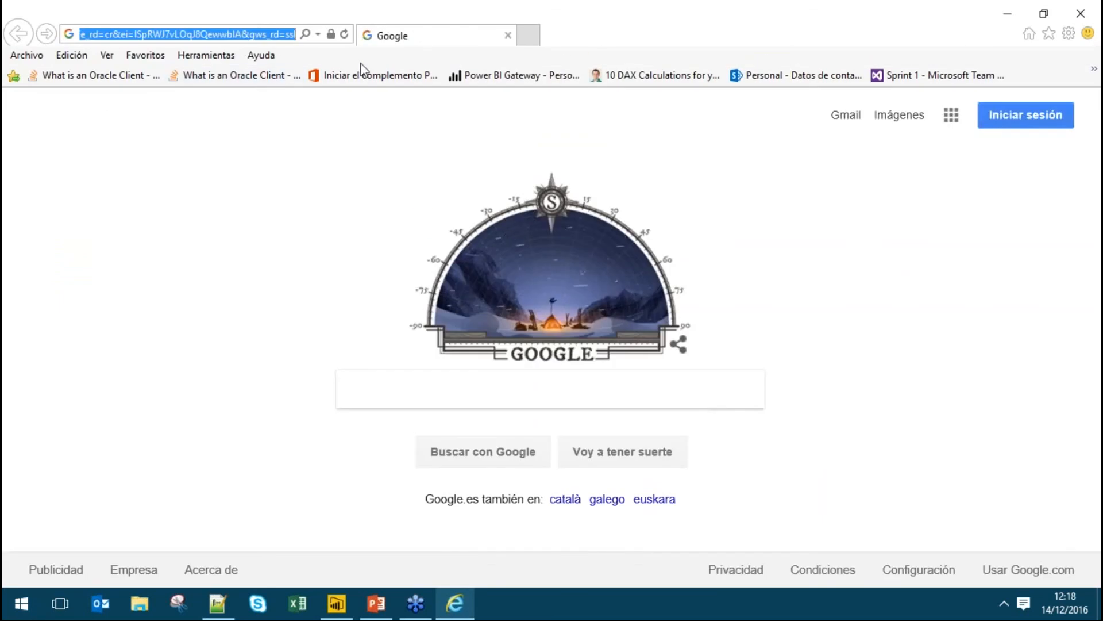
# Go to the Microsoft Power BI website and open the Power BI Desktop product page.
pyautogui.write('power')
pyautogui.press('Return')
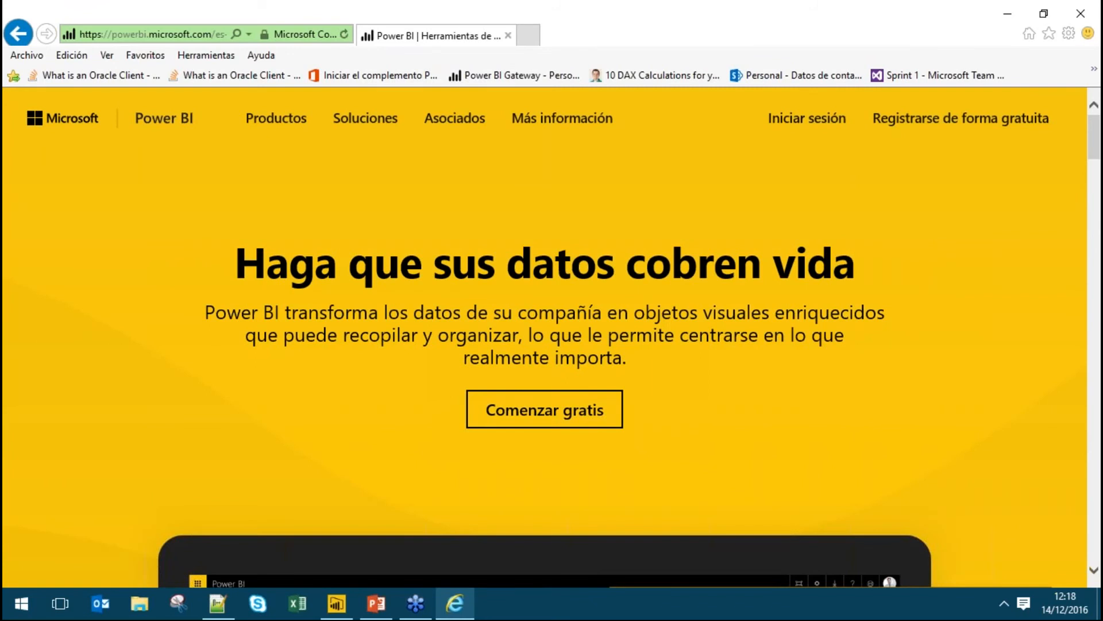
pyautogui.moveTo(287, 124)
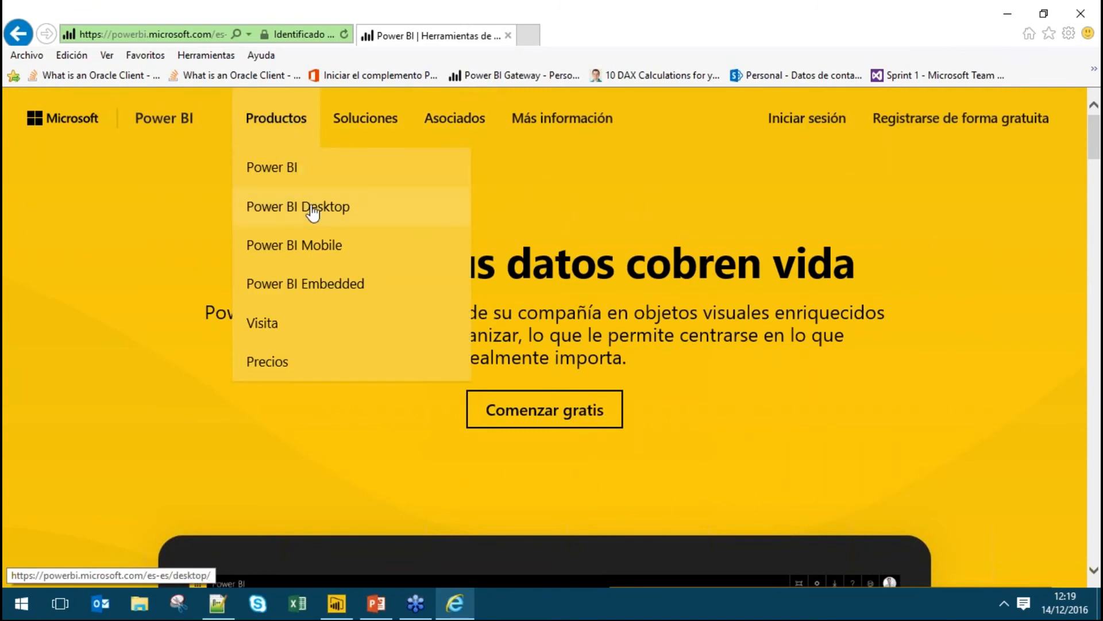
pyautogui.click(359, 216)
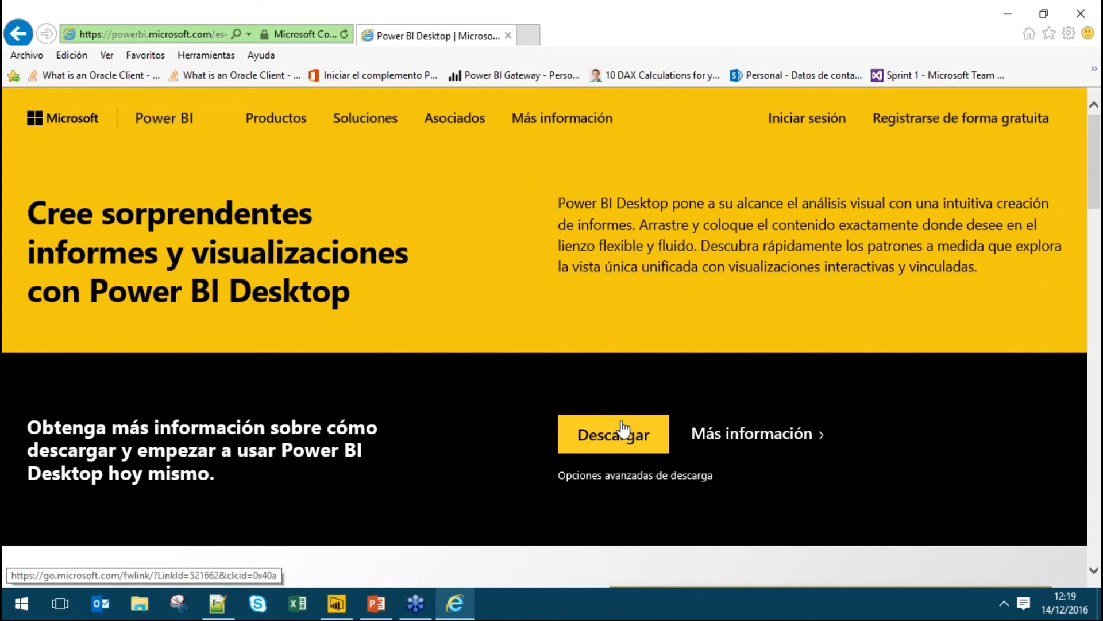
# Open the Power BI pricing page and compare the free and Pro plans on capacity, data refresh and collaboration.
pyautogui.moveTo(277, 112)
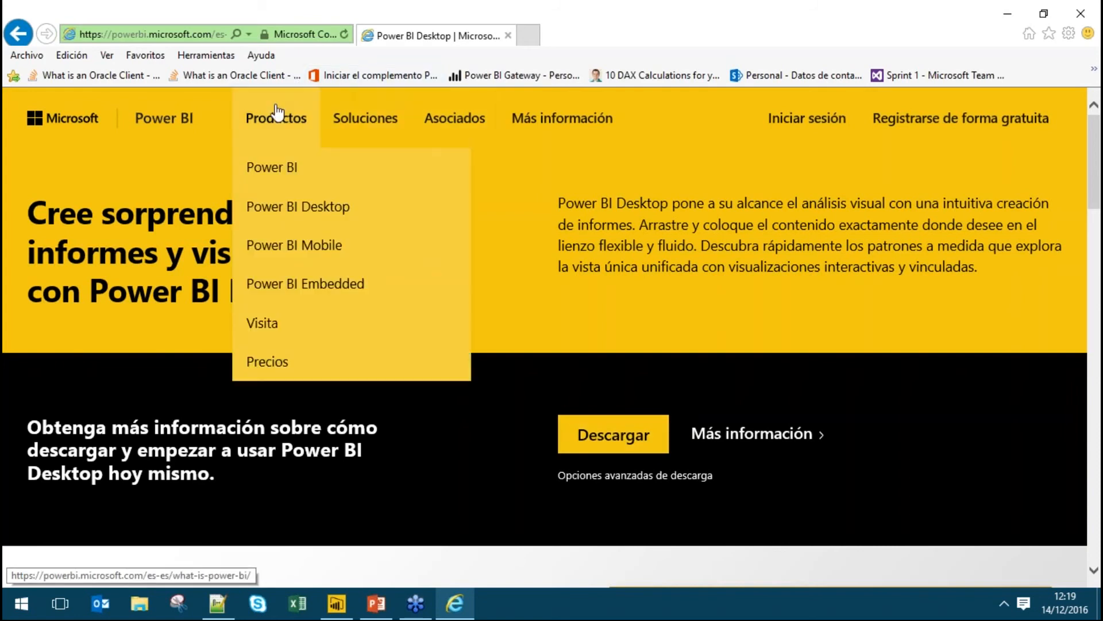
pyautogui.click(296, 365)
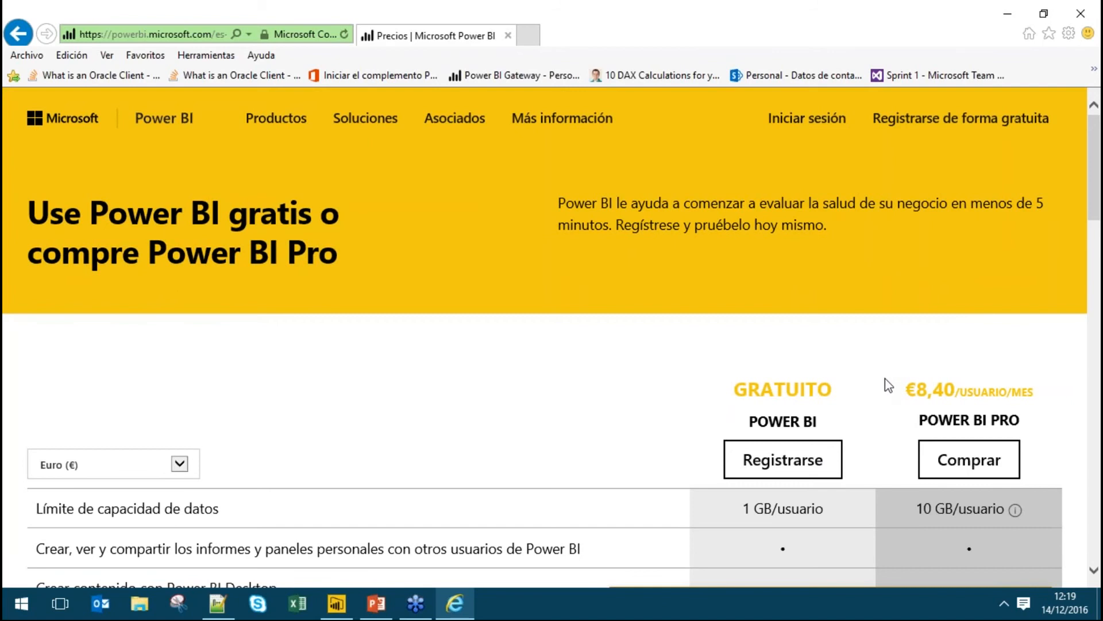
pyautogui.scroll(-3, 886, 385)
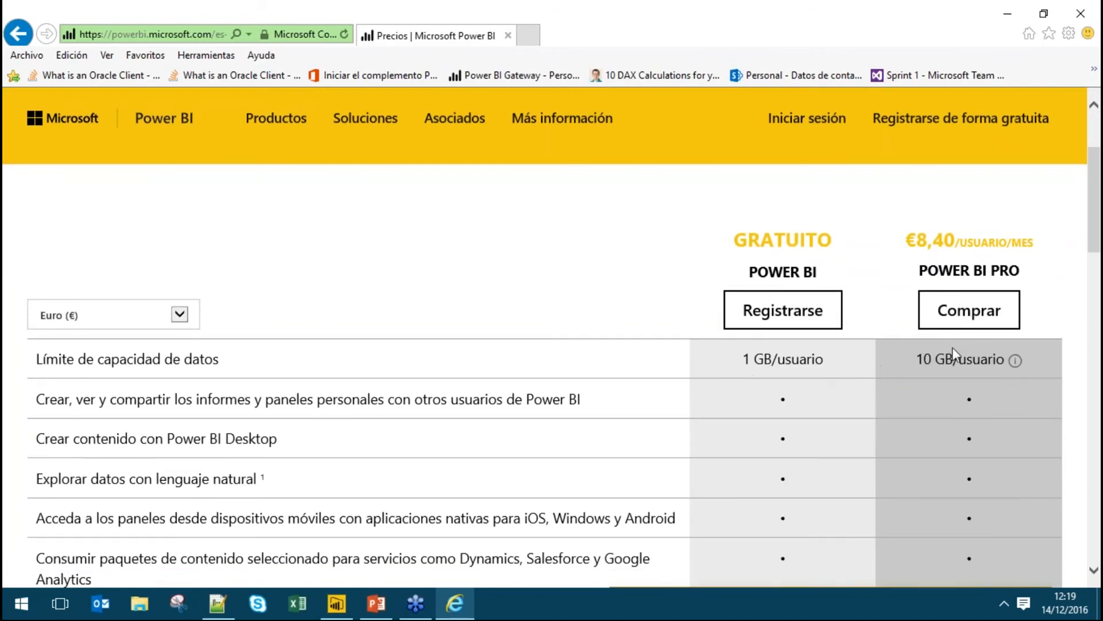
pyautogui.scroll(-6, 994, 354)
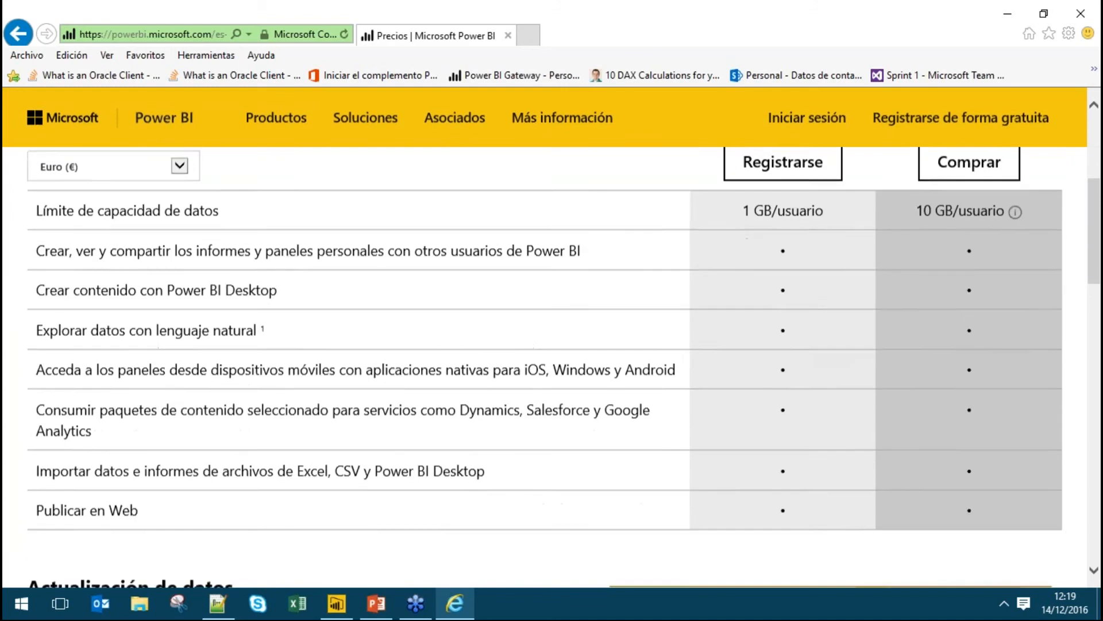
pyautogui.scroll(-5, 995, 364)
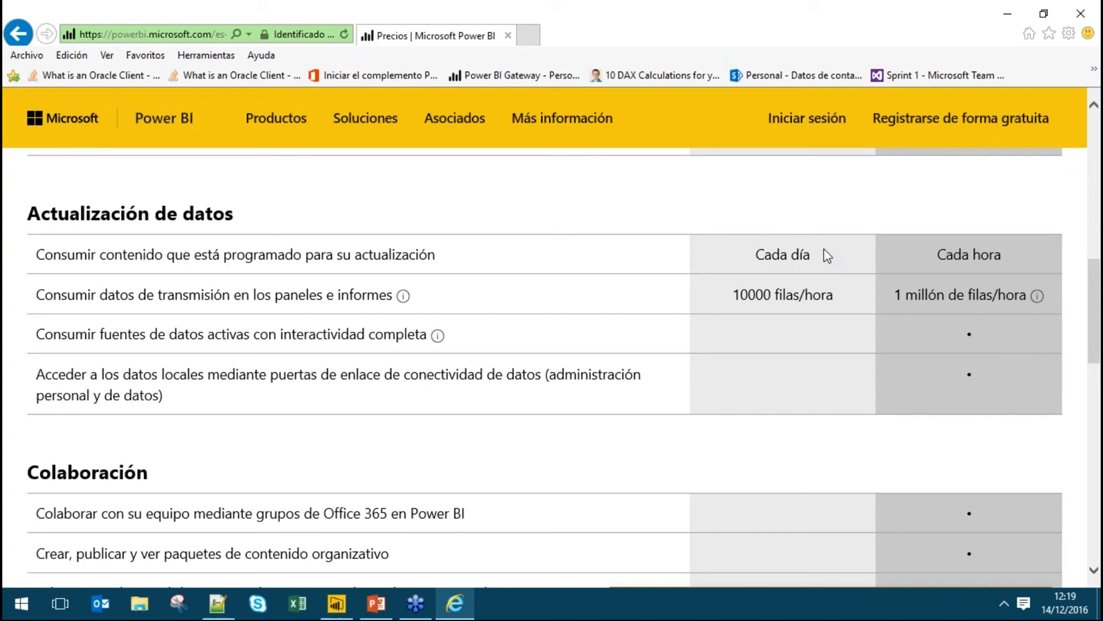
pyautogui.moveTo(824, 256); pyautogui.dragTo(791, 253)
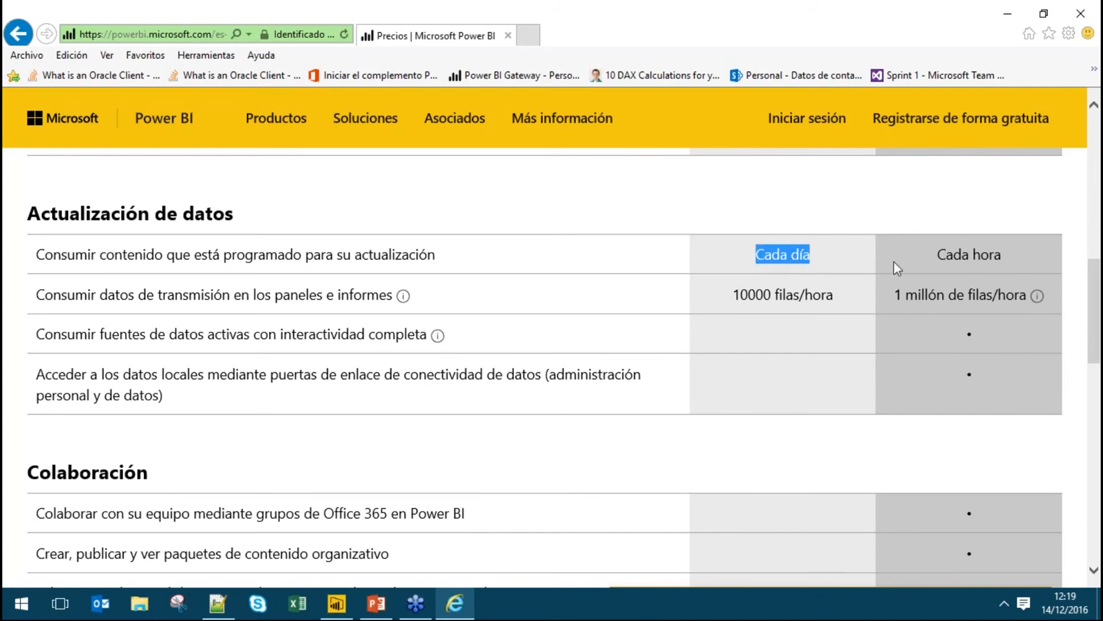
pyautogui.moveTo(927, 256); pyautogui.dragTo(995, 256)
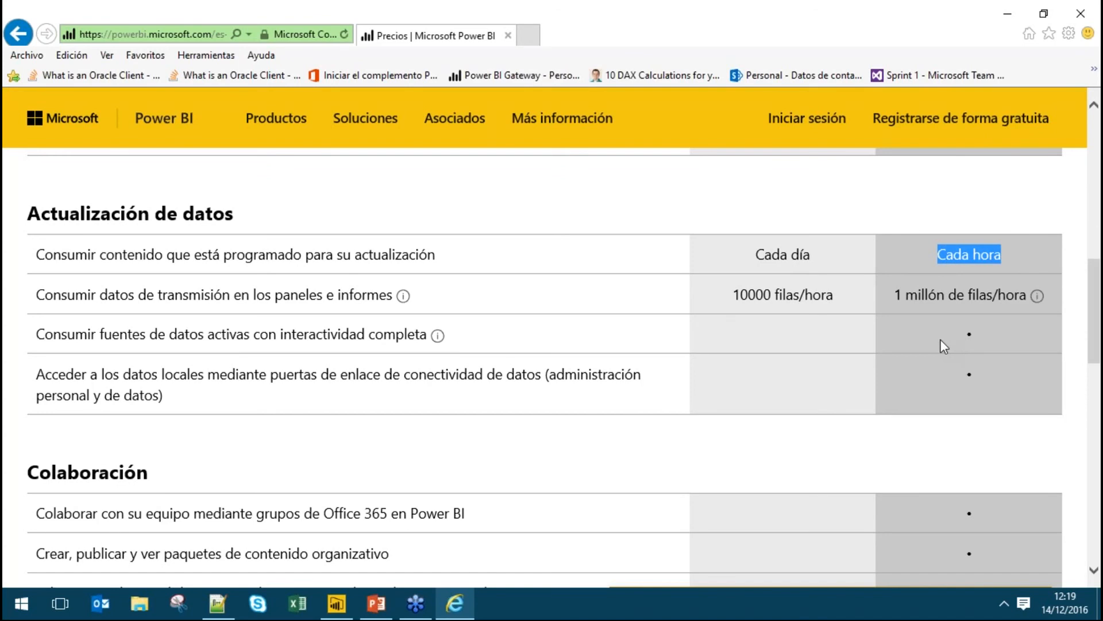
pyautogui.scroll(7, 941, 339)
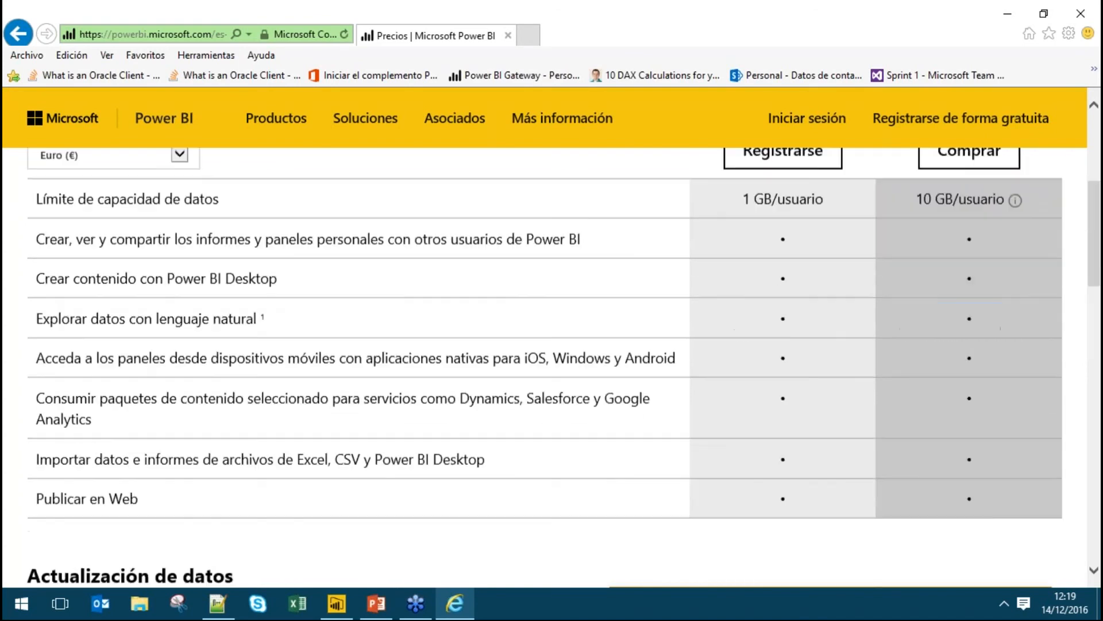
pyautogui.scroll(-10, 552, 344)
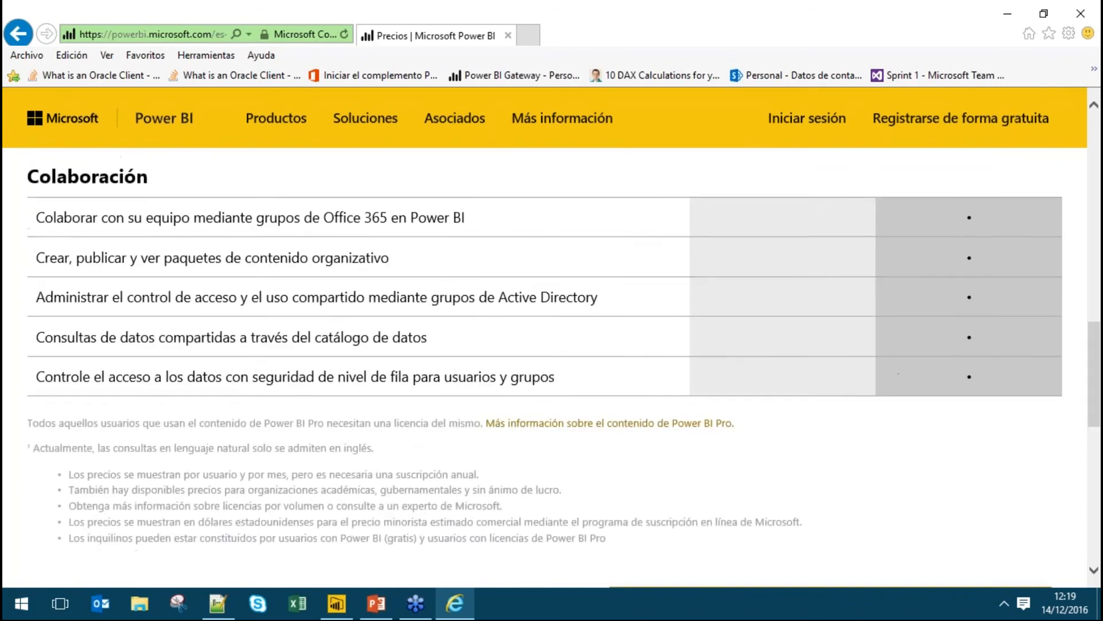
pyautogui.scroll(10, 551, 344)
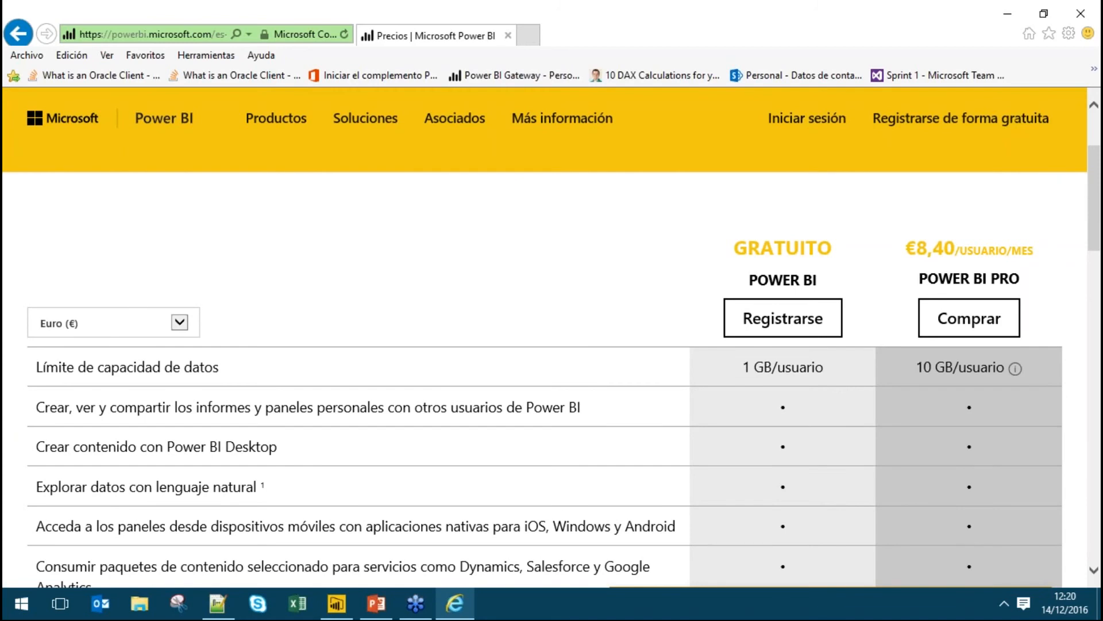
pyautogui.scroll(2, 603, 312)
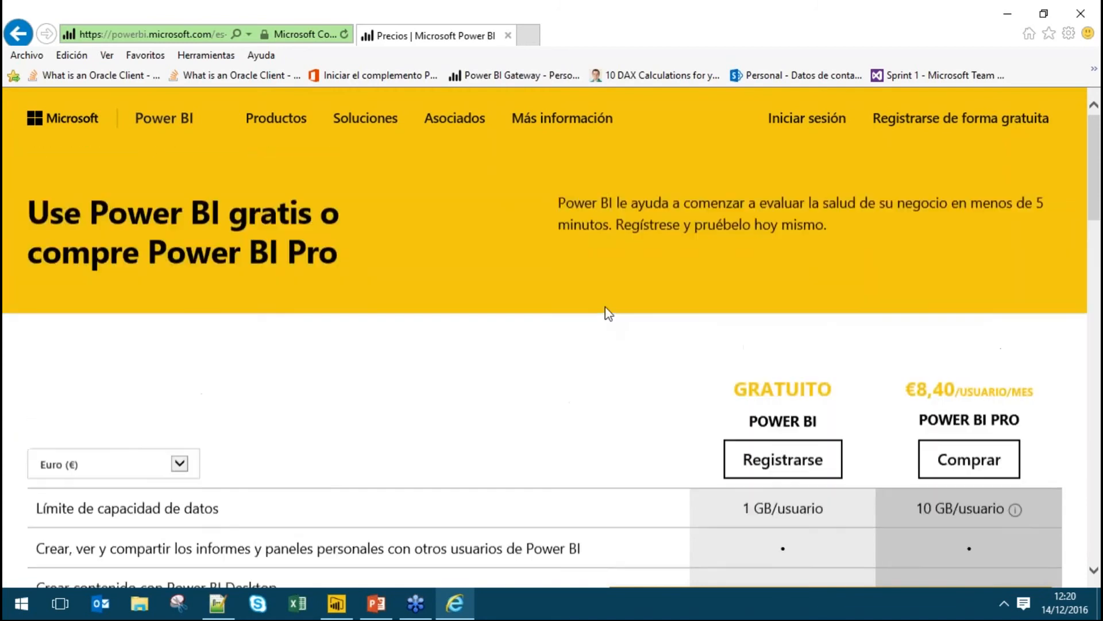
# Go to the Power BI custom visuals gallery at app.powerbi.com/visuals.
pyautogui.moveTo(366, 118)
pyautogui.click(190, 35)
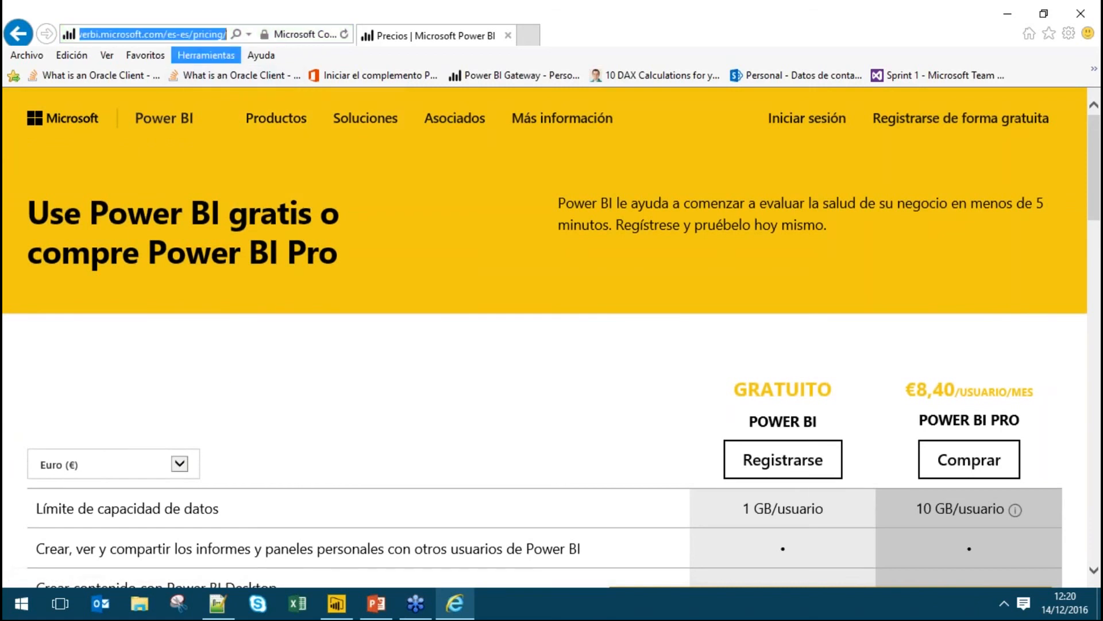
pyautogui.write('power')
pyautogui.press('Down')
pyautogui.press('Down')
pyautogui.press('Return')
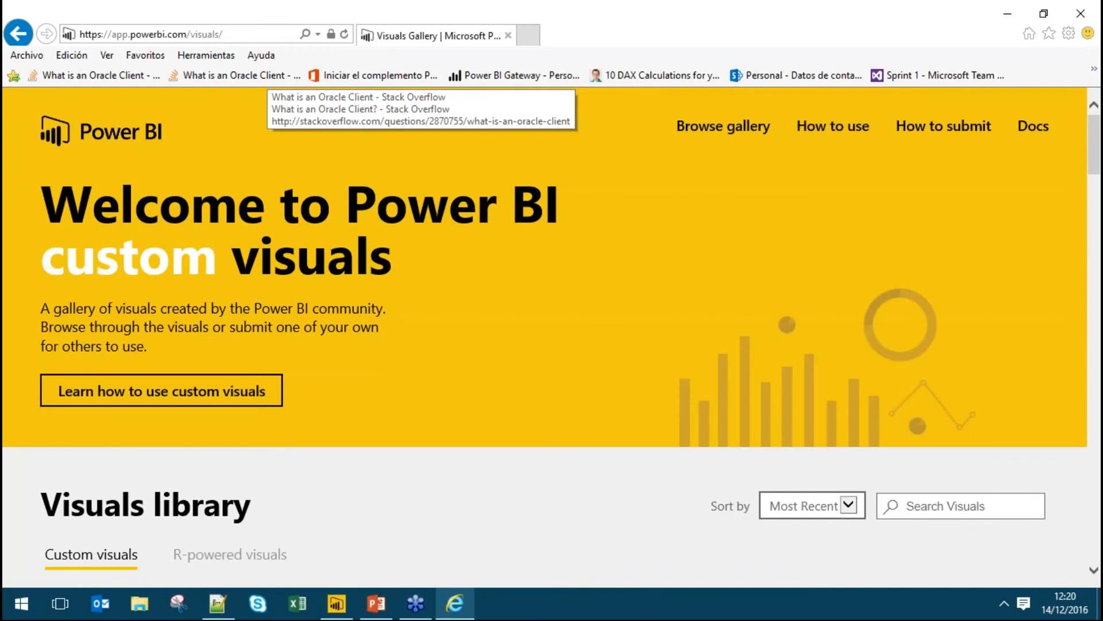
# Browse the custom visuals library, view the Liquid Fill Gauge details and close them.
pyautogui.scroll(-1, 250, 103)
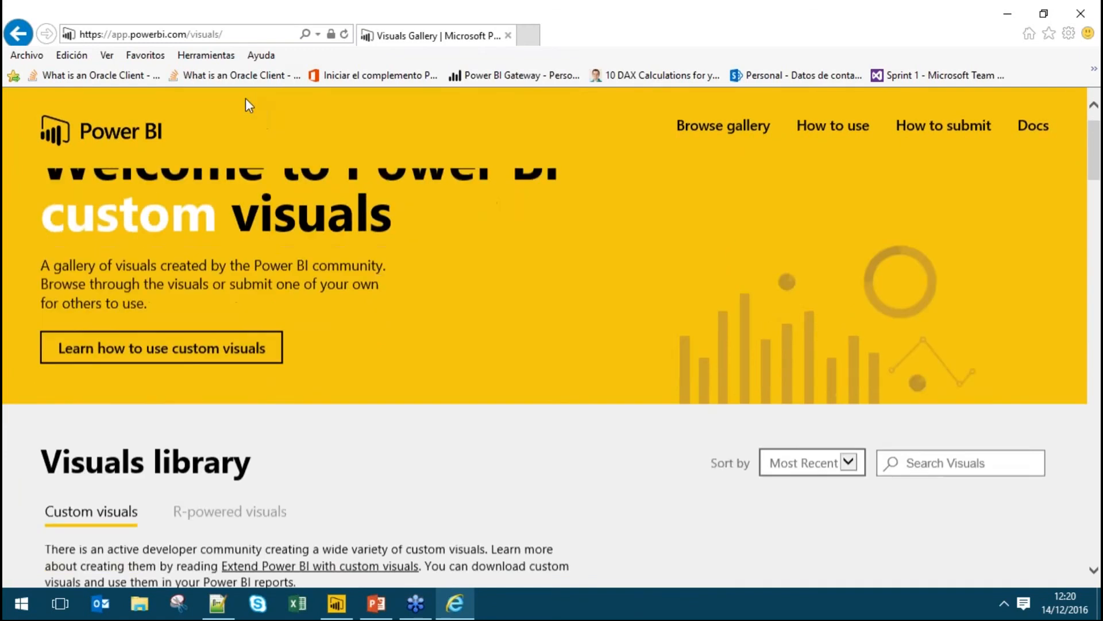
pyautogui.scroll(-5, 247, 104)
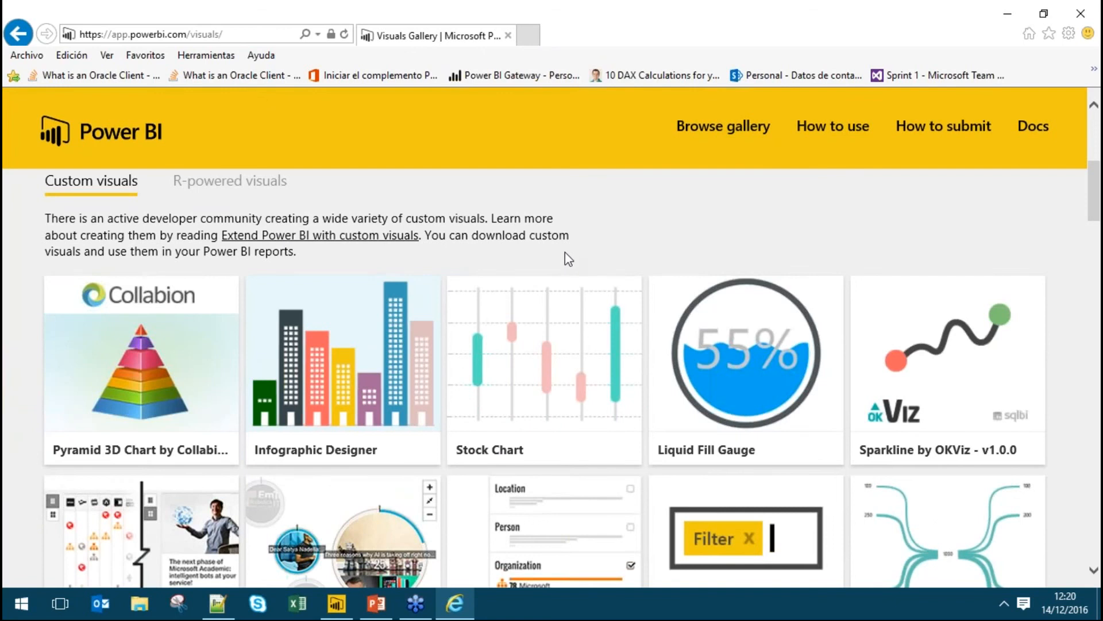
pyautogui.scroll(-5, 564, 256)
pyautogui.scroll(-15, 568, 261)
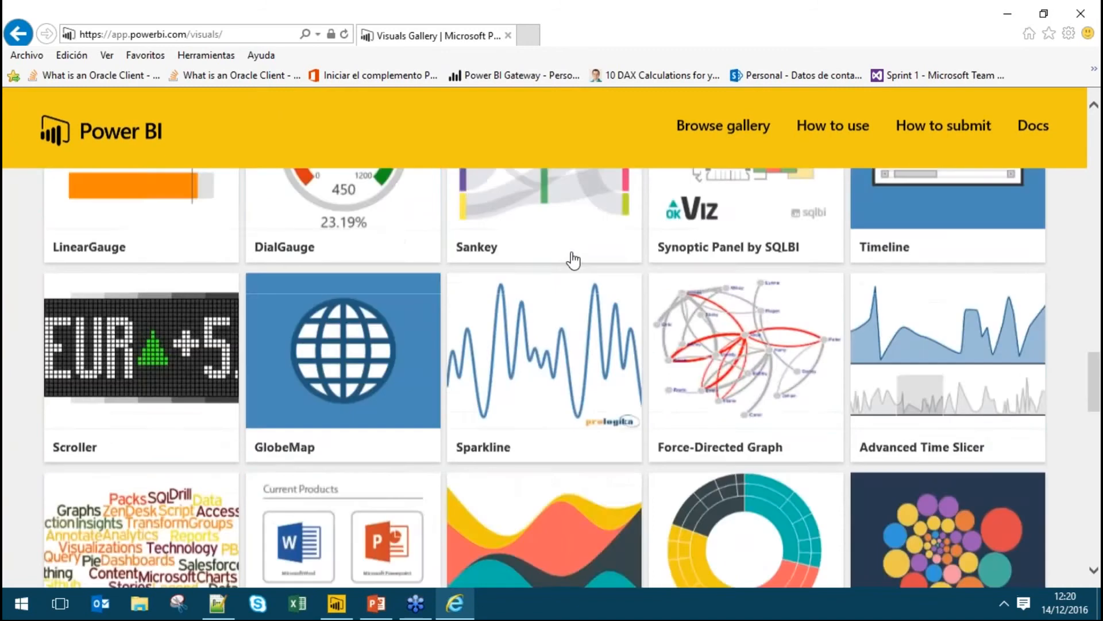
pyautogui.scroll(-10, 574, 260)
pyautogui.scroll(5, 573, 261)
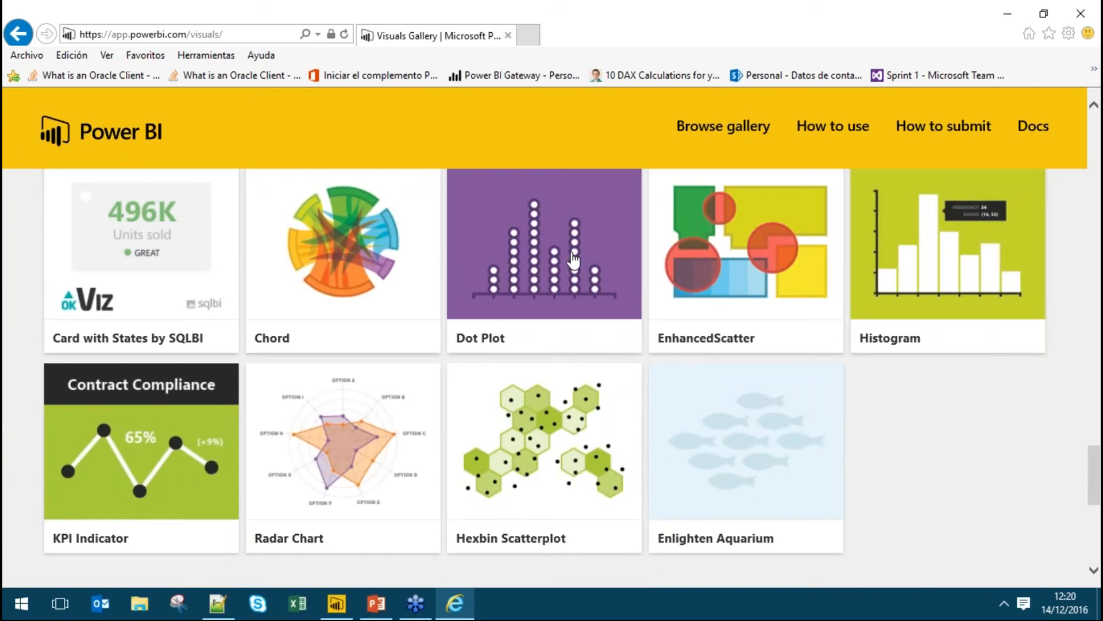
pyautogui.scroll(5, 574, 261)
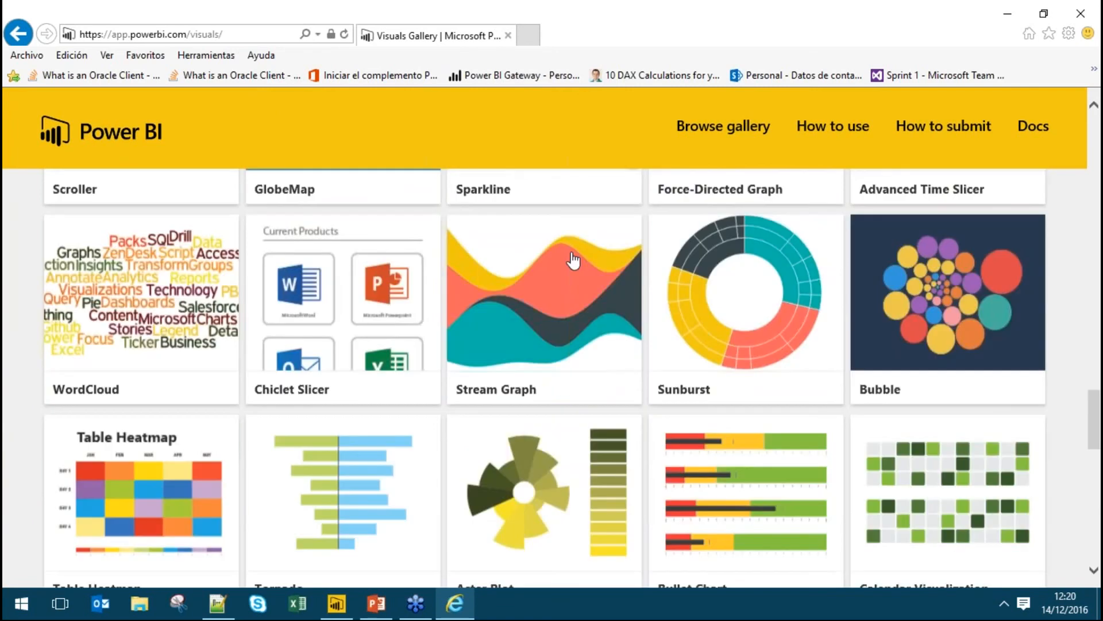
pyautogui.scroll(5, 573, 260)
pyautogui.click(572, 256)
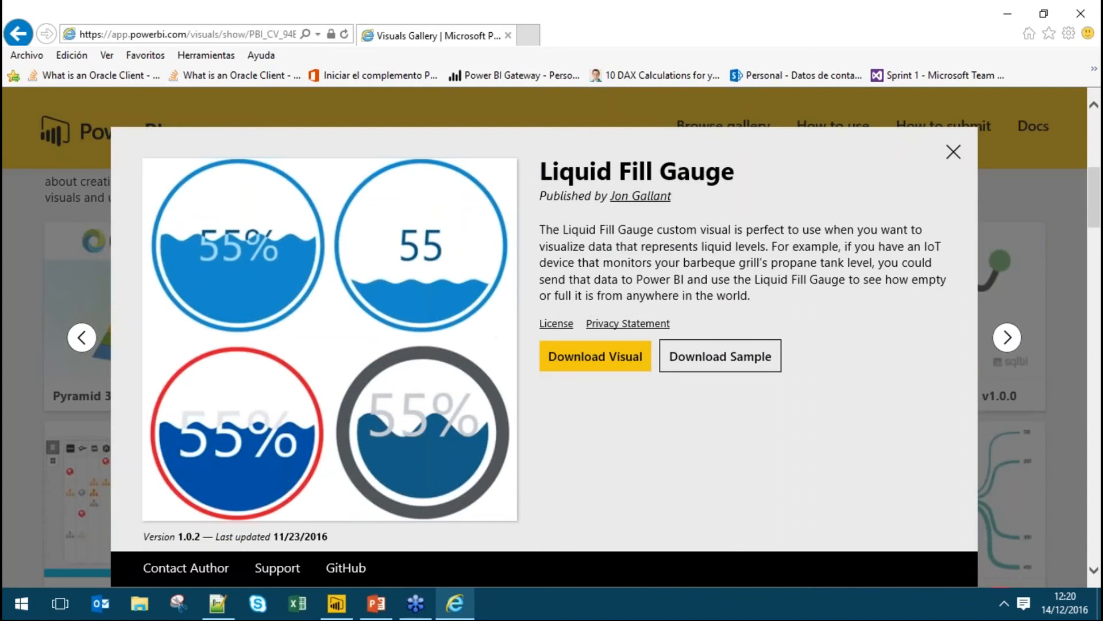
pyautogui.click(954, 148)
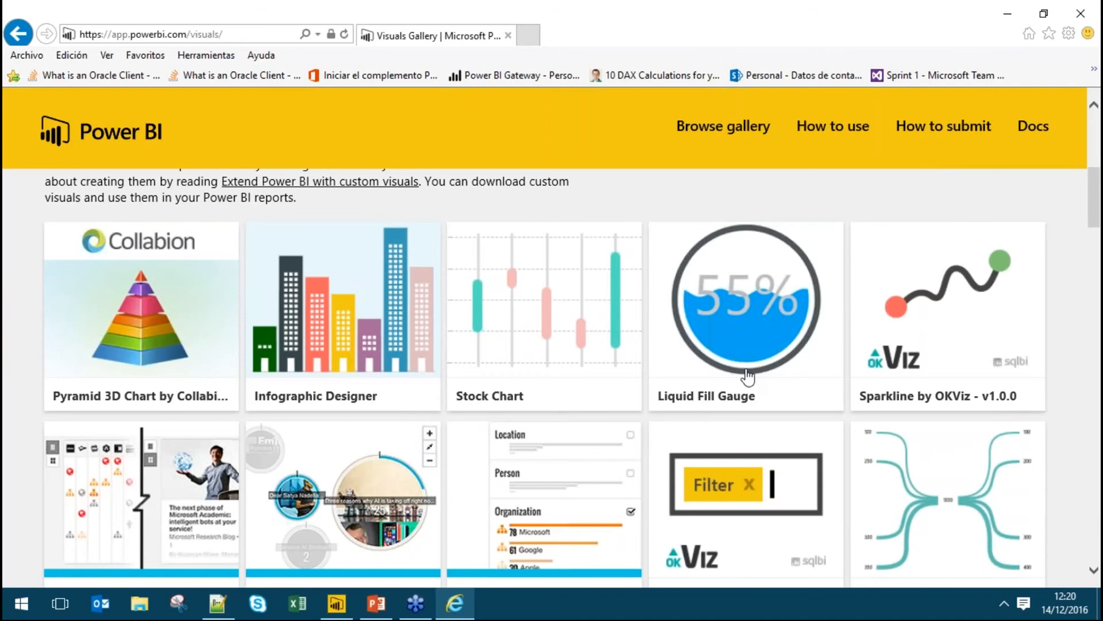
# Look through the R-powered visuals in the library and return to the custom visuals.
pyautogui.scroll(3, 747, 376)
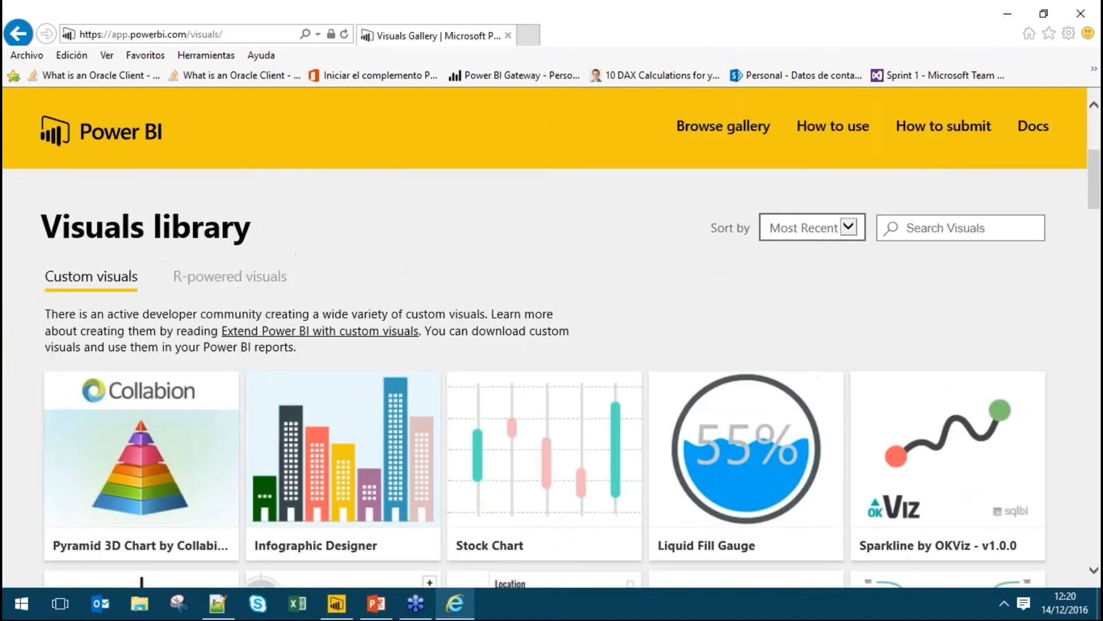
pyautogui.click(227, 281)
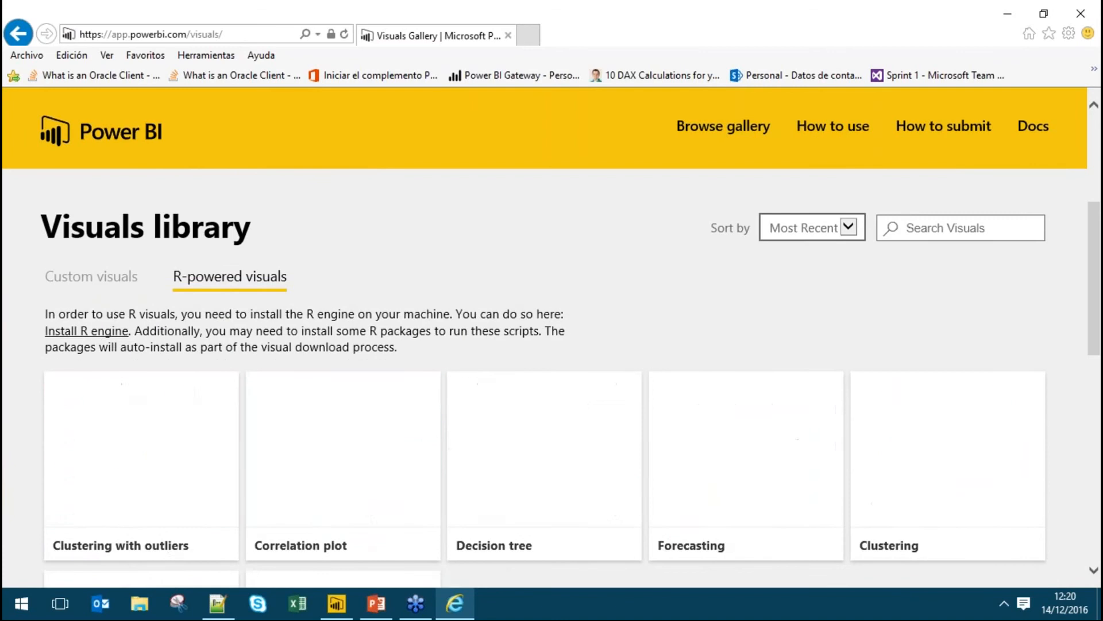
pyautogui.scroll(-3, 465, 383)
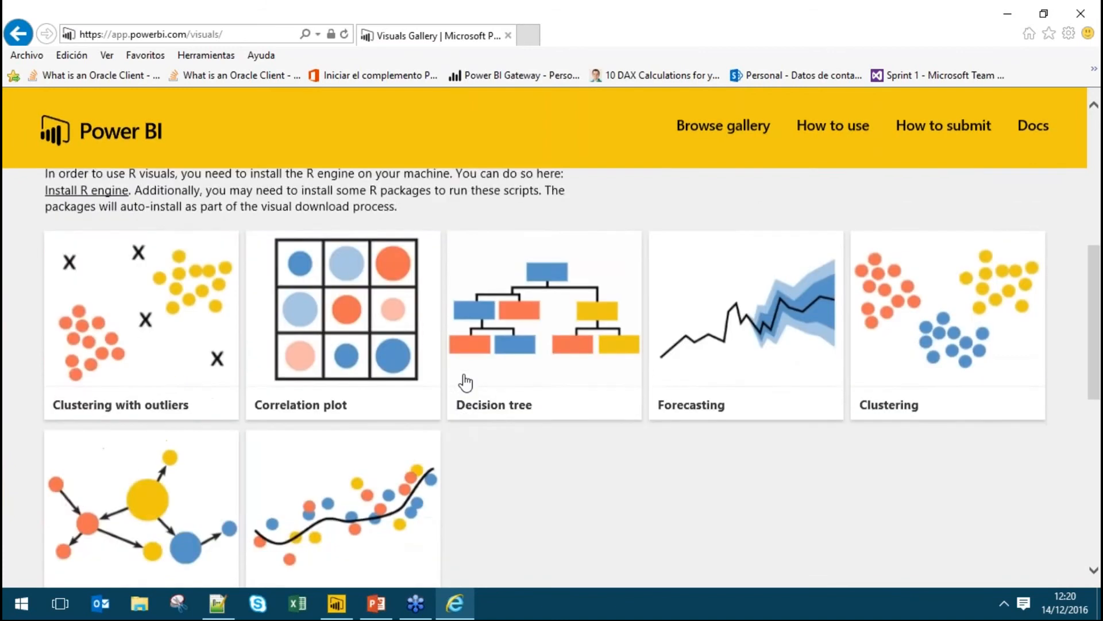
pyautogui.scroll(-1, 465, 382)
pyautogui.scroll(4, 464, 382)
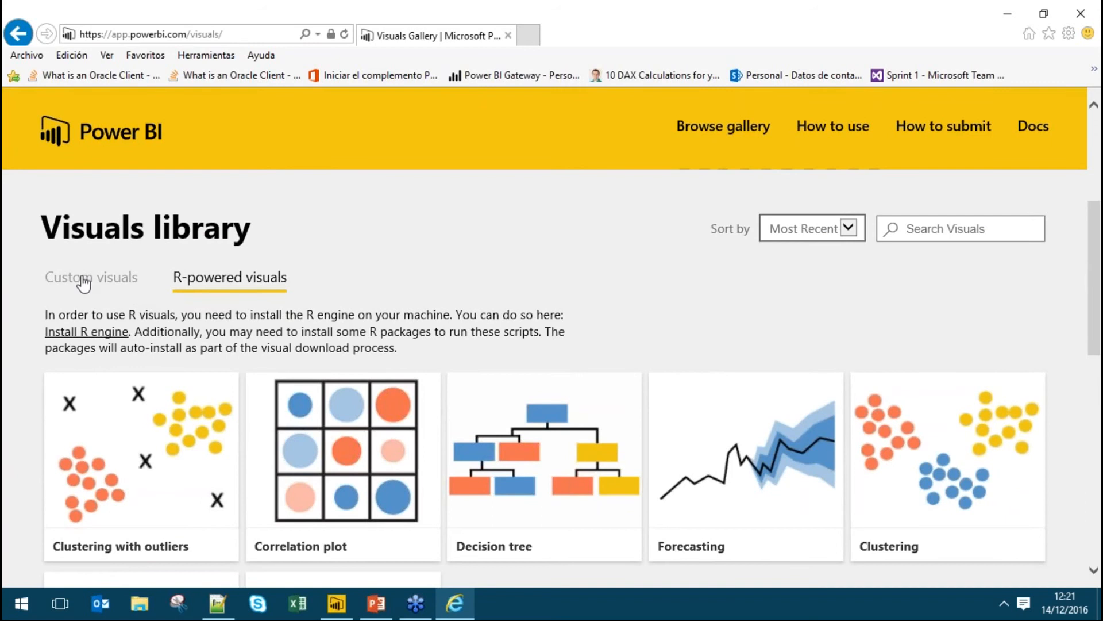
pyautogui.click(83, 281)
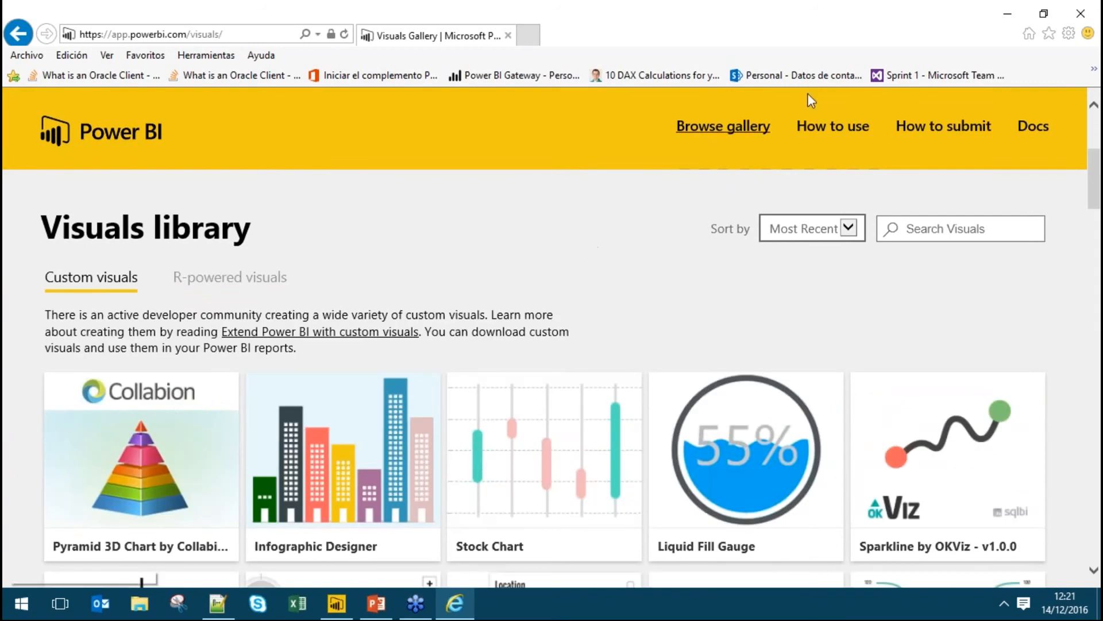
# Switch to the WebinaDiciembre2016 report in Power BI Desktop and collapse the expanded tables, including Filiales and Tiendas.
pyautogui.click(997, 14)
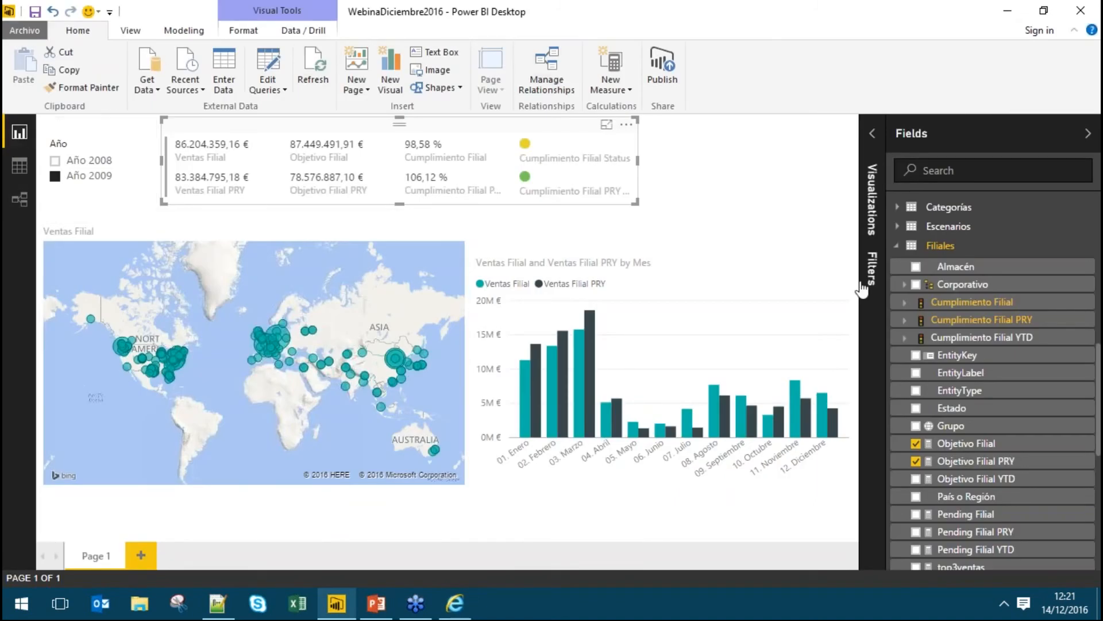
pyautogui.click(692, 190)
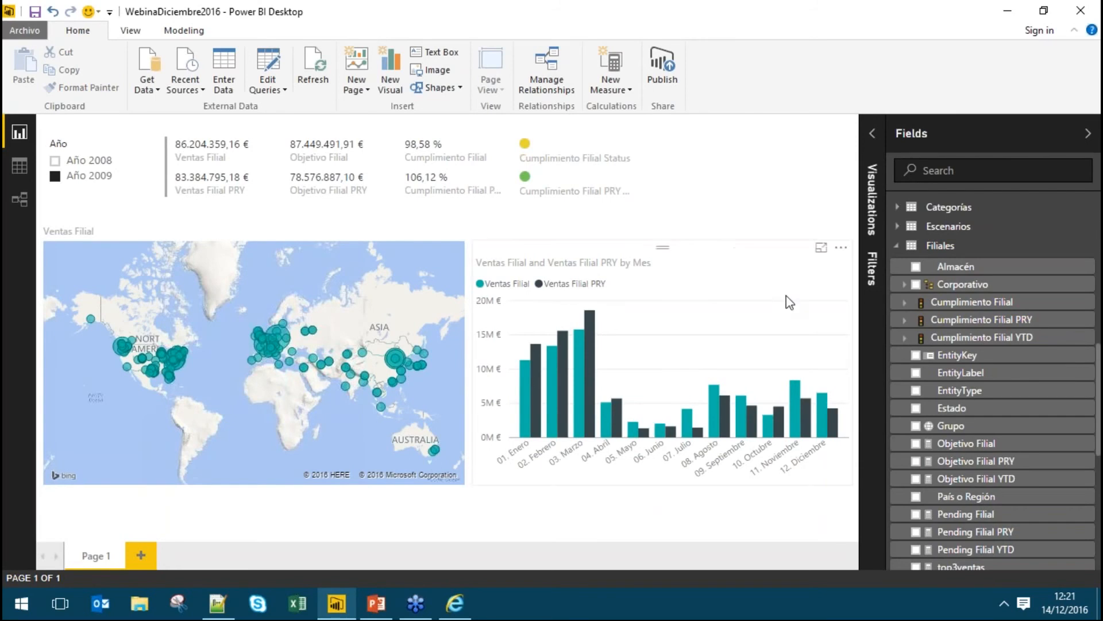
pyautogui.click(899, 246)
pyautogui.scroll(6, 898, 241)
pyautogui.click(898, 208)
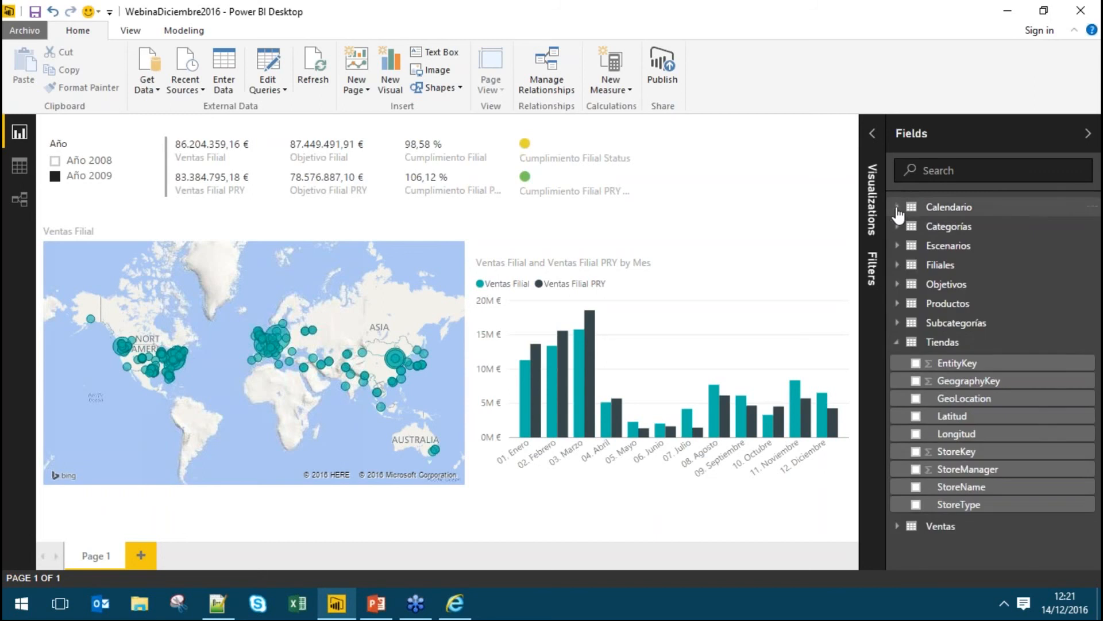
pyautogui.click(897, 342)
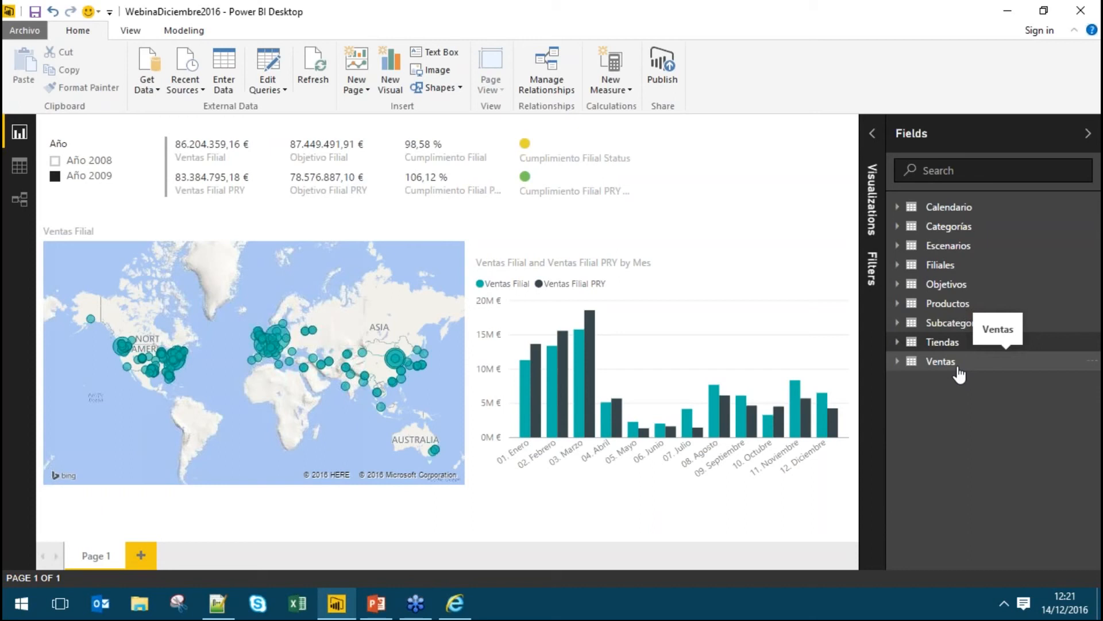
# View the Calendario table's data and the diagram of relationships between the model's tables.
pyautogui.click(22, 172)
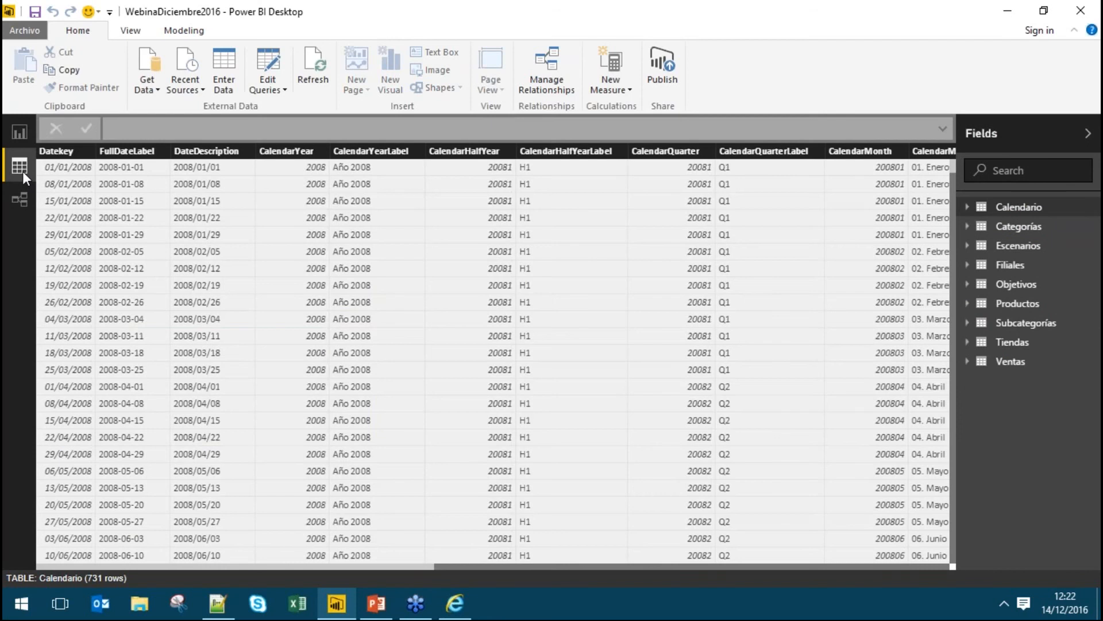
pyautogui.click(22, 203)
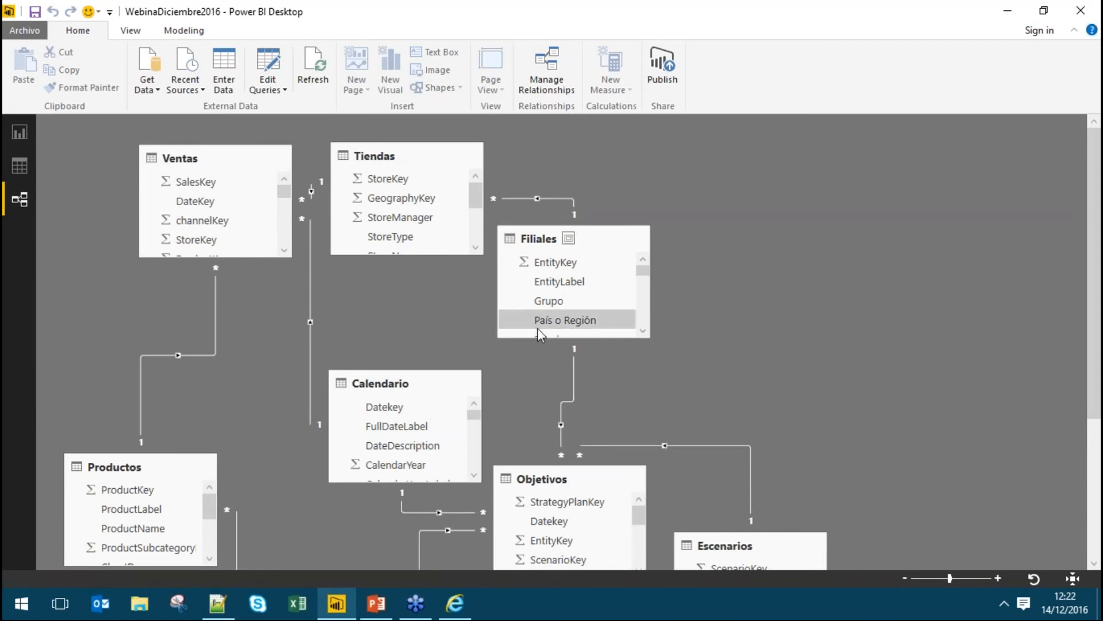
# Open the Query Editor to show the report's queries.
pyautogui.click(268, 63)
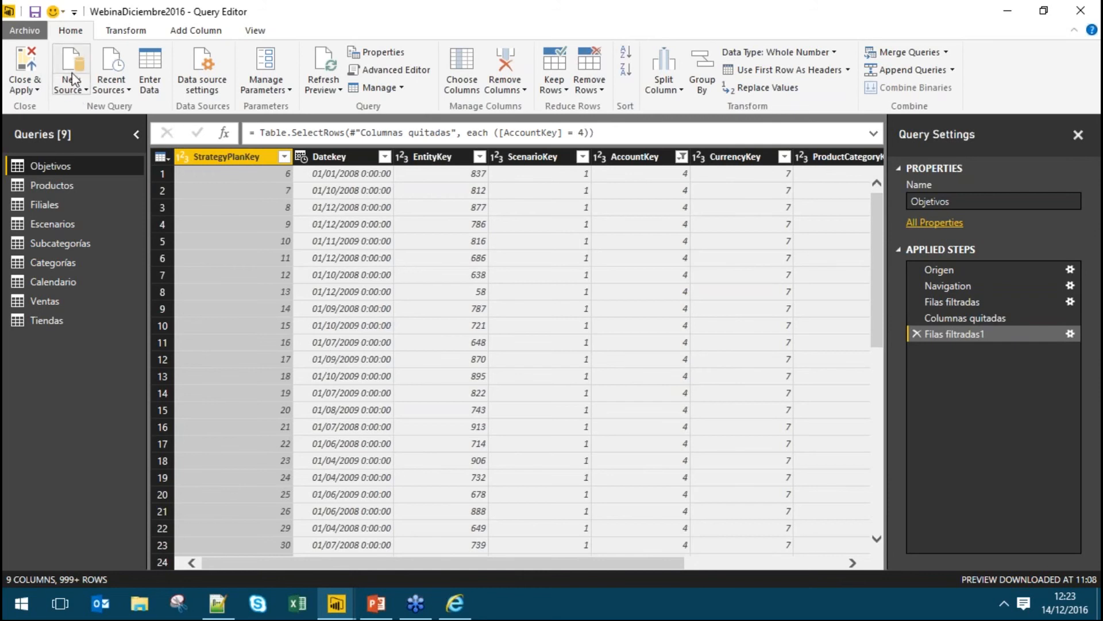
# Open the full list of data source types for a new query and look through the available connectors.
pyautogui.click(73, 91)
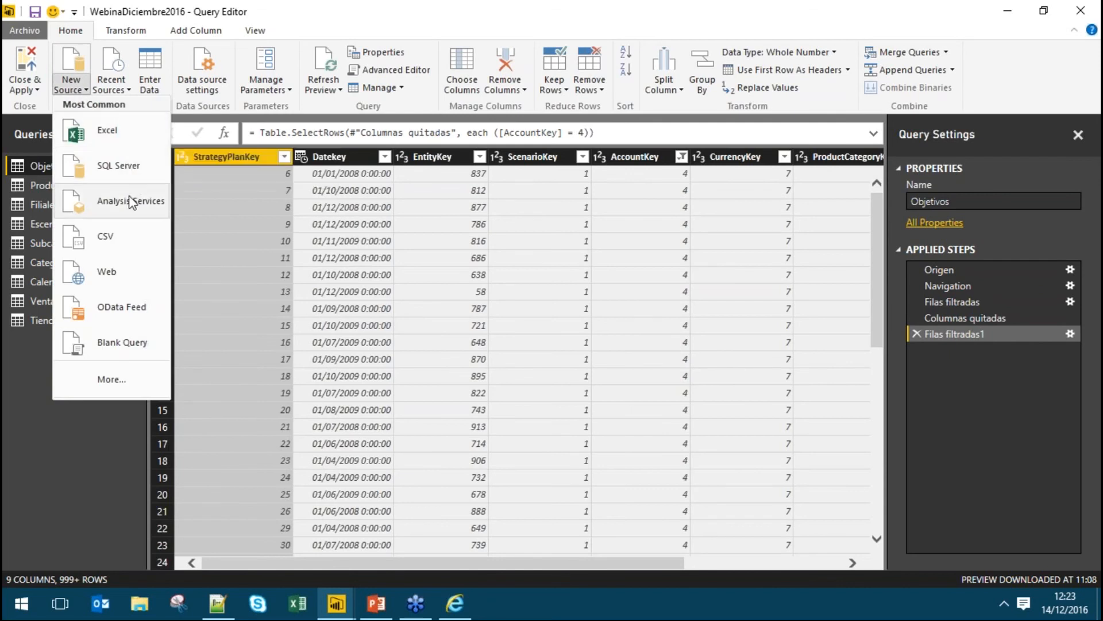
pyautogui.click(126, 382)
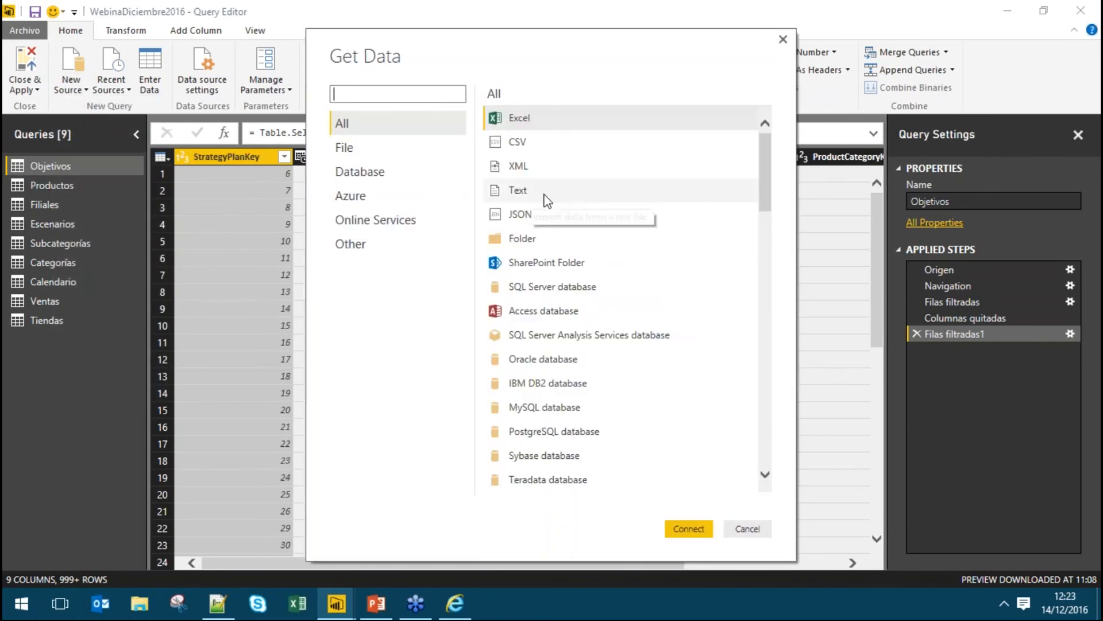
pyautogui.scroll(-1, 555, 195)
pyautogui.scroll(-5, 555, 196)
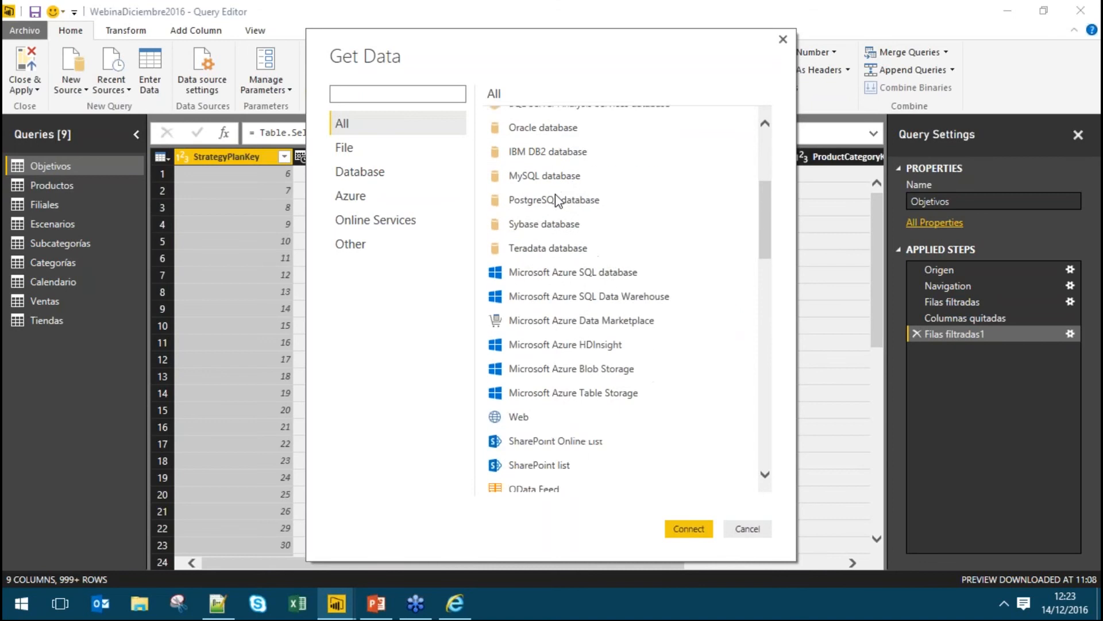
pyautogui.scroll(-3, 555, 198)
pyautogui.scroll(2, 557, 199)
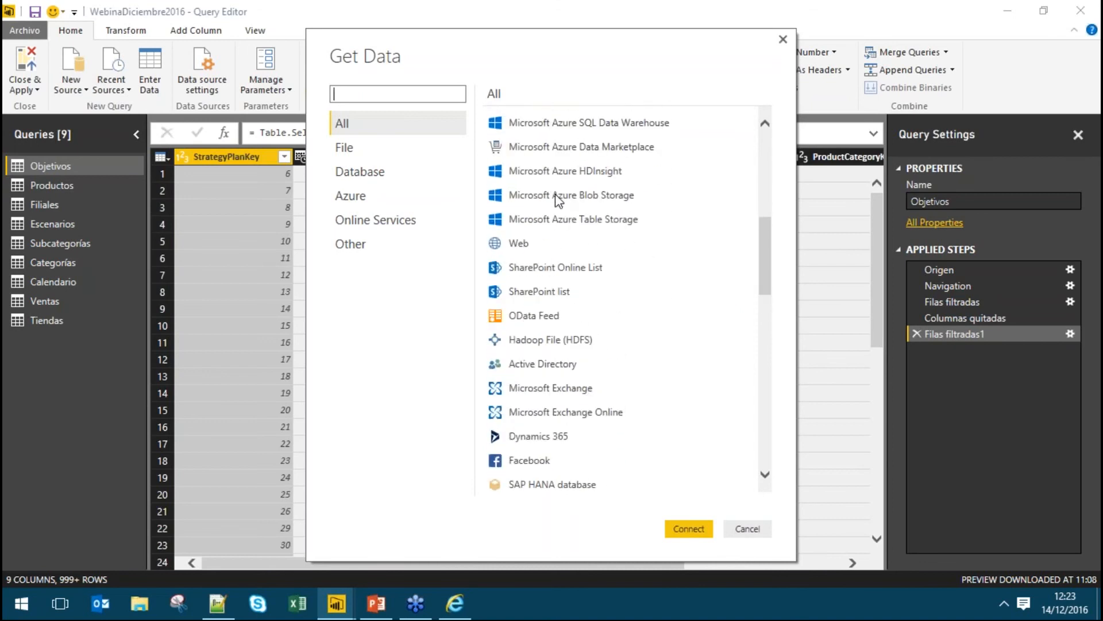
pyautogui.scroll(-1, 556, 199)
pyautogui.scroll(-2, 556, 199)
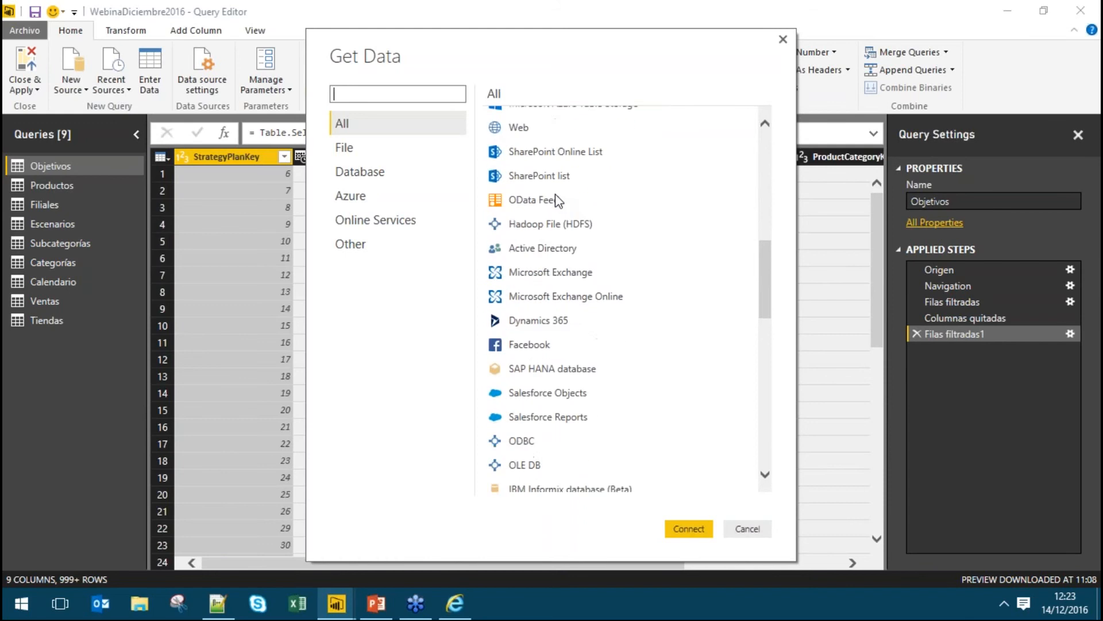
pyautogui.scroll(-2, 556, 199)
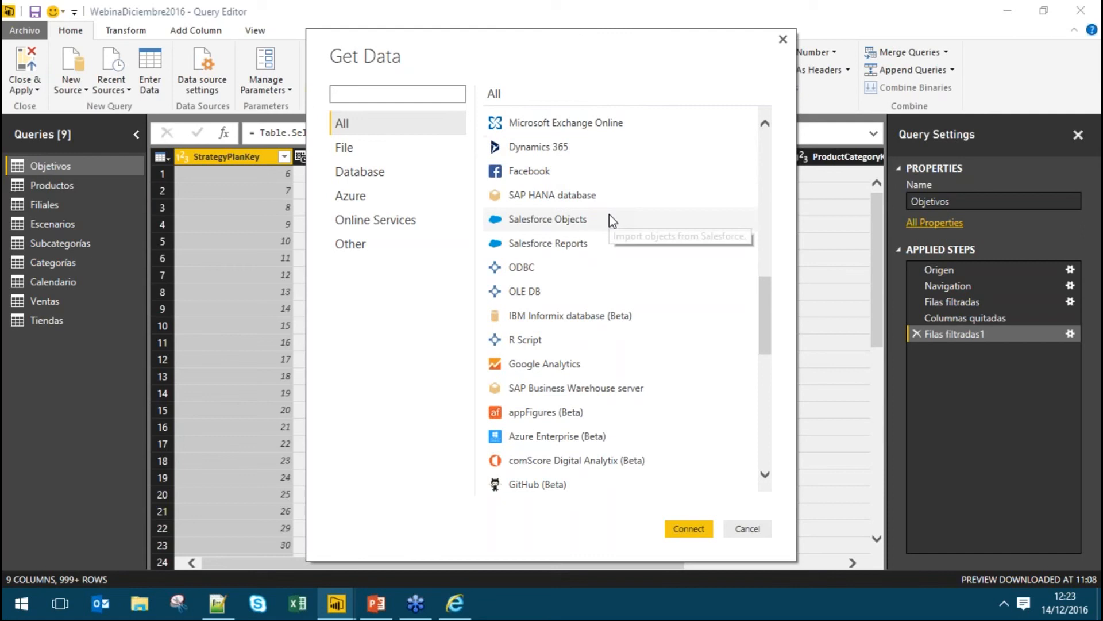
pyautogui.scroll(-1, 611, 219)
pyautogui.scroll(-1, 610, 214)
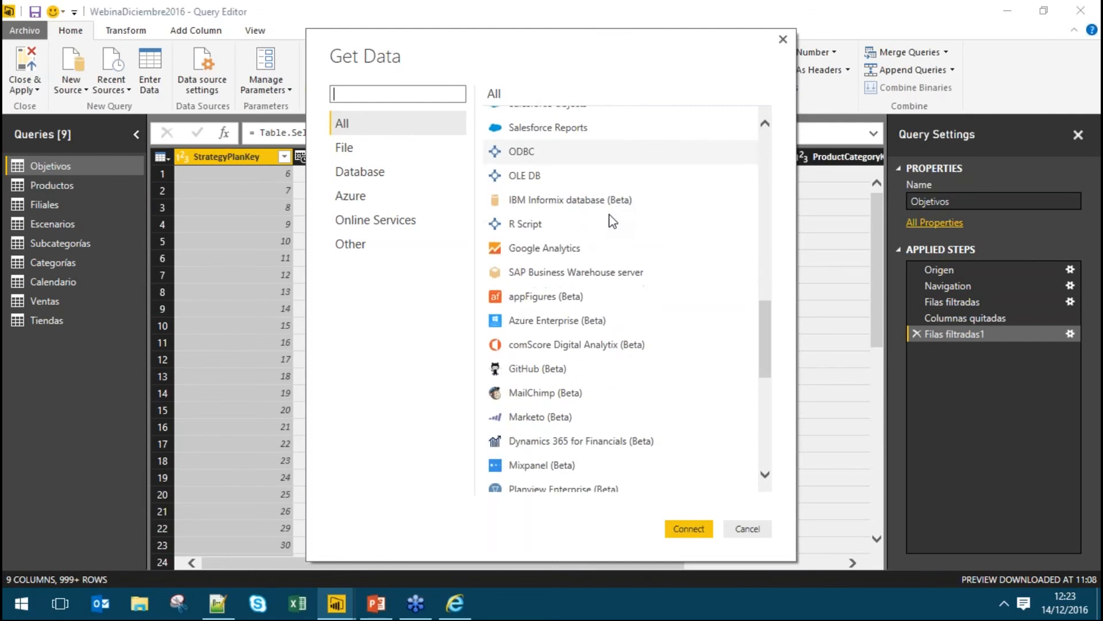
pyautogui.scroll(-2, 609, 215)
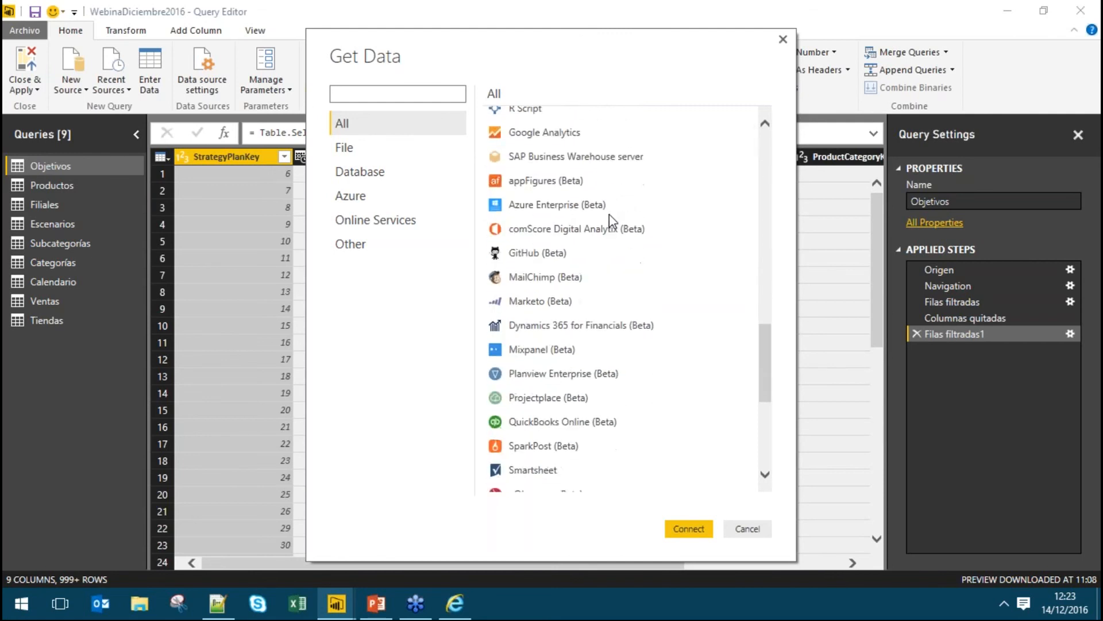
pyautogui.scroll(-5, 610, 218)
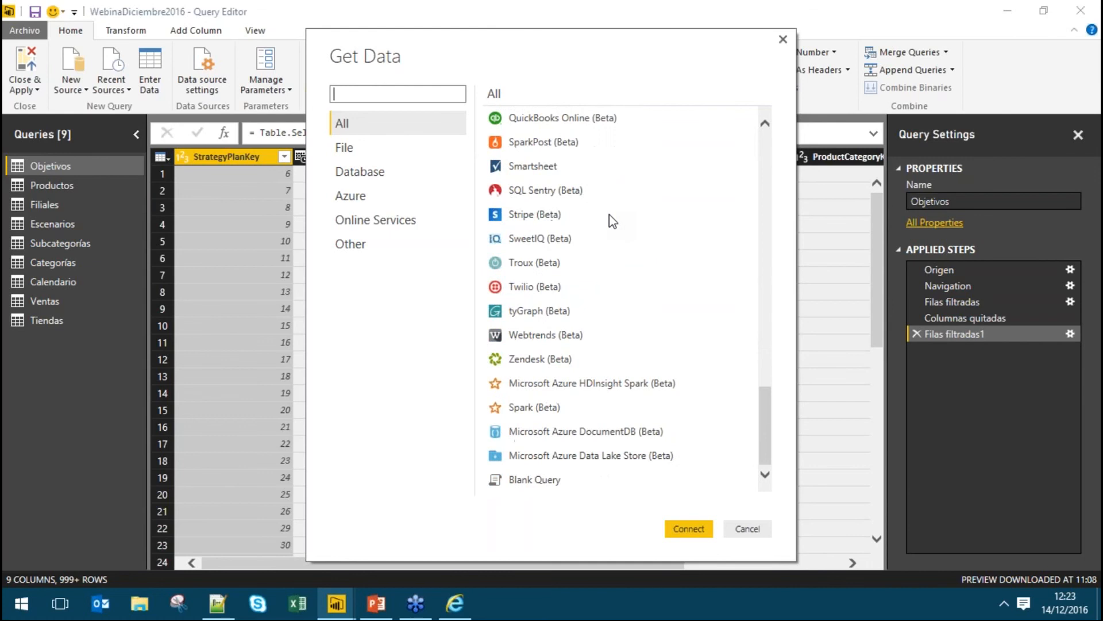
pyautogui.scroll(1, 609, 215)
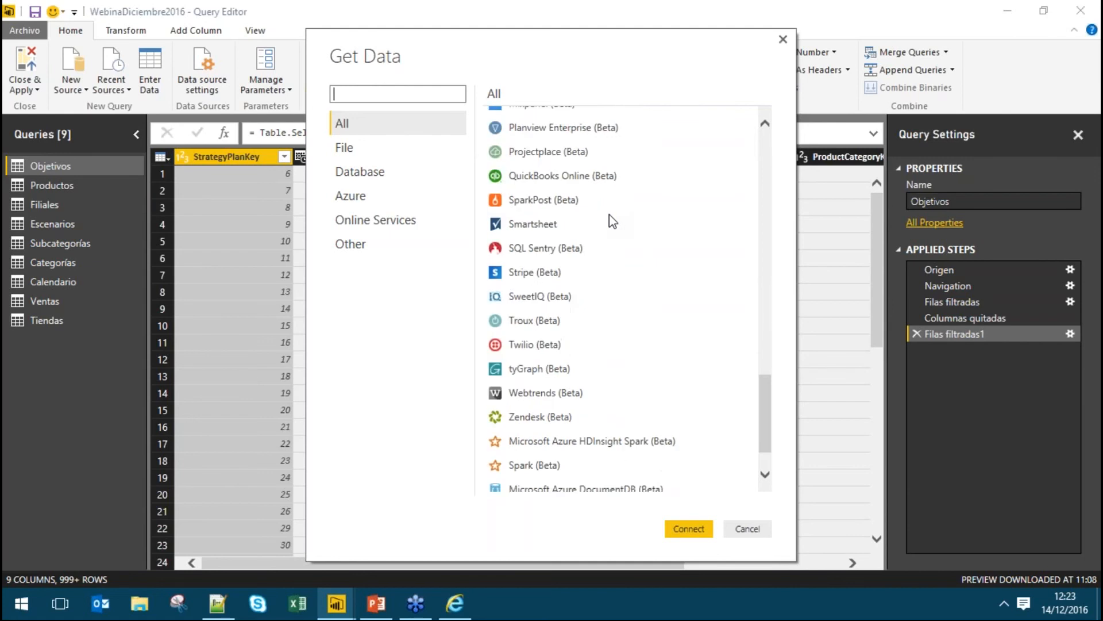
pyautogui.scroll(5, 609, 215)
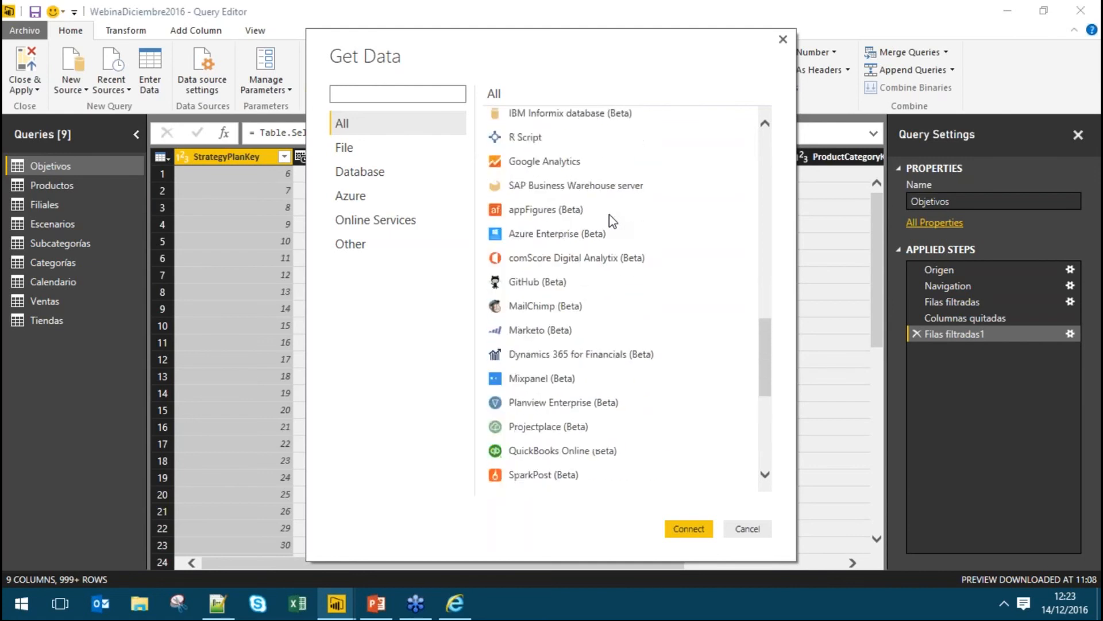
pyautogui.scroll(15, 609, 215)
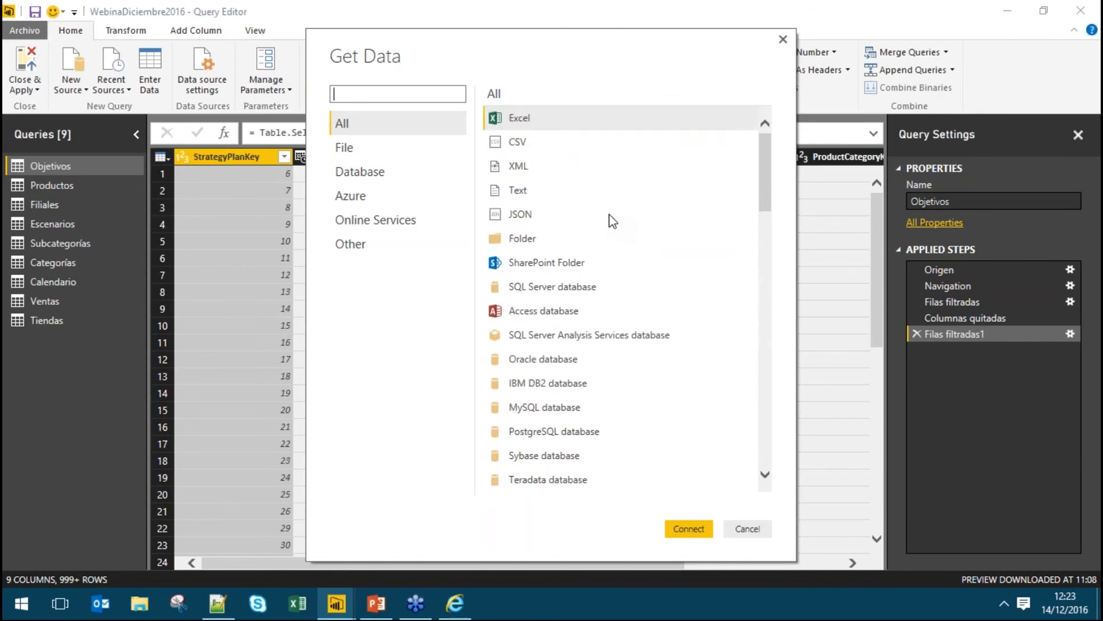
# Start a SQL Server database connection and set its server to 192.168.12.88\SQL2014TAB, copied from the note in Notepad++.
pyautogui.click(587, 291)
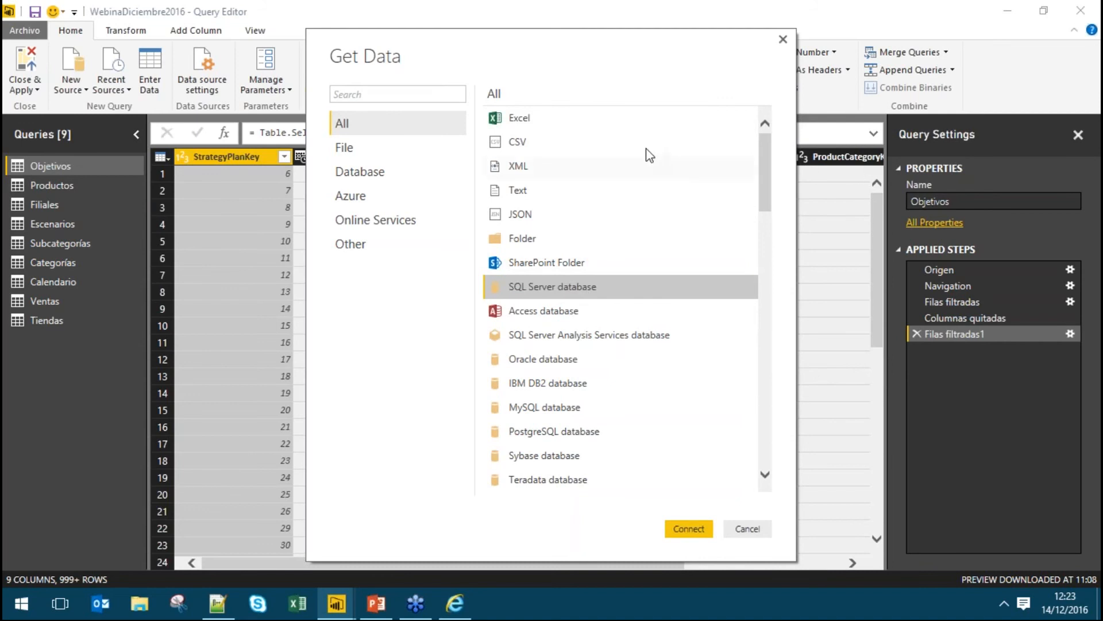
pyautogui.click(693, 527)
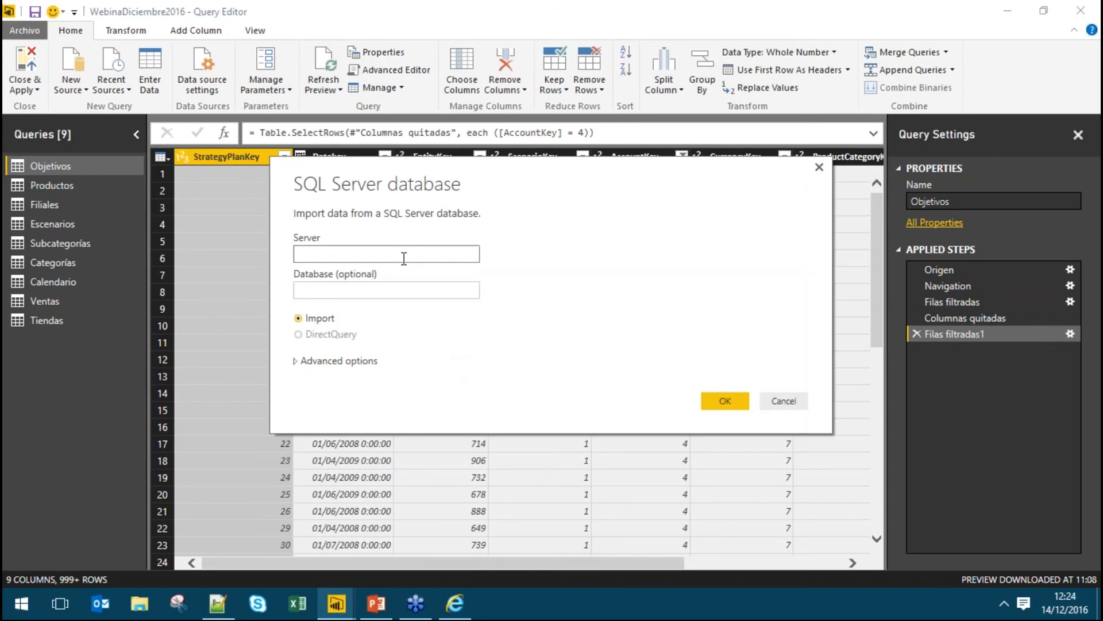
pyautogui.click(219, 603)
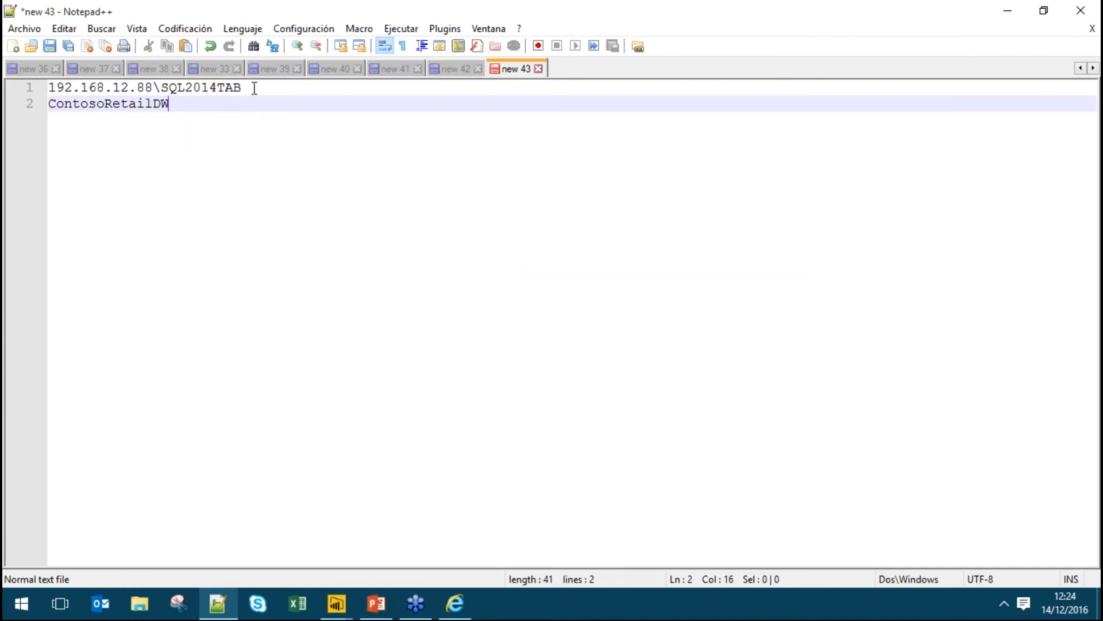
pyautogui.click(244, 87)
pyautogui.moveTo(244, 88); pyautogui.dragTo(34, 80)
pyautogui.hotkey('ctrl', 'c')
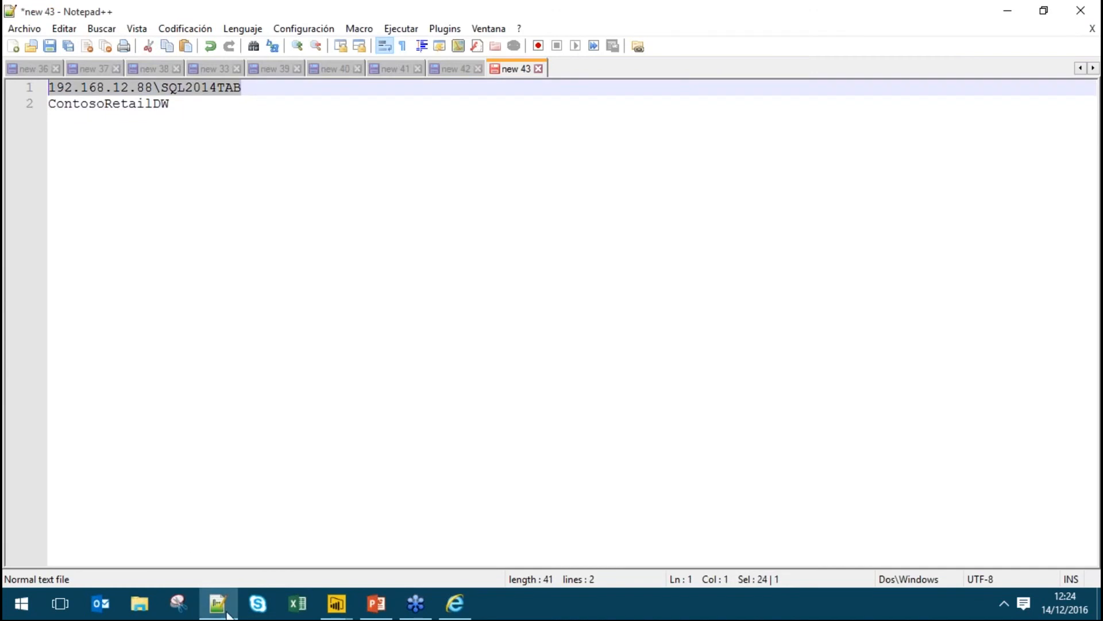
pyautogui.hotkey('alt', 'Tab')
pyautogui.hotkey('ctrl', 'v')
# Set the connection's database to ContosoRetailDW, copied from the second line of the Notepad++ note.
pyautogui.click(340, 296)
pyautogui.click(217, 604)
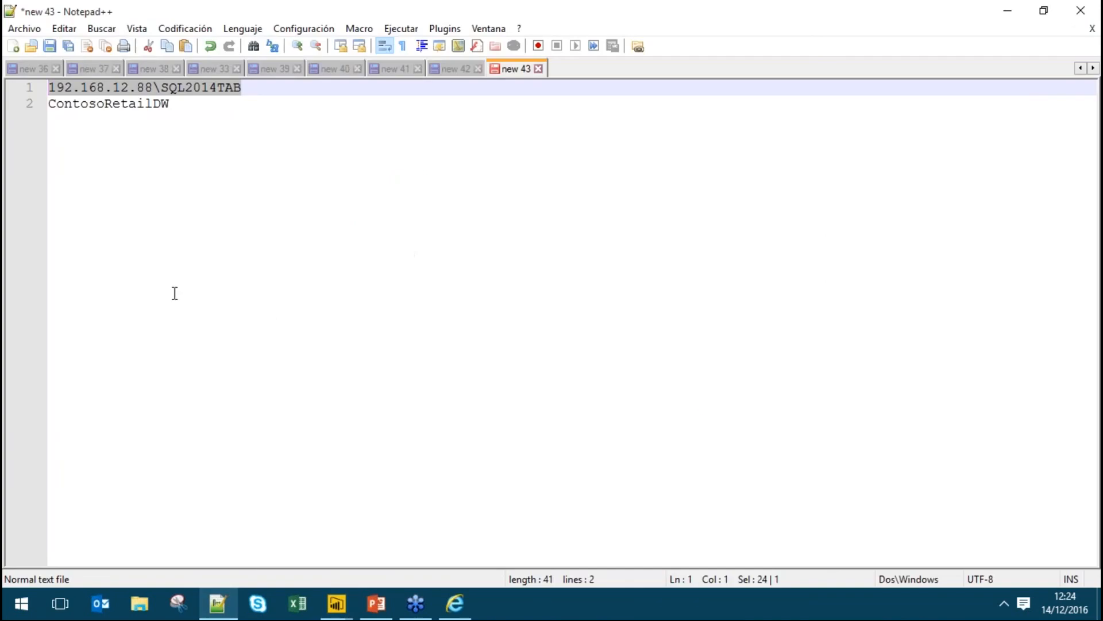
pyautogui.moveTo(171, 104); pyautogui.dragTo(48, 105)
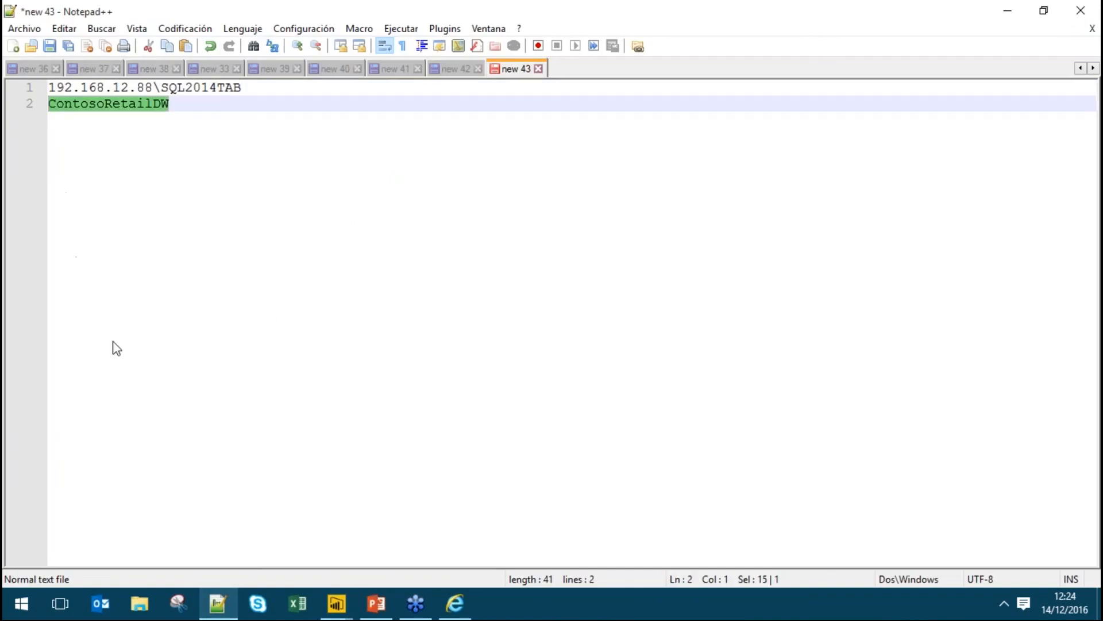
pyautogui.hotkey('ctrl', 'c')
pyautogui.hotkey('alt', 'Tab')
pyautogui.hotkey('ctrl', 'v')
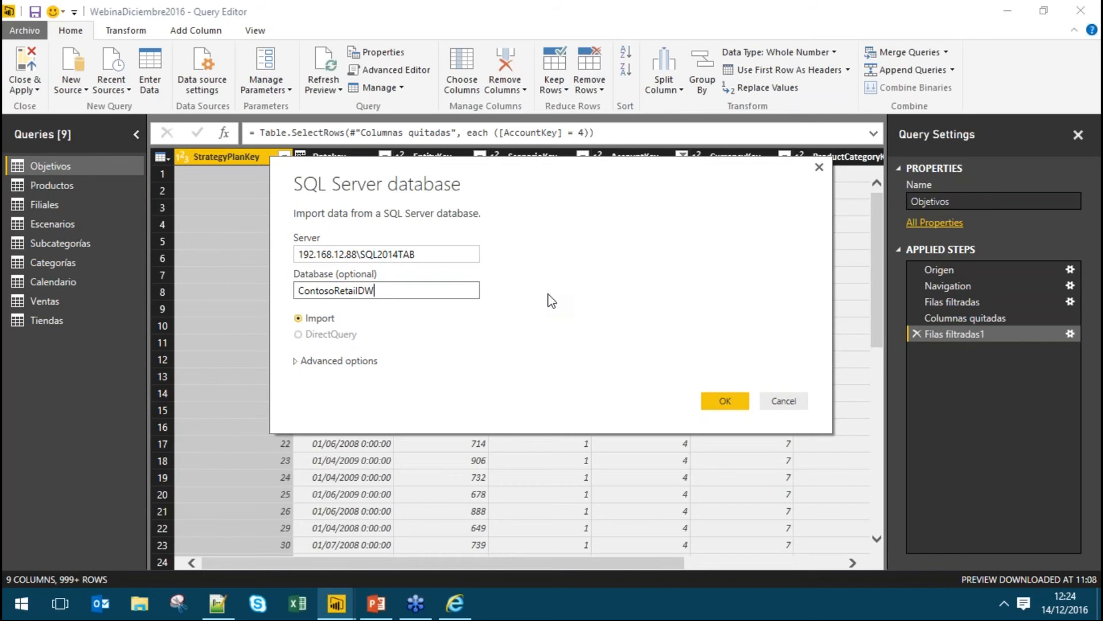
# Show the connection's advanced options, including the SQL statement field, and connect to the database in Import mode.
pyautogui.click(347, 361)
pyautogui.moveTo(545, 153); pyautogui.dragTo(534, 38)
pyautogui.click(340, 341)
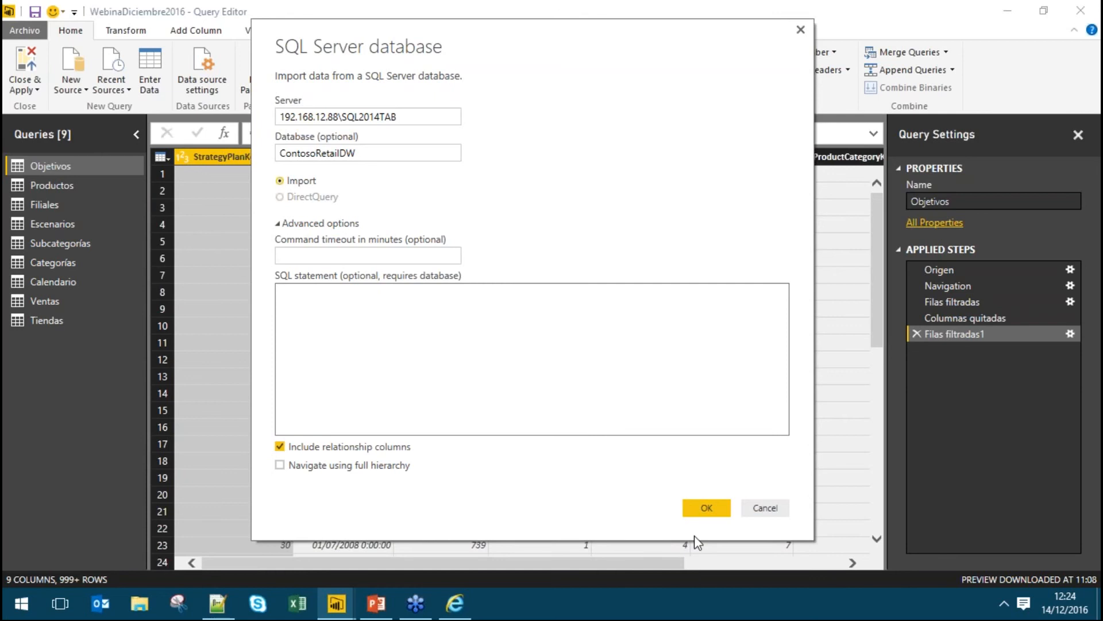
pyautogui.click(710, 508)
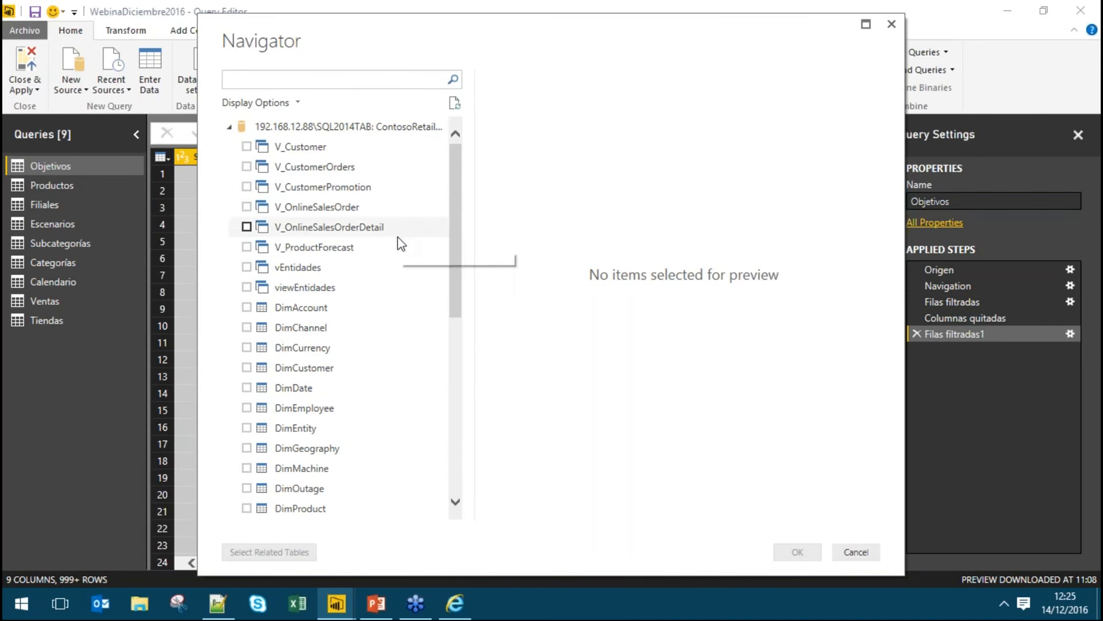
# Look through the database's views, tables and functions, preview FactOnlineSales and add only that table as a new query.
pyautogui.scroll(-1, 399, 249)
pyautogui.scroll(-6, 389, 286)
pyautogui.scroll(7, 389, 286)
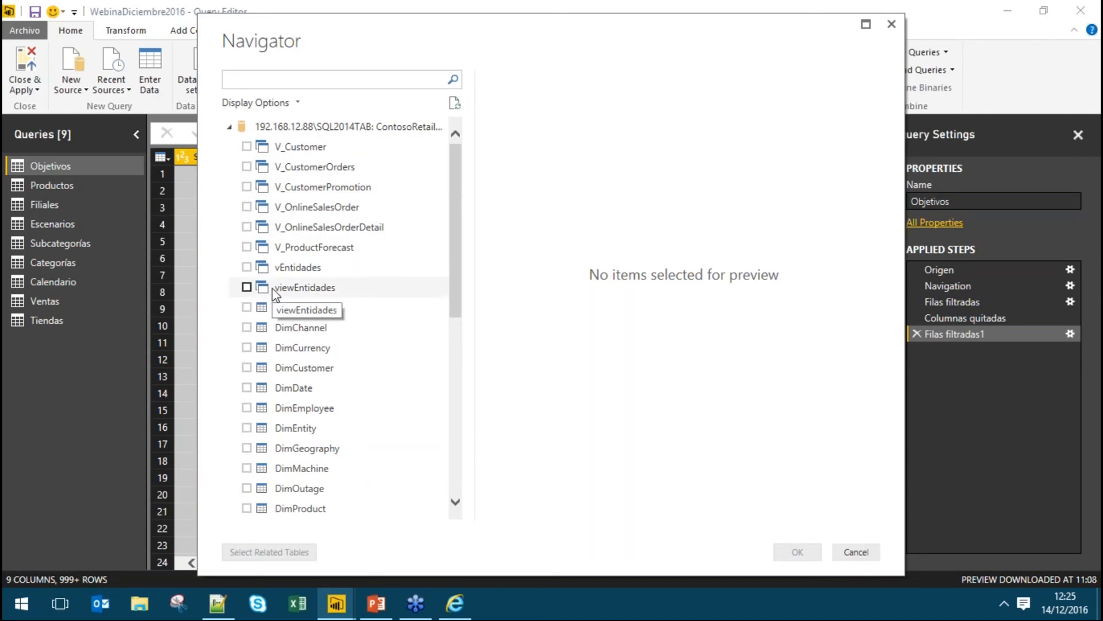
pyautogui.scroll(-1, 275, 290)
pyautogui.scroll(-3, 279, 347)
pyautogui.scroll(-3, 280, 347)
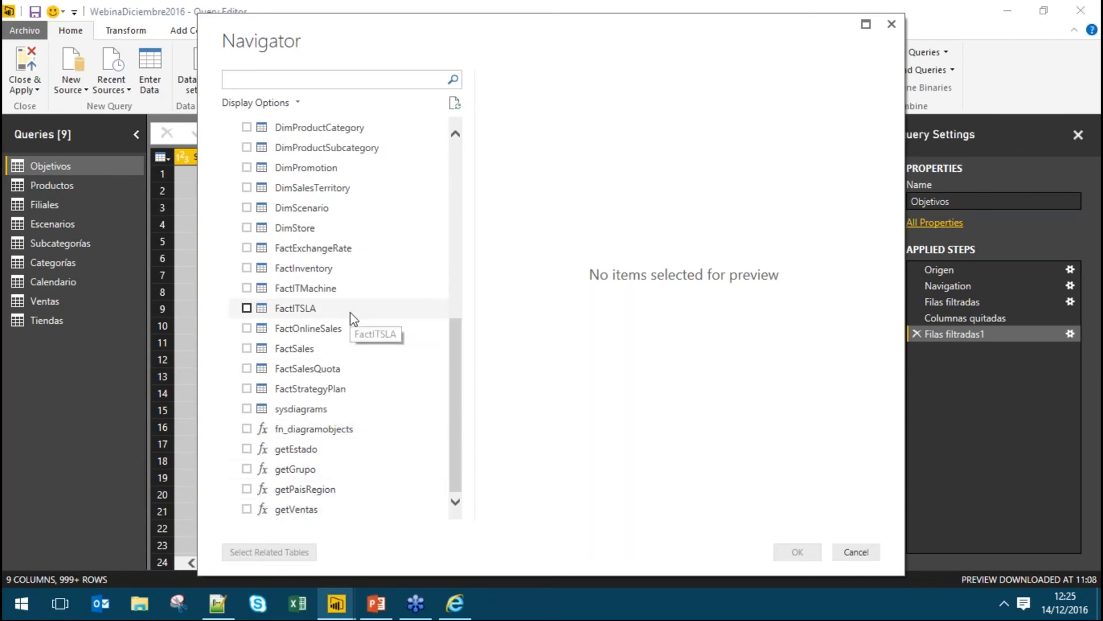
pyautogui.click(308, 328)
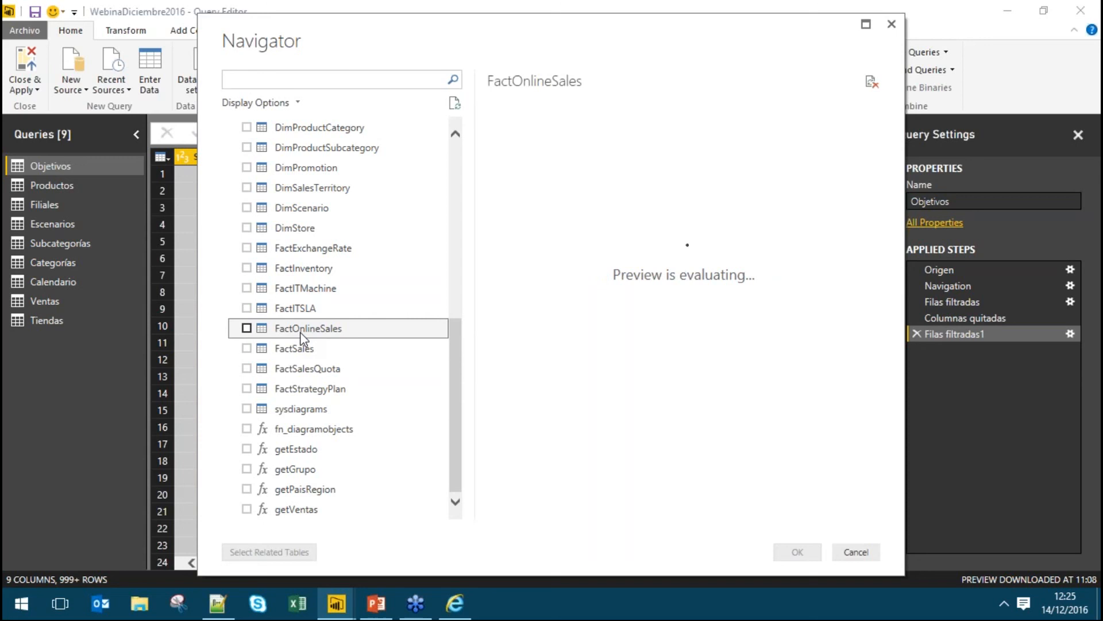
pyautogui.click(247, 329)
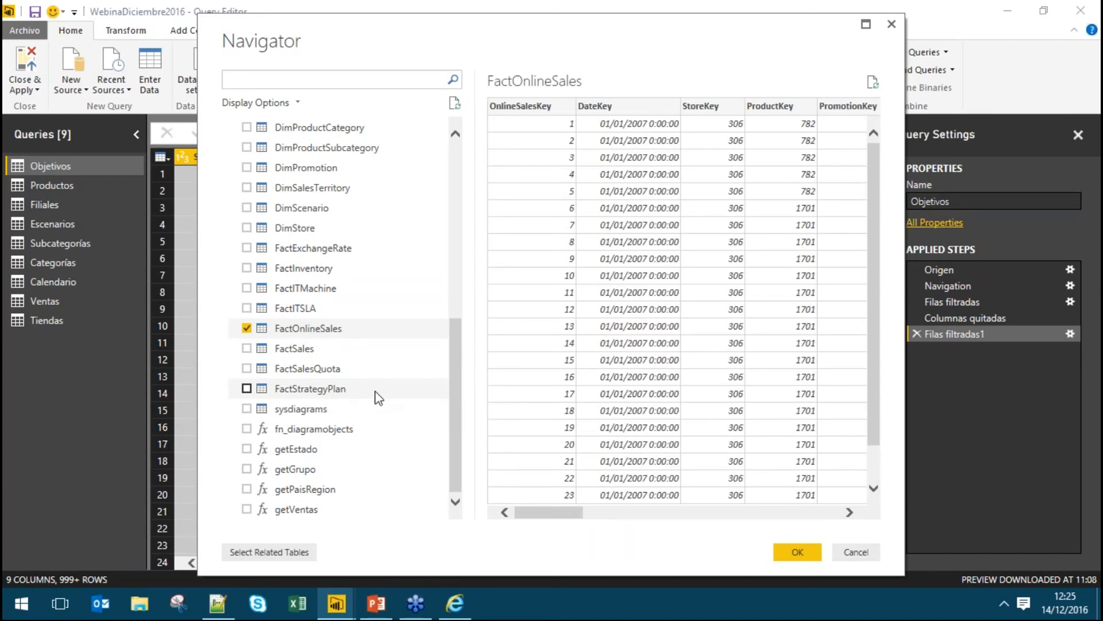
pyautogui.click(247, 349)
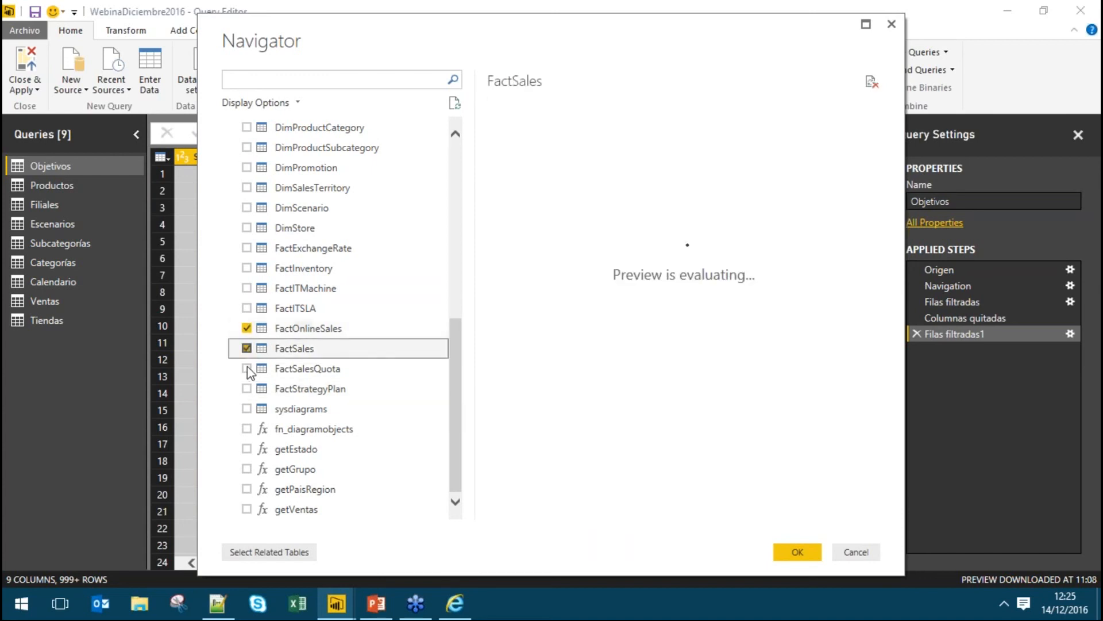
pyautogui.click(250, 373)
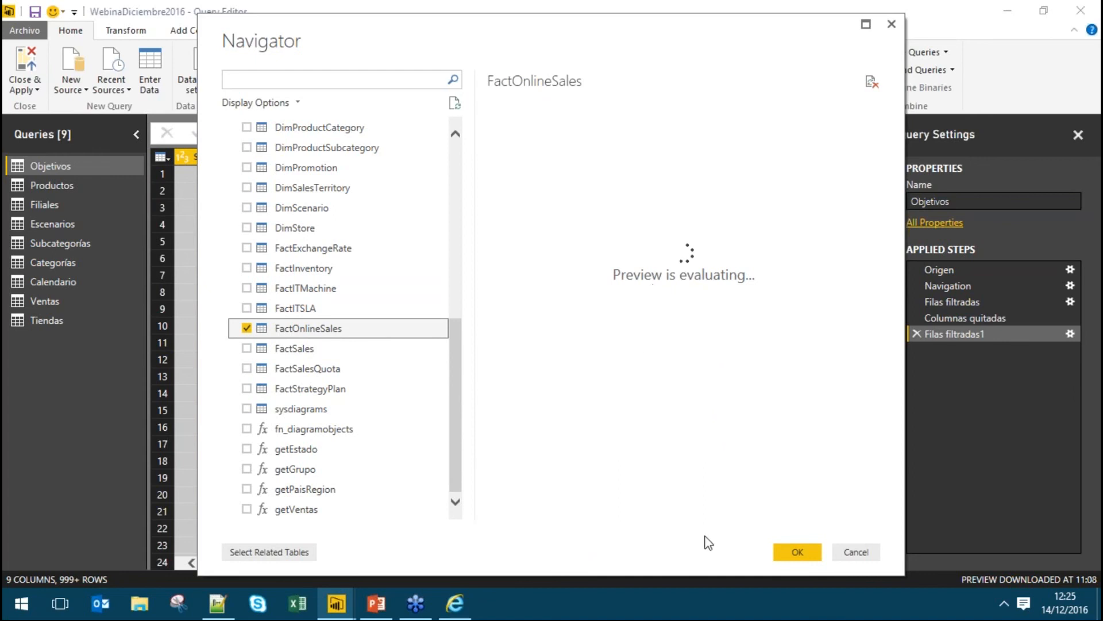
pyautogui.click(793, 553)
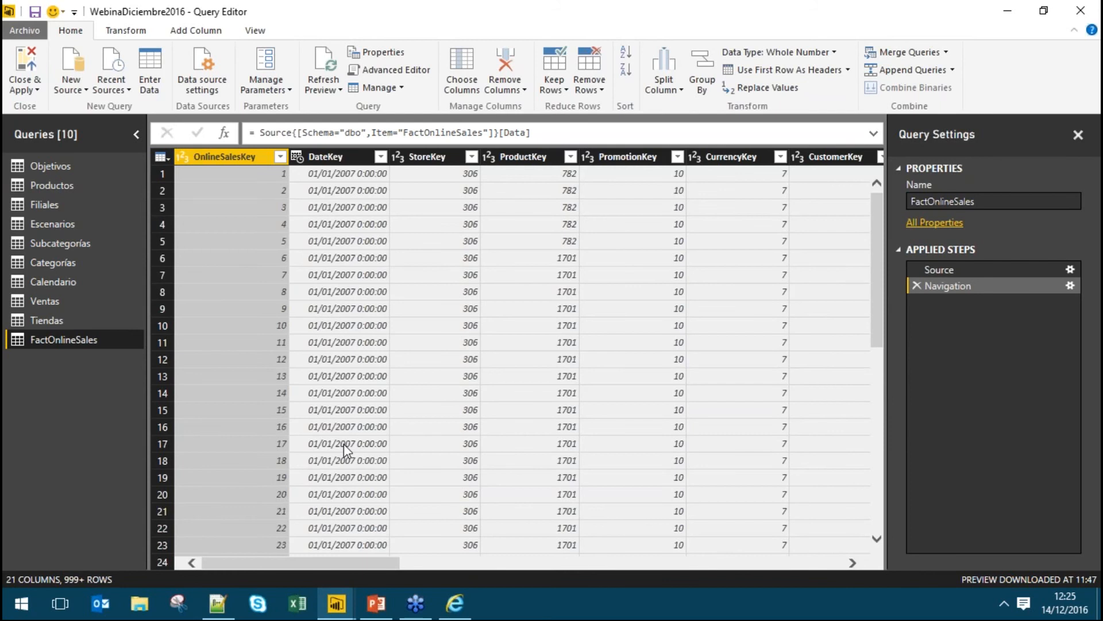
# Examine the Source and Navigation applied steps of FactOnlineSales, including the source's connection settings.
pyautogui.click(984, 274)
pyautogui.click(979, 287)
pyautogui.click(980, 271)
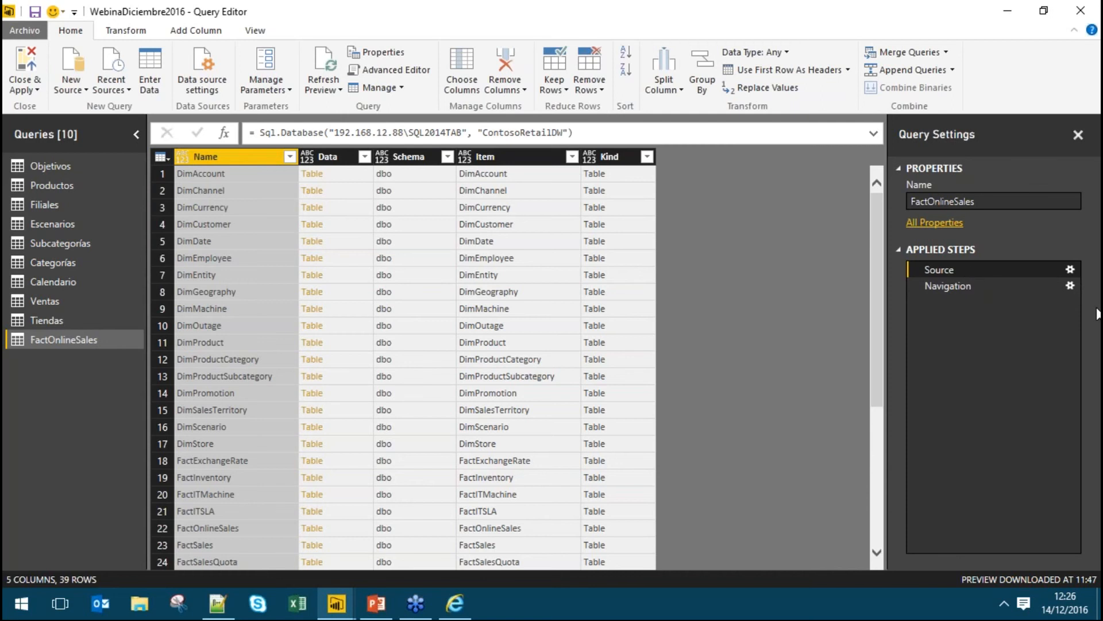
pyautogui.click(1070, 270)
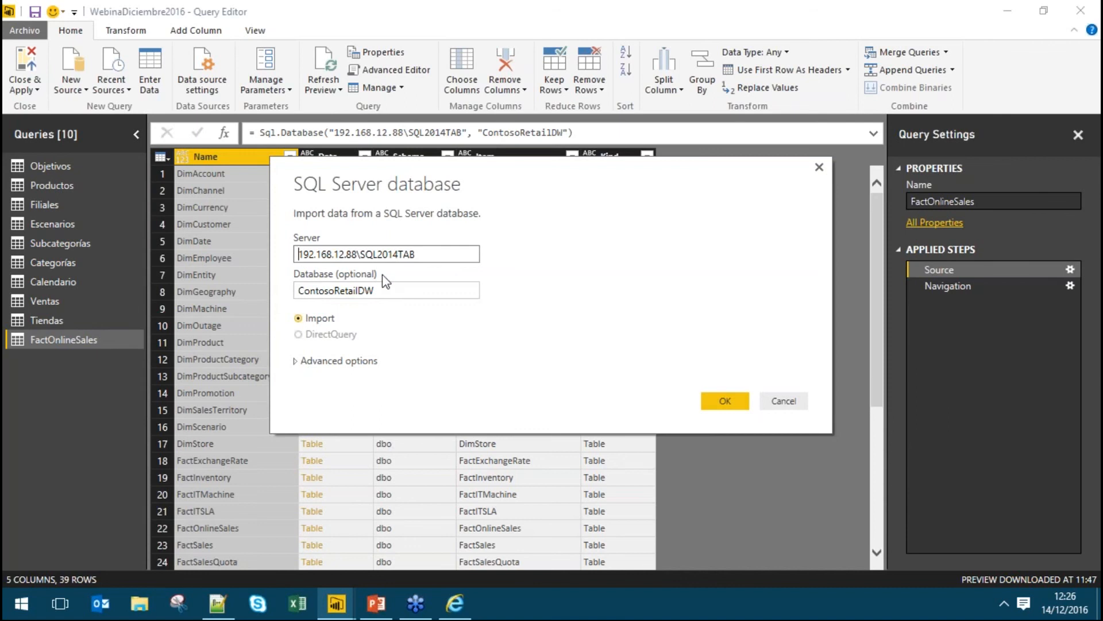
pyautogui.click(796, 400)
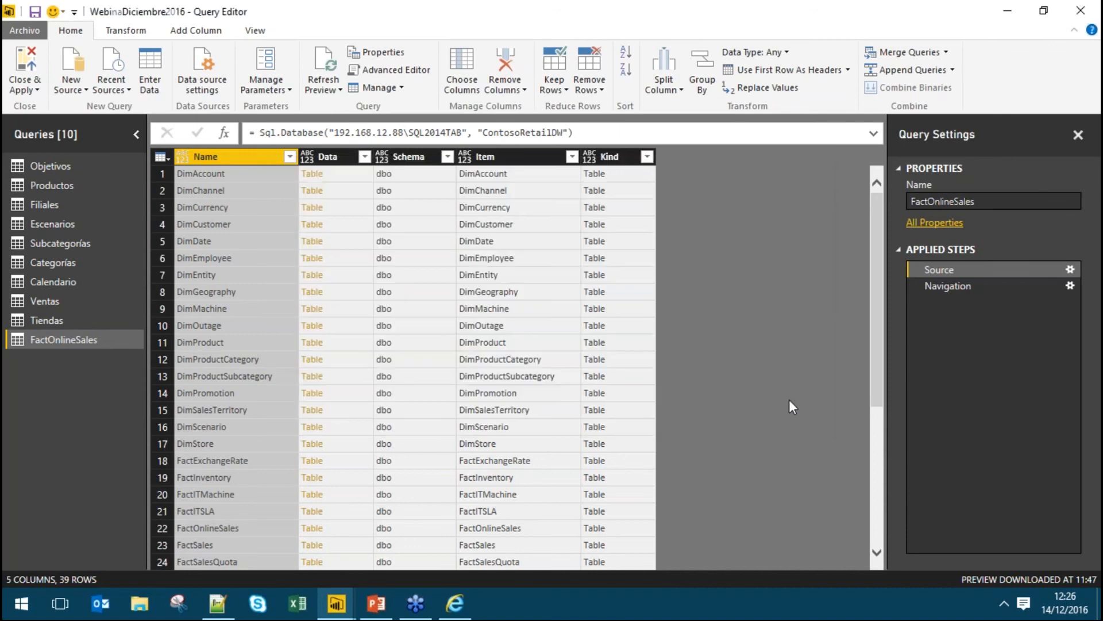
pyautogui.click(956, 290)
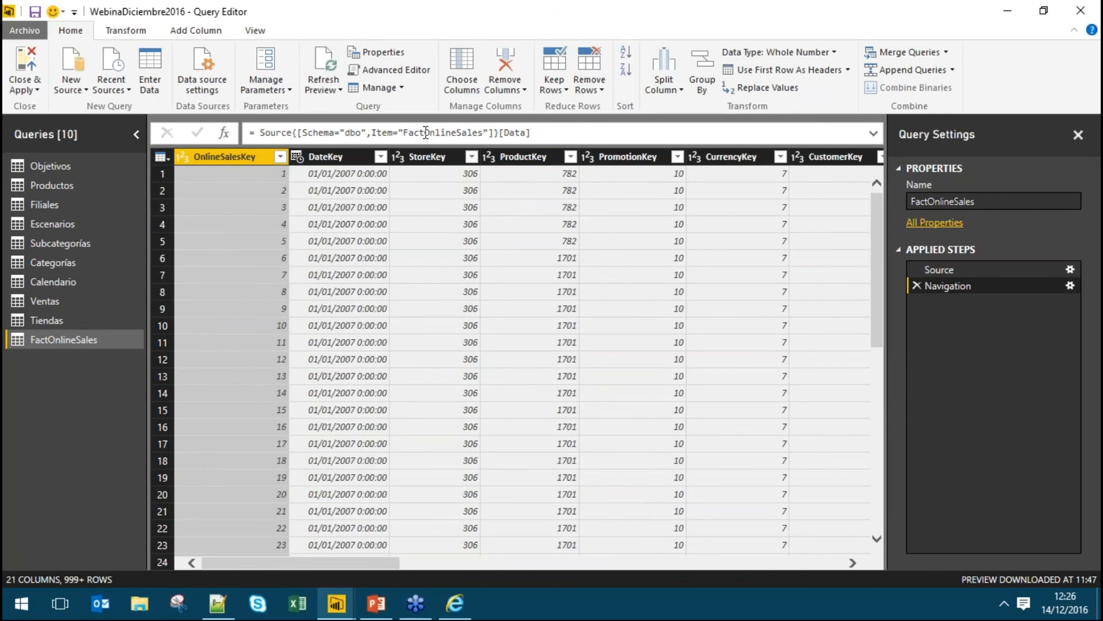
# Rename the FactOnlineSales query as VentasOnline.
pyautogui.click(934, 202)
pyautogui.hotkey('ctrl', 'a')
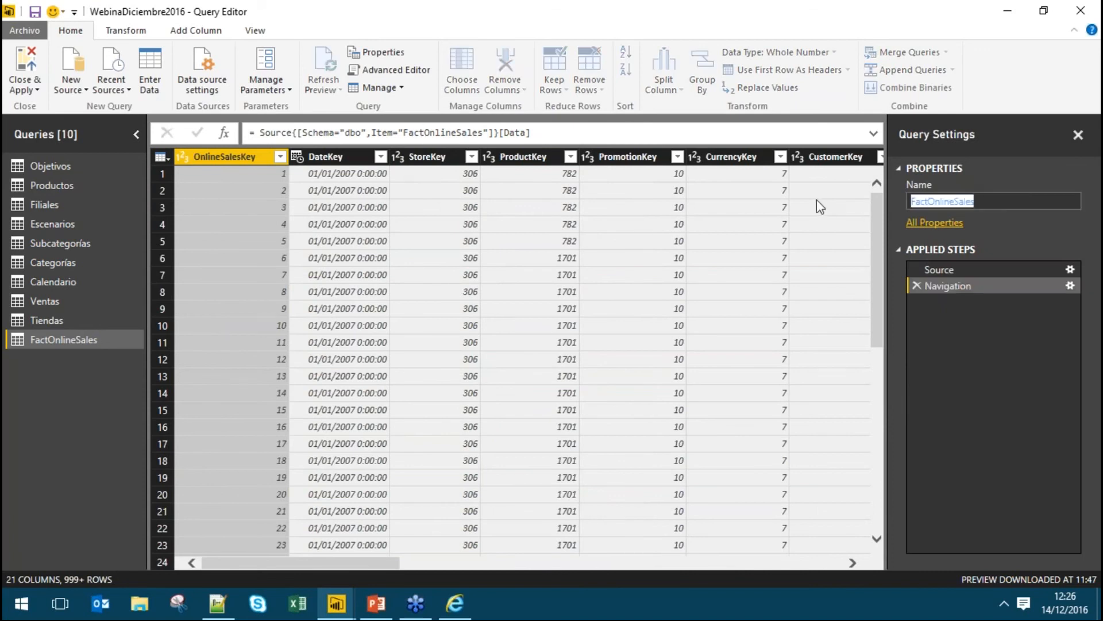
pyautogui.write('Vent')
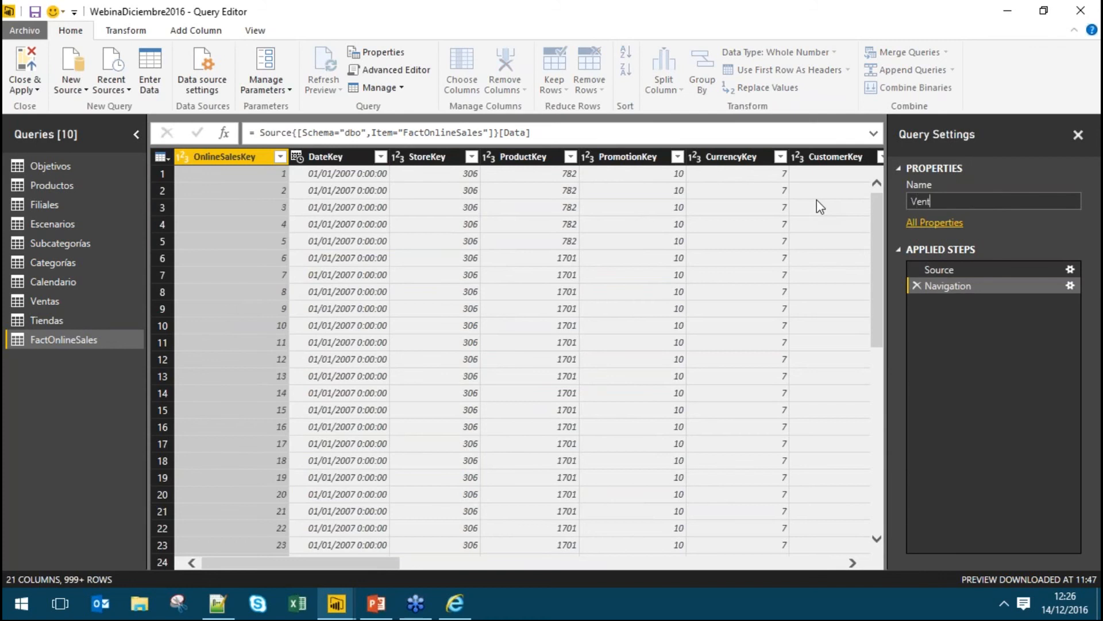
pyautogui.write('asOnline')
pyautogui.press('Return')
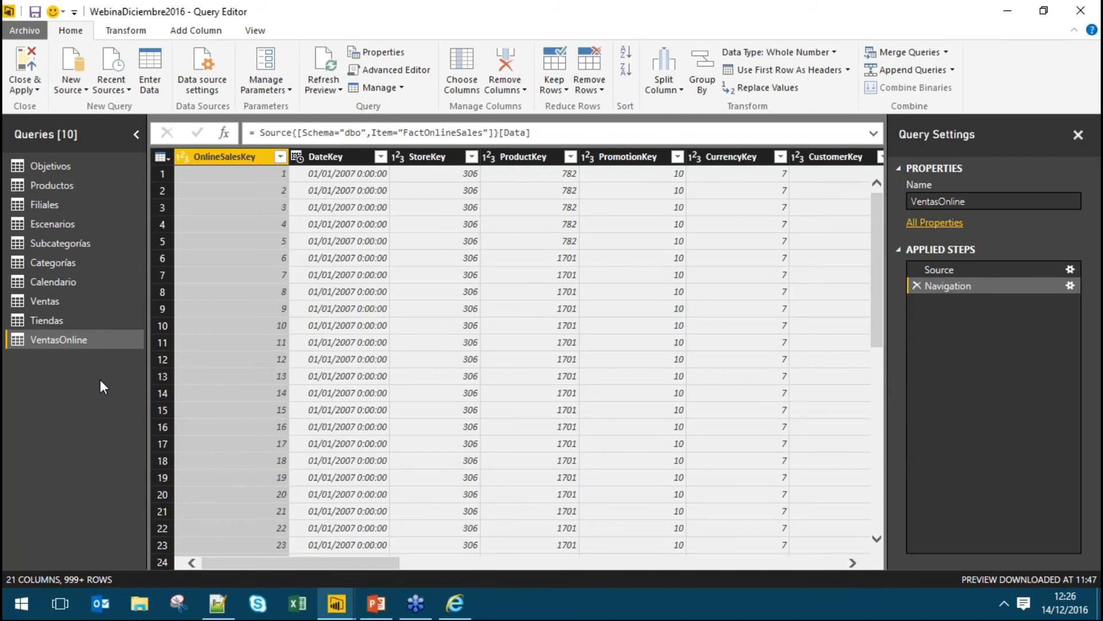
# Connect to the Excel workbook Datos_BD_Mamiferos.xlsx as a new source.
pyautogui.click(72, 88)
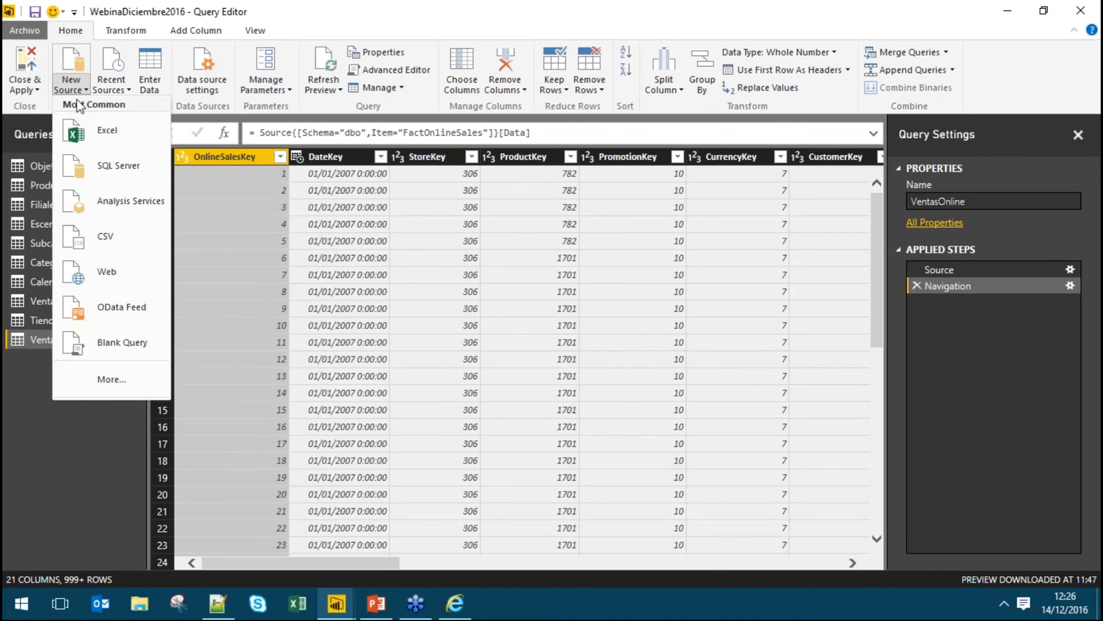
pyautogui.click(95, 137)
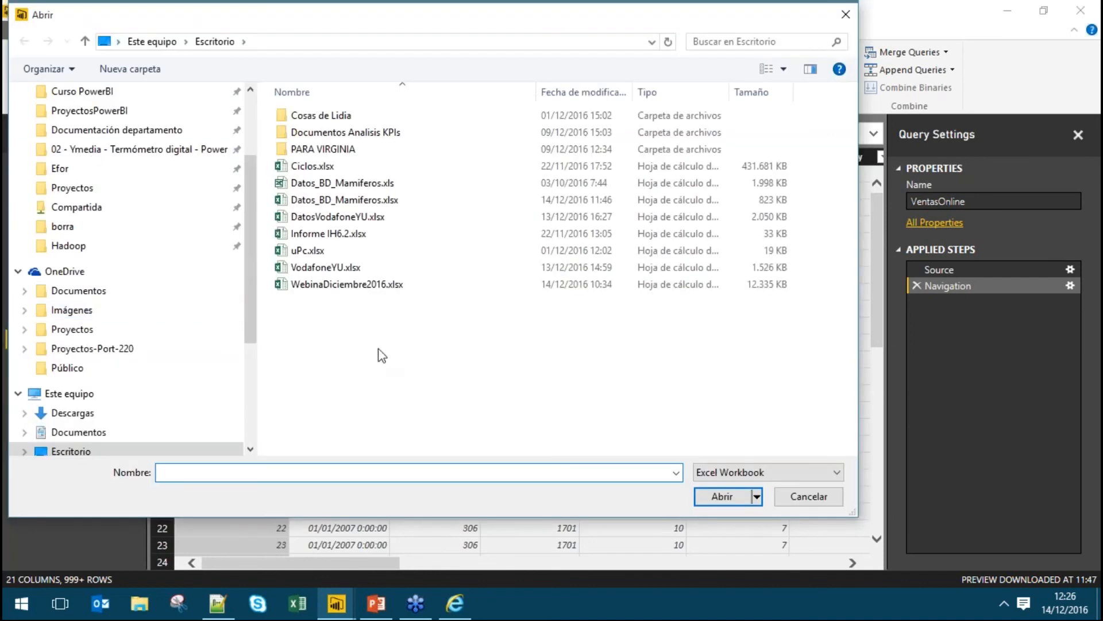
pyautogui.click(375, 287)
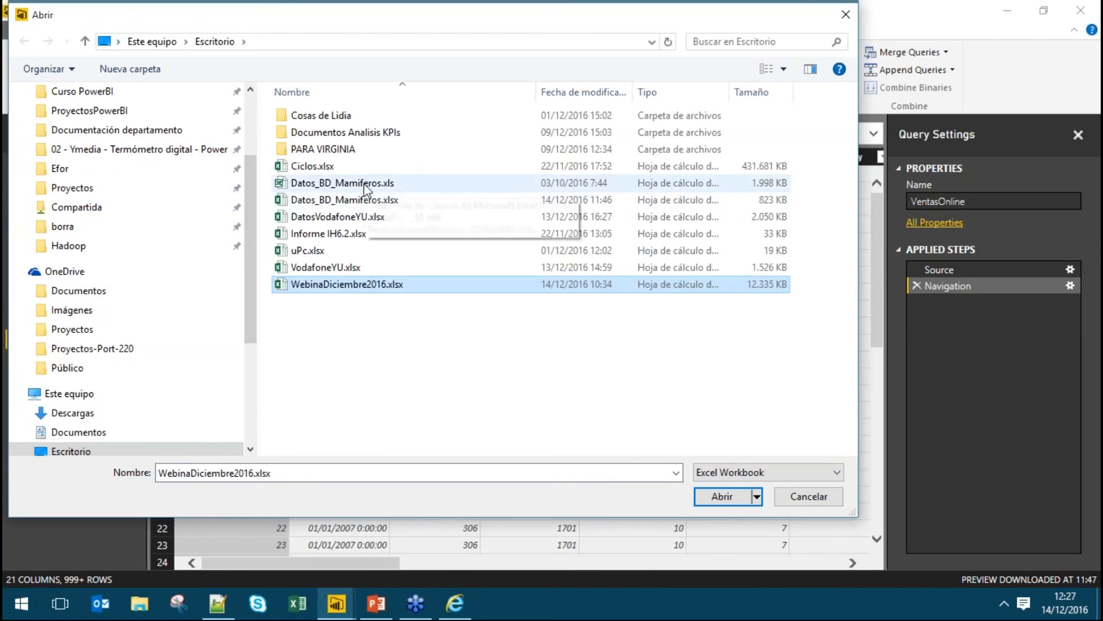
pyautogui.click(366, 185)
pyautogui.click(371, 202)
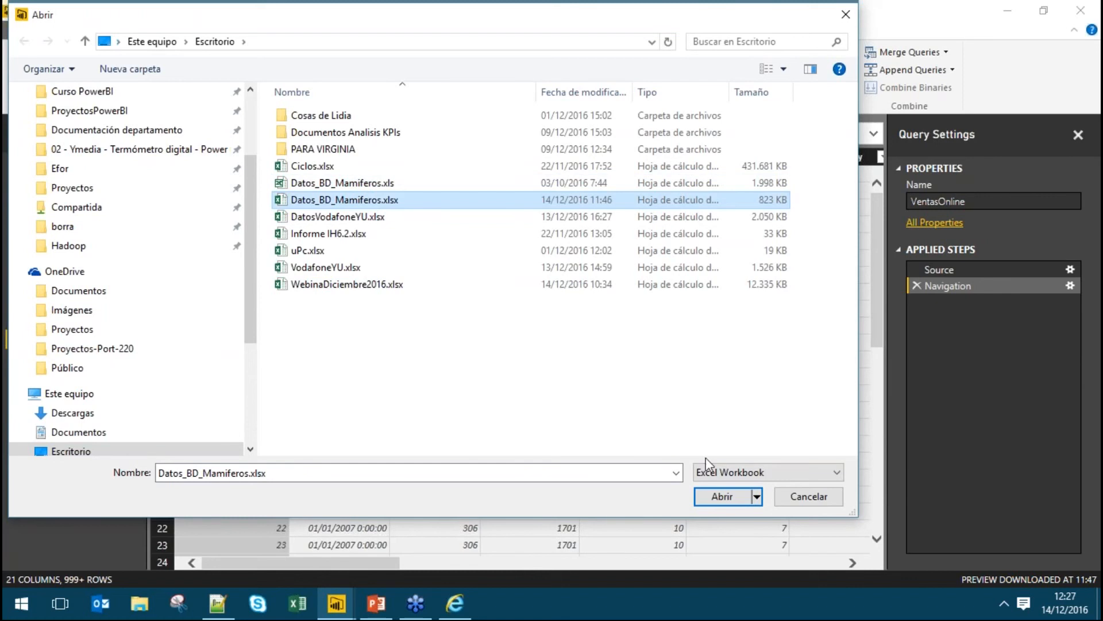
pyautogui.click(722, 496)
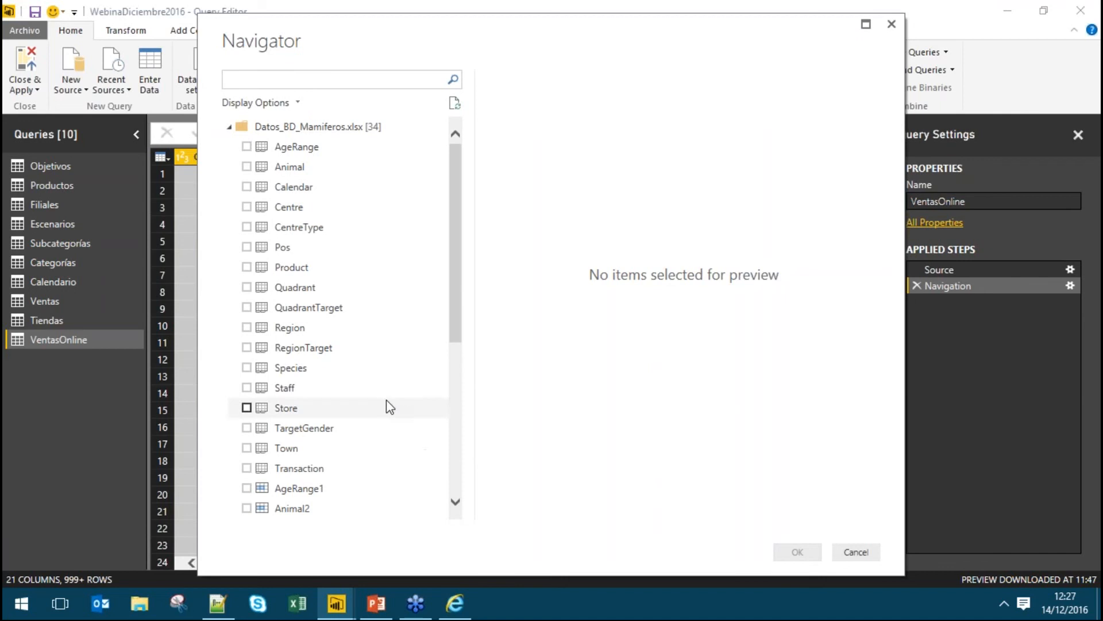
# Examine the workbook's list of sheets and tables, and compare the previews of the AgeRange sheet and the AgeRange1 table.
pyautogui.scroll(-1, 353, 244)
pyautogui.scroll(1, 345, 243)
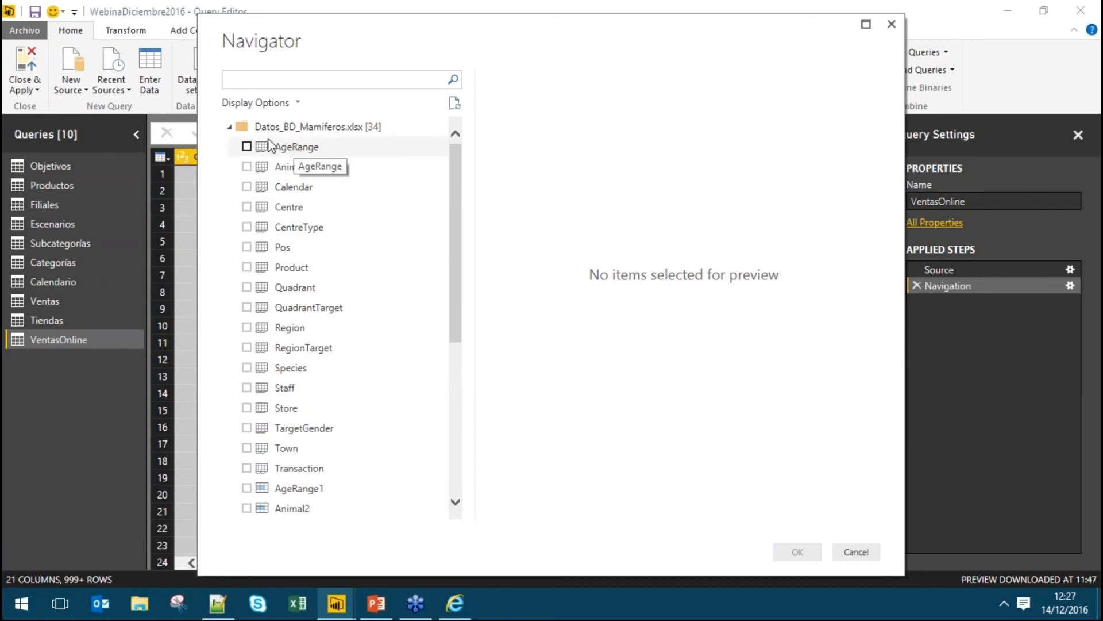
pyautogui.scroll(-1, 262, 250)
pyautogui.scroll(-5, 263, 252)
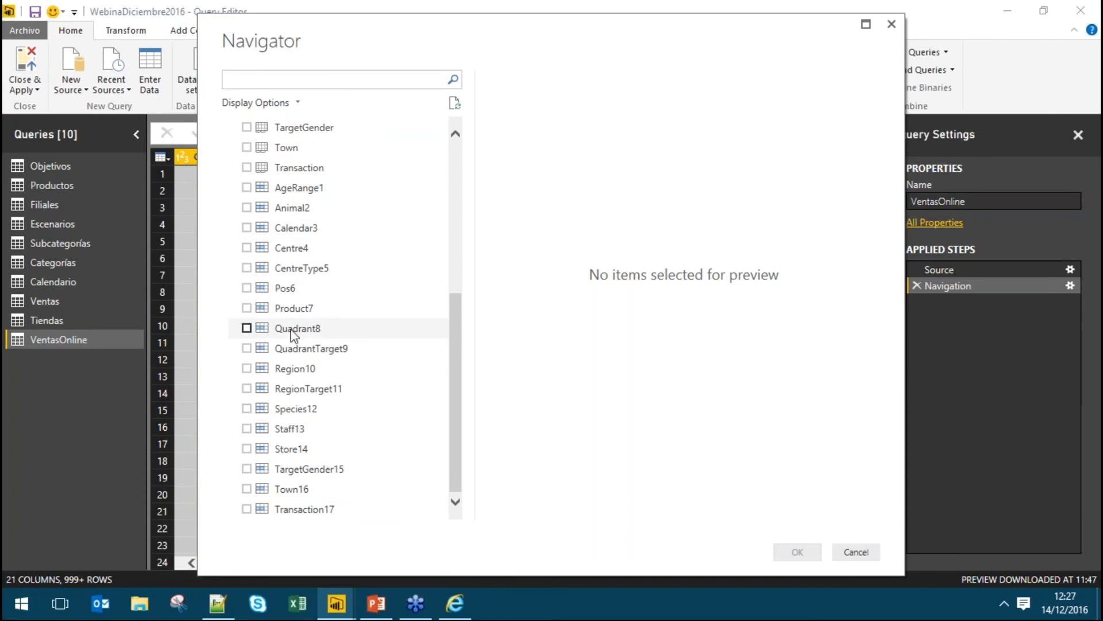
pyautogui.scroll(5, 296, 329)
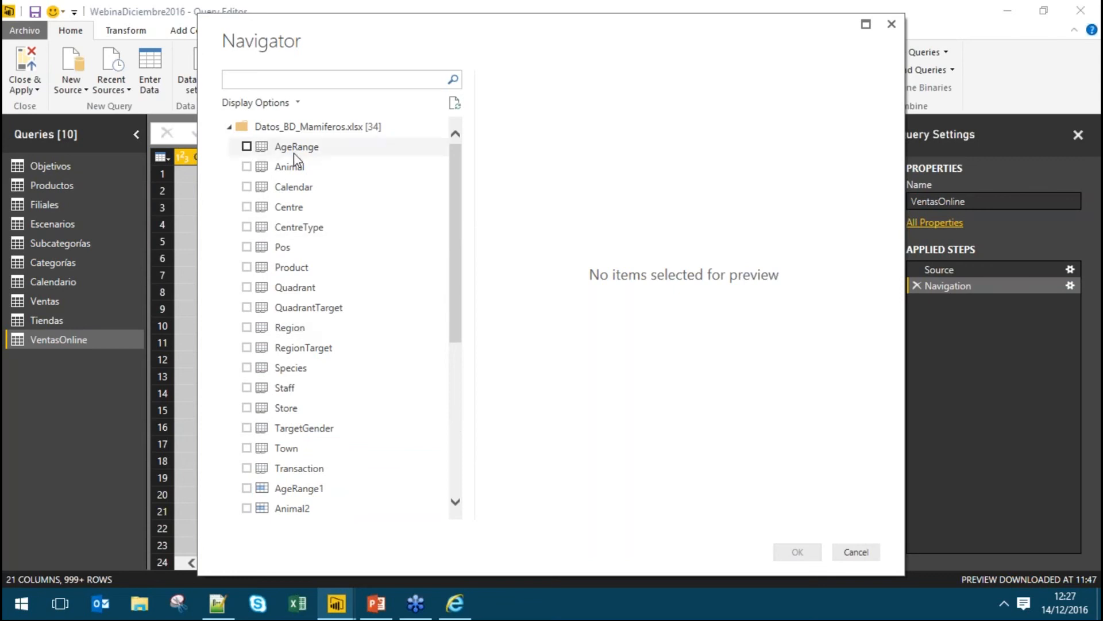
pyautogui.scroll(-1, 293, 383)
pyautogui.scroll(-2, 291, 402)
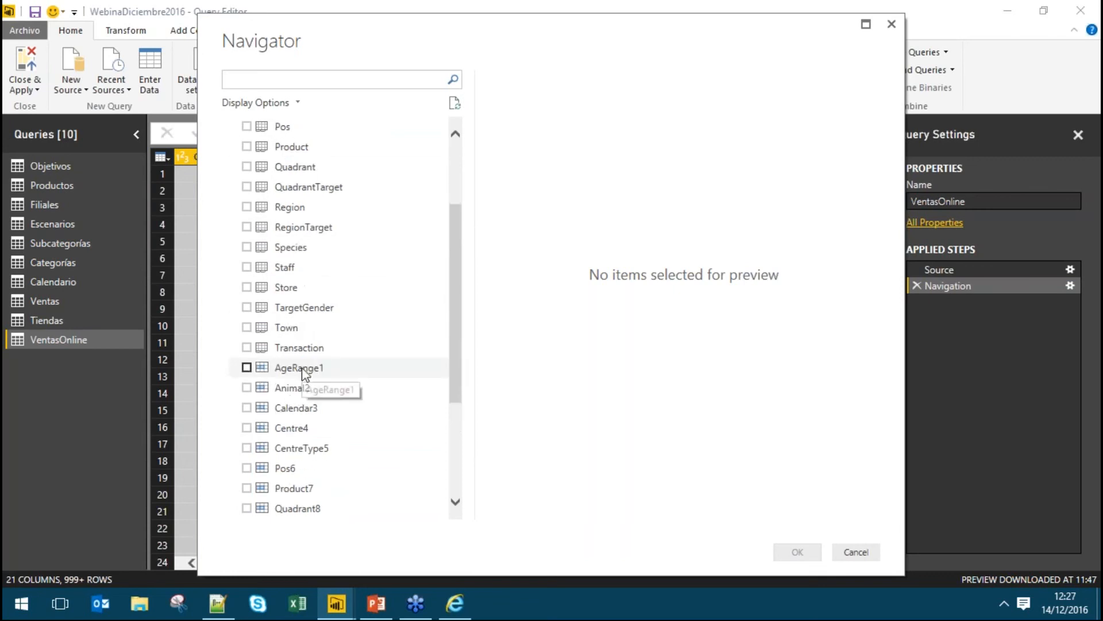
pyautogui.scroll(3, 304, 372)
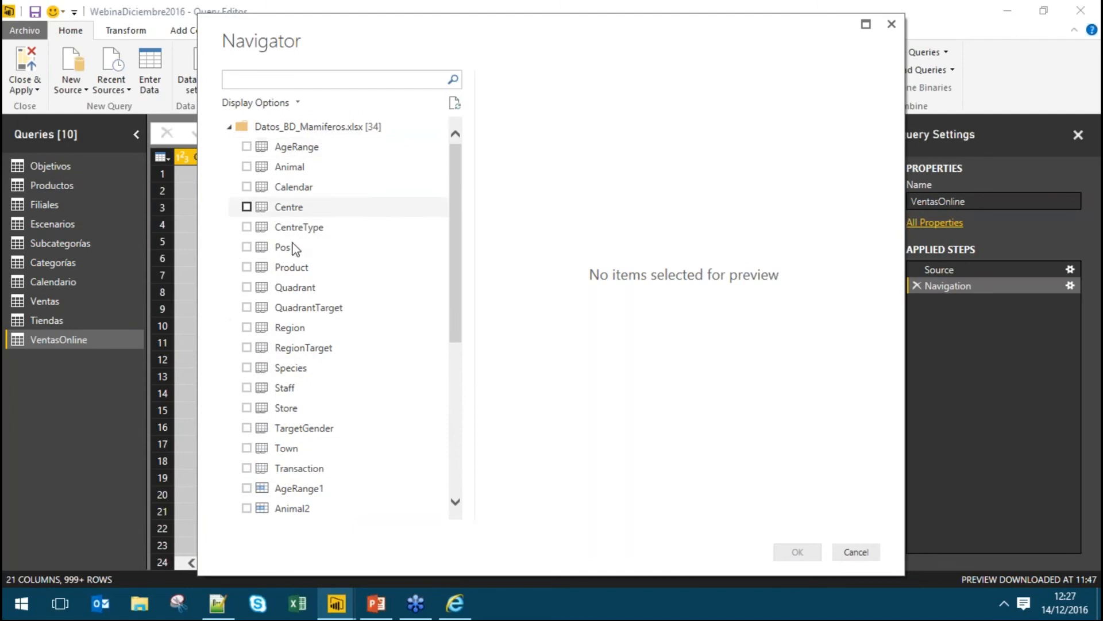
pyautogui.click(299, 154)
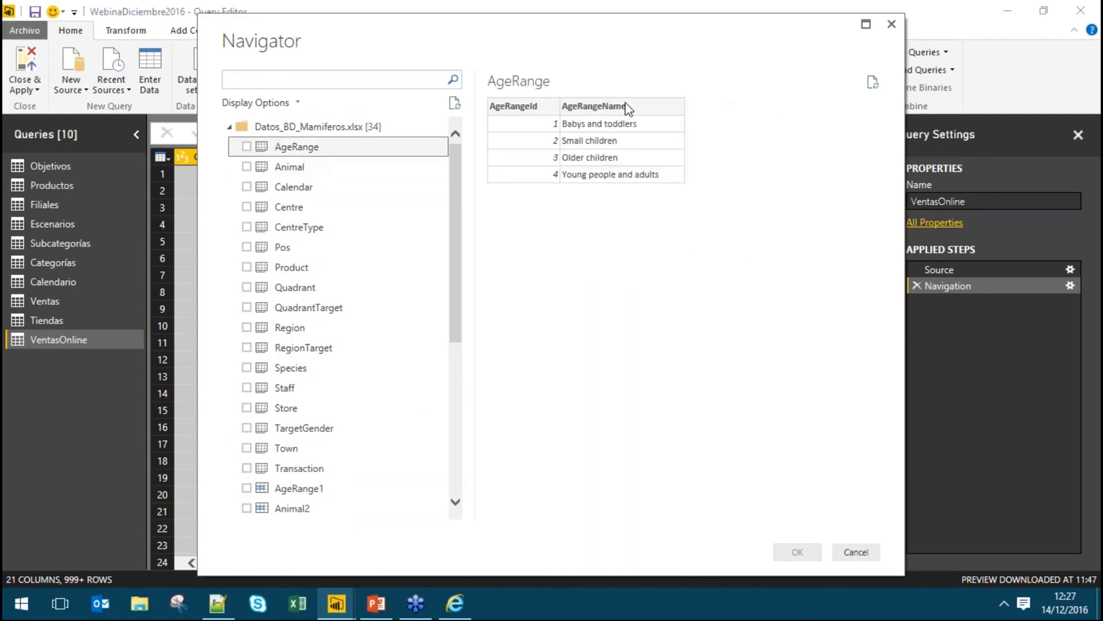
pyautogui.click(310, 489)
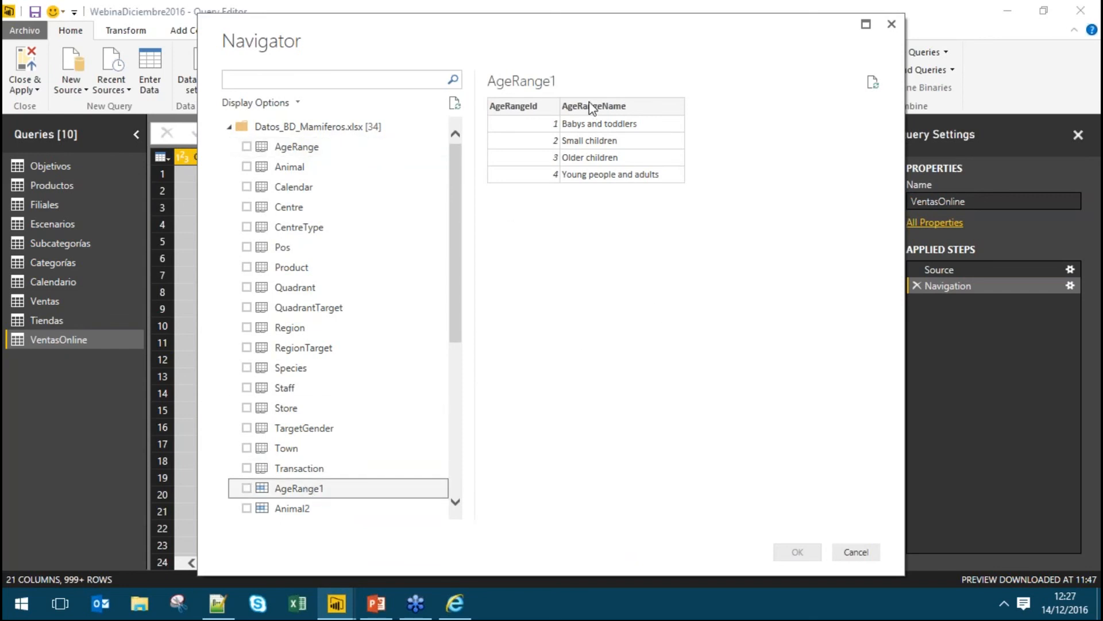
# Add the AgeRange, Animal and Calendar sheets from the workbook as new queries.
pyautogui.click(271, 150)
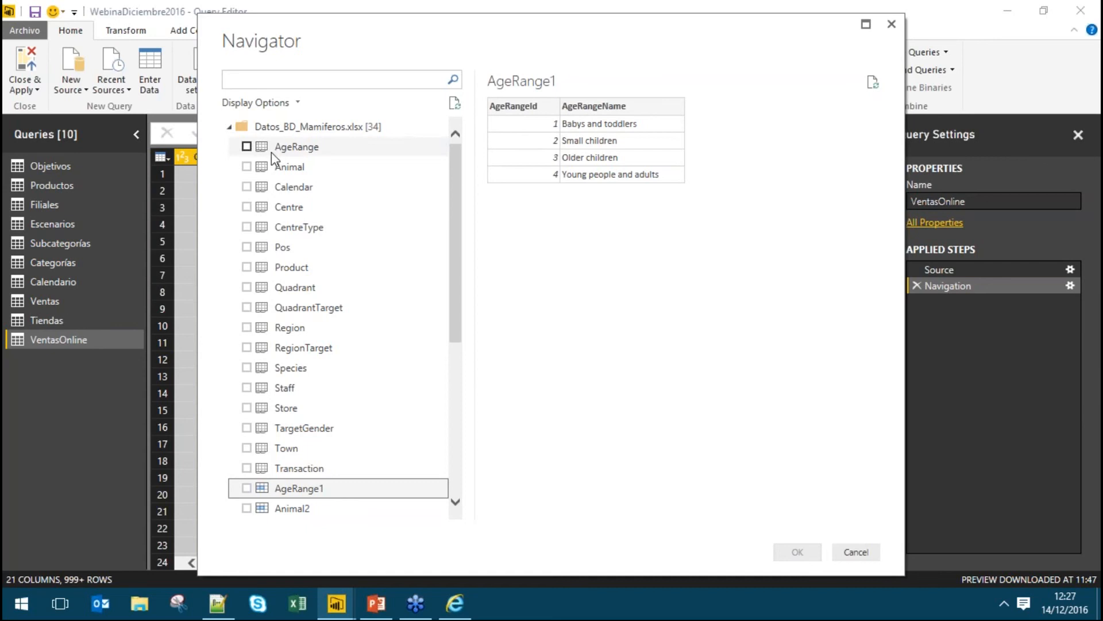
pyautogui.click(247, 146)
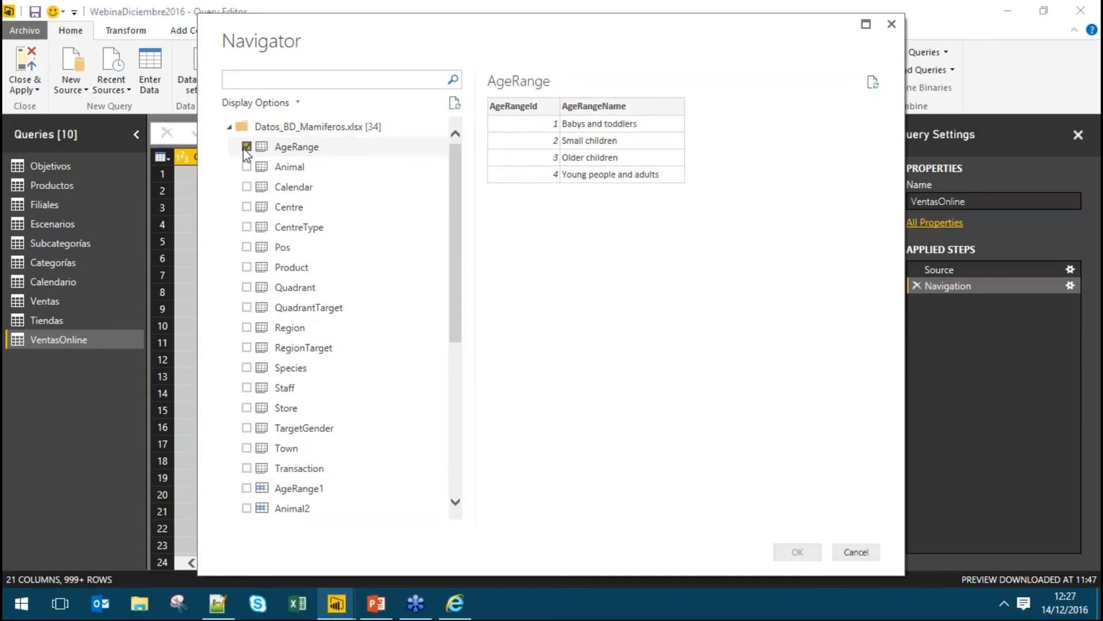
pyautogui.click(247, 167)
pyautogui.click(247, 187)
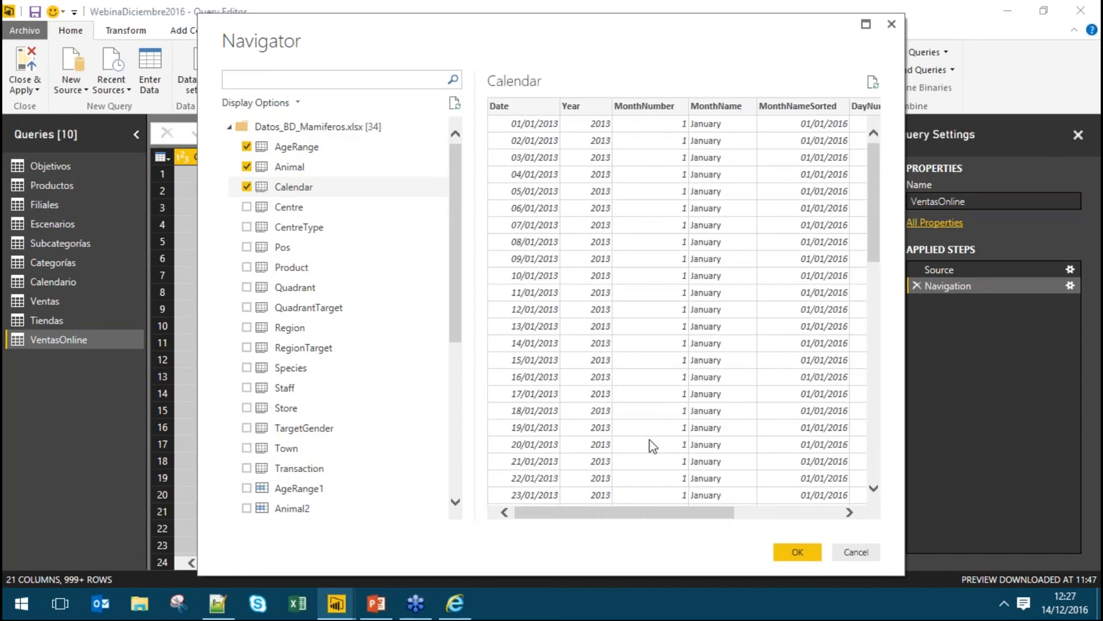
pyautogui.click(799, 553)
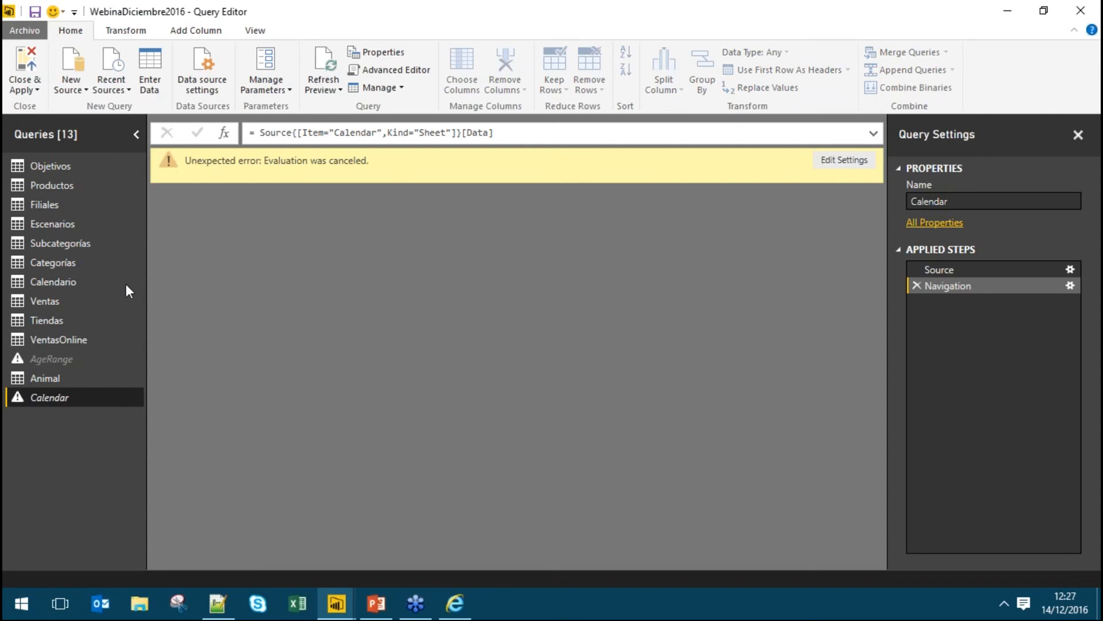
# Check the newly added AgeRange and Animal queries, including Animal's data and applied steps.
pyautogui.click(56, 359)
pyautogui.click(51, 377)
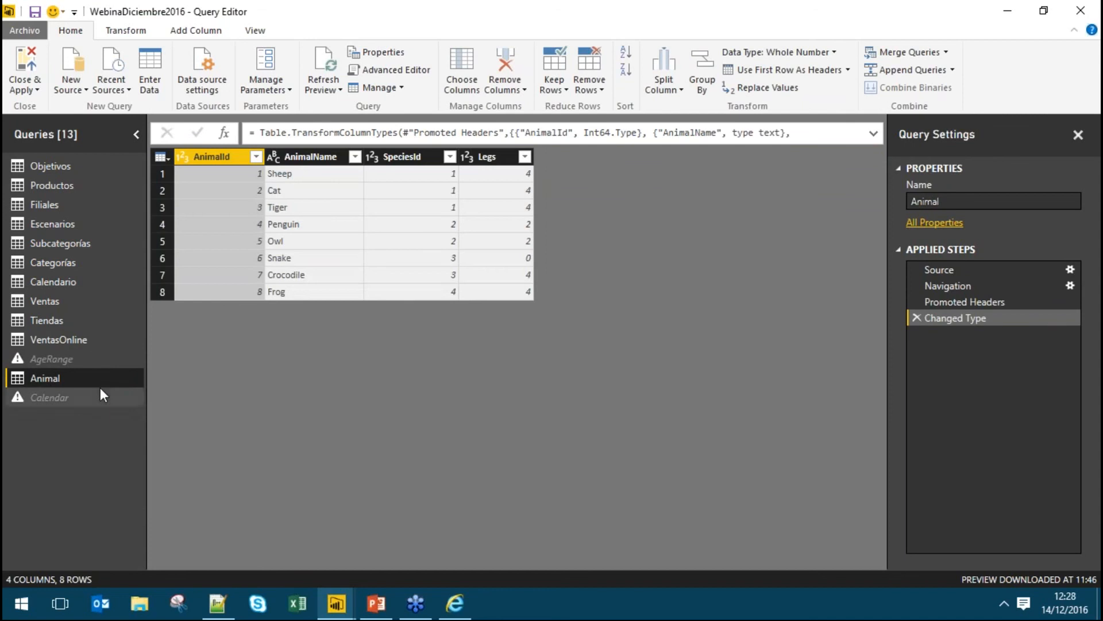
pyautogui.click(58, 360)
pyautogui.click(50, 380)
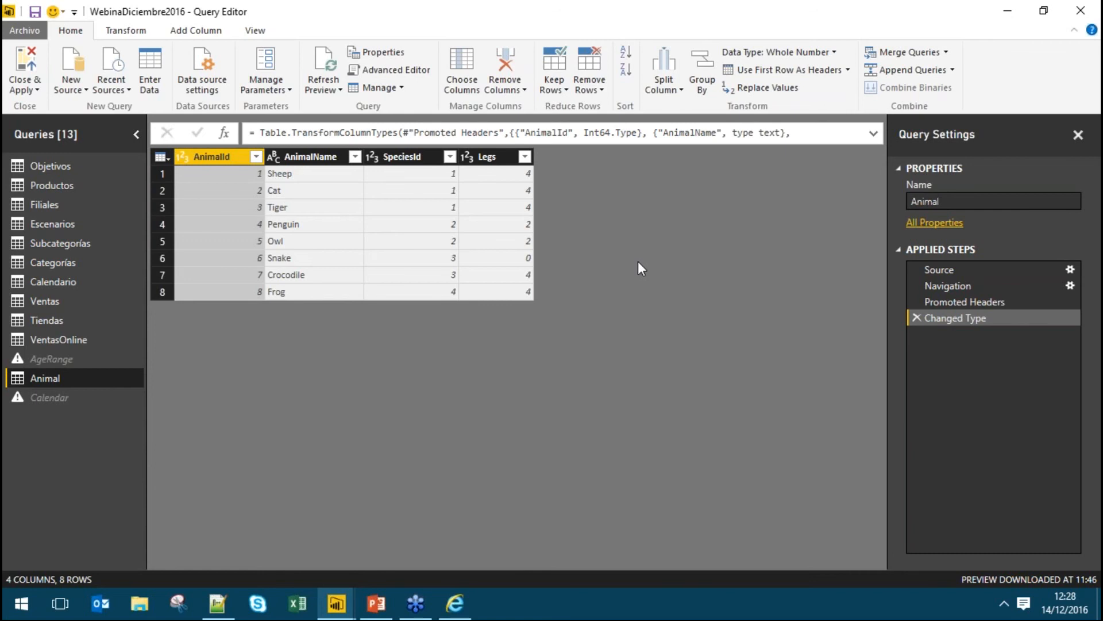
# Delete the AgeRange, Animal and Calendar queries.
pyautogui.click(57, 361)
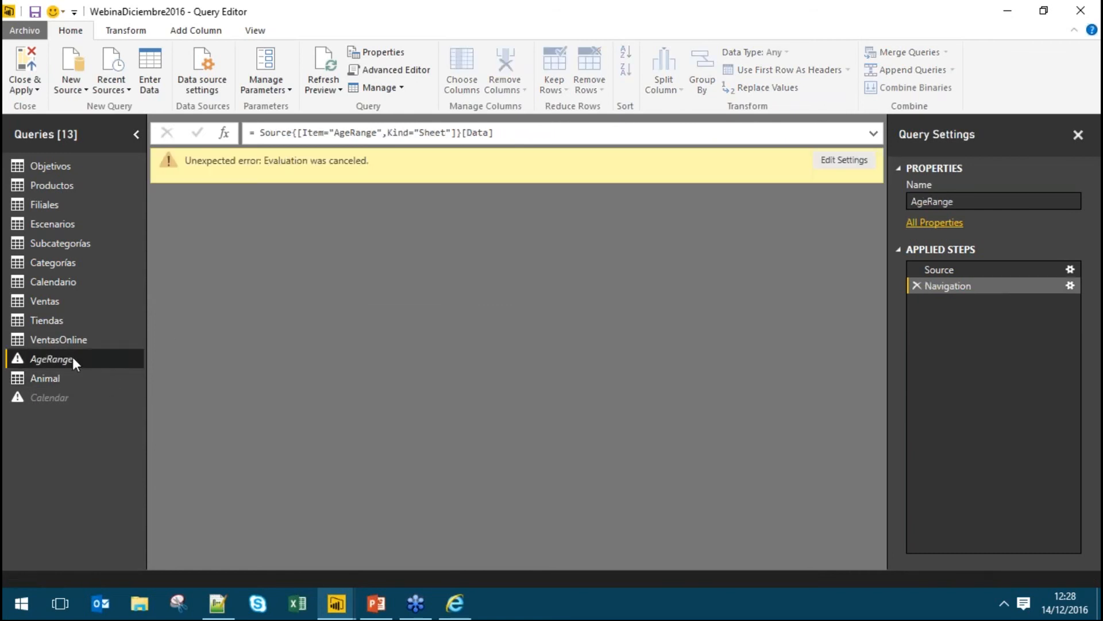
pyautogui.rightClick(72, 357)
pyautogui.click(131, 340)
pyautogui.click(633, 329)
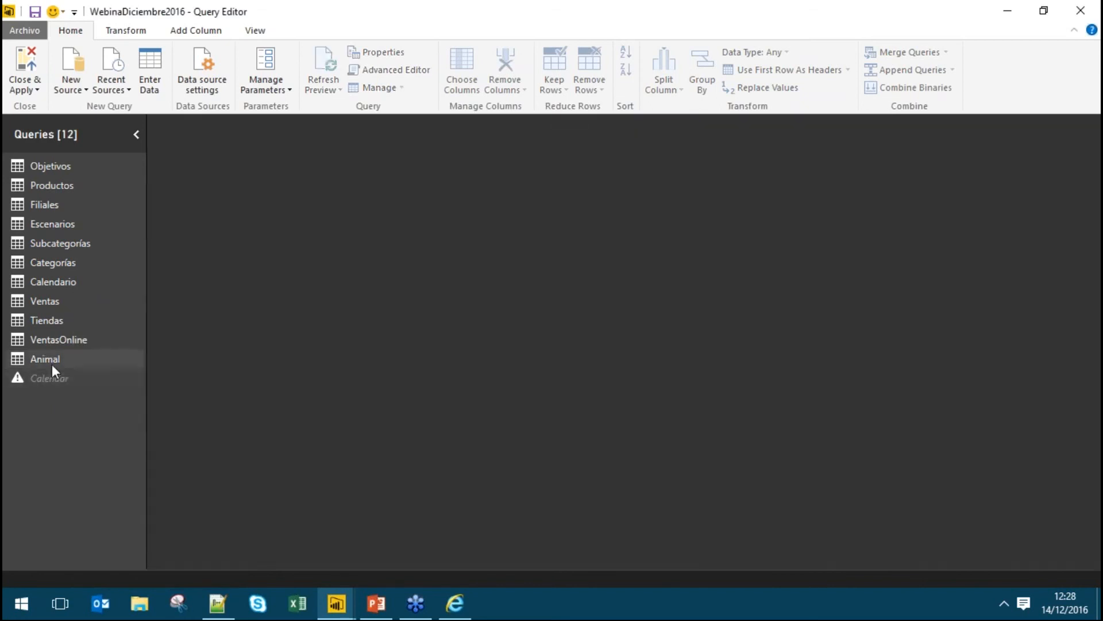
pyautogui.click(52, 359)
pyautogui.rightClick(78, 359)
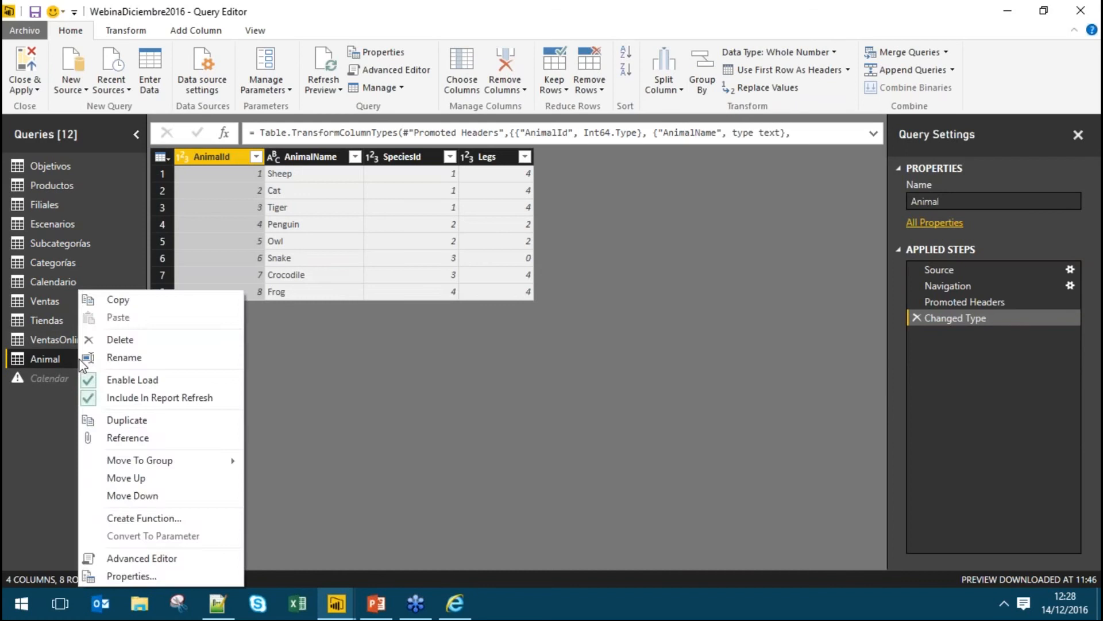
pyautogui.click(132, 339)
pyautogui.click(632, 329)
pyautogui.rightClick(51, 358)
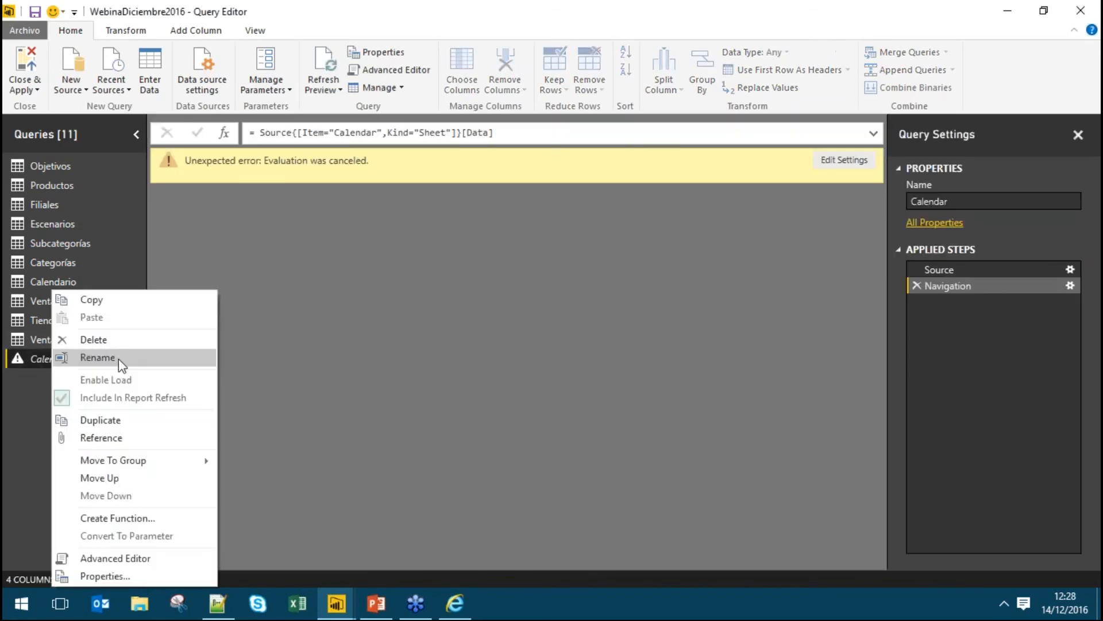
pyautogui.click(118, 340)
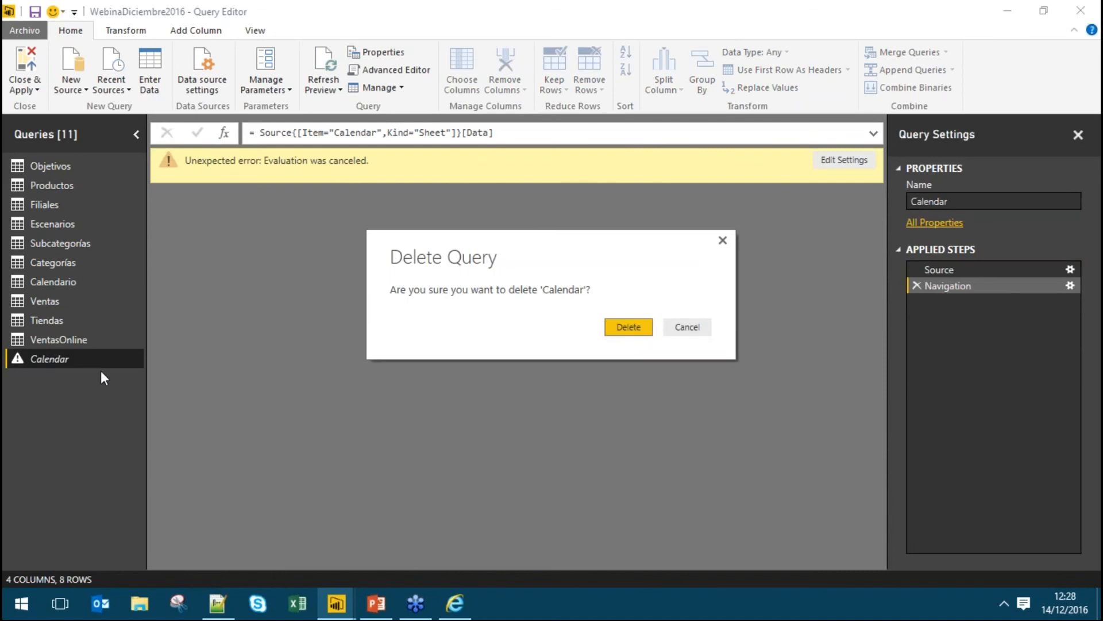
pyautogui.click(630, 327)
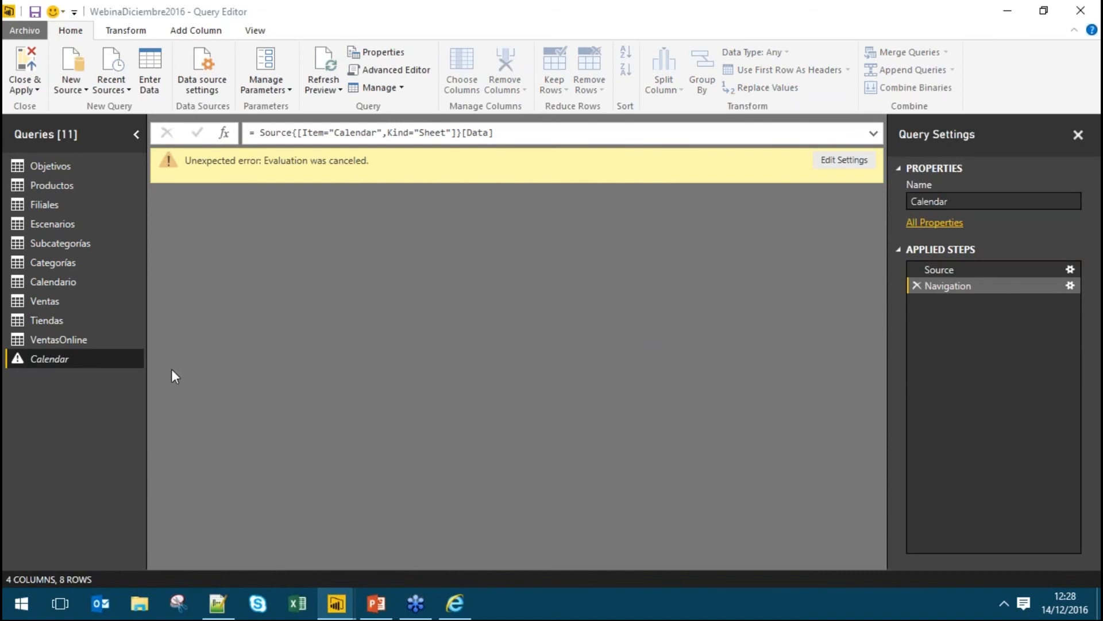
# Review the data type options for VentasOnline's StoreKey column and the editor's commands for transforming data, adding columns and changing the view.
pyautogui.click(54, 340)
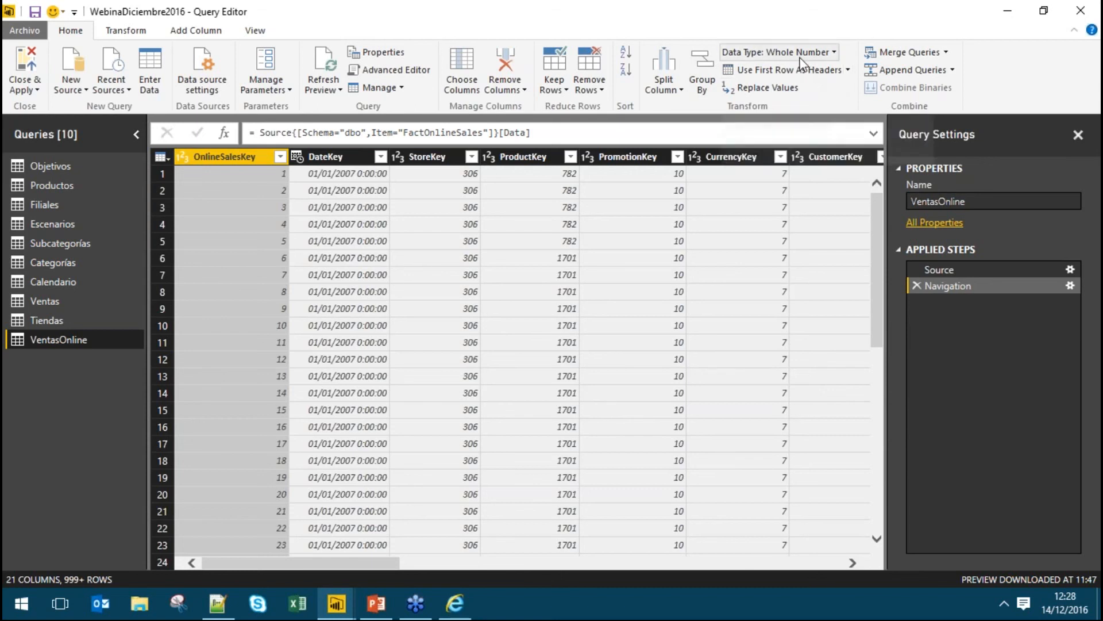
pyautogui.click(438, 167)
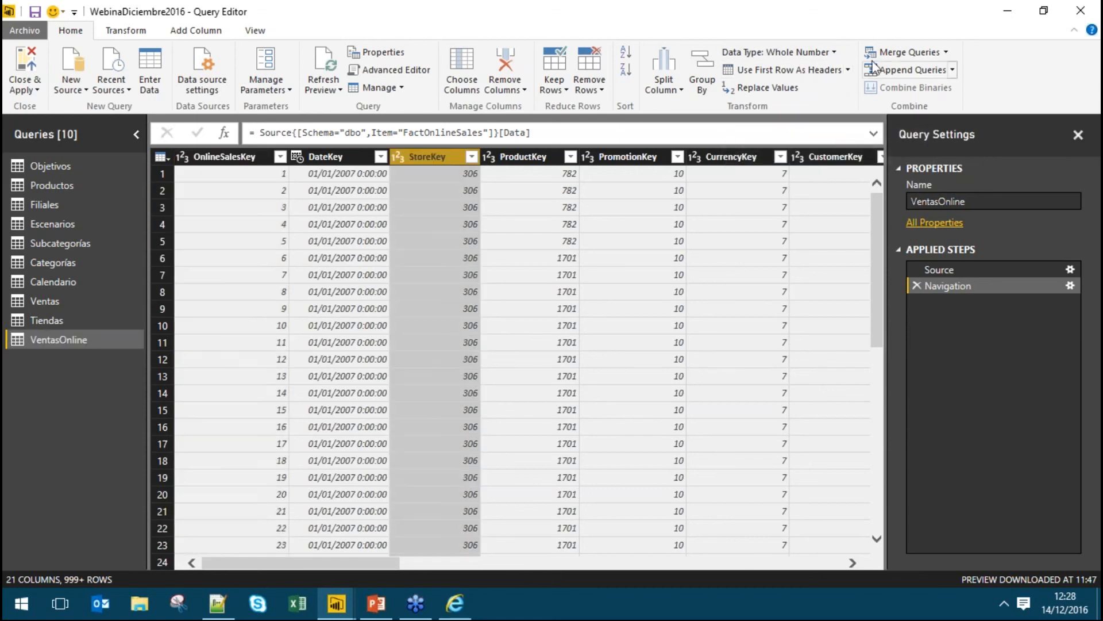
pyautogui.click(835, 56)
pyautogui.click(845, 6)
pyautogui.click(126, 30)
pyautogui.click(215, 35)
pyautogui.click(256, 33)
pyautogui.click(107, 33)
pyautogui.click(81, 35)
# Disable loading of the VentasOnline query, apply the query changes and close the Query Editor.
pyautogui.rightClick(86, 342)
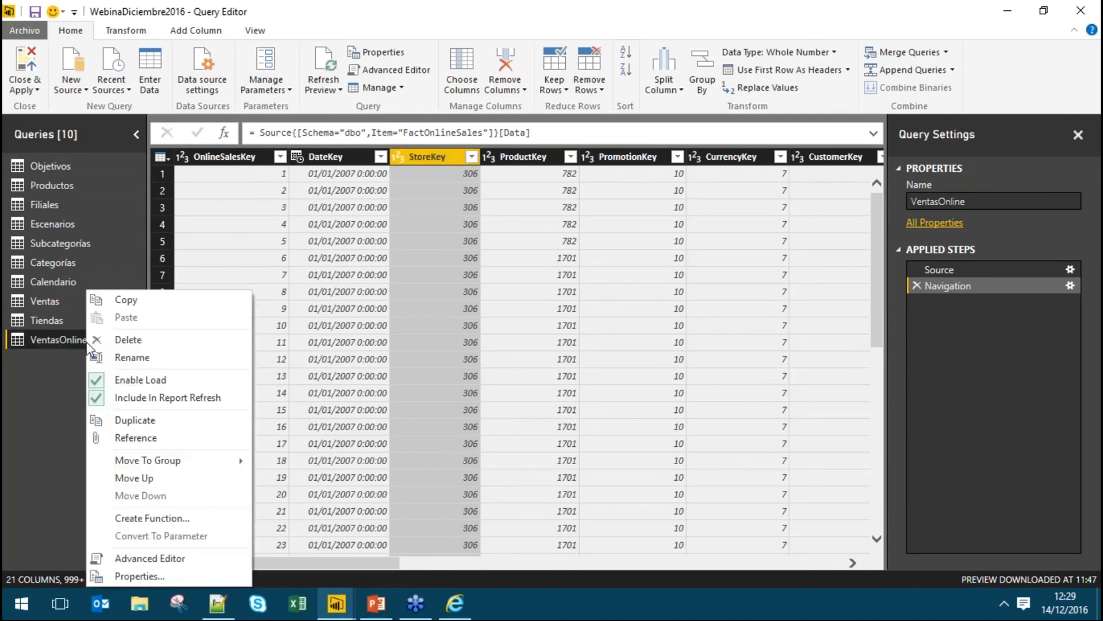
pyautogui.click(133, 378)
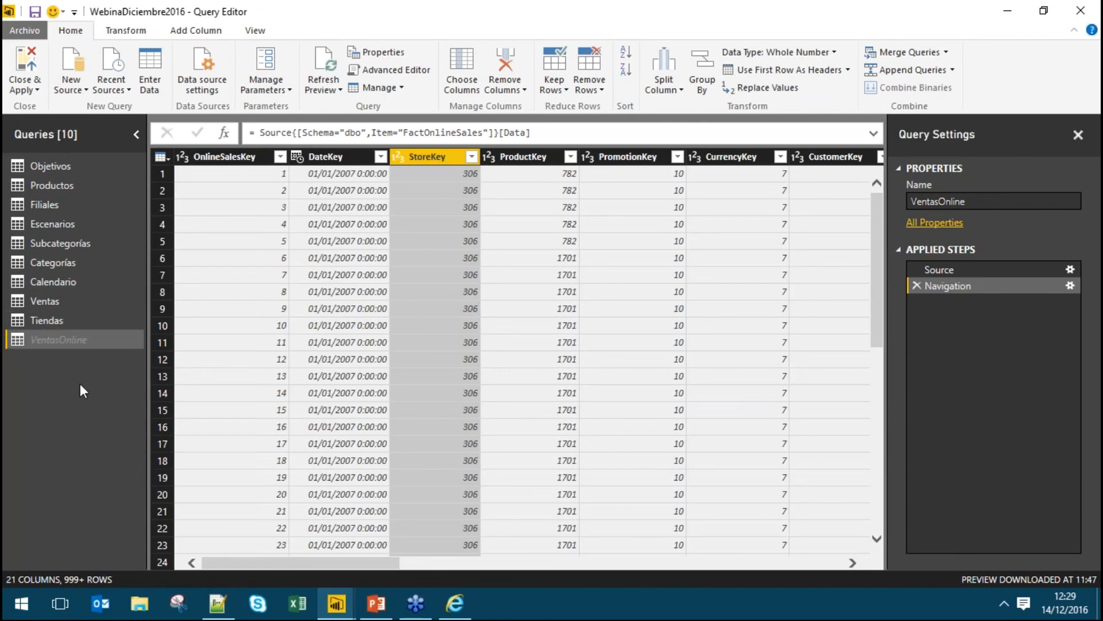
pyautogui.click(38, 88)
pyautogui.click(37, 108)
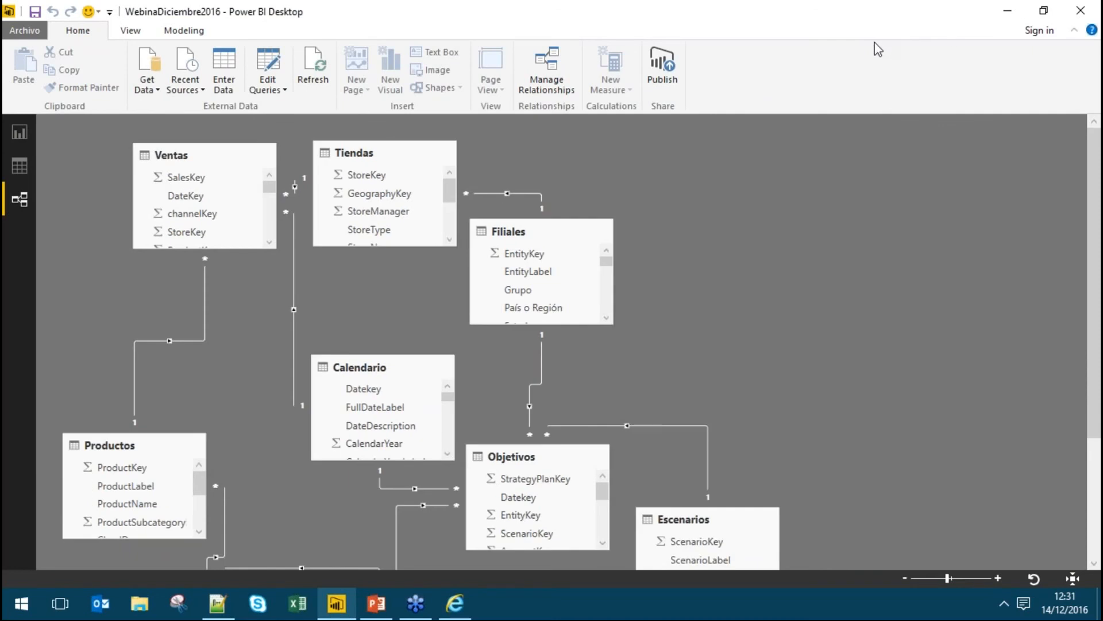
# Look over the relationships diagram, including the Escenarios relationship, and move the Ventas table farther away from Tiendas.
pyautogui.click(835, 58)
pyautogui.scroll(-5, 805, 309)
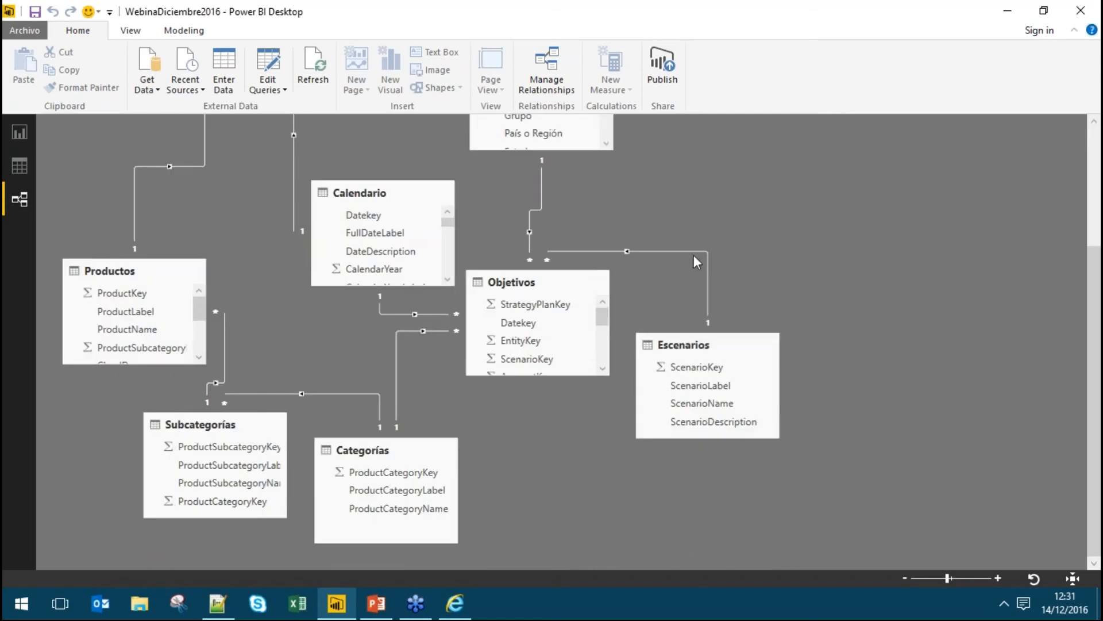
pyautogui.click(684, 345)
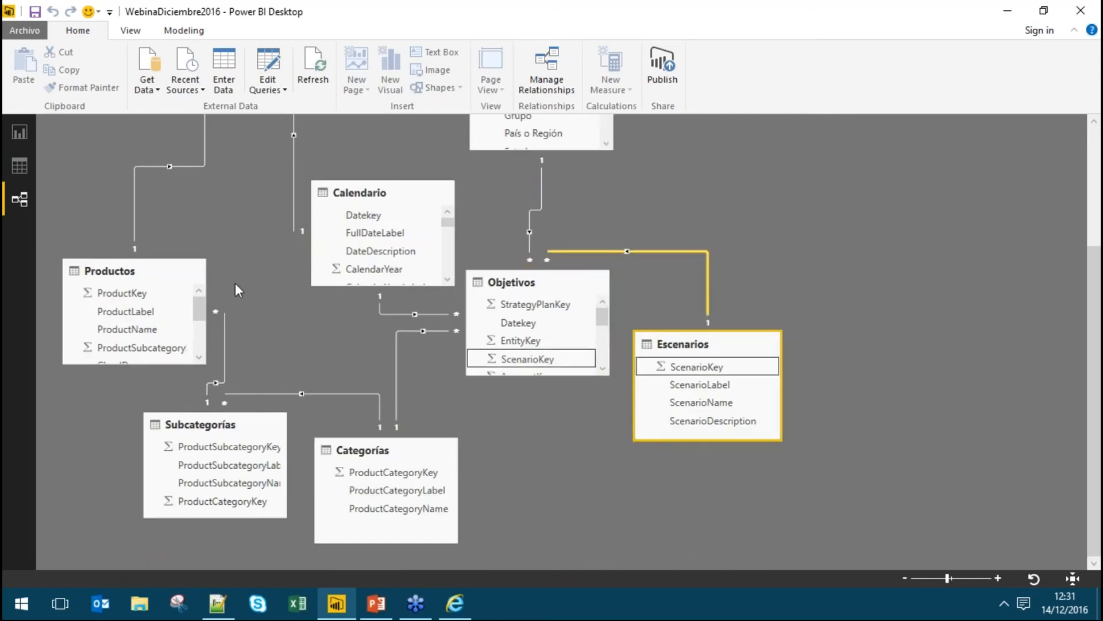
pyautogui.scroll(3, 850, 323)
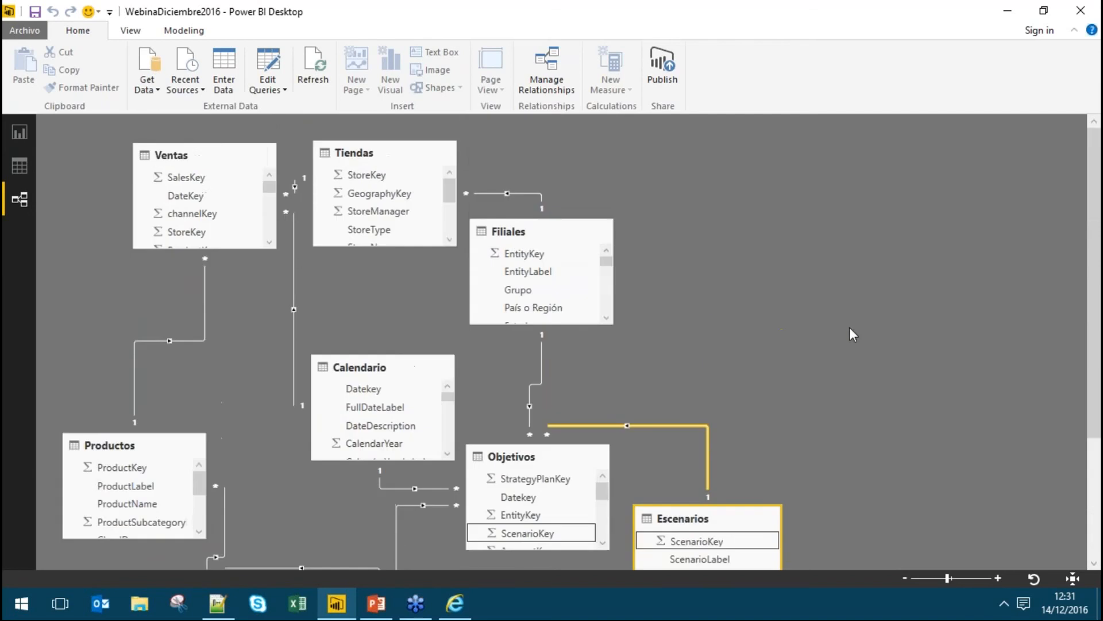
pyautogui.scroll(2, 849, 326)
pyautogui.moveTo(152, 151); pyautogui.dragTo(97, 151)
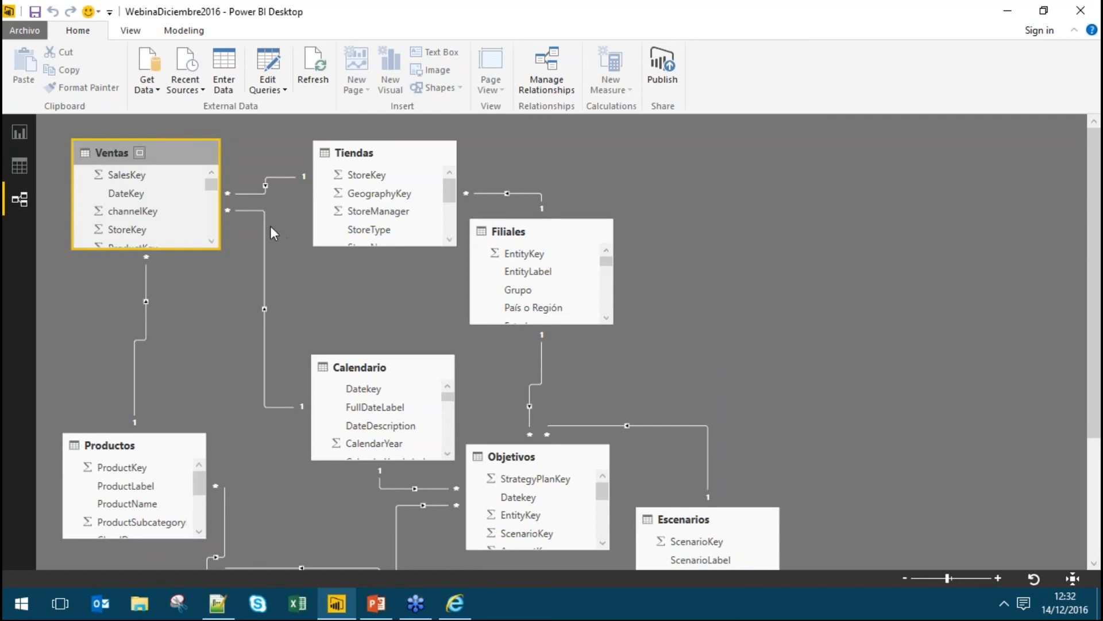
# Show the model's data and examine the formulas of the Objetivo Filial and Ventas Filial measures in the Filiales table.
pyautogui.click(19, 168)
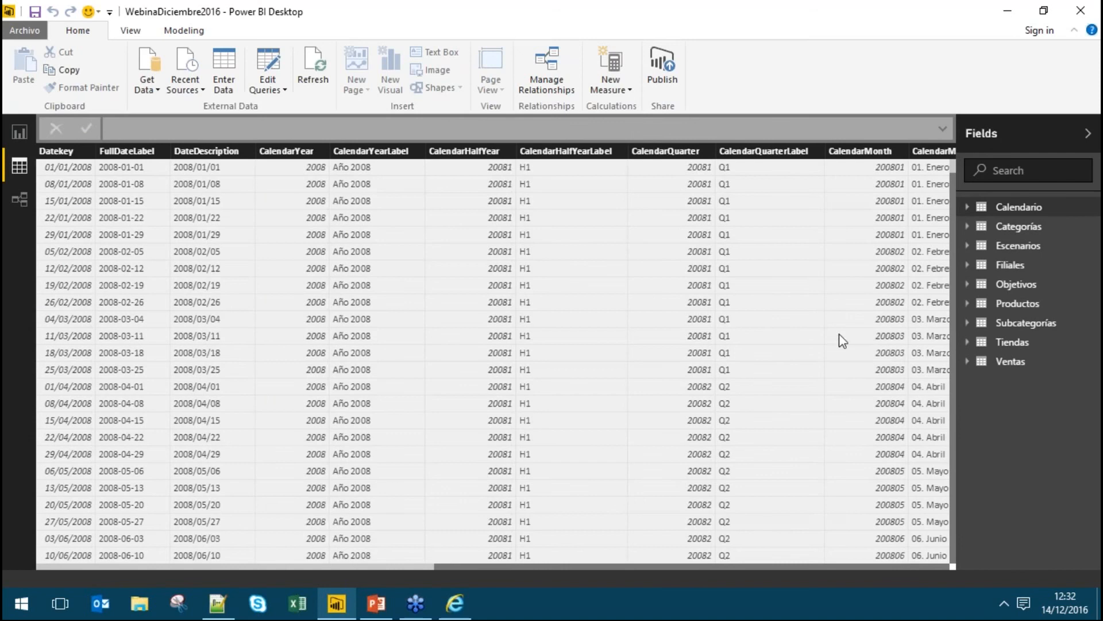
pyautogui.click(970, 268)
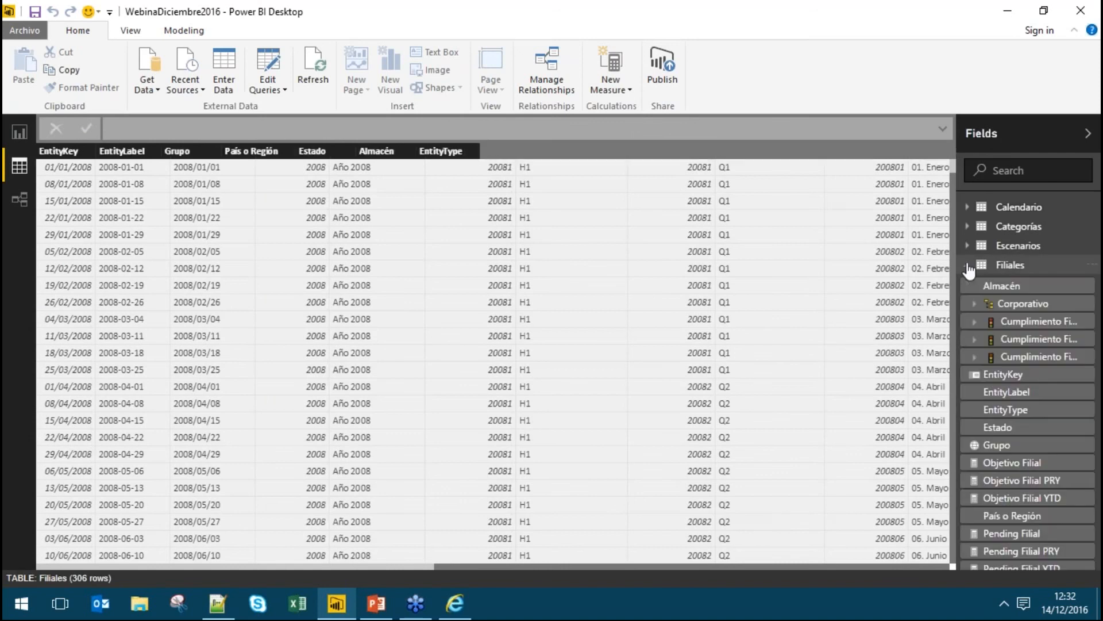
pyautogui.scroll(-4, 994, 313)
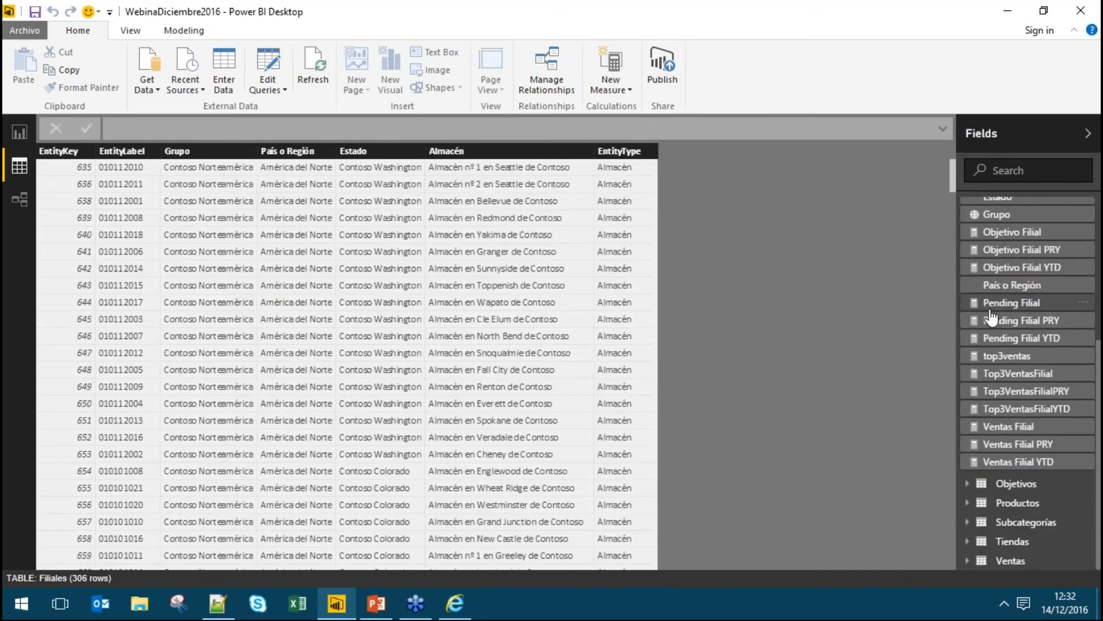
pyautogui.click(1012, 232)
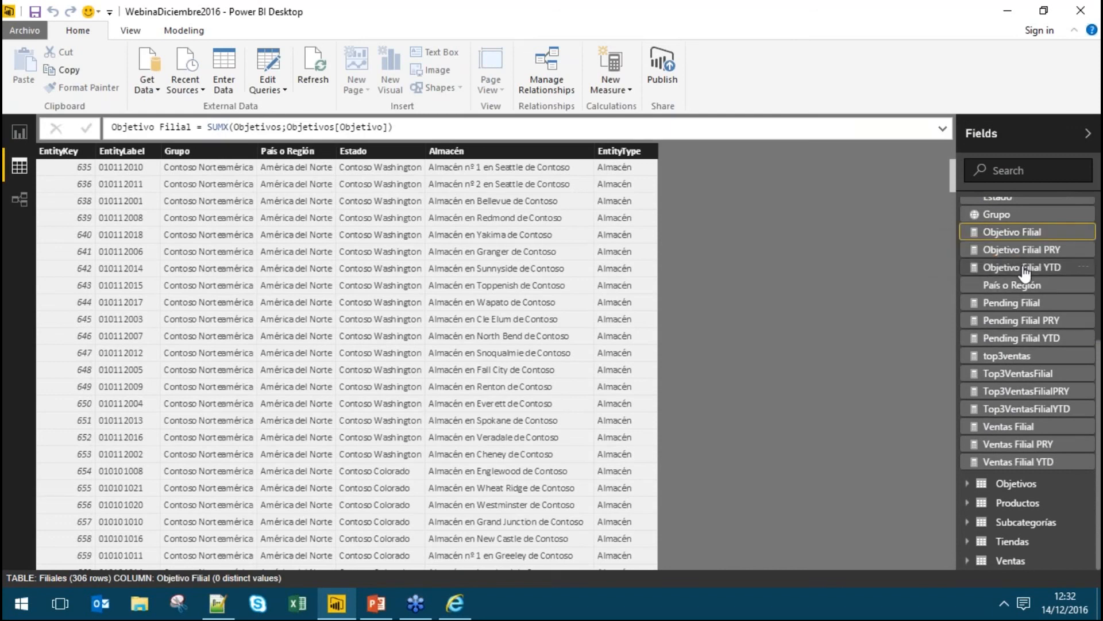
pyautogui.click(1002, 435)
pyautogui.moveTo(376, 127); pyautogui.dragTo(119, 126)
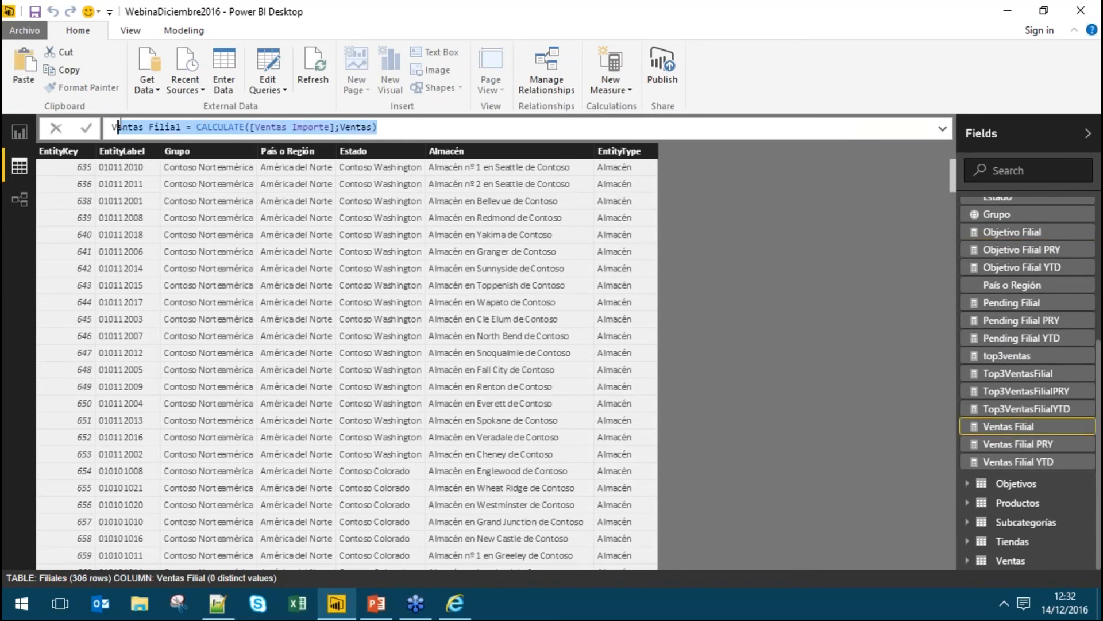
pyautogui.click(431, 128)
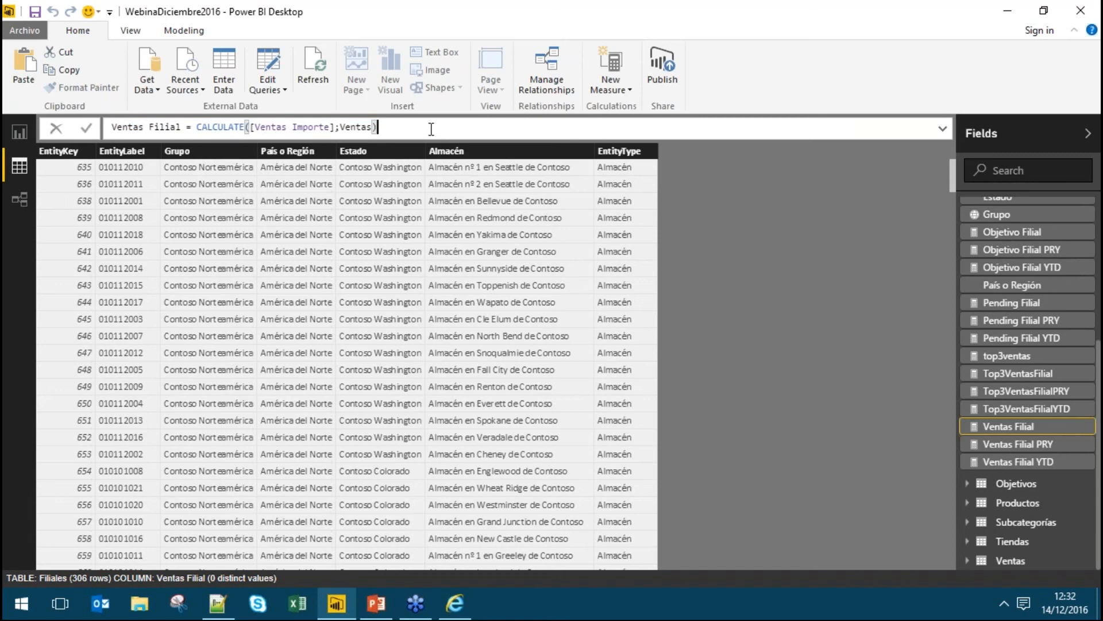
pyautogui.press('Return')
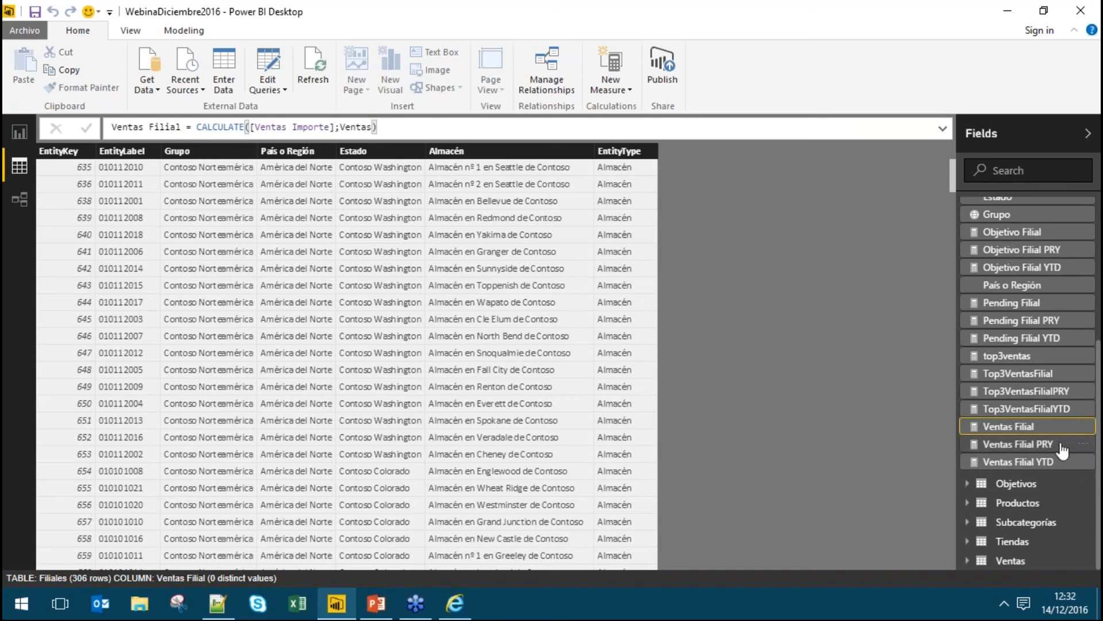
# Examine the formula of the Suma de Ventas measure in the Ventas table.
pyautogui.click(1022, 561)
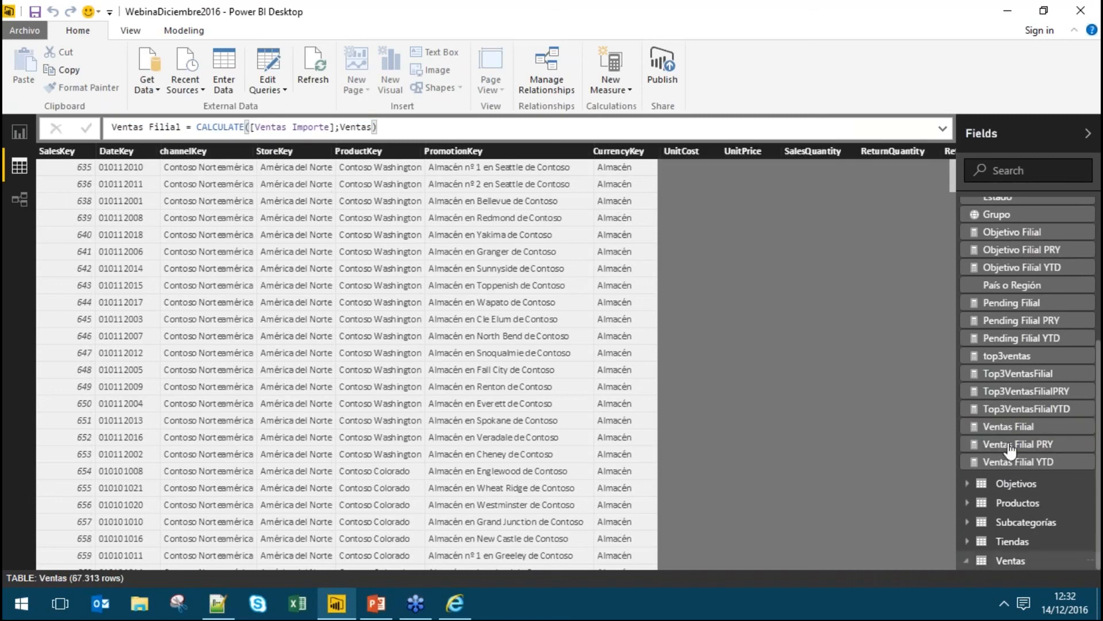
pyautogui.scroll(-5, 1010, 450)
pyautogui.click(1014, 469)
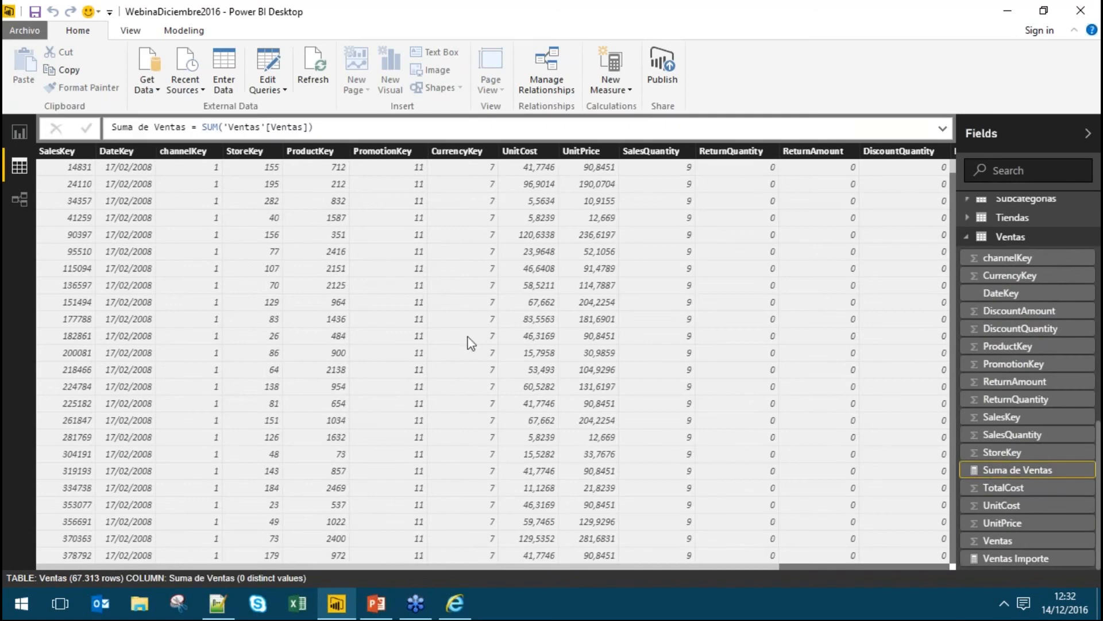
pyautogui.click(207, 125)
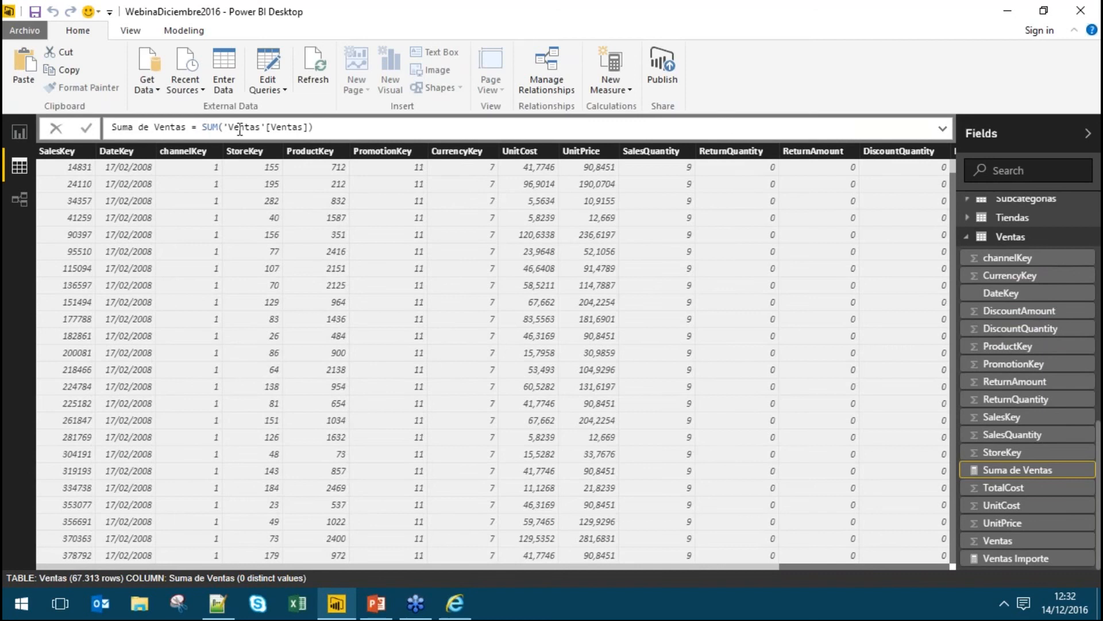
pyautogui.click(320, 127)
pyautogui.press('Return')
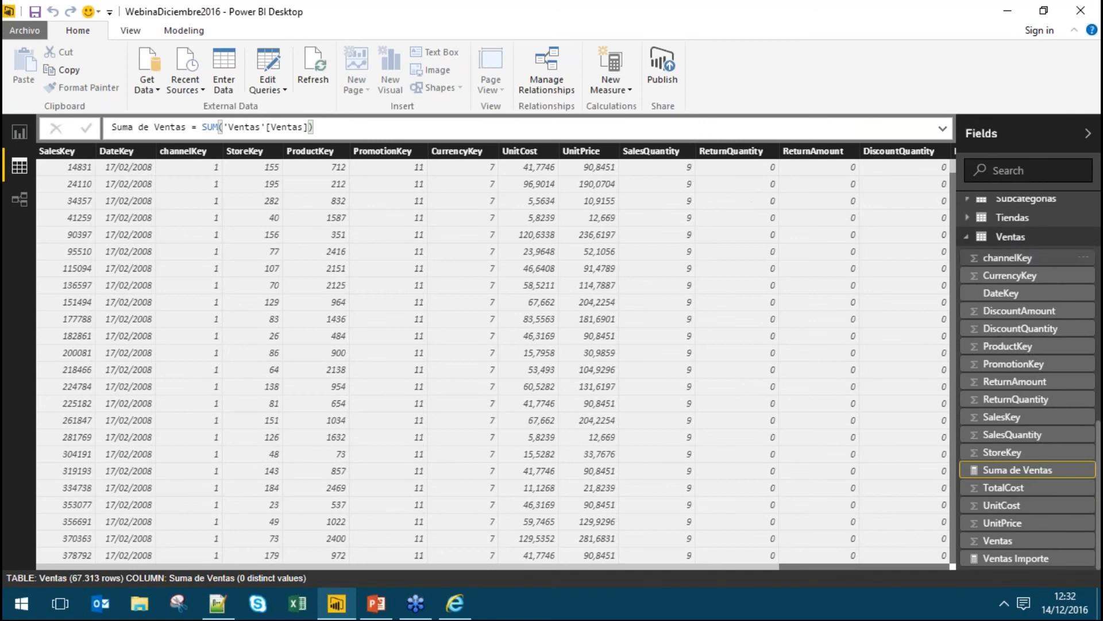
# Collapse the Filiales field list and add a new measure named TotalVentas to the Ventas table.
pyautogui.click(1016, 238)
pyautogui.scroll(5, 1029, 286)
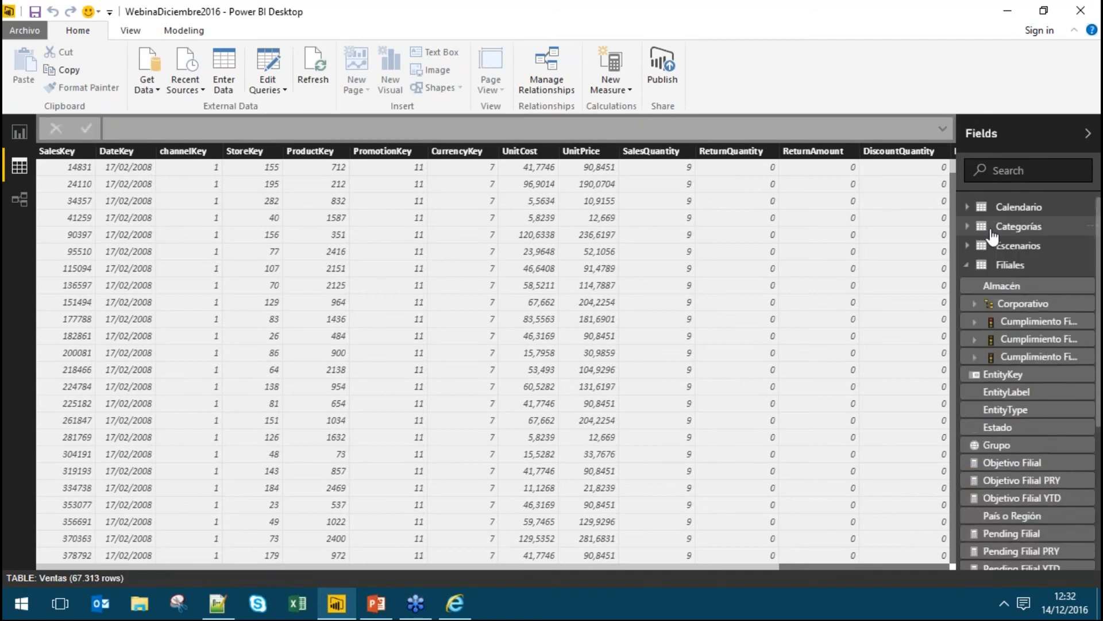
pyautogui.click(1015, 265)
pyautogui.click(1015, 364)
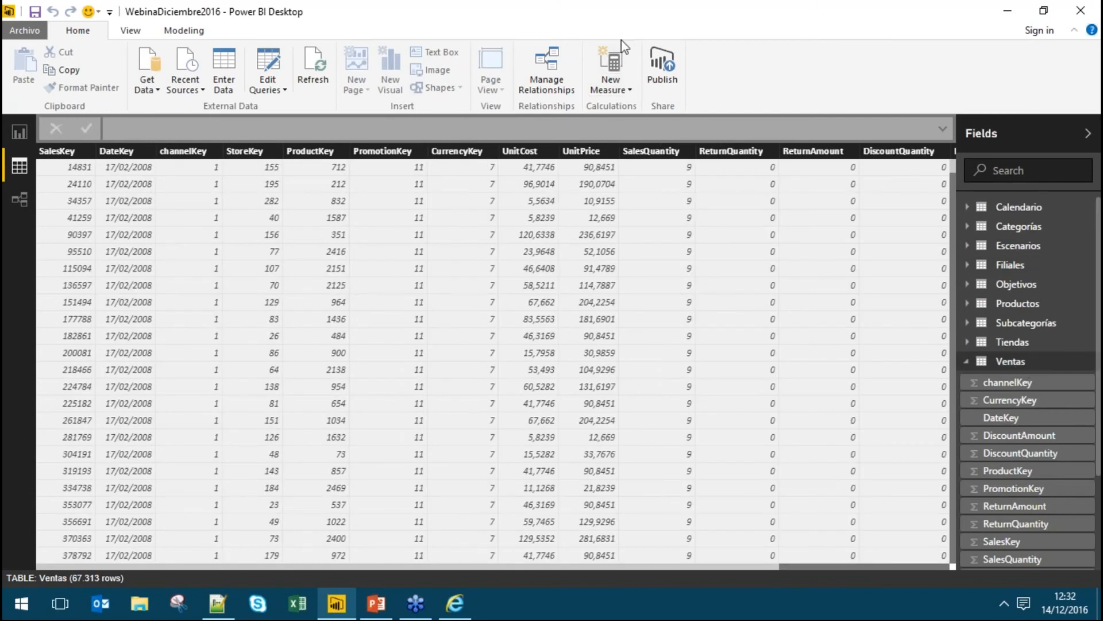
pyautogui.rightClick(1051, 363)
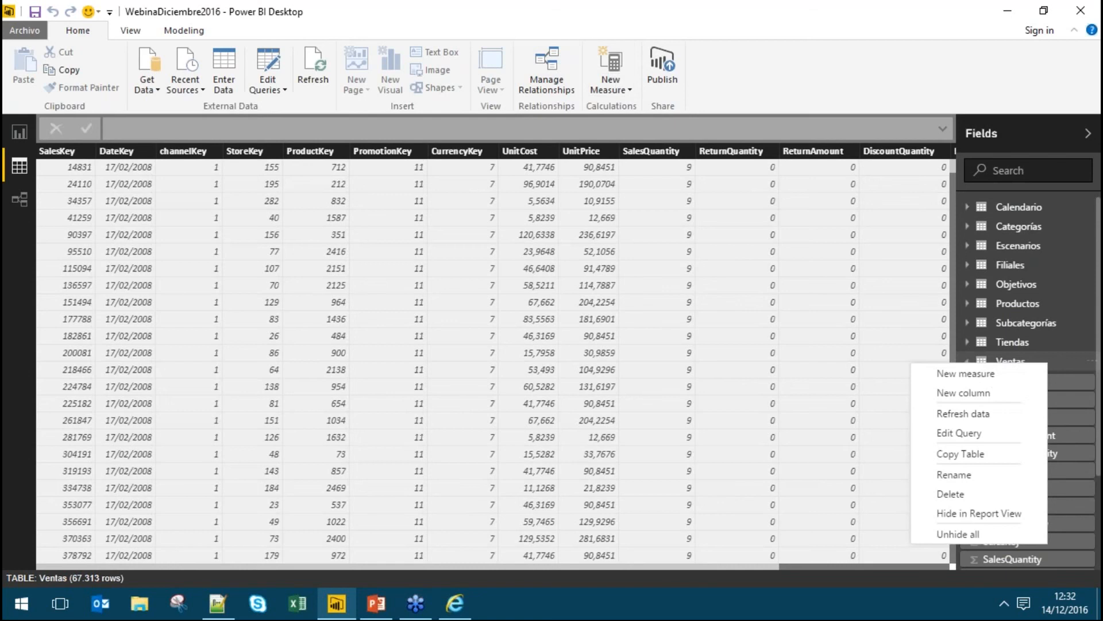
pyautogui.click(996, 375)
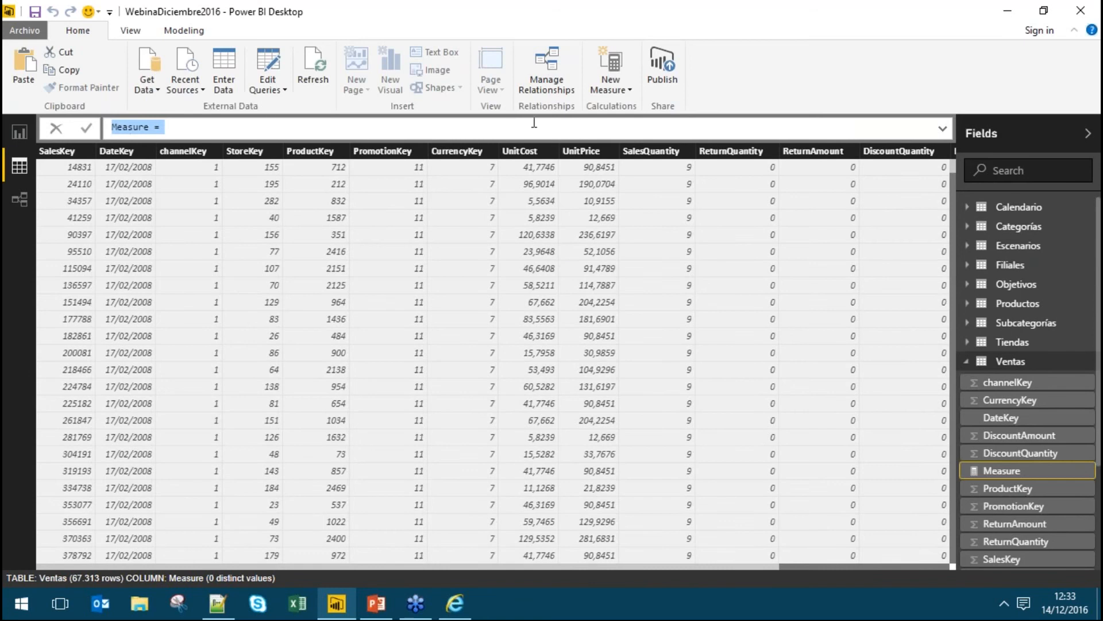
pyautogui.doubleClick(130, 127)
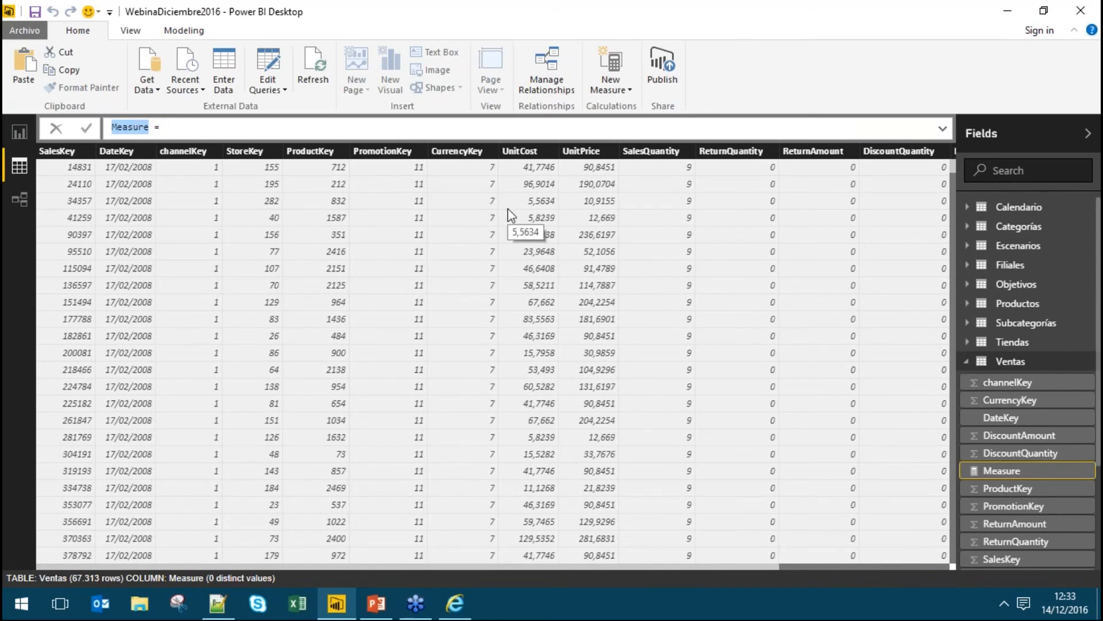
pyautogui.write('TotalVentas = ')
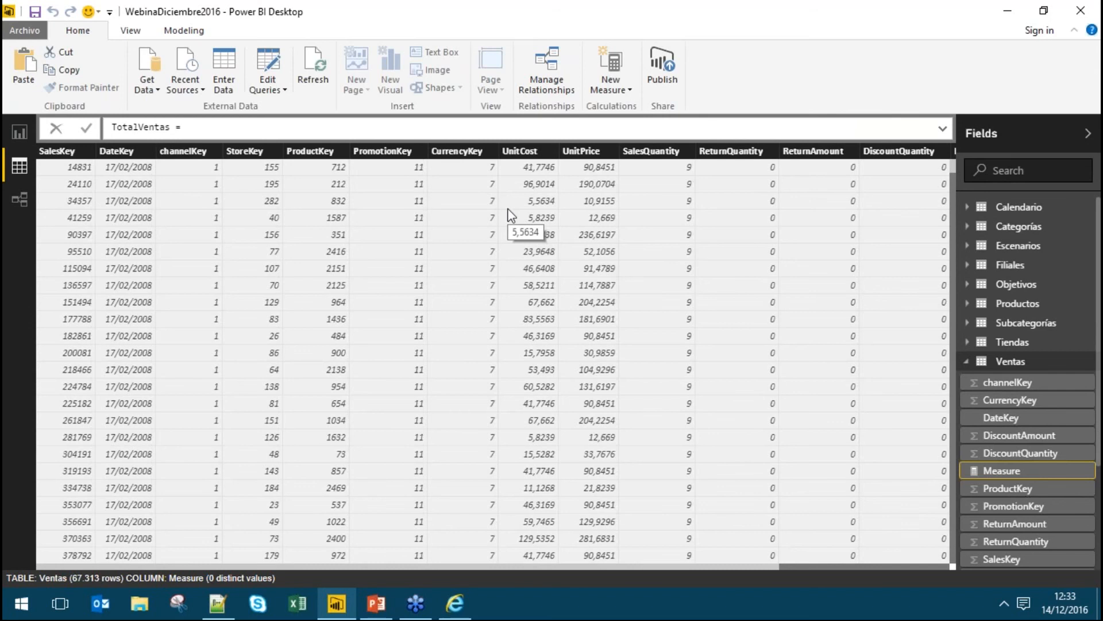
# Begin the TotalVentas formula with the SUM function, browsing the suggested functions and measures.
pyautogui.write('sum')
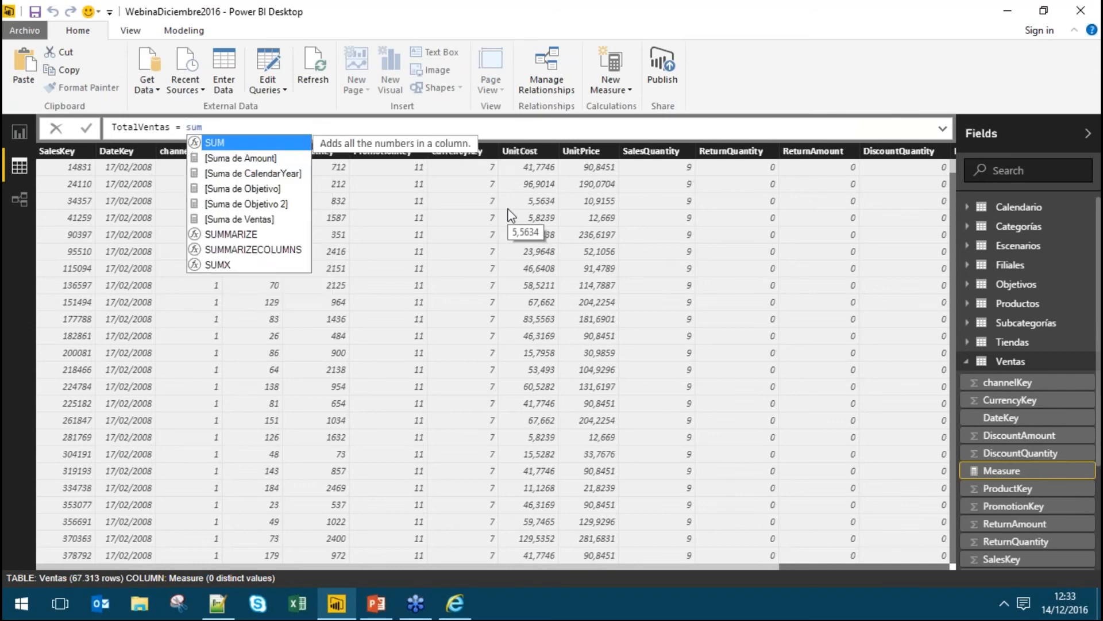
pyautogui.press('Down')
pyautogui.press('Down')
pyautogui.press('Down')
pyautogui.press('Down')
pyautogui.press('Down')
pyautogui.press('Down')
pyautogui.press('Down')
pyautogui.press('Down')
pyautogui.press('Up')
pyautogui.press('Up')
pyautogui.press('Up')
pyautogui.press('Up')
pyautogui.press('Up')
pyautogui.press('Up')
pyautogui.press('Up')
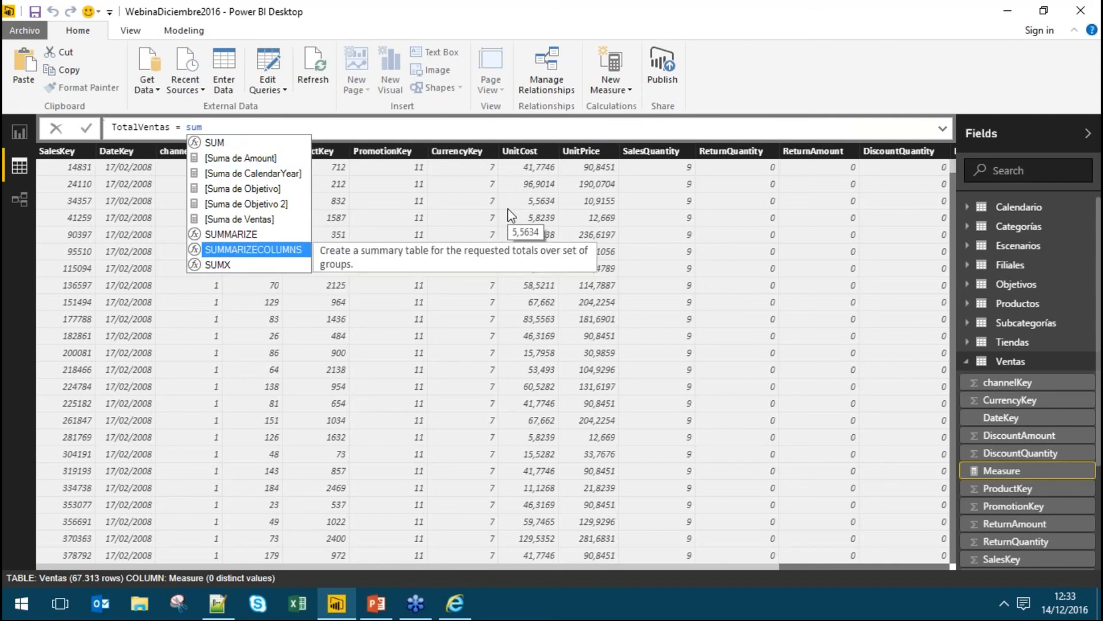
pyautogui.press('Up')
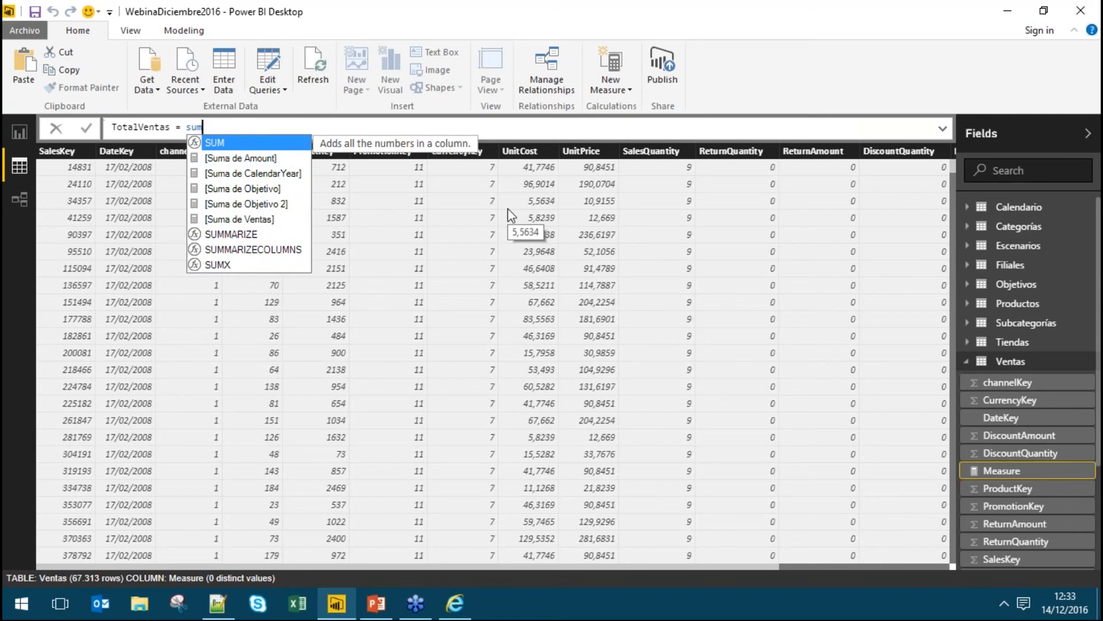
pyautogui.press('Down')
pyautogui.press('Down')
pyautogui.press('Down')
pyautogui.press('Down')
pyautogui.press('Down')
pyautogui.press('Down')
pyautogui.press('Down')
pyautogui.press('Down')
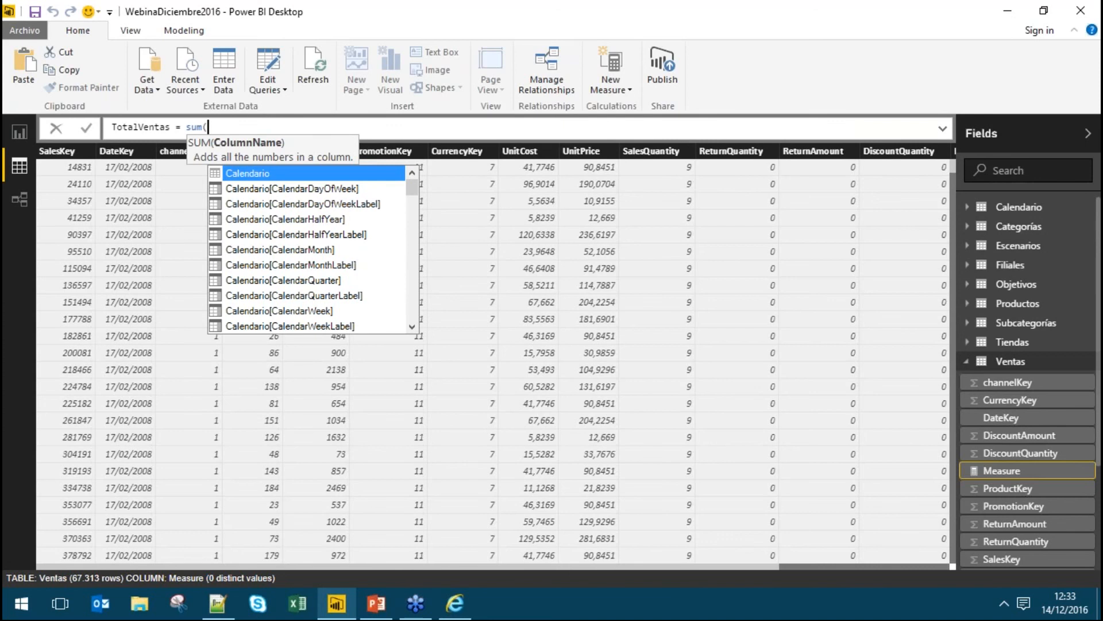
# Complete the formula with the Ventas[Ventas] column as the argument of SUM and commit the measure.
pyautogui.write('ven')
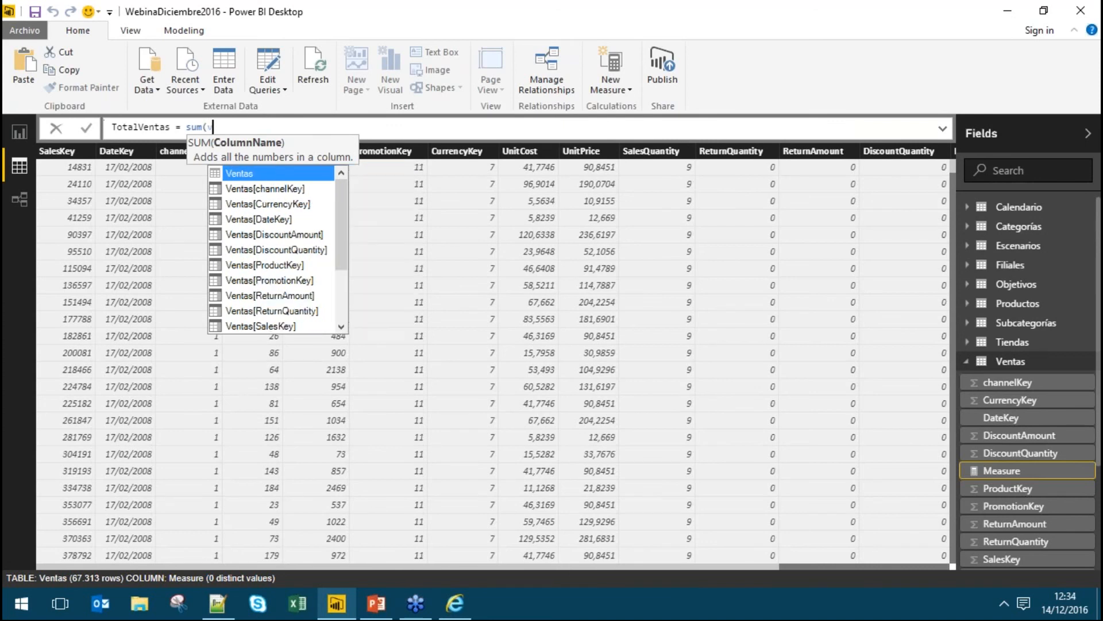
pyautogui.press('Down')
pyautogui.press('Down')
pyautogui.press('Down')
pyautogui.press('Down')
pyautogui.press('Down')
pyautogui.press('Down')
pyautogui.press('Down')
pyautogui.press('Down')
pyautogui.press('Down')
pyautogui.press('Down')
pyautogui.press('Down')
pyautogui.press('Down')
pyautogui.press('Down')
pyautogui.press('Down')
pyautogui.press('Down')
pyautogui.press('Down')
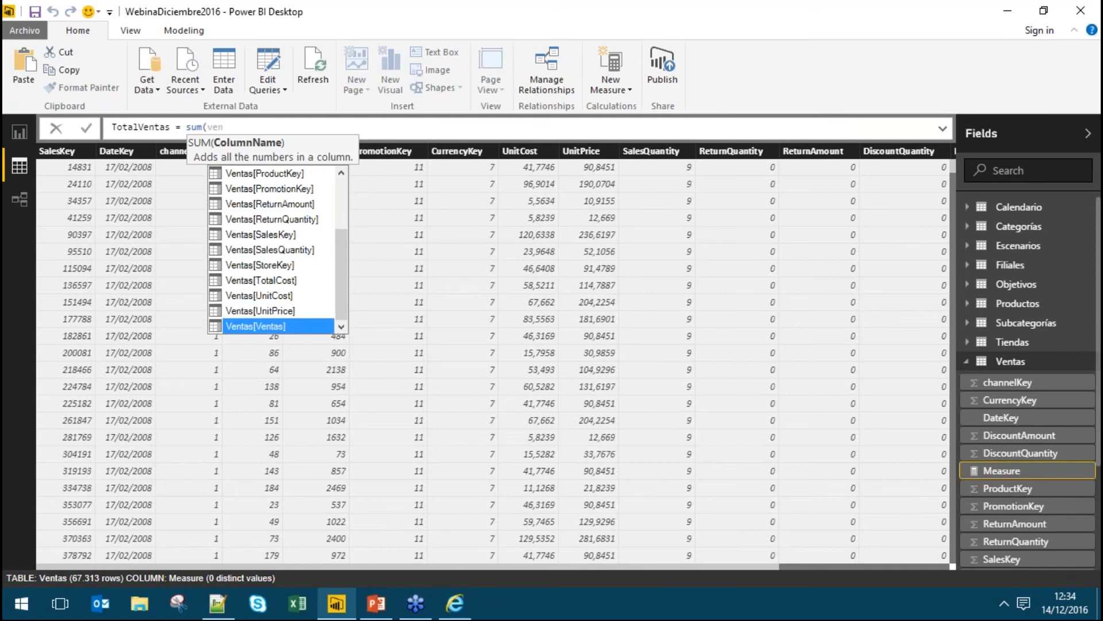
pyautogui.press('Tab')
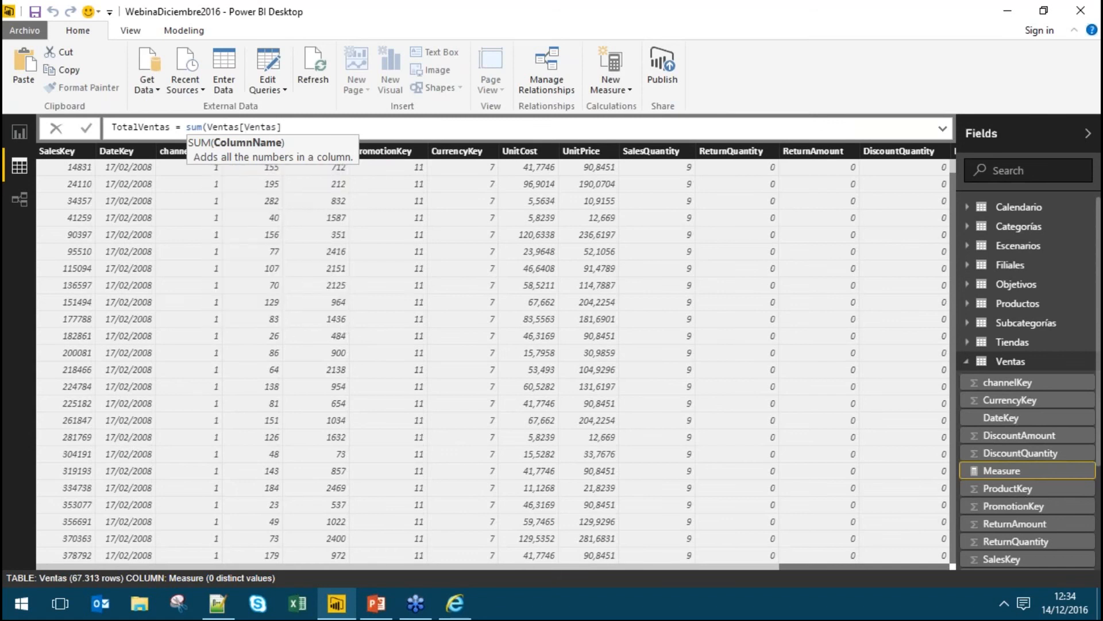
pyautogui.write(')')
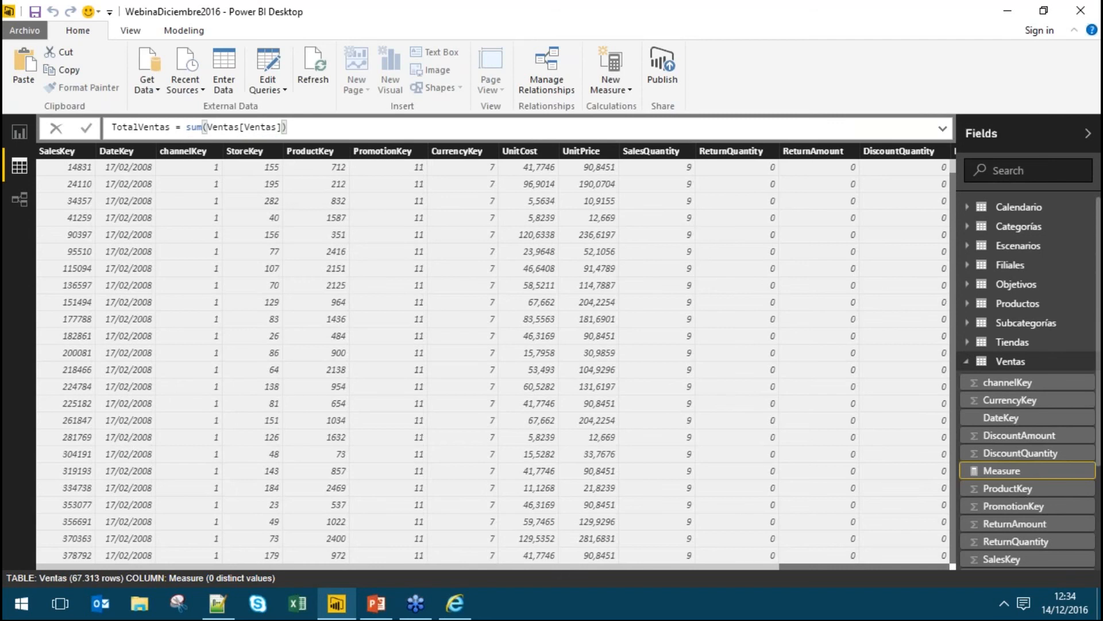
pyautogui.press('Return')
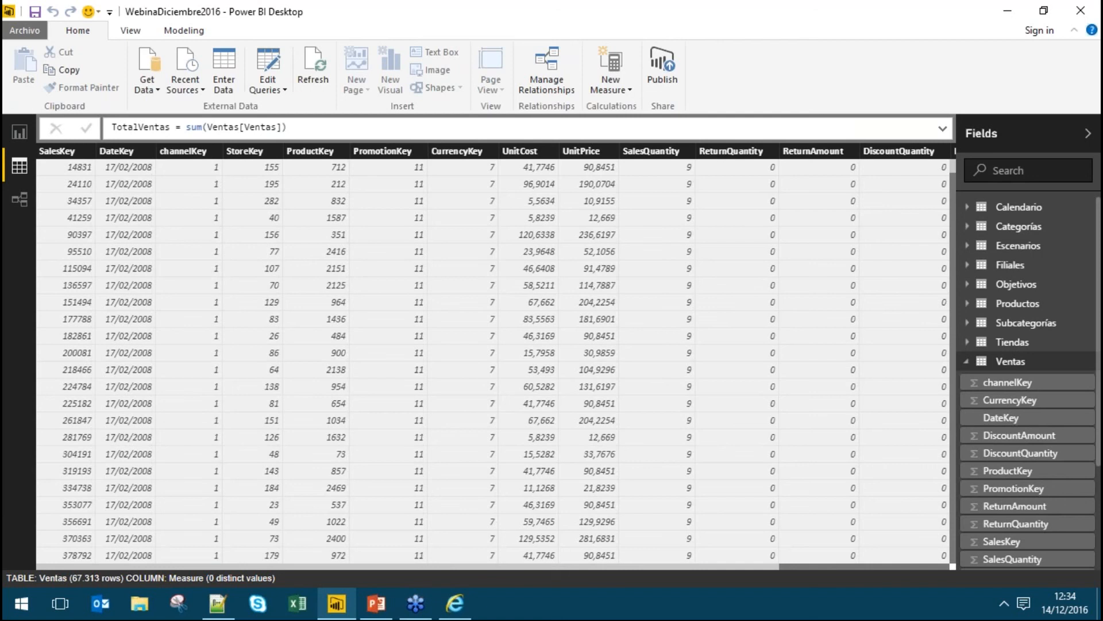
# Add the TotalVentas measure to the report's blank Page 2 and display it as a card.
pyautogui.click(23, 129)
pyautogui.click(140, 555)
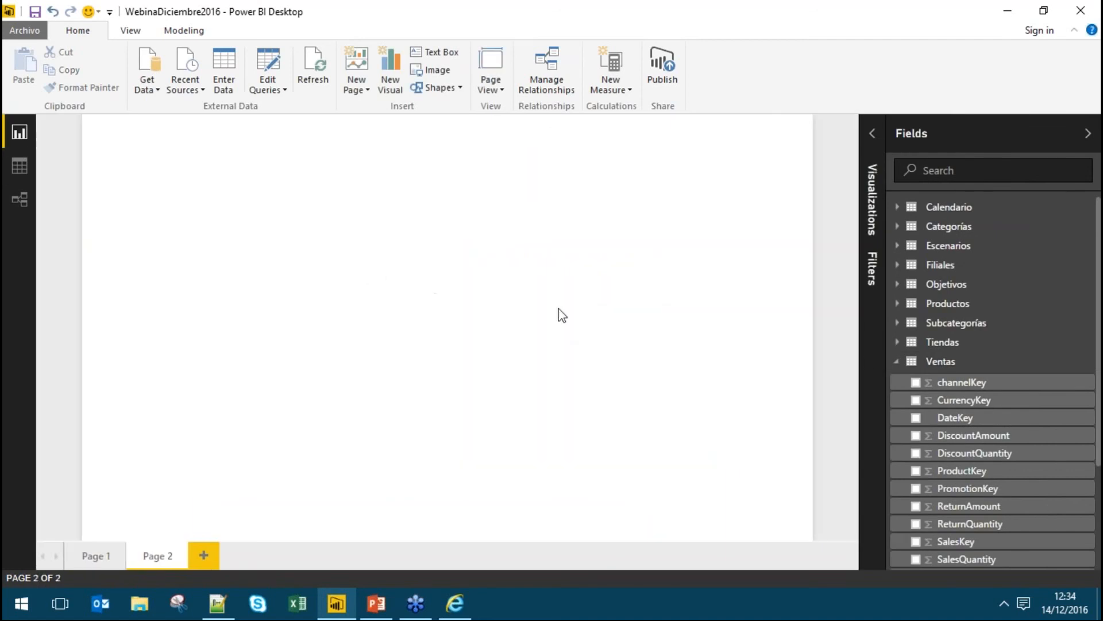
pyautogui.scroll(-3, 979, 432)
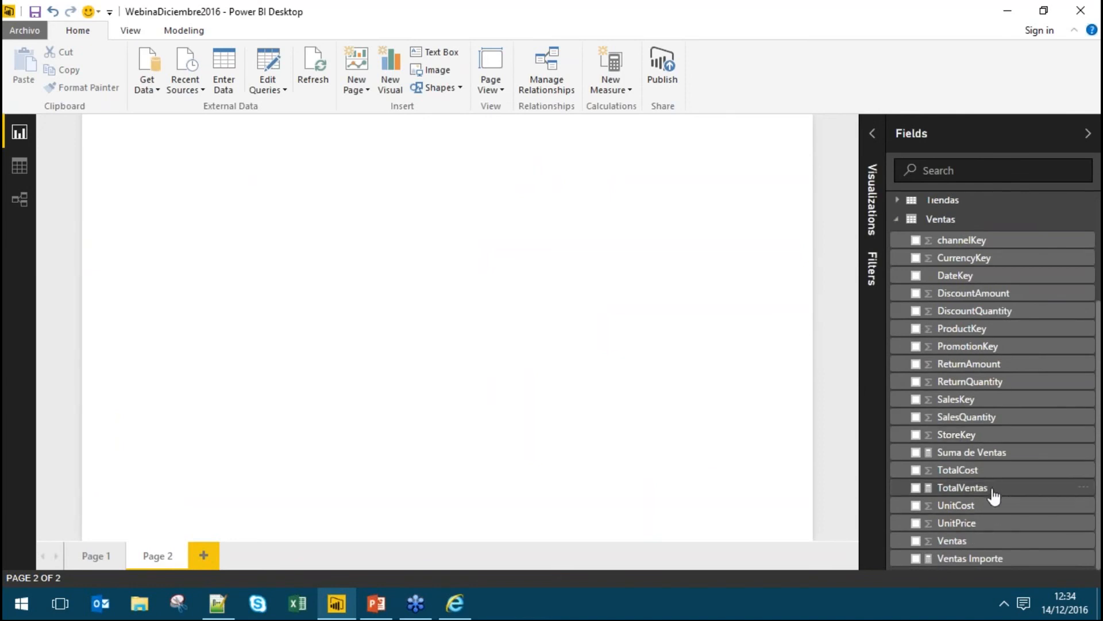
pyautogui.click(916, 488)
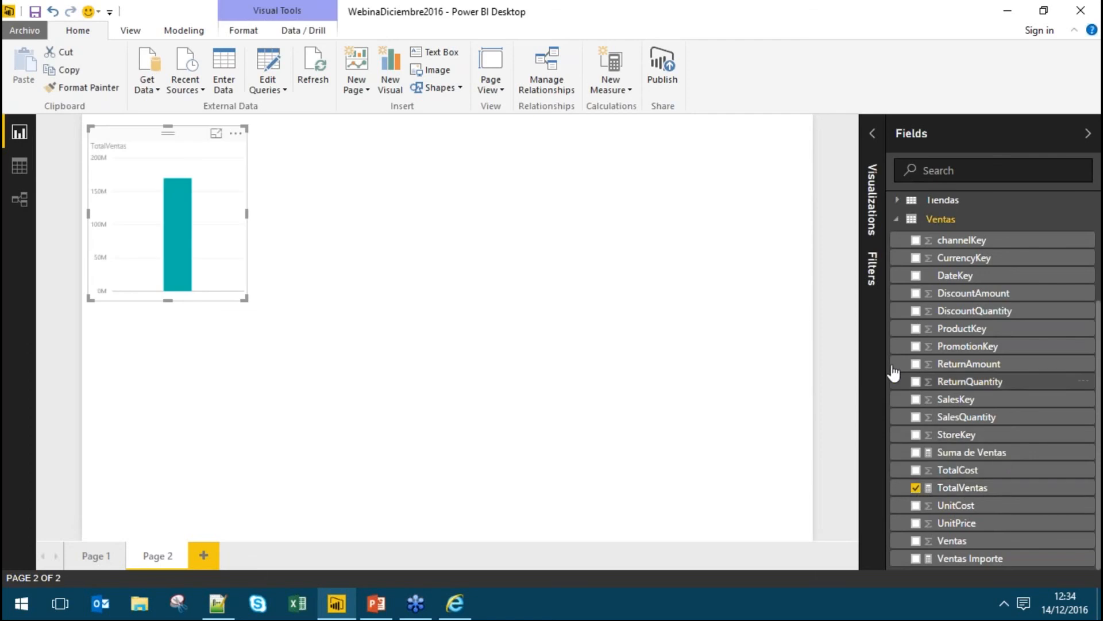
pyautogui.click(872, 137)
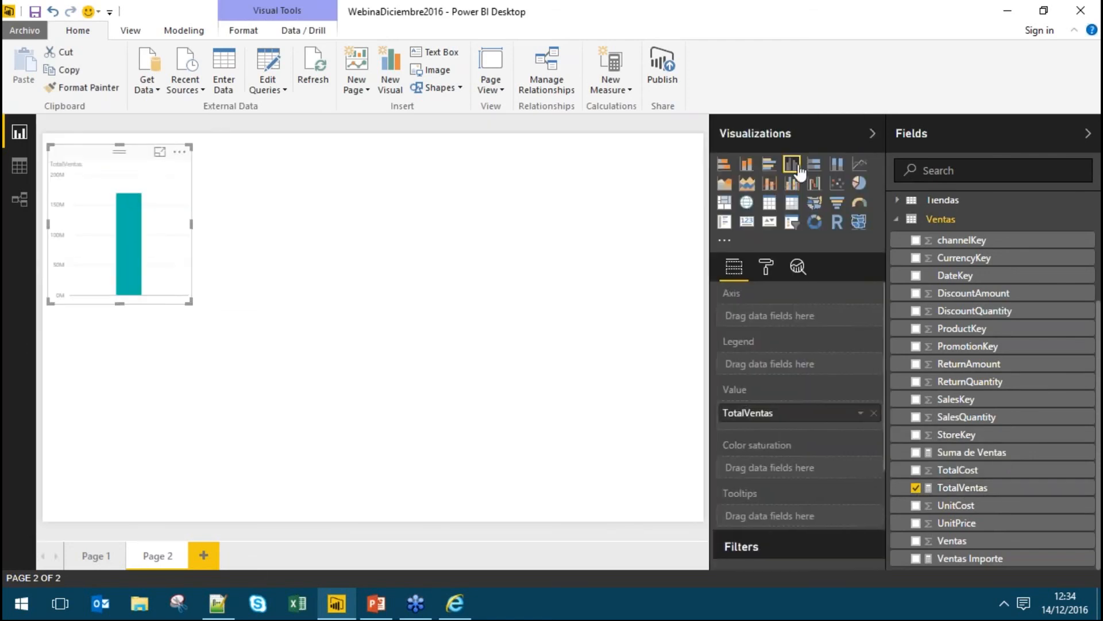
pyautogui.click(747, 223)
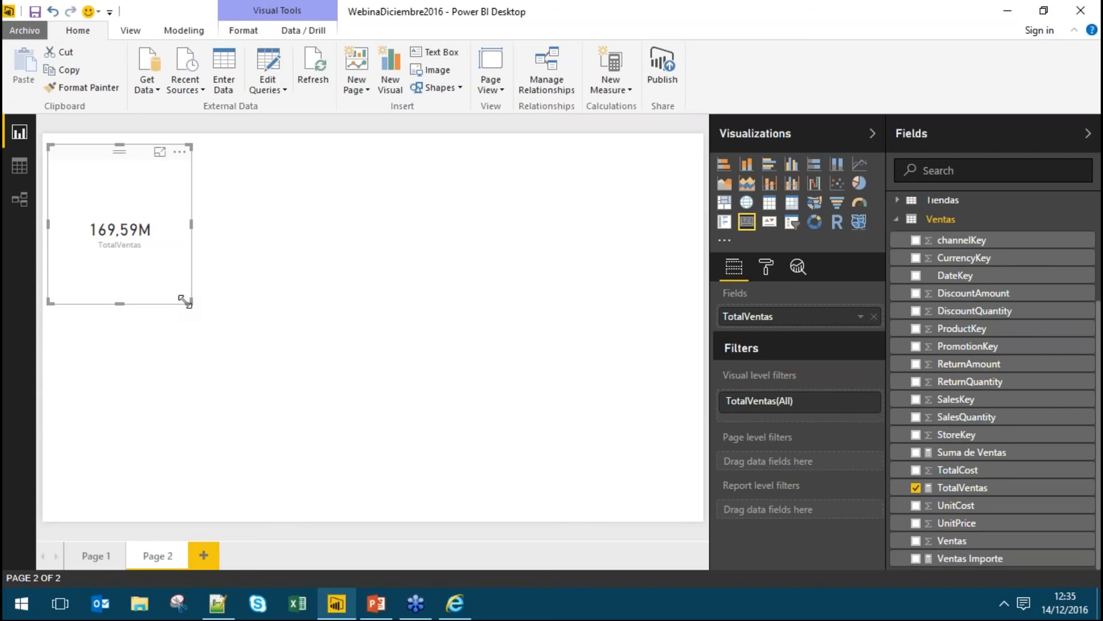
# Add a slicer to Page 2 using the Año level of the Calendario Objetivos hierarchy in the Calendario table.
pyautogui.click(339, 265)
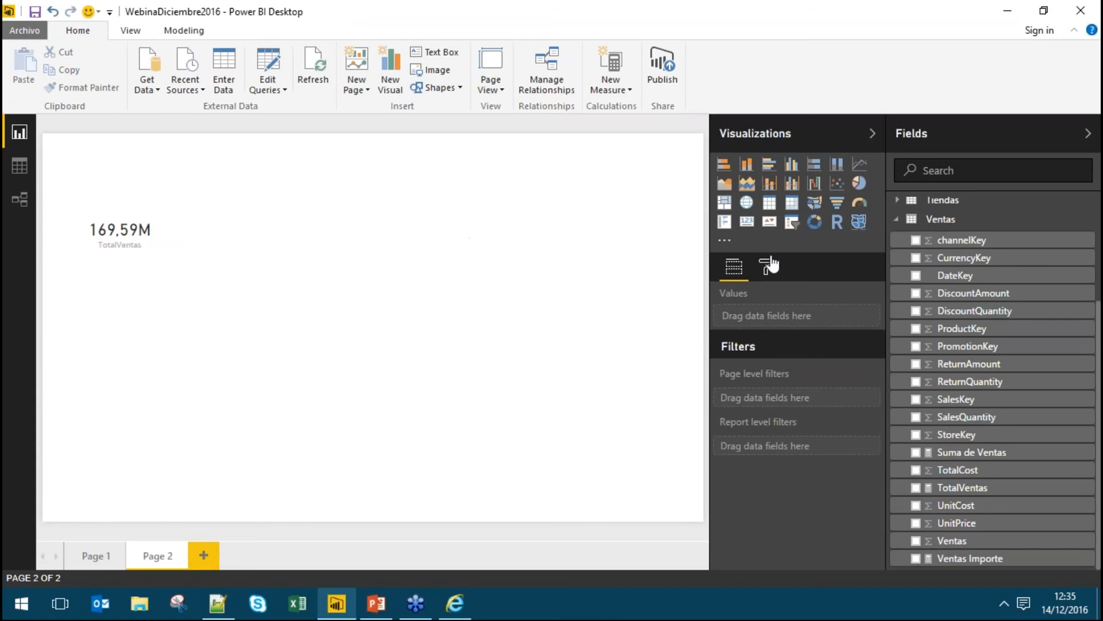
pyautogui.click(792, 223)
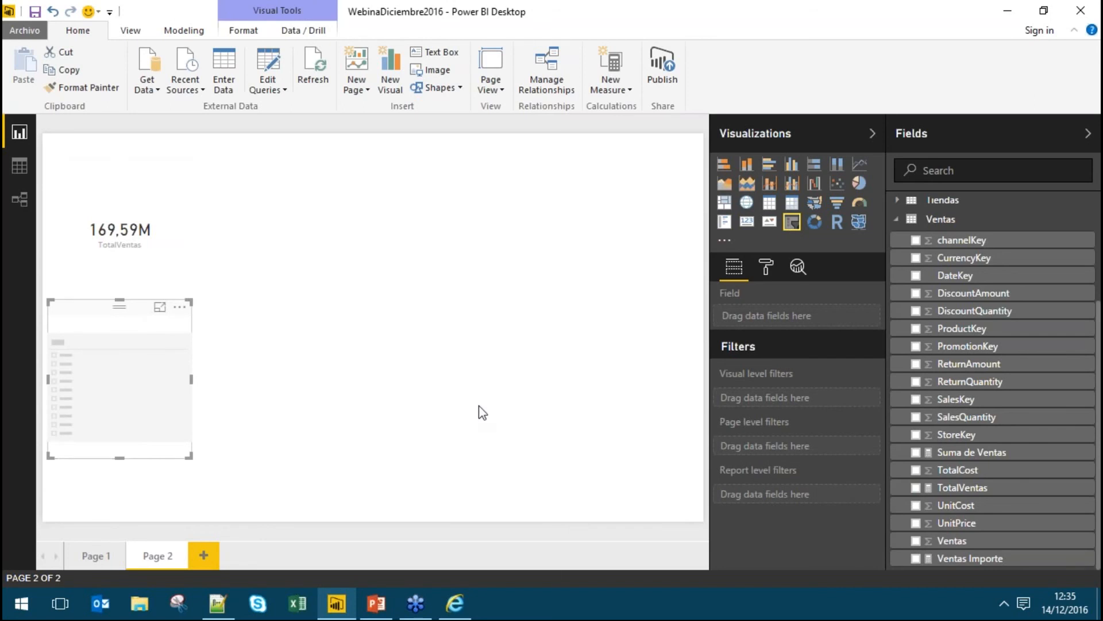
pyautogui.click(897, 219)
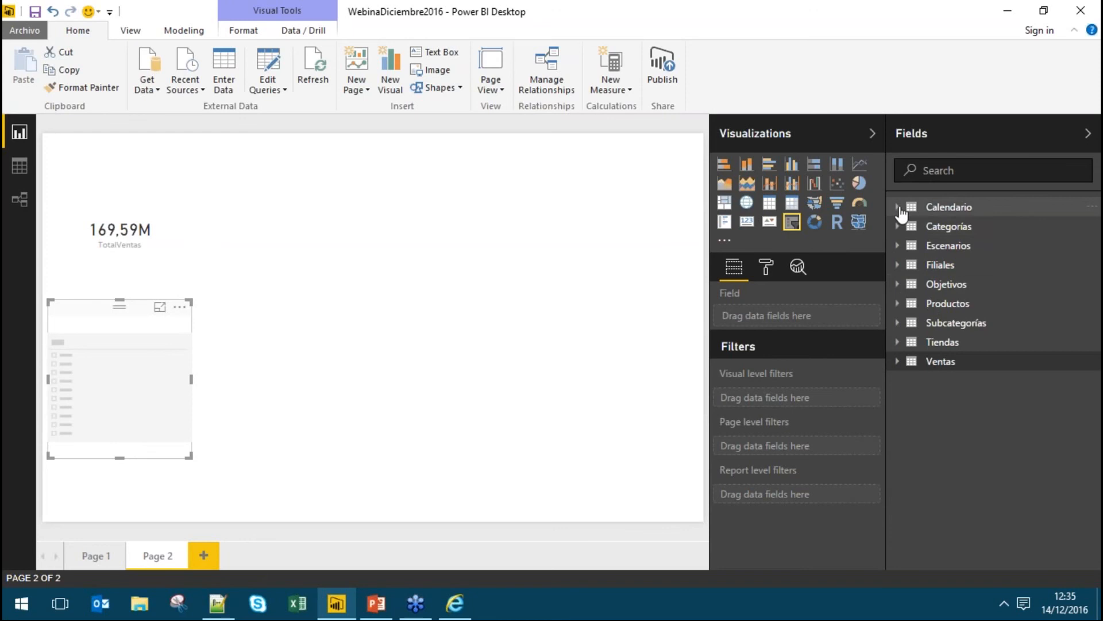
pyautogui.click(899, 208)
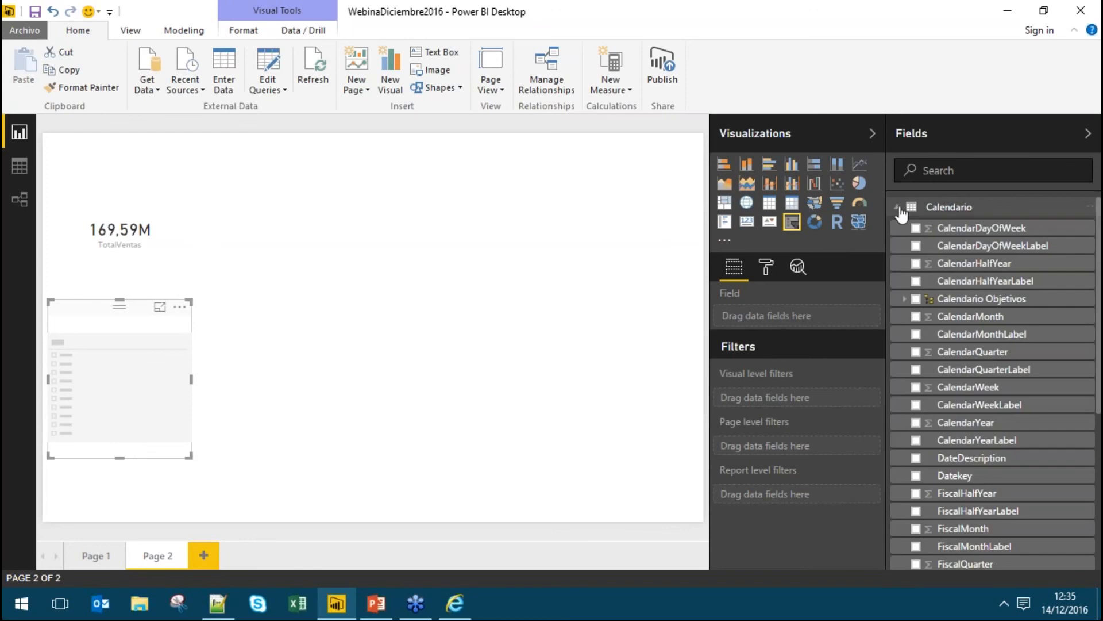
pyautogui.click(903, 300)
pyautogui.click(923, 316)
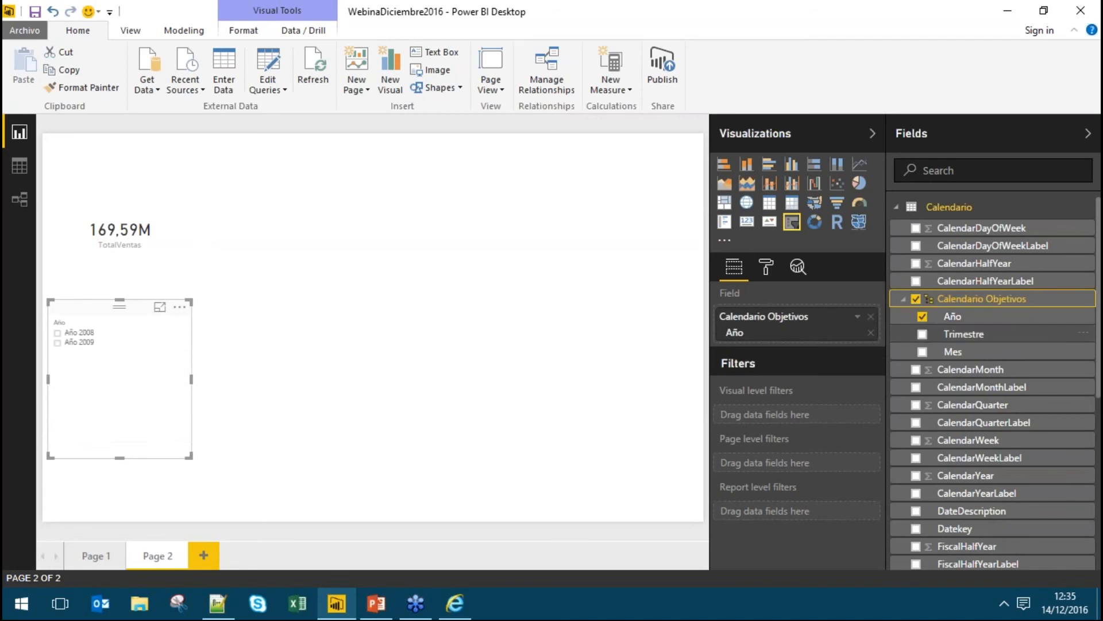
# Move the Año slicer to the upper part of the page and filter by Año 2009, switching to Año 2008.
pyautogui.moveTo(106, 311); pyautogui.dragTo(410, 172)
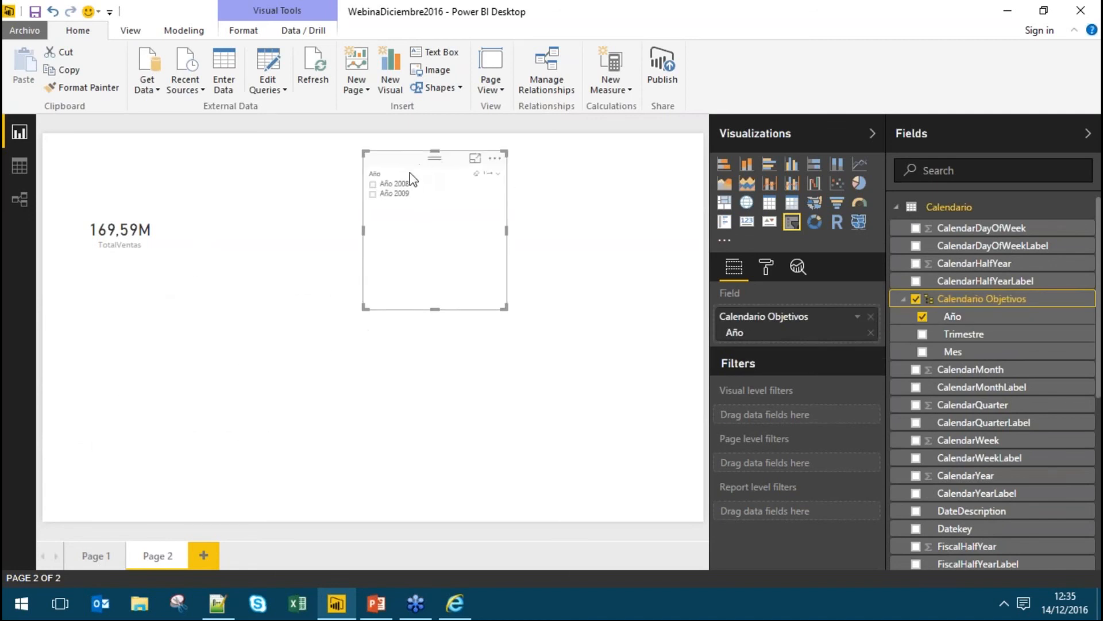
pyautogui.click(374, 196)
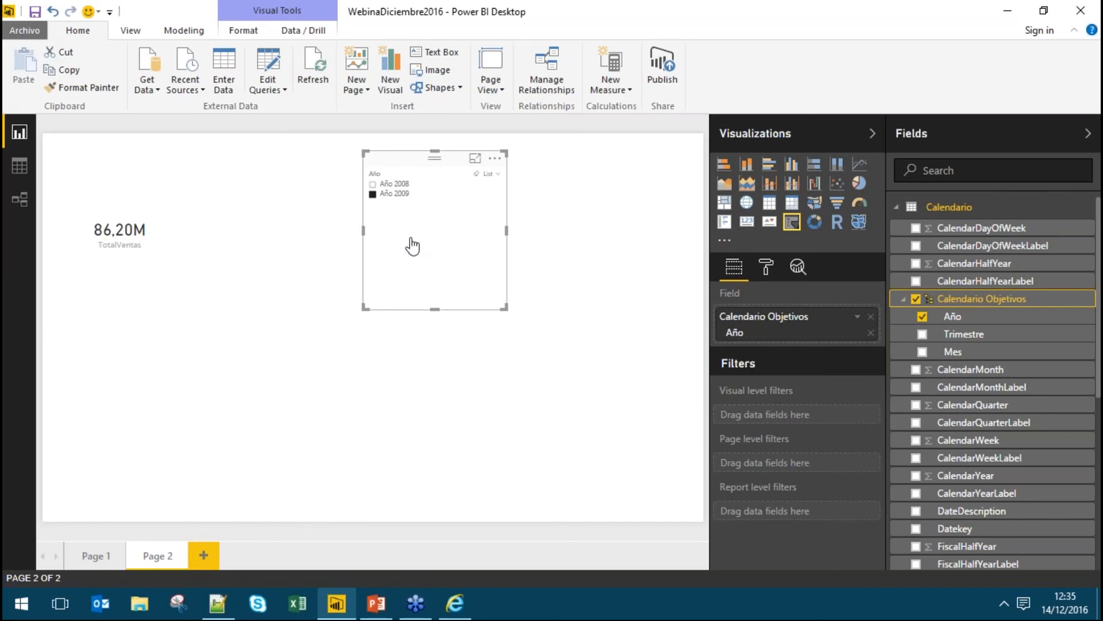
pyautogui.click(406, 184)
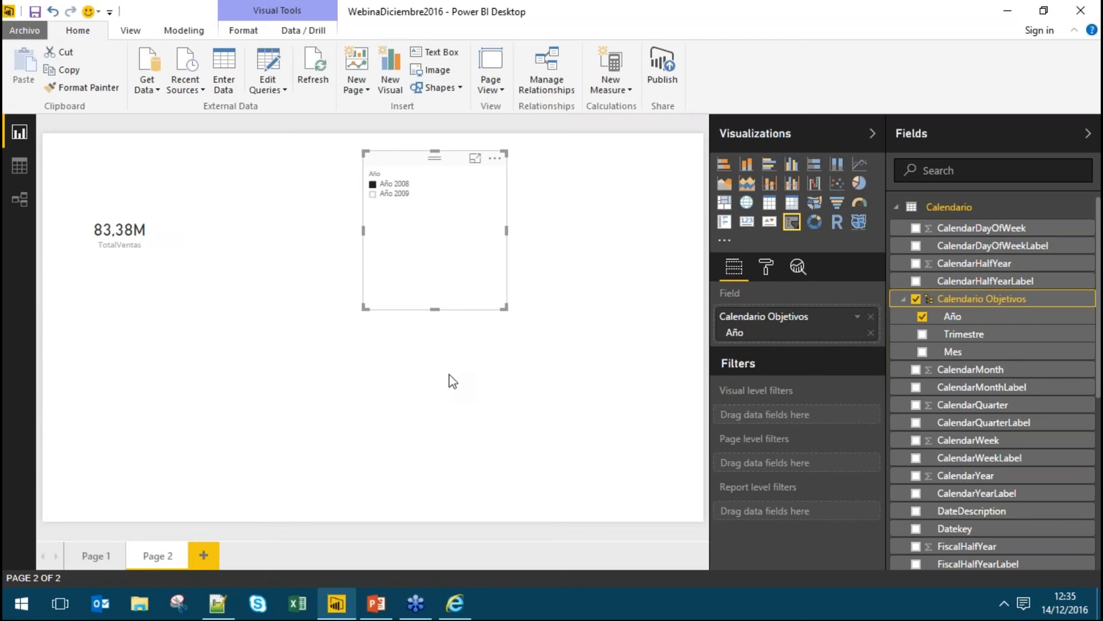
# Show the formula of the Ventas Filial measure from the Filiales table in the Data view.
pyautogui.click(18, 163)
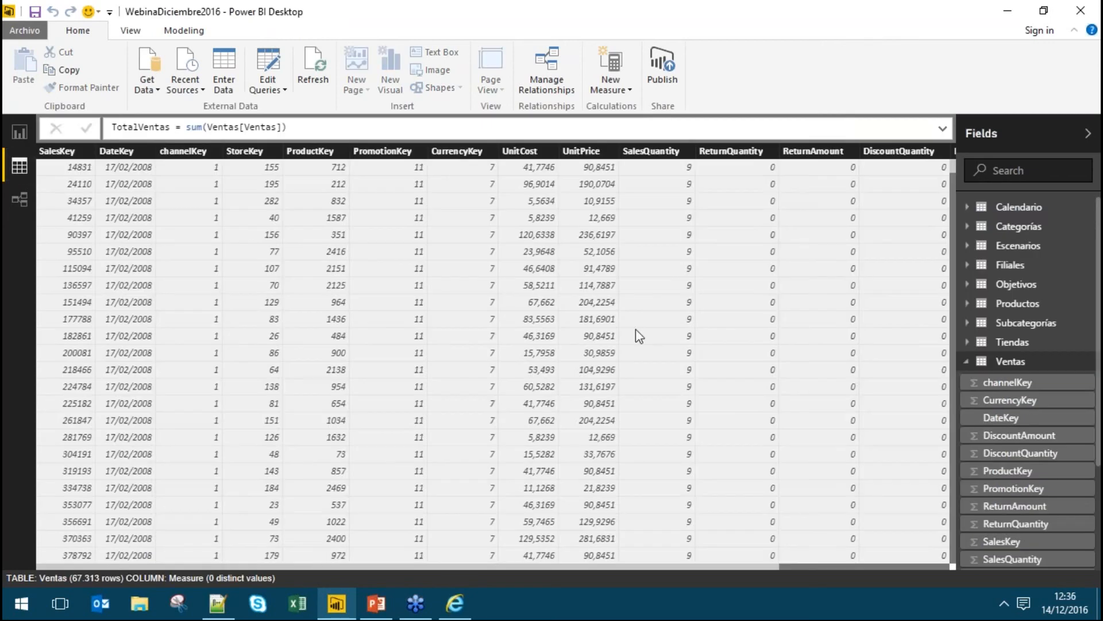
pyautogui.click(967, 360)
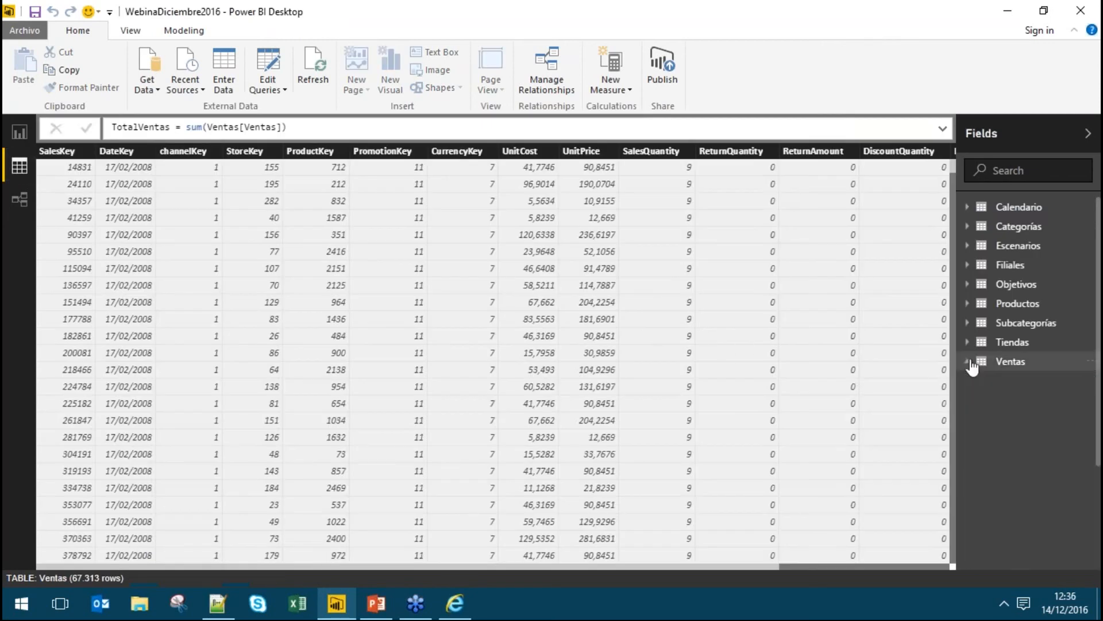
pyautogui.click(969, 268)
pyautogui.scroll(-4, 1011, 373)
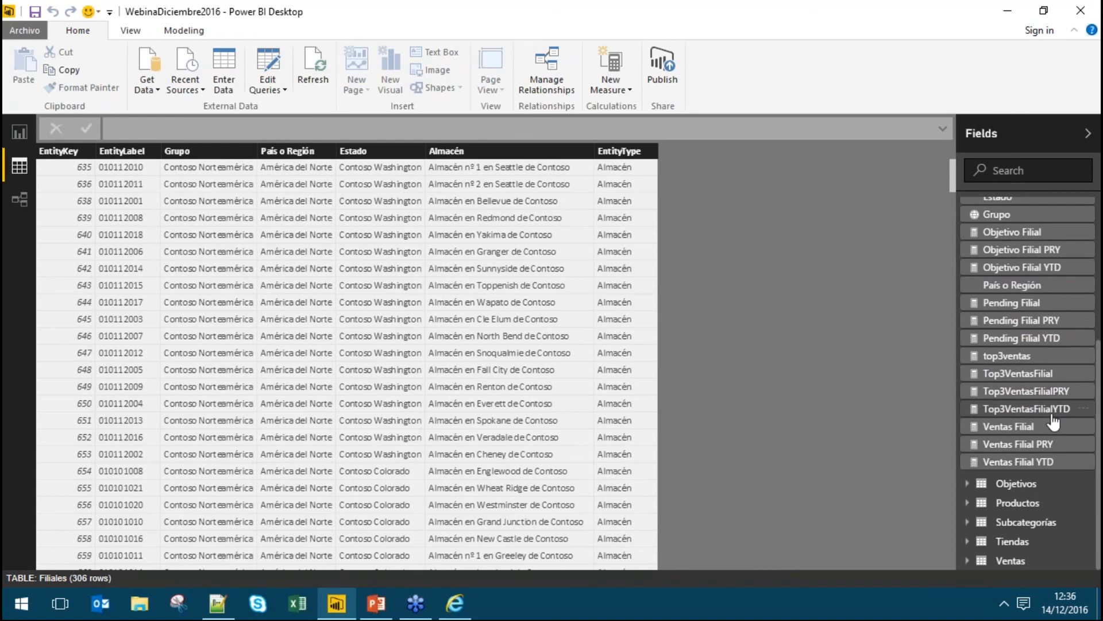
pyautogui.click(1043, 427)
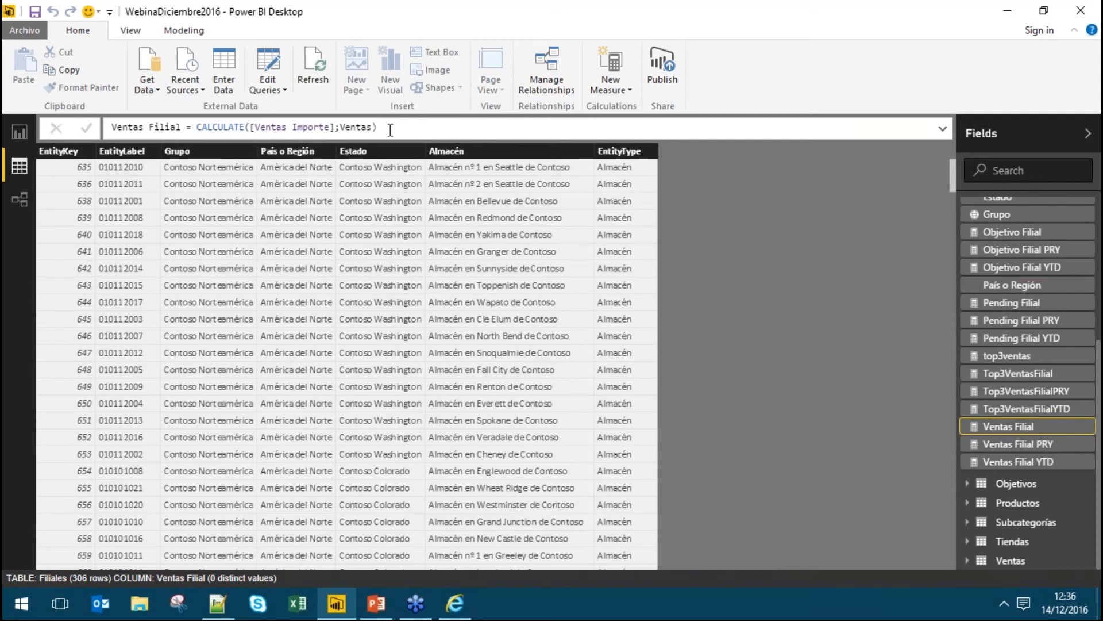
# Highlight CALCULATE in the Ventas Filial formula, then remove and re-enter its opening parenthesis to view the function's description.
pyautogui.click(212, 127)
pyautogui.doubleClick(213, 127)
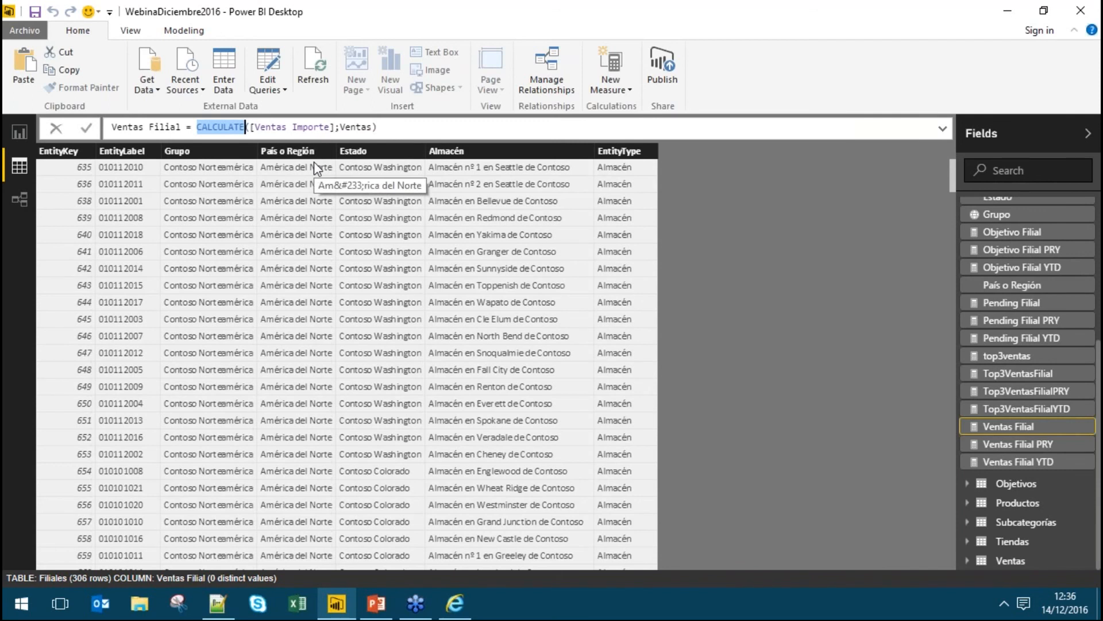
pyautogui.press('Right')
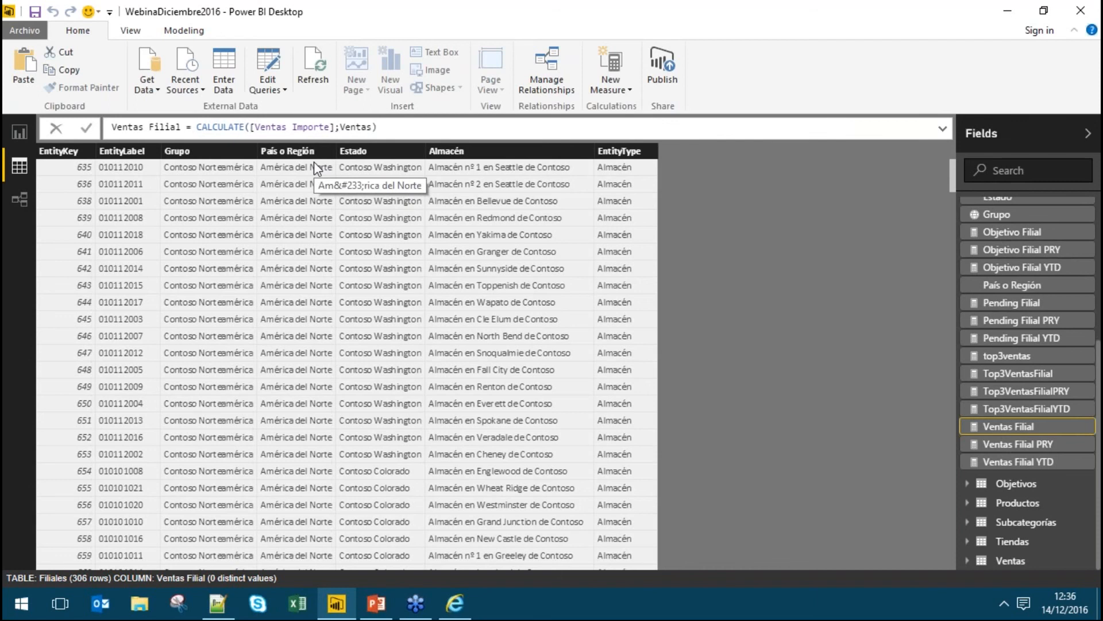
pyautogui.press('BackSpace')
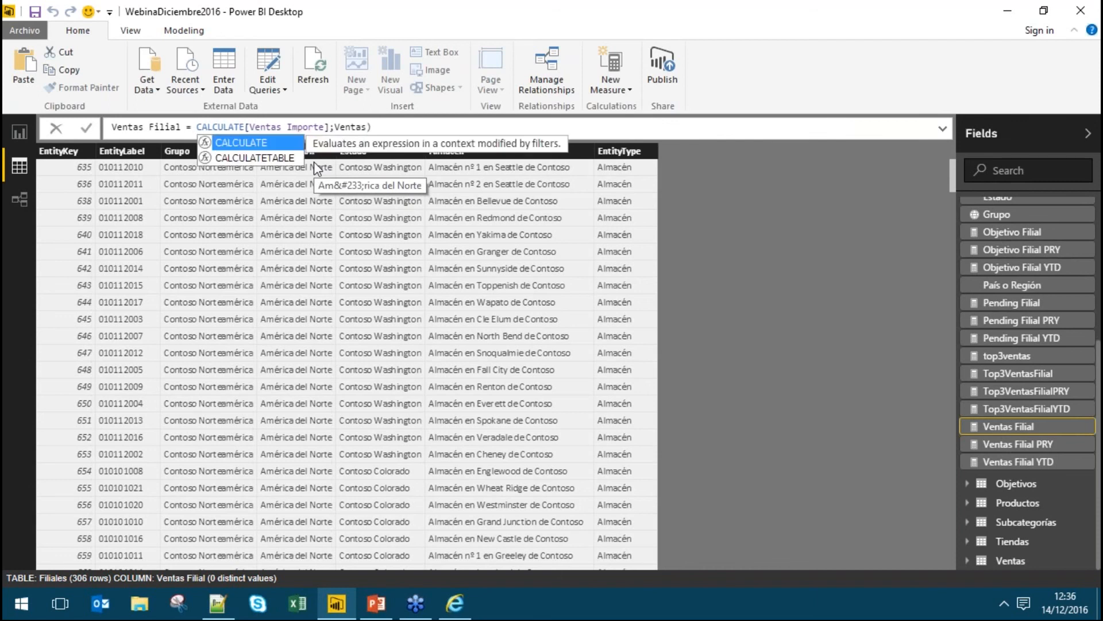
pyautogui.write('(')
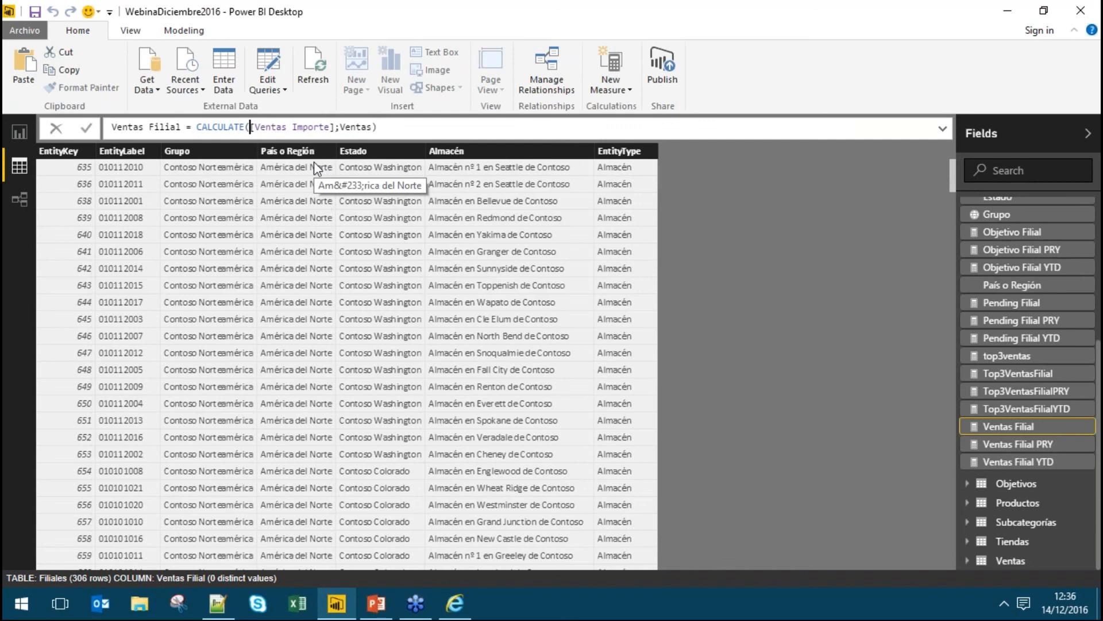
# Step through the [Ventas Importe] and Ventas arguments of the Ventas Filial formula and commit it.
pyautogui.press('End')
pyautogui.press('Left')
pyautogui.press('Left')
pyautogui.press('Left')
pyautogui.press('Left')
pyautogui.press('Left')
pyautogui.press('Left')
pyautogui.press('Left')
pyautogui.press('Left')
pyautogui.press('Left')
pyautogui.press('Left')
pyautogui.press('Left')
pyautogui.press('Left')
pyautogui.press('Left')
pyautogui.press('Left')
pyautogui.press('Left')
pyautogui.press('Right')
pyautogui.press('Right')
pyautogui.press('Right')
pyautogui.press('Right')
pyautogui.press('Right')
pyautogui.press('Right')
pyautogui.press('Right')
pyautogui.press('Right')
pyautogui.press('Right')
pyautogui.press('Return')
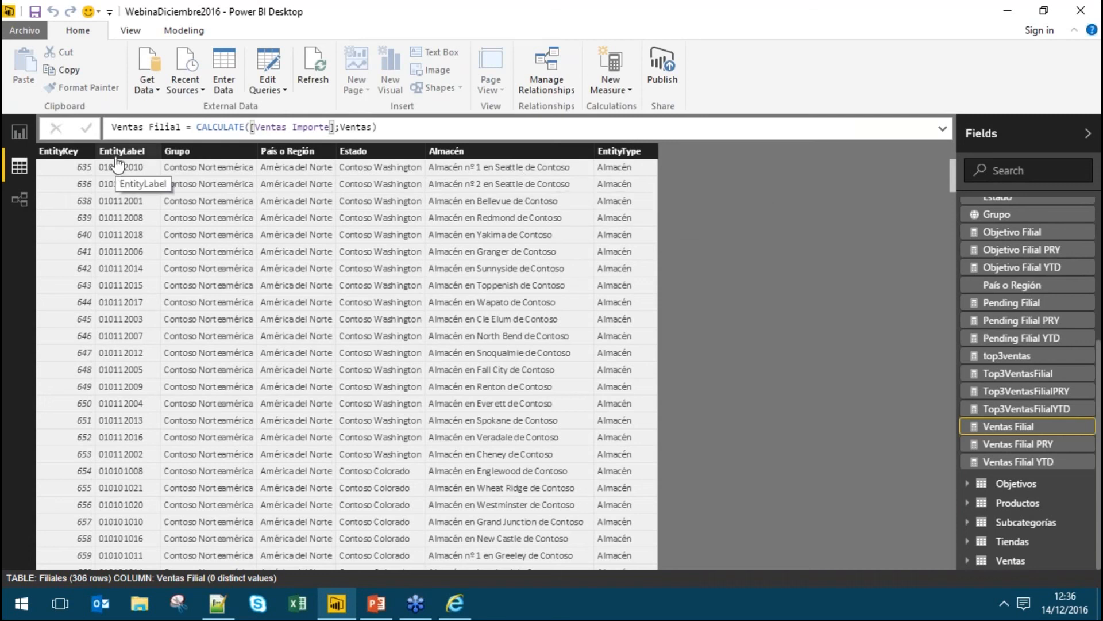
# Return to the report page and shift the Año slicer to the page's upper right area.
pyautogui.click(19, 132)
pyautogui.moveTo(449, 223); pyautogui.dragTo(643, 223)
pyautogui.click(399, 222)
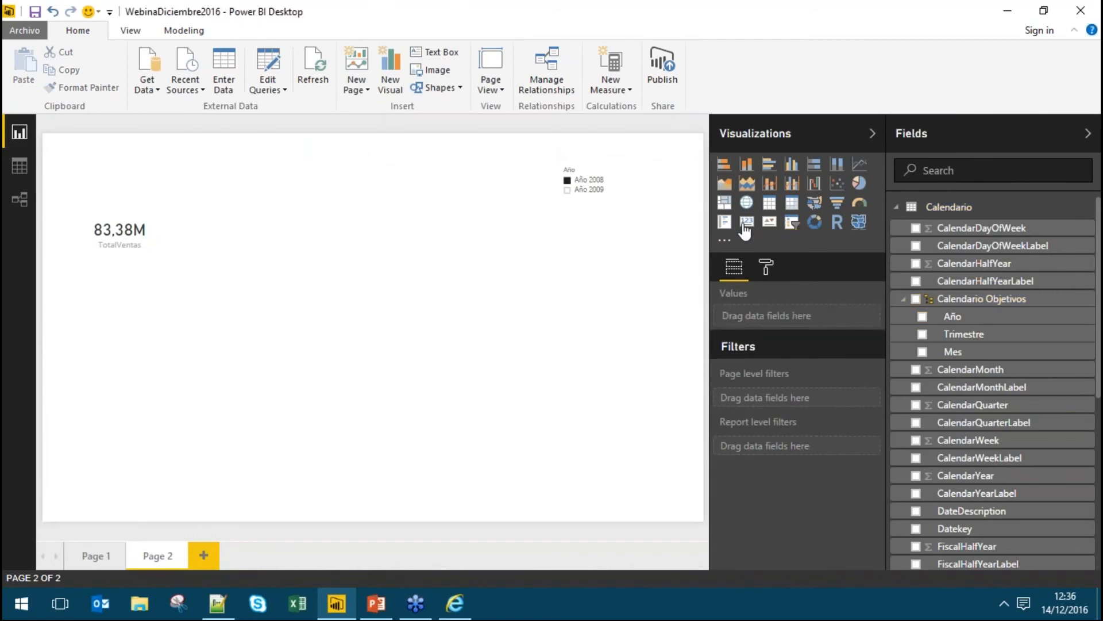
# Add a card showing the Filiales measure Ventas Filial and place it beside the TotalVentas card.
pyautogui.click(747, 221)
pyautogui.scroll(-5, 947, 407)
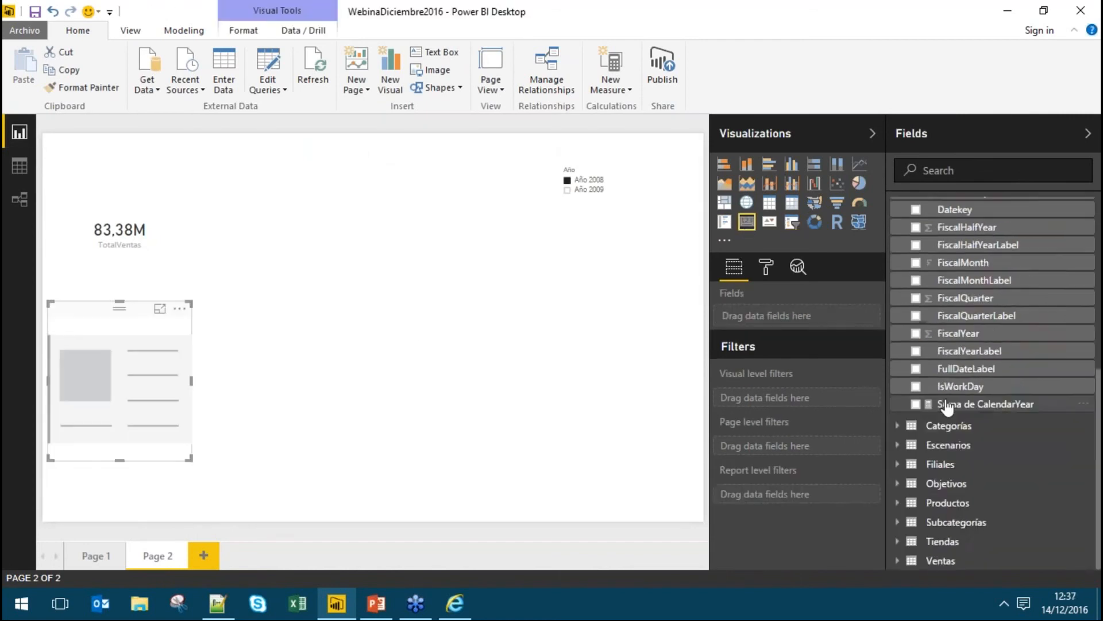
pyautogui.scroll(5, 947, 407)
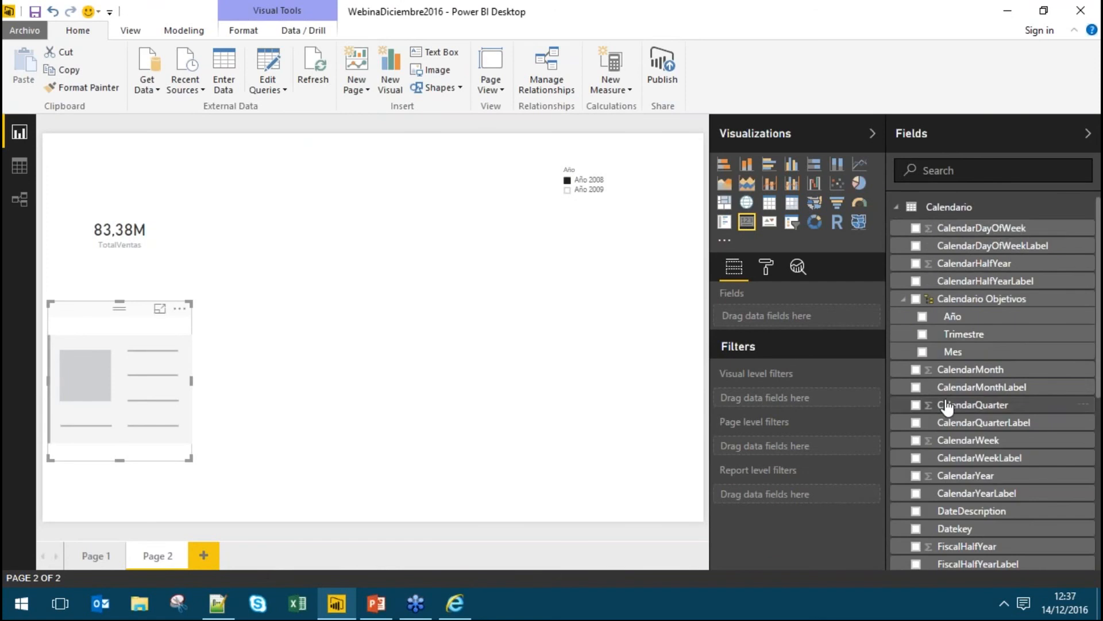
pyautogui.click(900, 208)
pyautogui.click(898, 265)
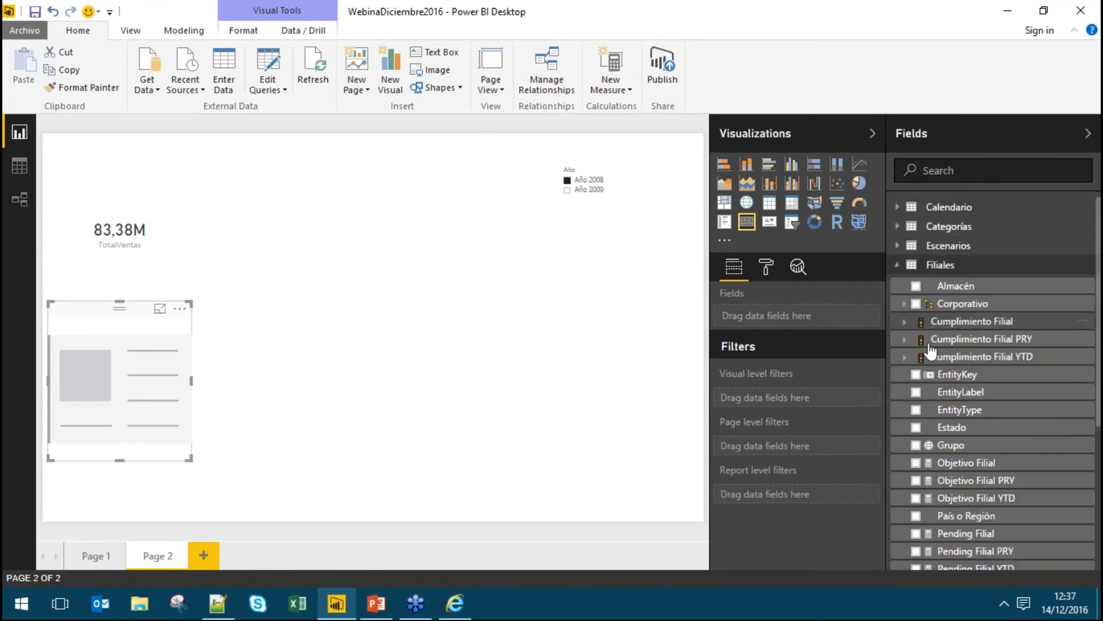
pyautogui.scroll(-4, 966, 411)
pyautogui.click(916, 426)
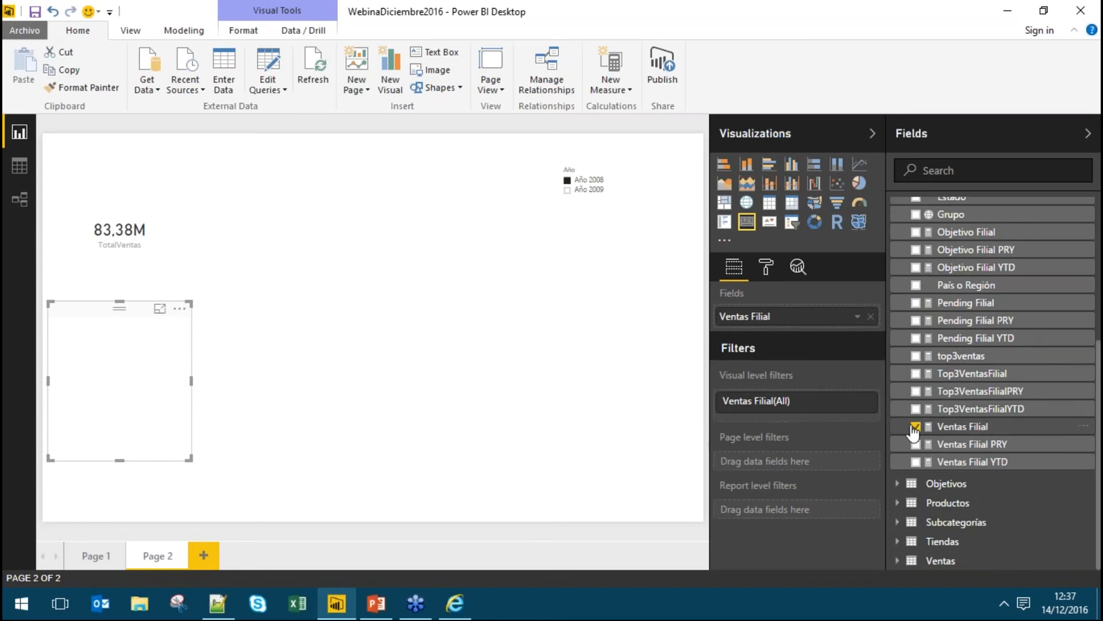
pyautogui.moveTo(115, 320); pyautogui.dragTo(258, 170)
pyautogui.click(102, 189)
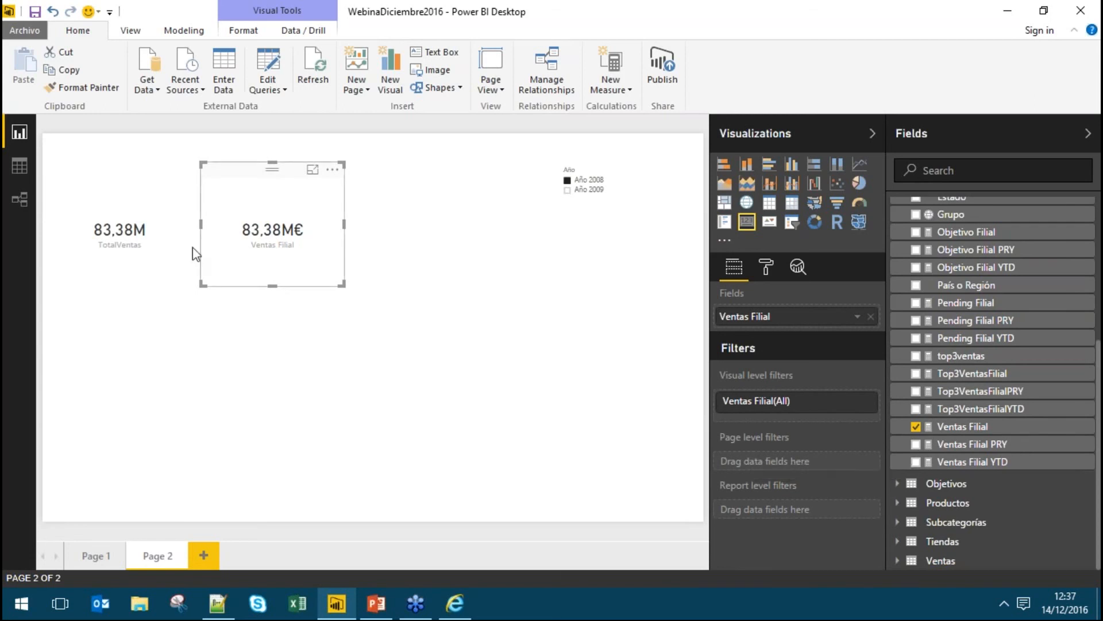
# Examine the Ventas Filial PRY formula in the Data view, highlighting PARALLELPERIOD and its Calendario[Datekey], -12 and MONTH arguments.
pyautogui.click(18, 170)
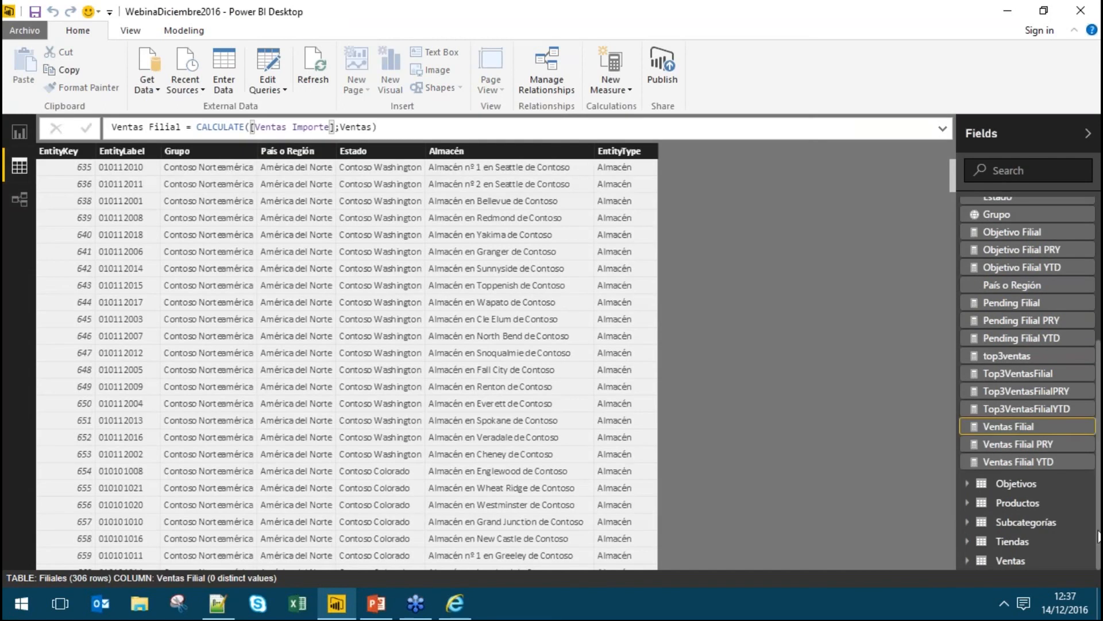
pyautogui.click(1039, 445)
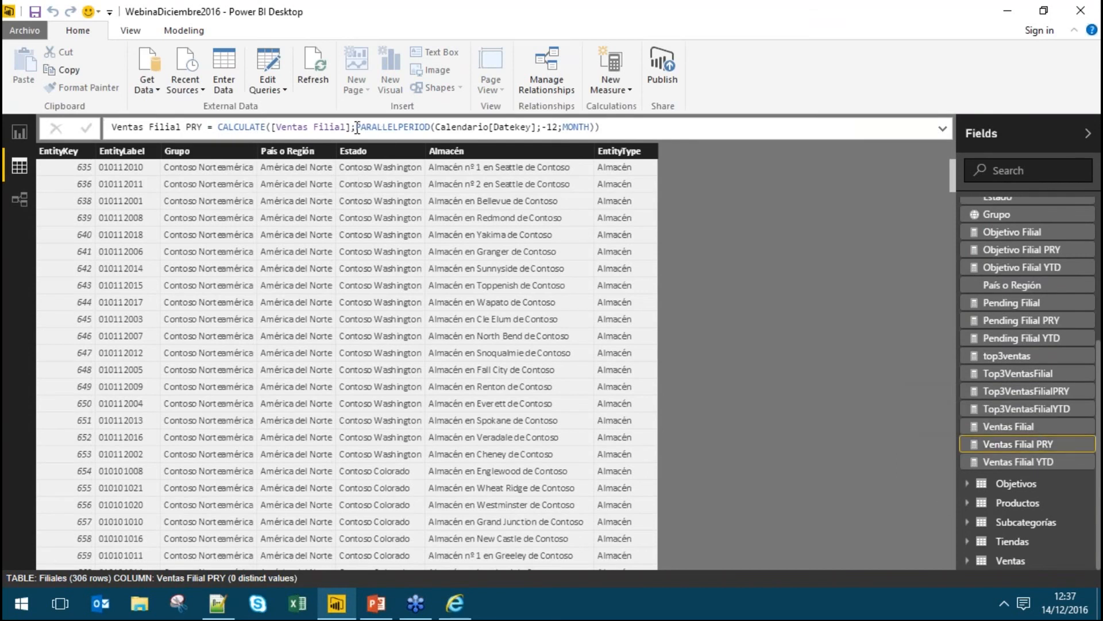
pyautogui.moveTo(356, 128); pyautogui.dragTo(595, 128)
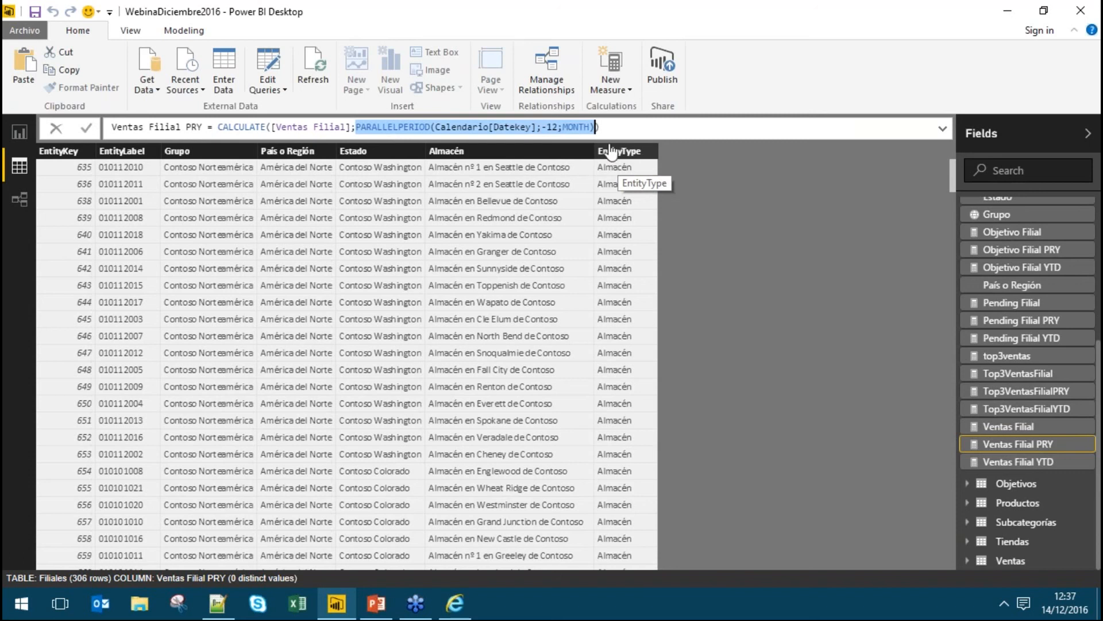
pyautogui.moveTo(356, 126); pyautogui.dragTo(433, 126)
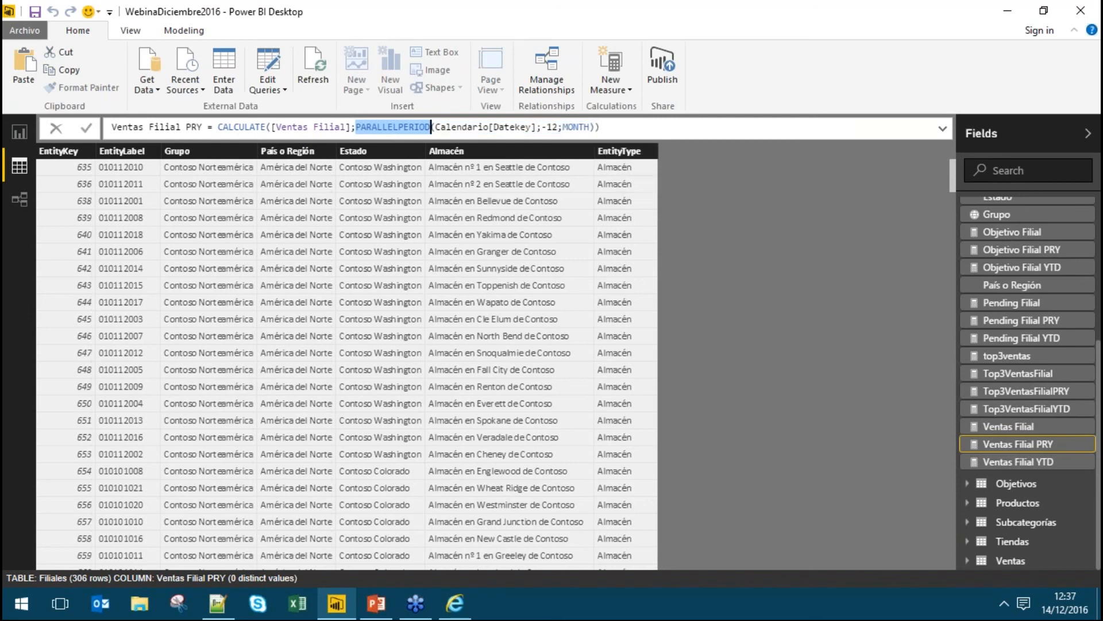
pyautogui.click(432, 126)
pyautogui.moveTo(435, 127); pyautogui.dragTo(537, 126)
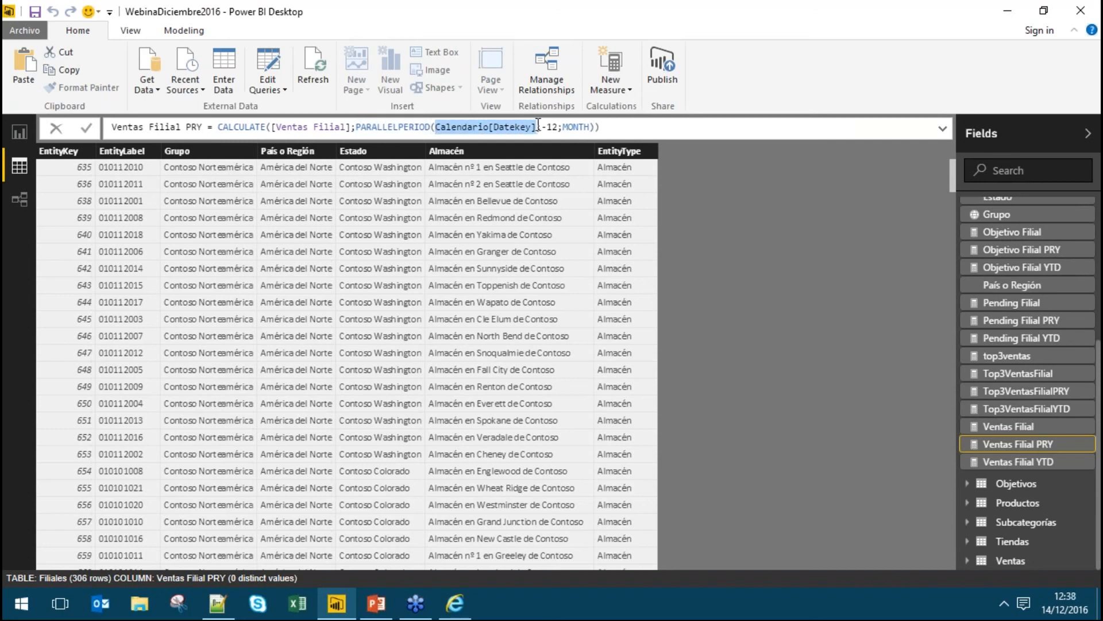
pyautogui.moveTo(540, 126); pyautogui.dragTo(592, 127)
pyautogui.click(595, 127)
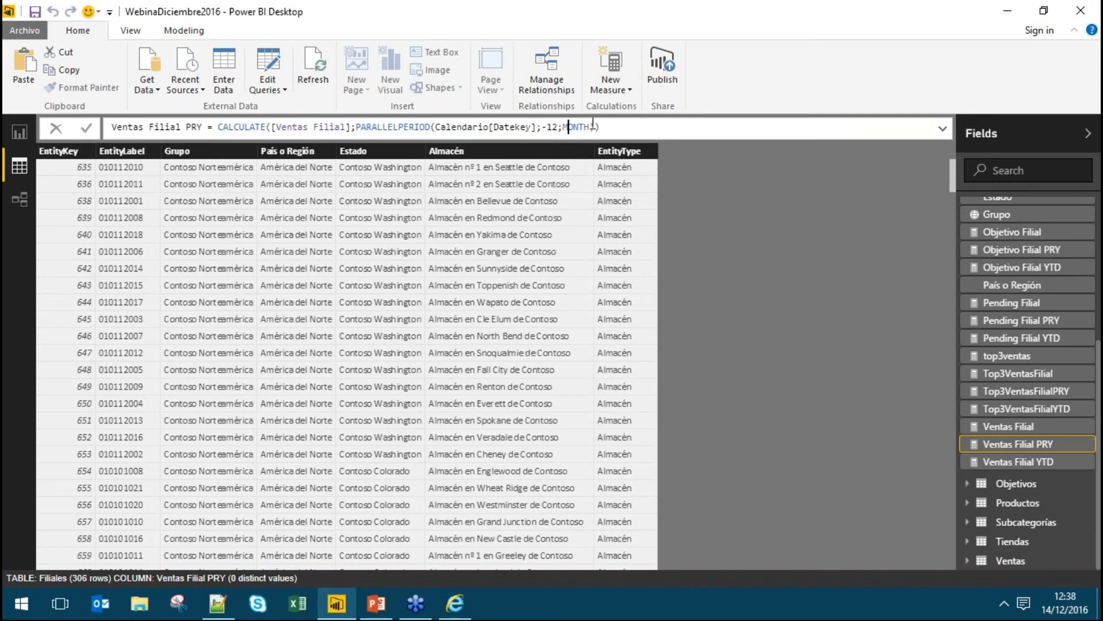
pyautogui.moveTo(640, 123); pyautogui.dragTo(223, 127)
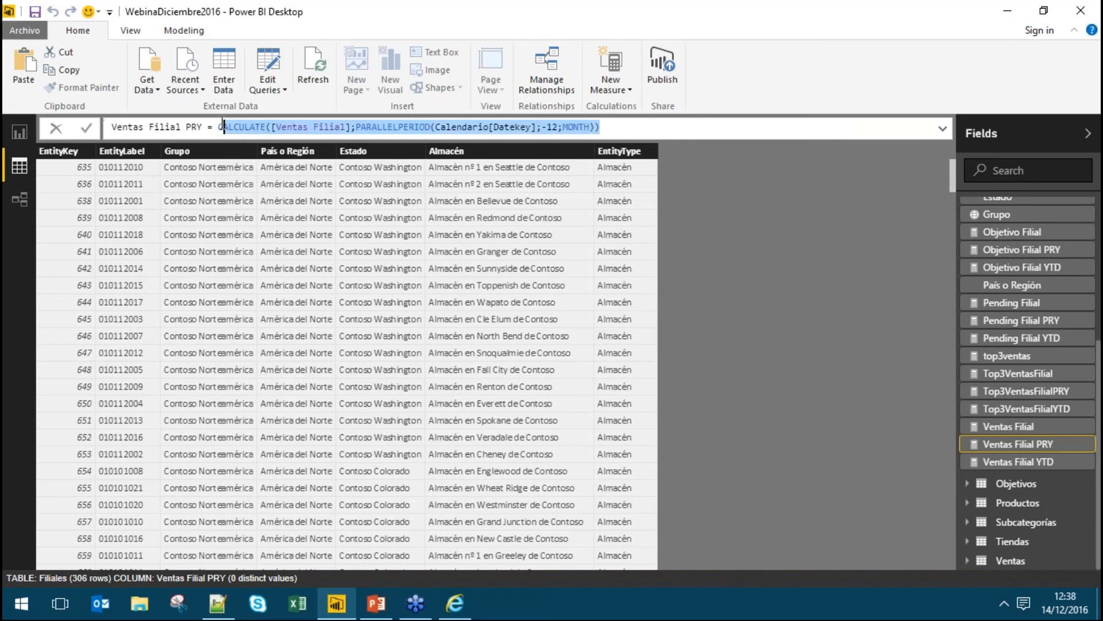
pyautogui.click(618, 126)
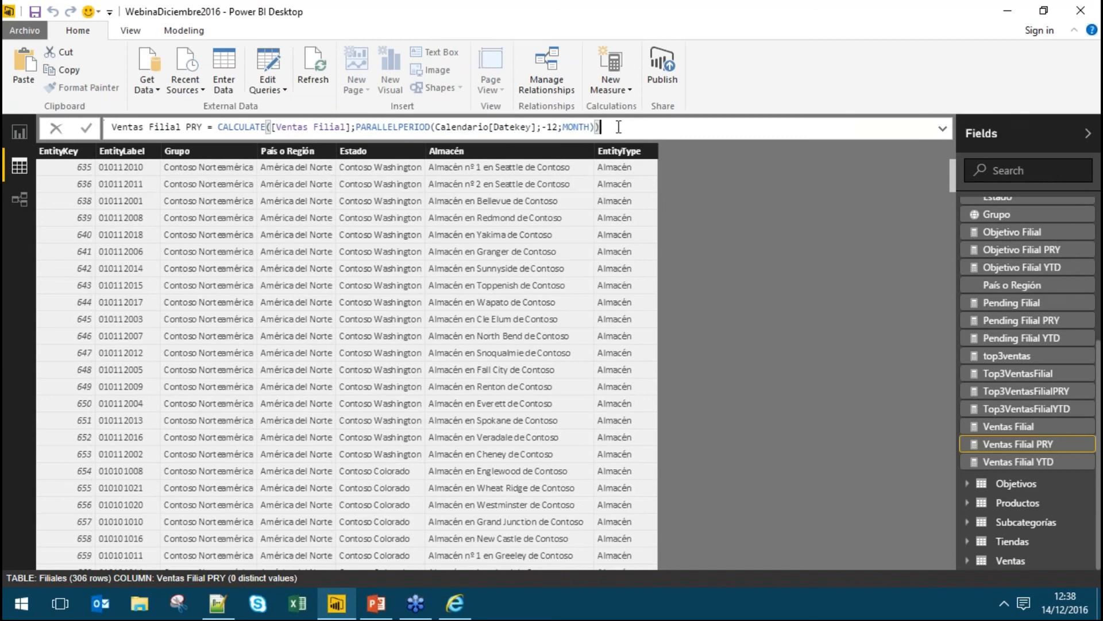
pyautogui.press('Return')
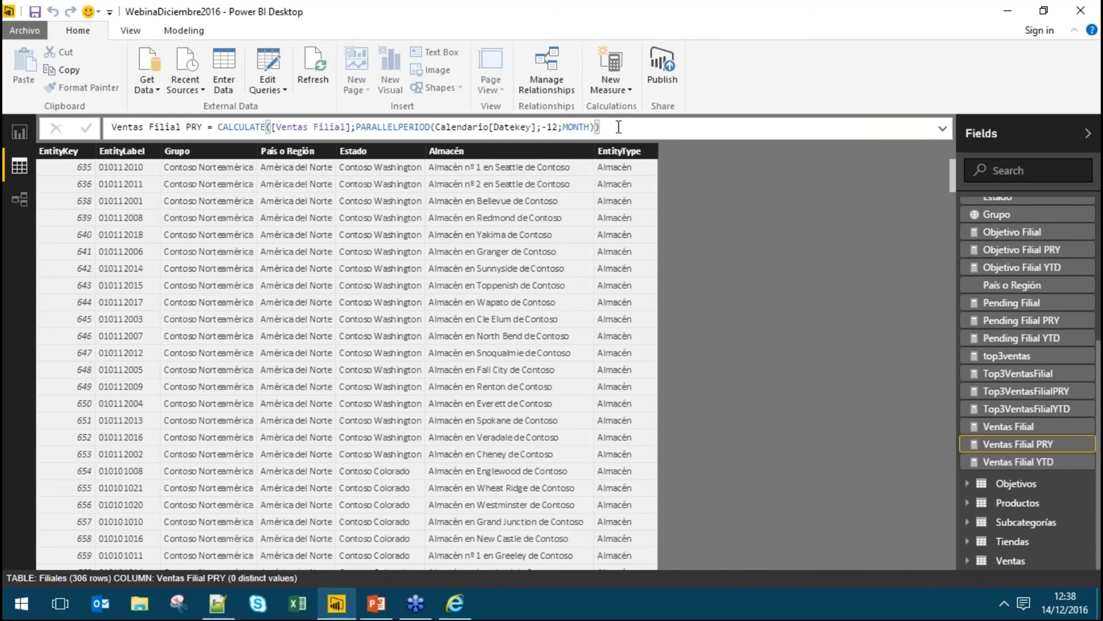
# Add a card showing the Ventas Filial PRY measure to Page 2 and place it beside the Ventas Filial card.
pyautogui.click(21, 131)
pyautogui.click(495, 303)
pyautogui.click(747, 224)
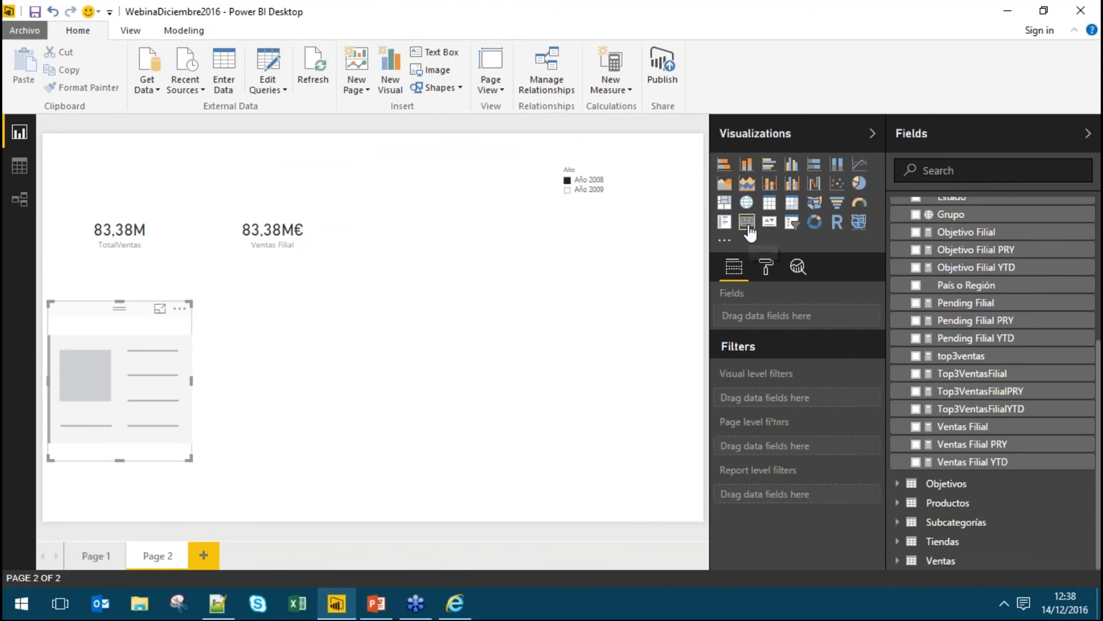
pyautogui.click(916, 445)
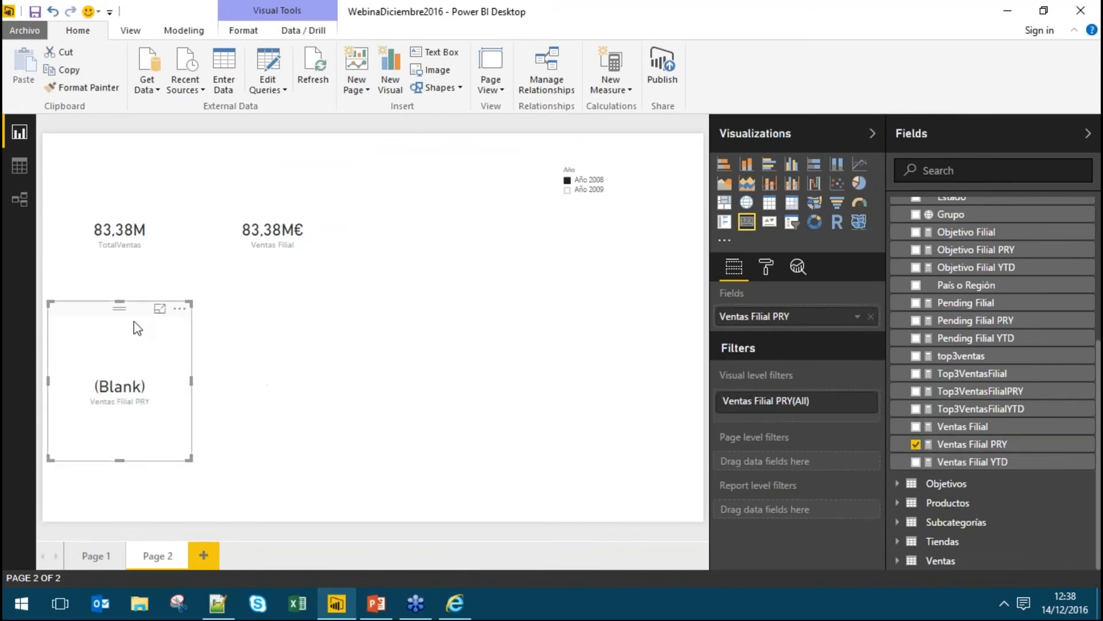
pyautogui.moveTo(136, 317); pyautogui.dragTo(404, 154)
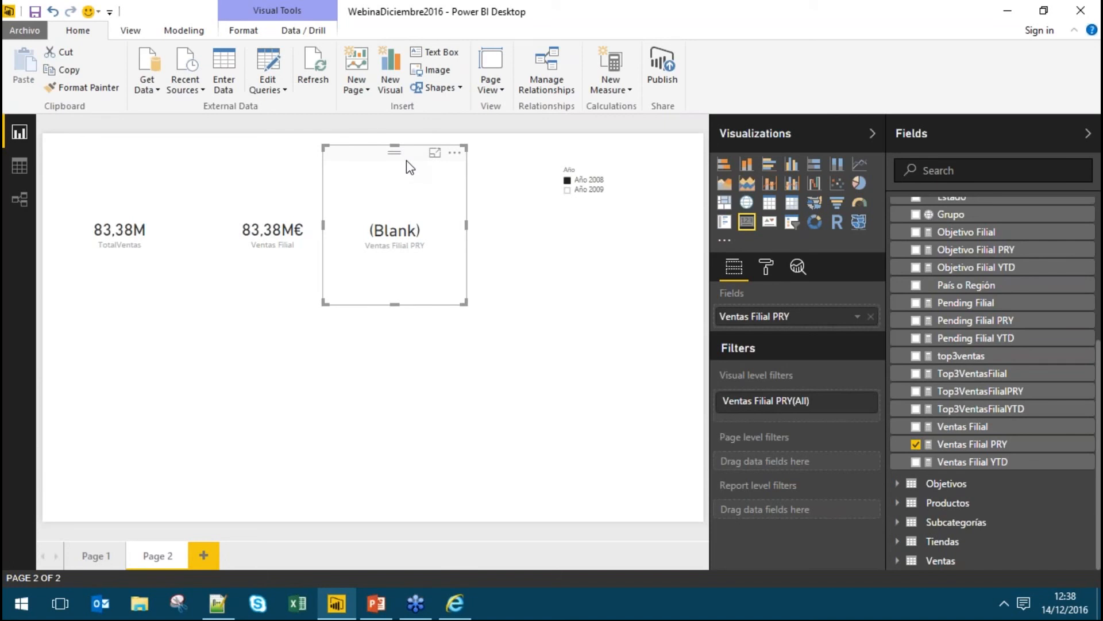
# Filter Page 2 to Año 2009 and shift the Ventas Filial and Ventas Filial PRY cards closer to the TotalVentas card.
pyautogui.click(597, 192)
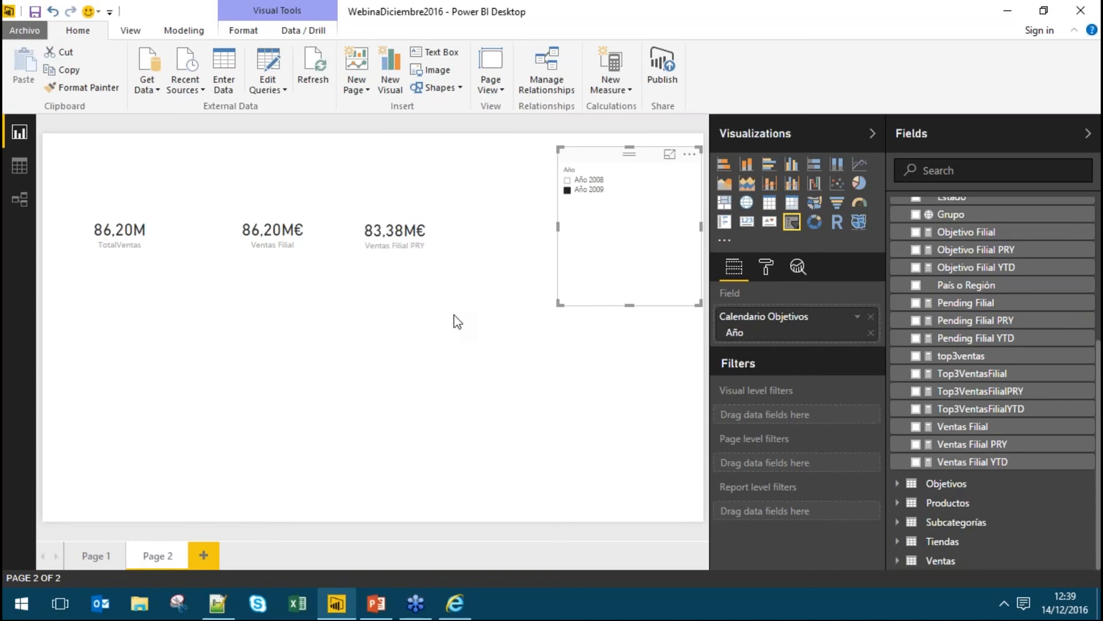
pyautogui.moveTo(285, 199); pyautogui.dragTo(255, 198)
pyautogui.moveTo(389, 194); pyautogui.dragTo(367, 195)
pyautogui.moveTo(380, 152); pyautogui.dragTo(342, 174)
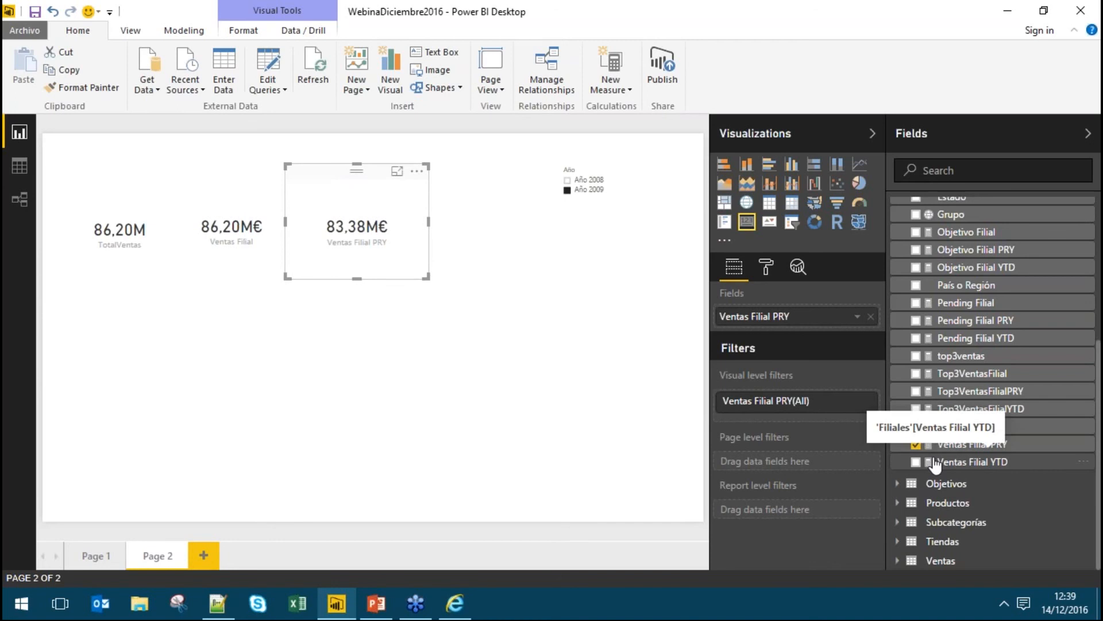
# Examine the Ventas Filial YTD formula in the Data view, highlighting [Ventas Importe], DATESYTD and its Calendario[Datekey] argument.
pyautogui.click(25, 164)
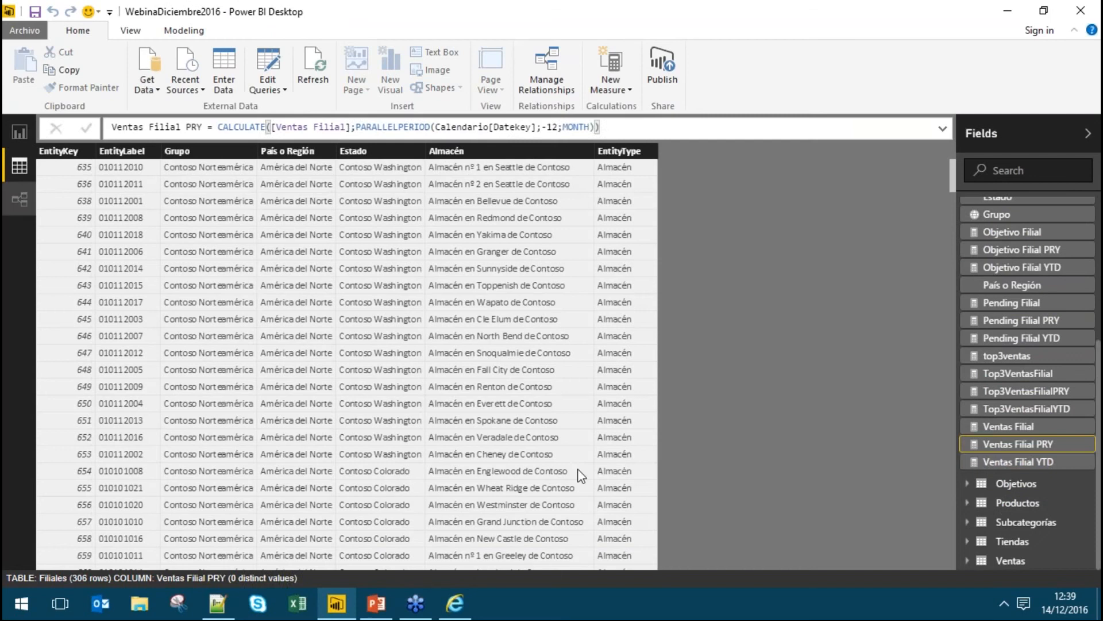
pyautogui.click(1049, 462)
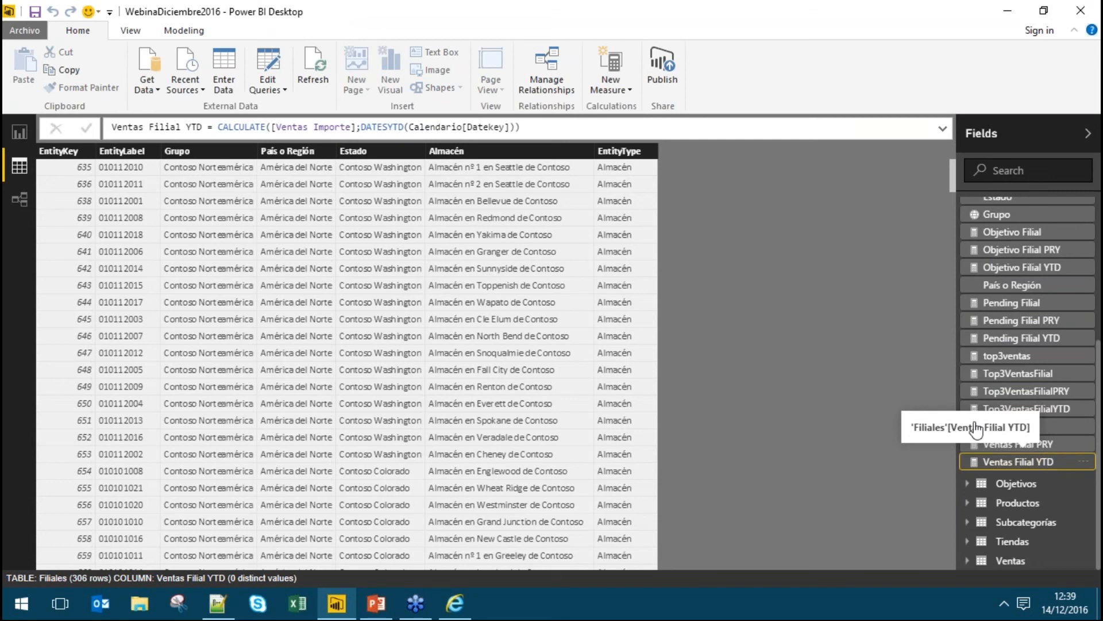
pyautogui.moveTo(271, 127); pyautogui.dragTo(356, 128)
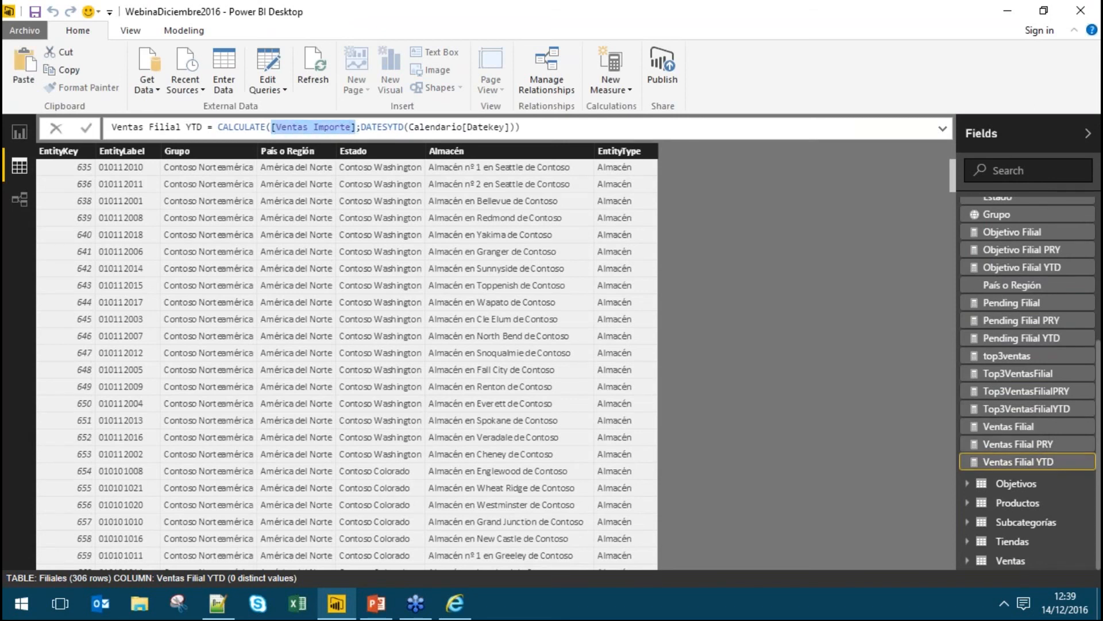
pyautogui.doubleClick(384, 127)
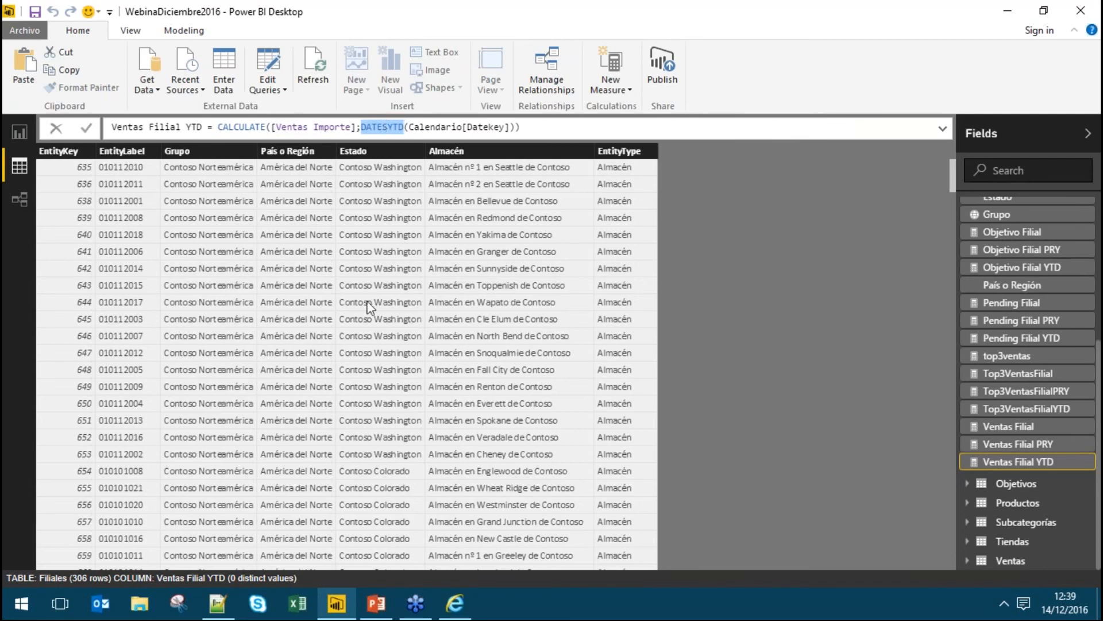
pyautogui.click(475, 127)
pyautogui.doubleClick(475, 127)
pyautogui.click(522, 127)
pyautogui.press('Return')
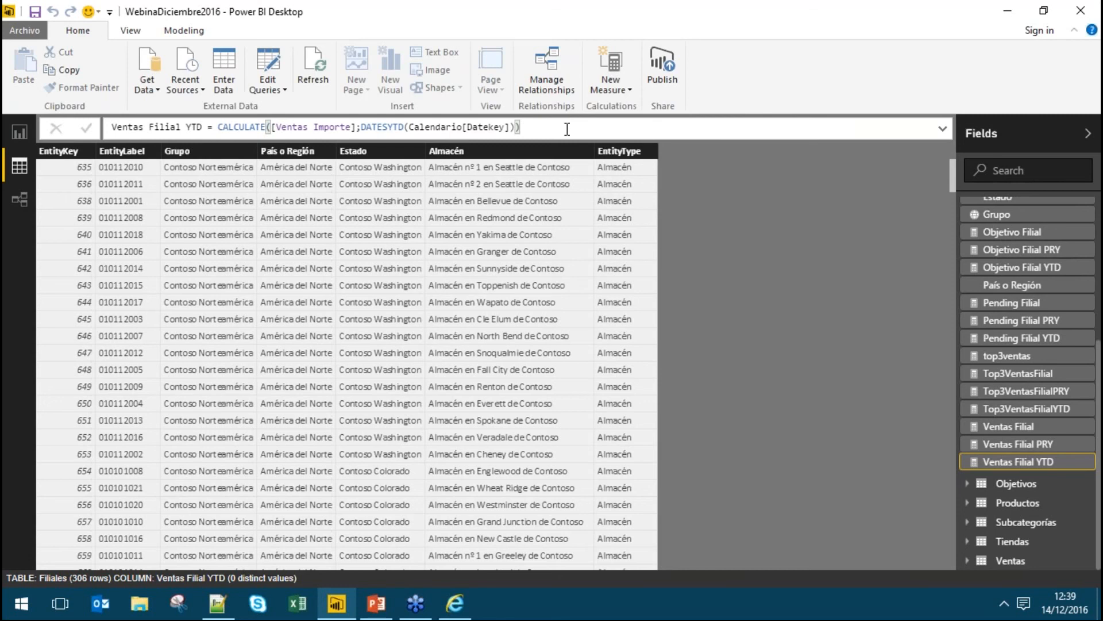
# Add a card showing the Ventas Filial YTD measure to the report page and place it below the TotalVentas card.
pyautogui.click(20, 133)
pyautogui.click(446, 306)
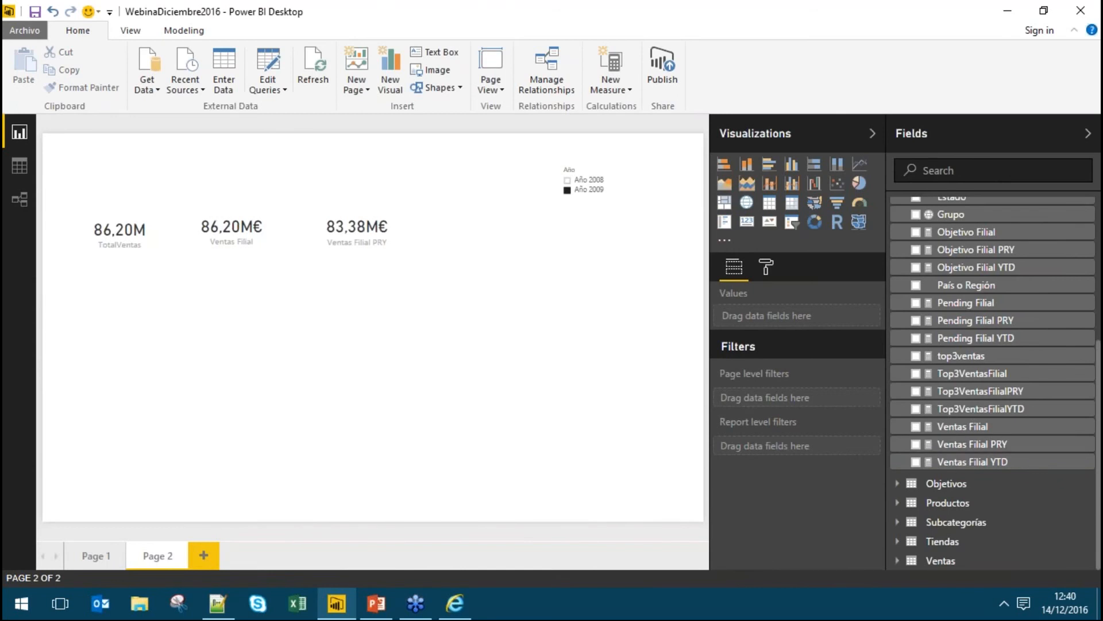
pyautogui.click(747, 221)
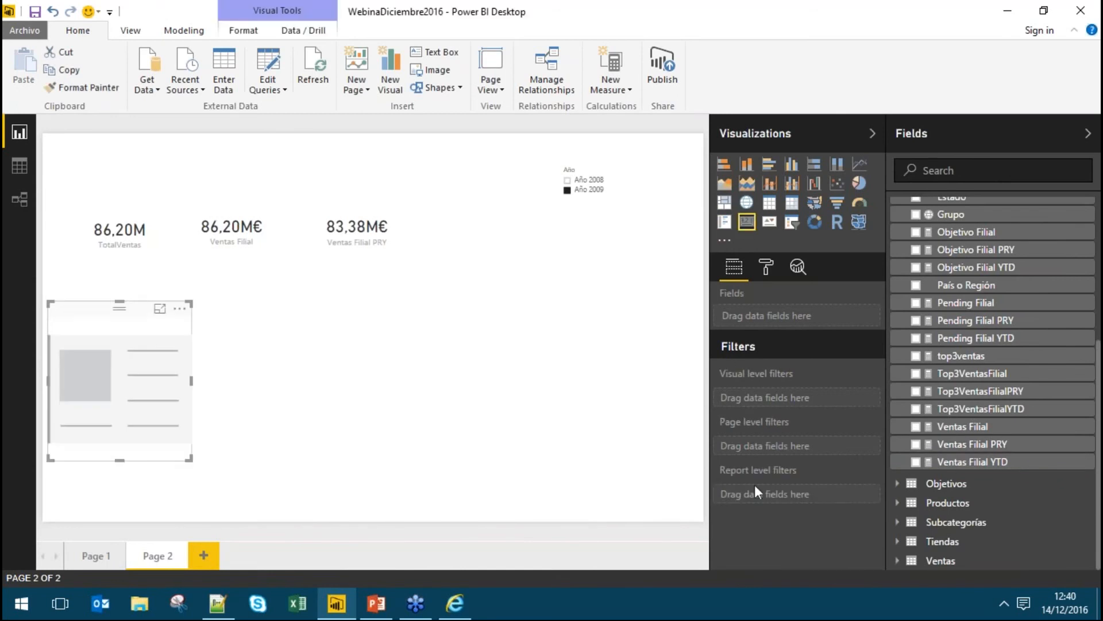
pyautogui.click(916, 461)
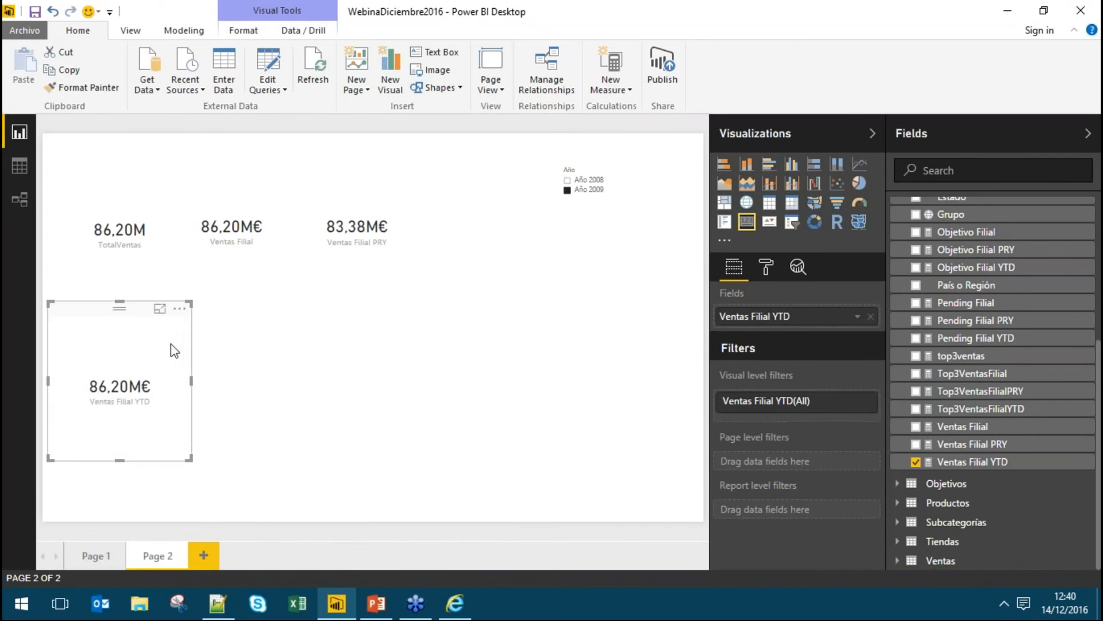
pyautogui.moveTo(131, 340); pyautogui.dragTo(477, 158)
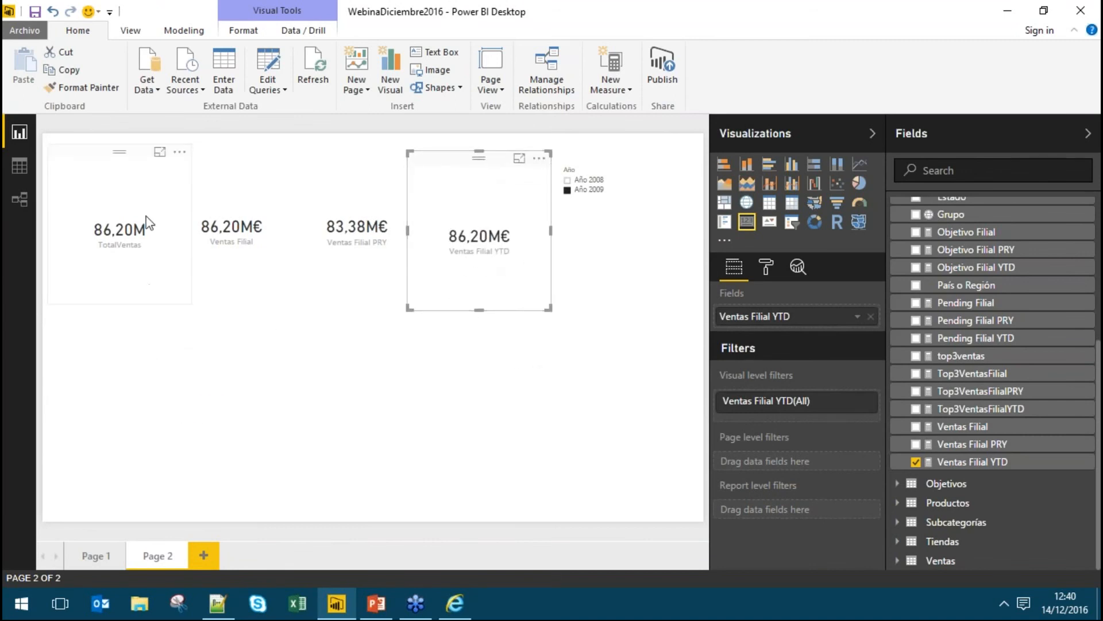
pyautogui.moveTo(471, 164); pyautogui.dragTo(147, 310)
pyautogui.click(343, 316)
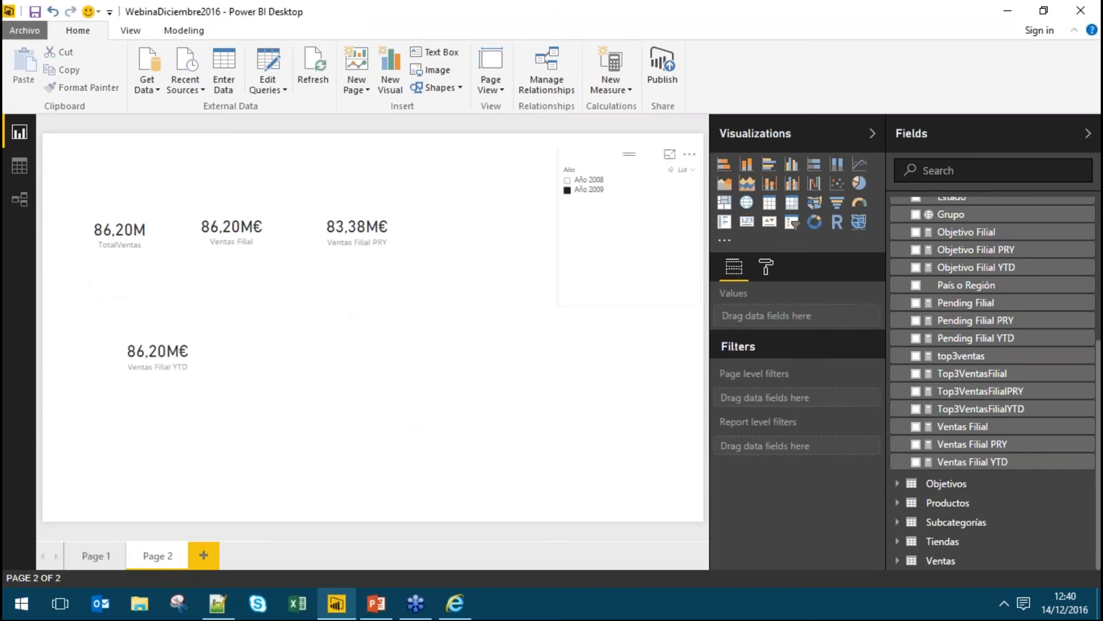
# Add a slicer on the Calendario Objetivos Mes level, choose 04. Abril, and place it below the Año slicer.
pyautogui.click(791, 222)
pyautogui.scroll(5, 919, 322)
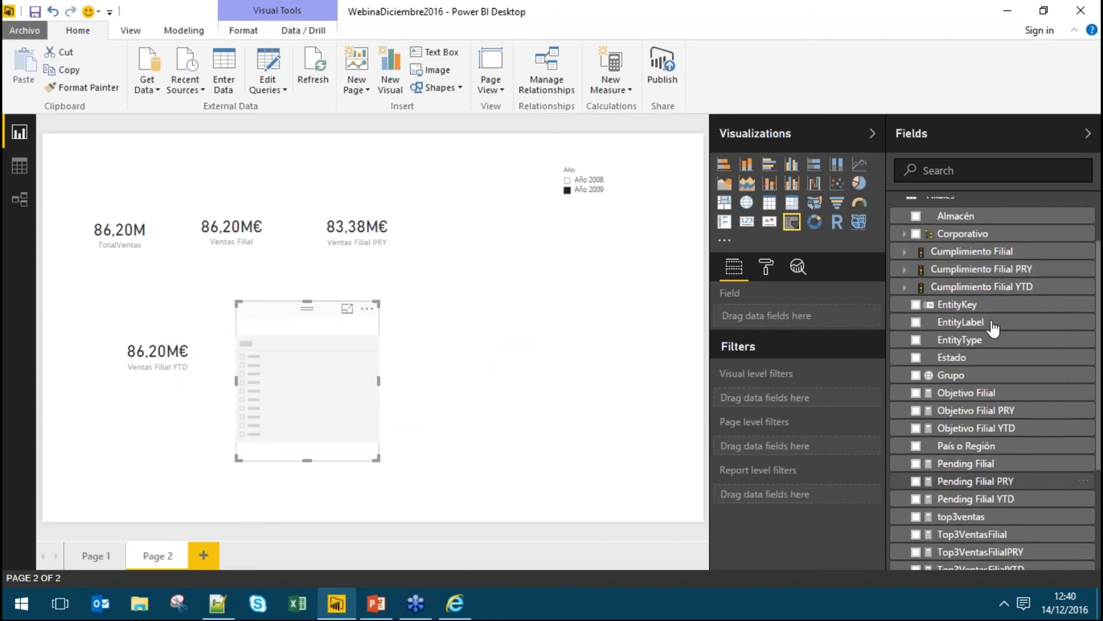
pyautogui.click(897, 207)
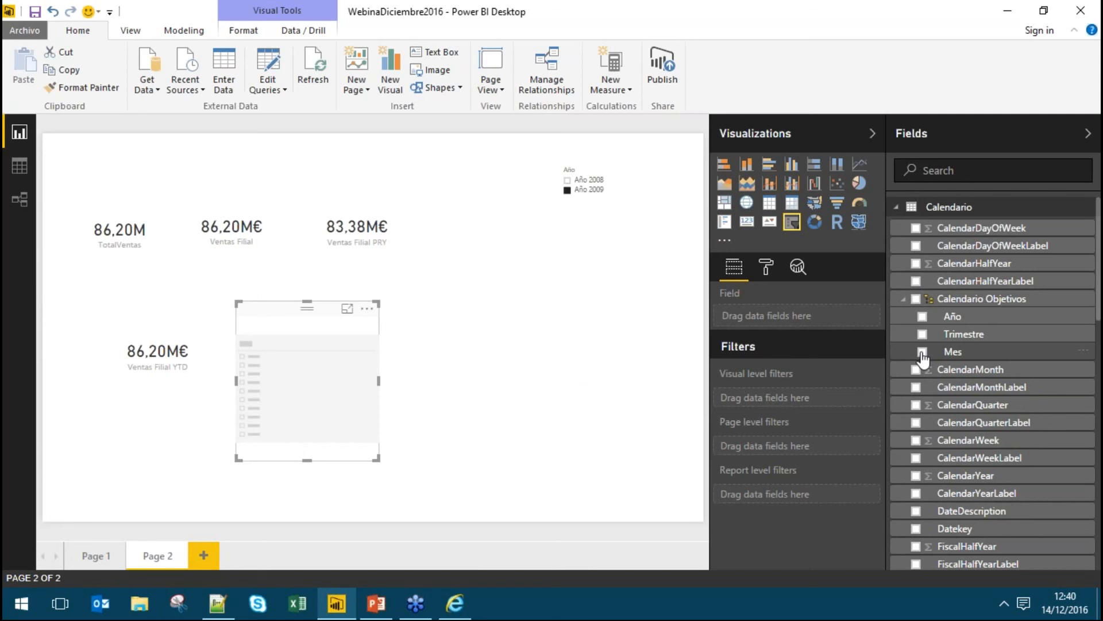
pyautogui.click(922, 352)
pyautogui.click(279, 364)
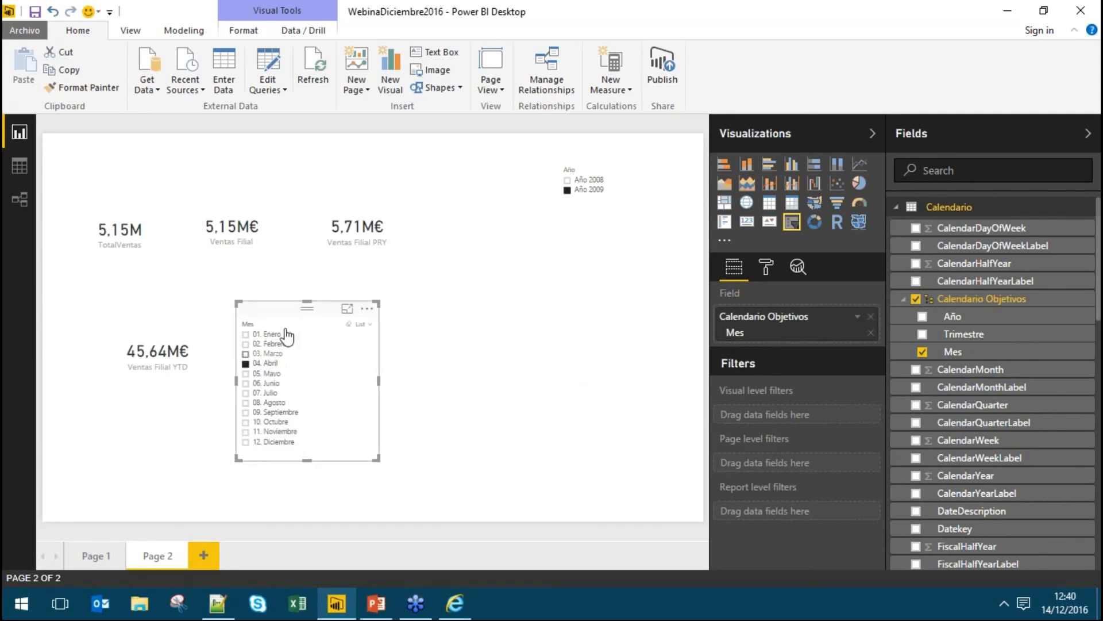
pyautogui.moveTo(299, 310); pyautogui.dragTo(523, 286)
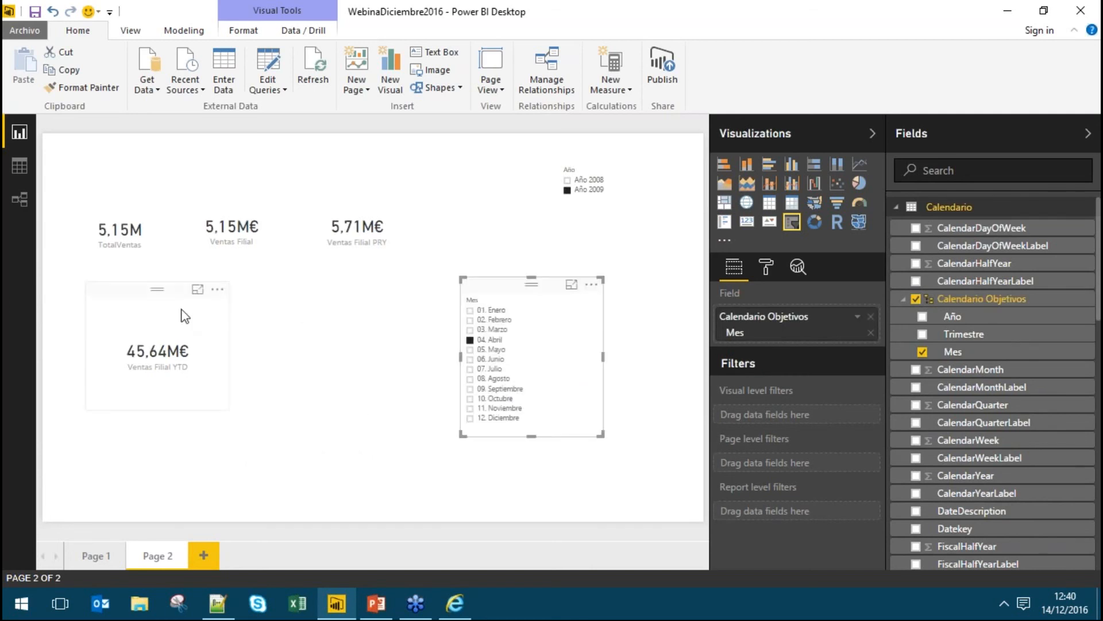
# Add 01. Enero, 02. Febrero and 03. Marzo to the Mes selection to compare the TotalVentas and Ventas Filial YTD cards.
pyautogui.click(126, 184)
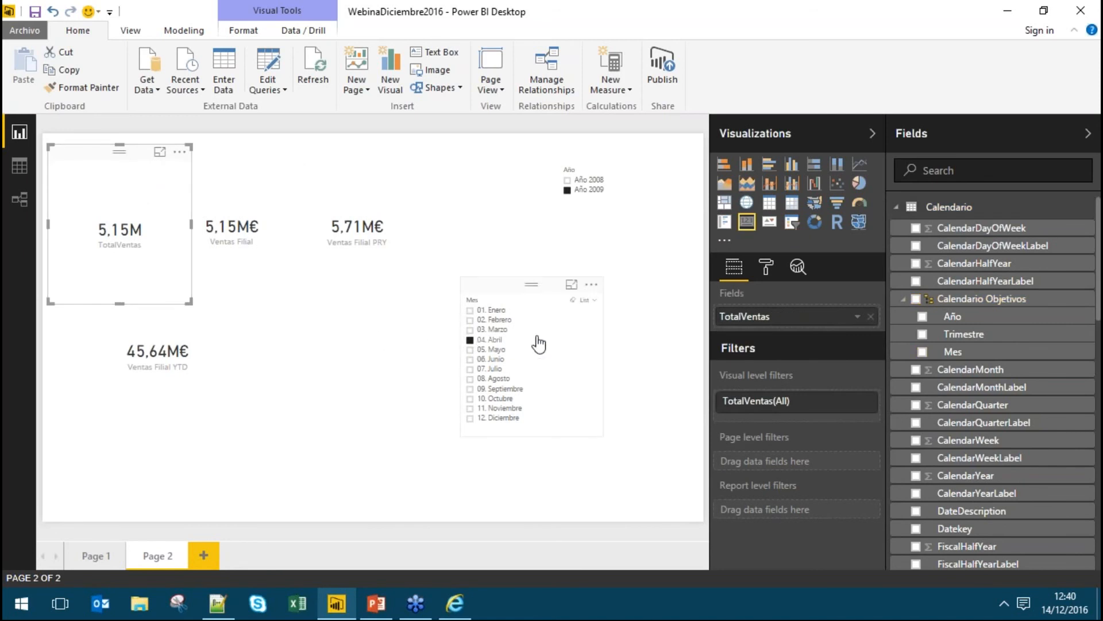
pyautogui.click(154, 371)
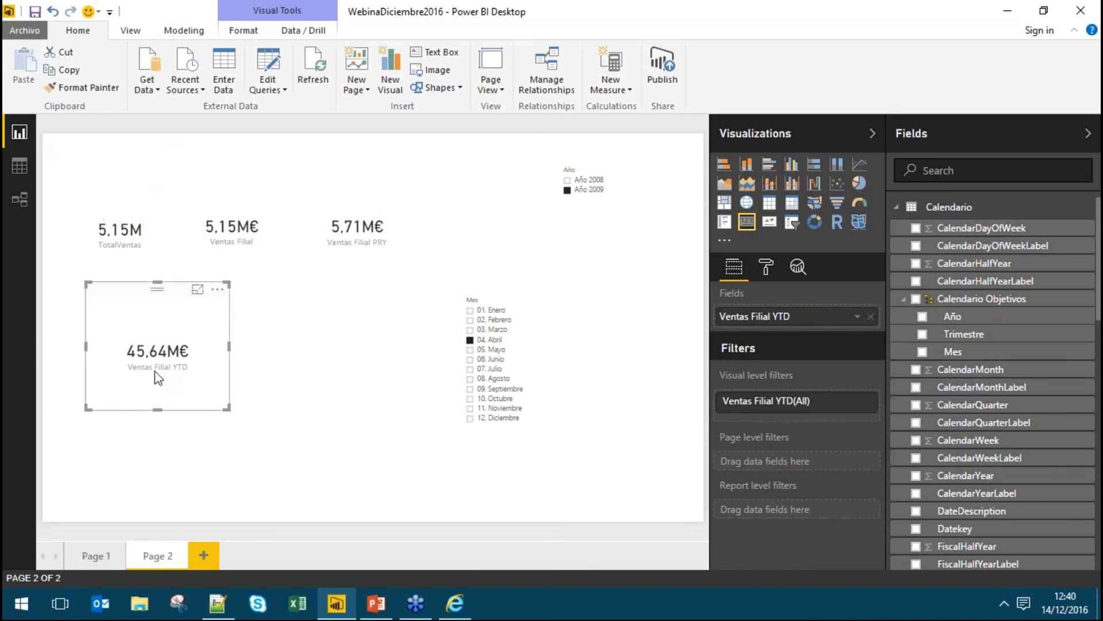
pyautogui.keyDown('ctrl'); pyautogui.click(496, 311); pyautogui.keyUp('ctrl')
pyautogui.keyDown('ctrl'); pyautogui.click(504, 320); pyautogui.keyUp('ctrl')
pyautogui.keyDown('ctrl'); pyautogui.click(499, 330); pyautogui.keyUp('ctrl')
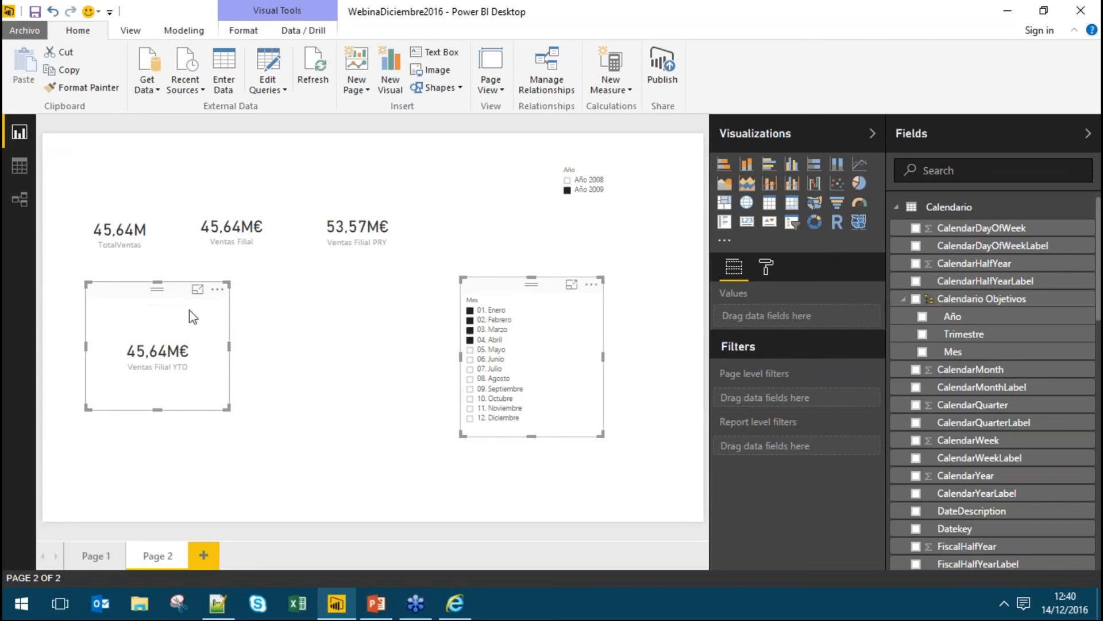
# Remove 01. Enero, 02. Febrero and 03. Marzo from the Mes slicer selection, keeping only 04. Abril.
pyautogui.keyDown('ctrl'); pyautogui.click(495, 310); pyautogui.keyUp('ctrl')
pyautogui.keyDown('ctrl'); pyautogui.click(494, 319); pyautogui.keyUp('ctrl')
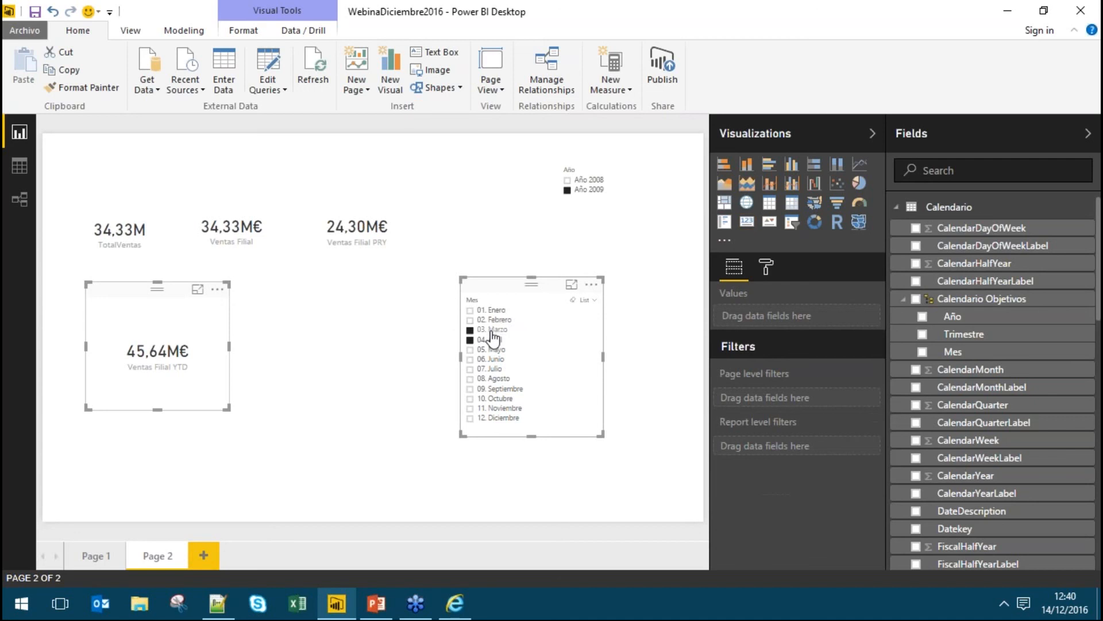
pyautogui.keyDown('ctrl'); pyautogui.click(493, 329); pyautogui.keyUp('ctrl')
pyautogui.click(229, 313)
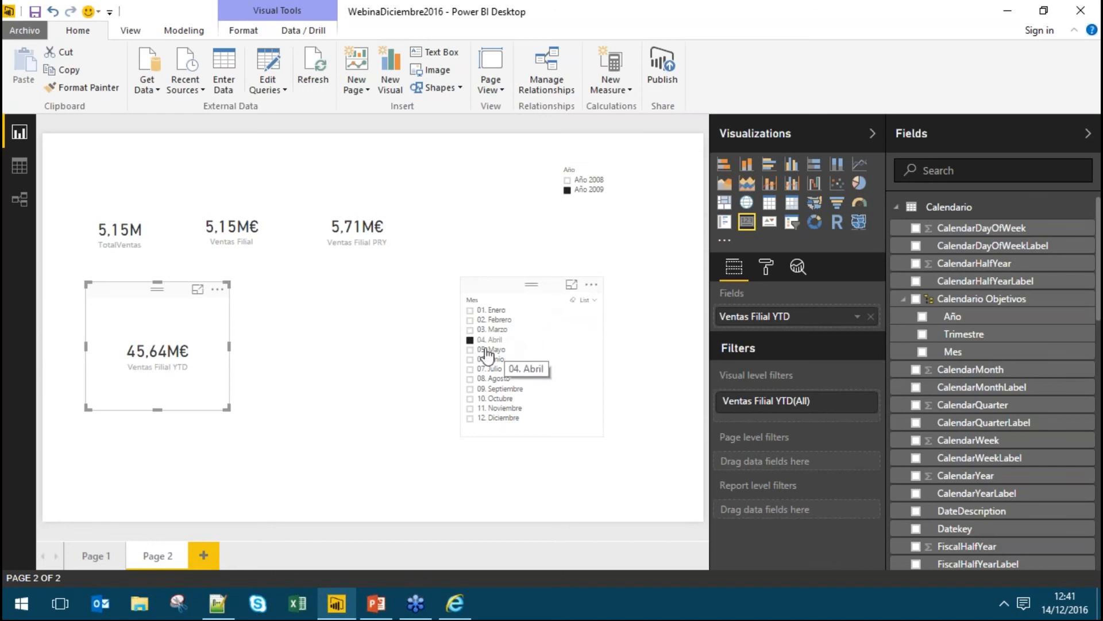
# Show the formula of the Cumplimiento Filial KPI from the Filiales table in the Data view.
pyautogui.click(20, 167)
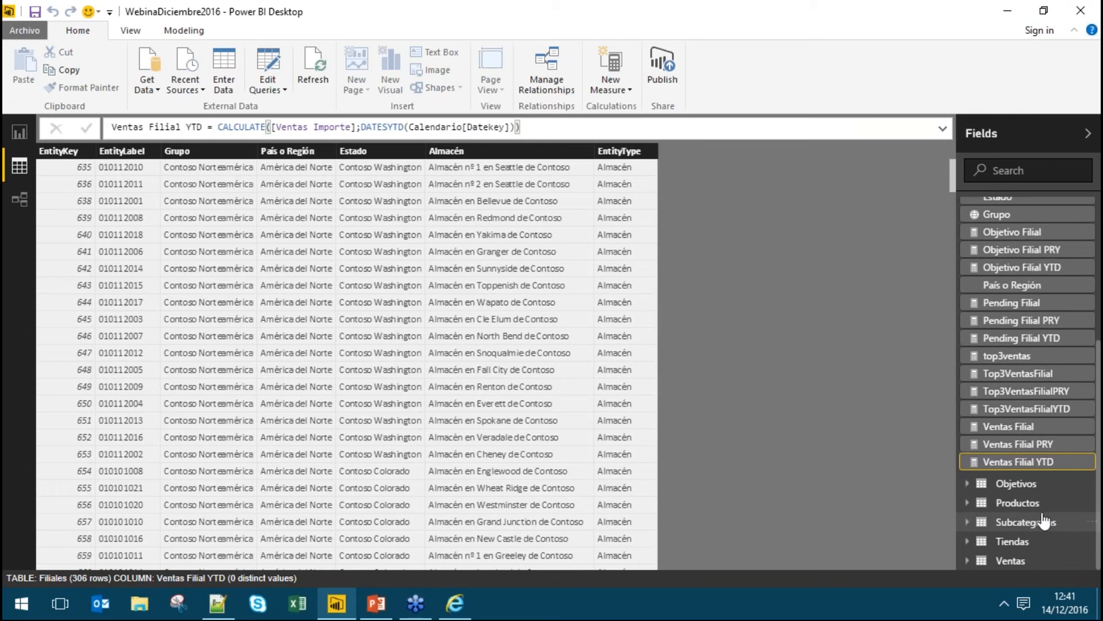
pyautogui.scroll(1, 1065, 485)
pyautogui.scroll(2, 1065, 484)
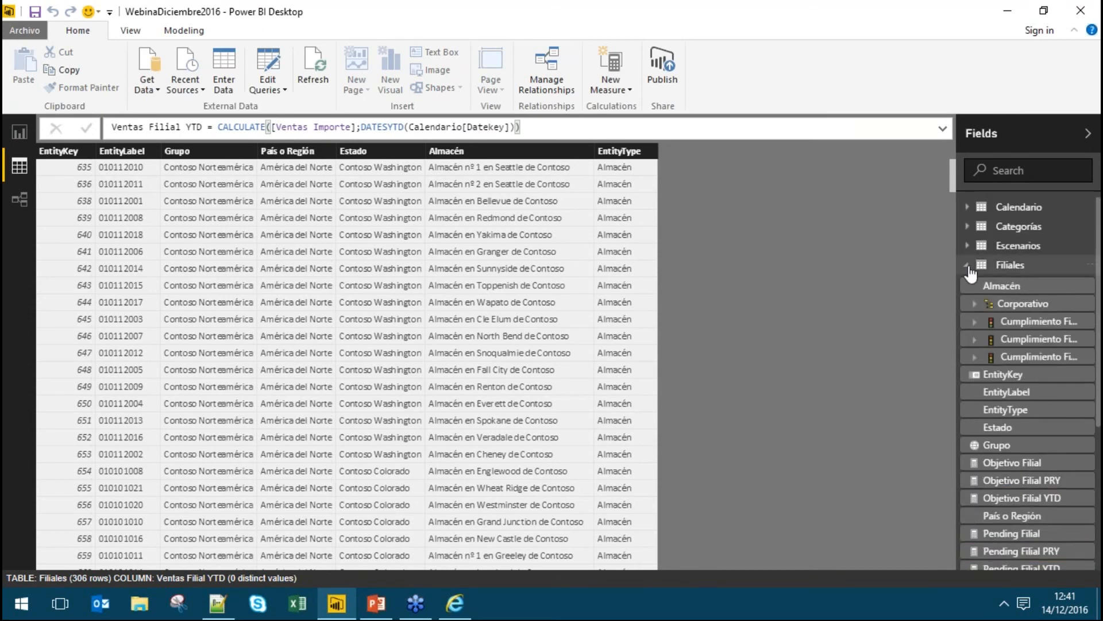
pyautogui.click(1058, 325)
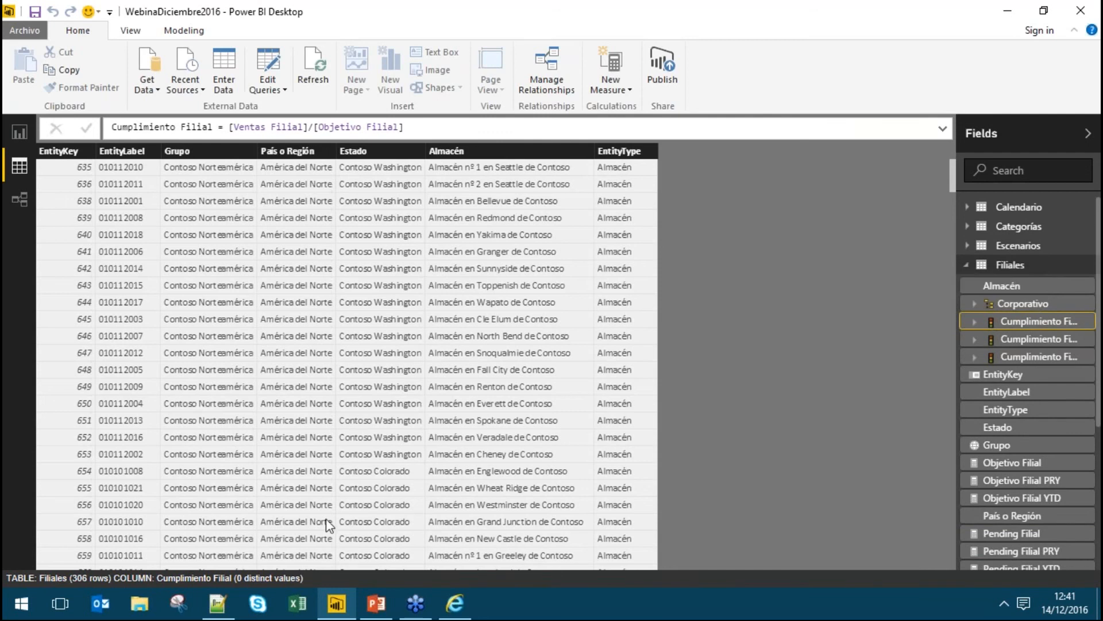
# Switch to File Explorer and open the workbook WebinaDiciembre2016.xlsx from the Escritorio folder in Excel.
pyautogui.click(140, 603)
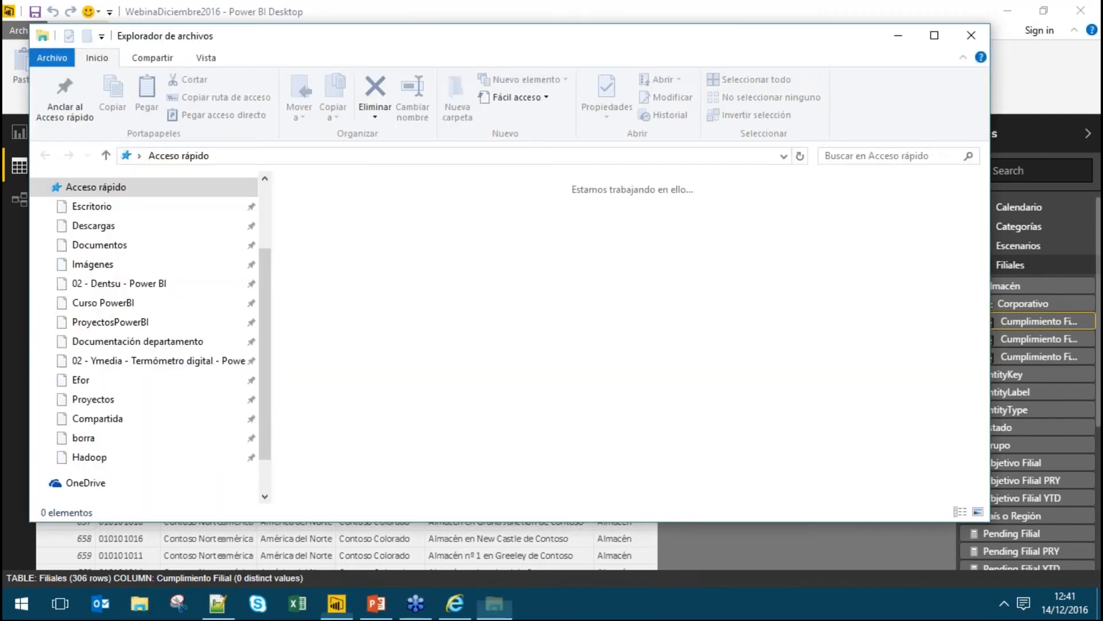
pyautogui.click(91, 207)
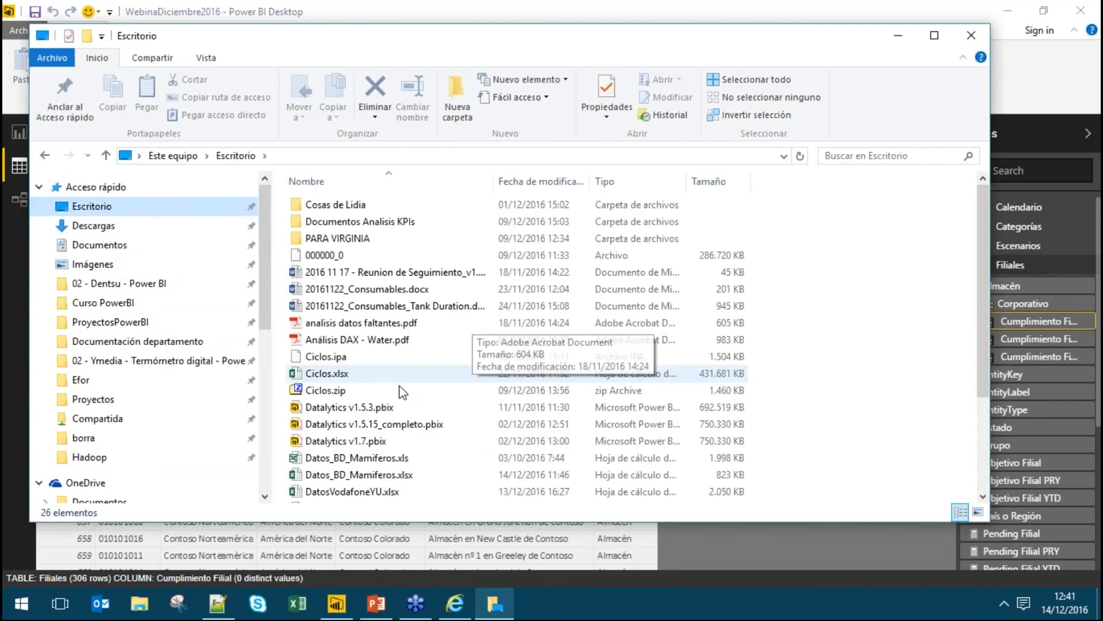
pyautogui.scroll(-3, 379, 420)
pyautogui.click(368, 478)
pyautogui.press('Return')
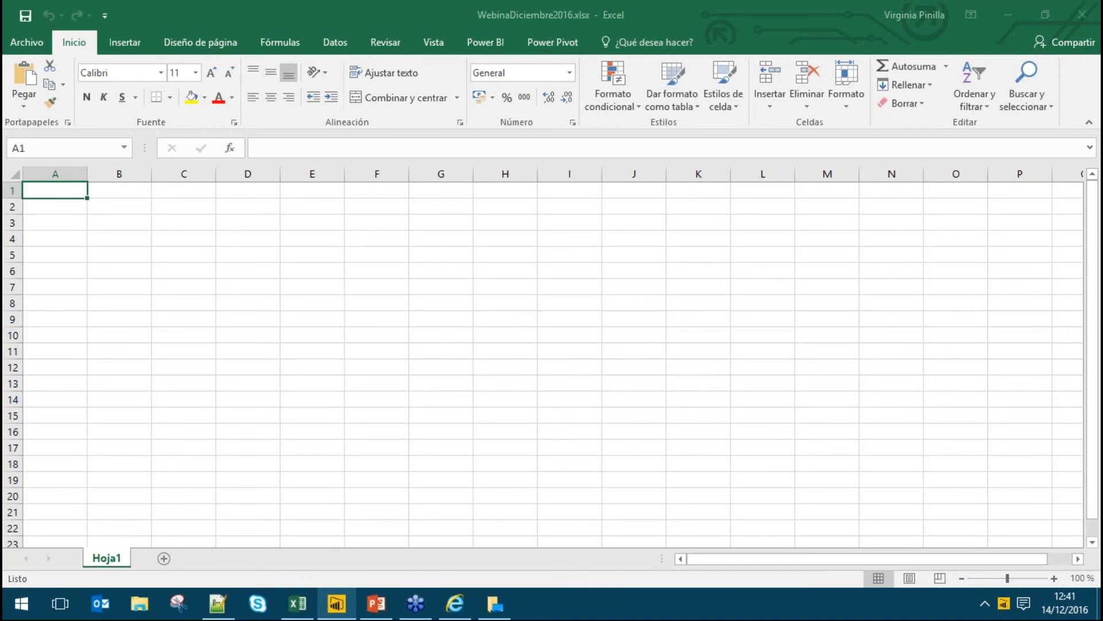
# Show the workbook's list of queries to review the tables loaded into it.
pyautogui.click(339, 46)
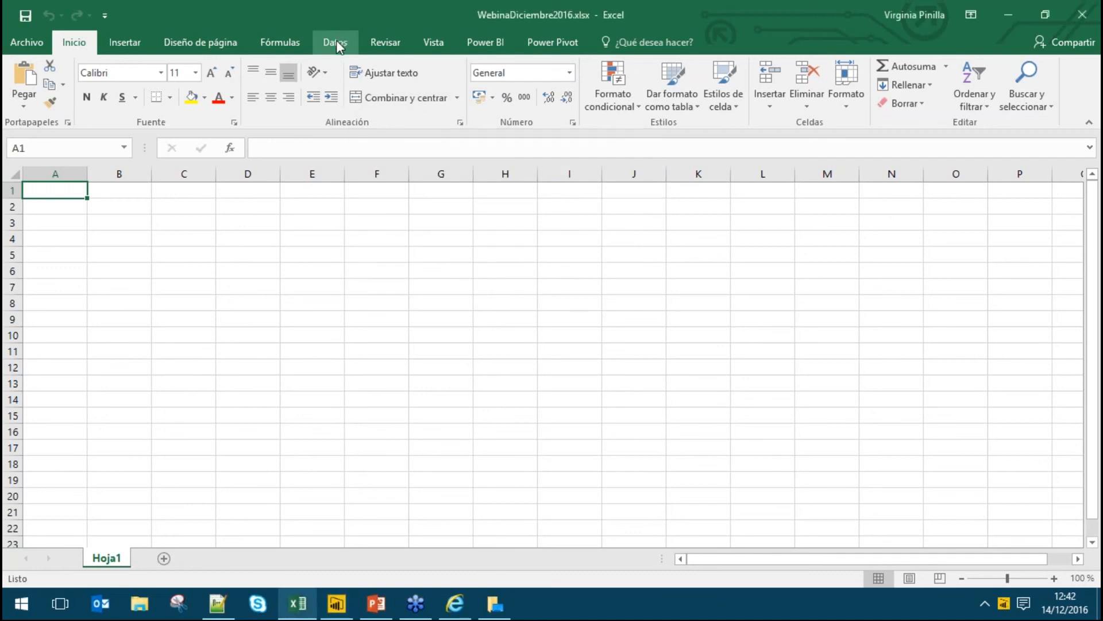
pyautogui.click(338, 45)
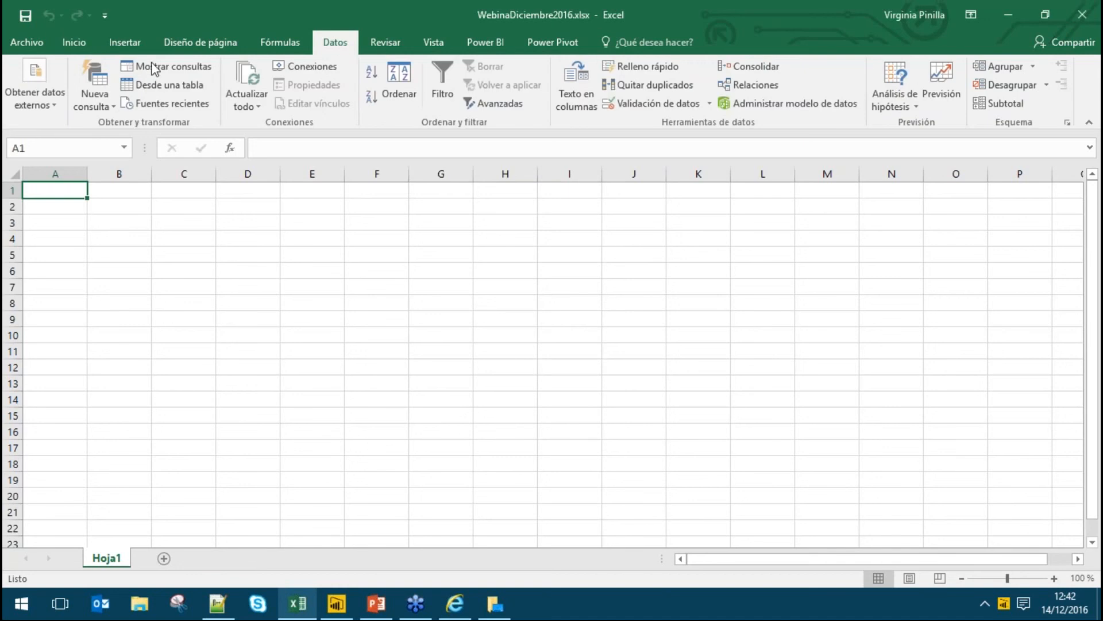
pyautogui.click(200, 68)
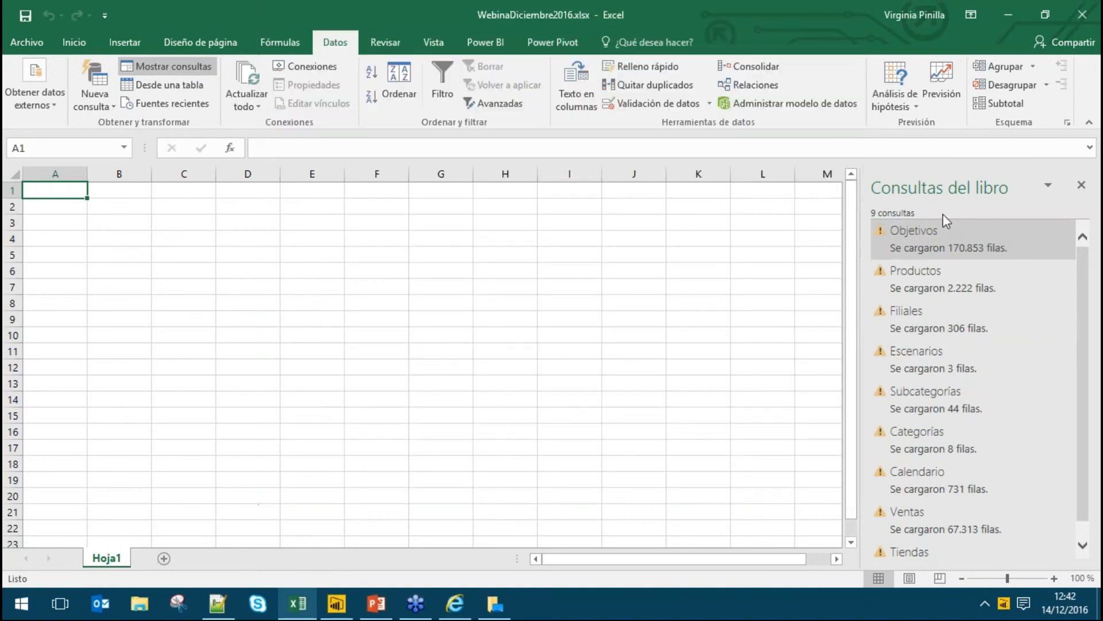
pyautogui.moveTo(917, 256)
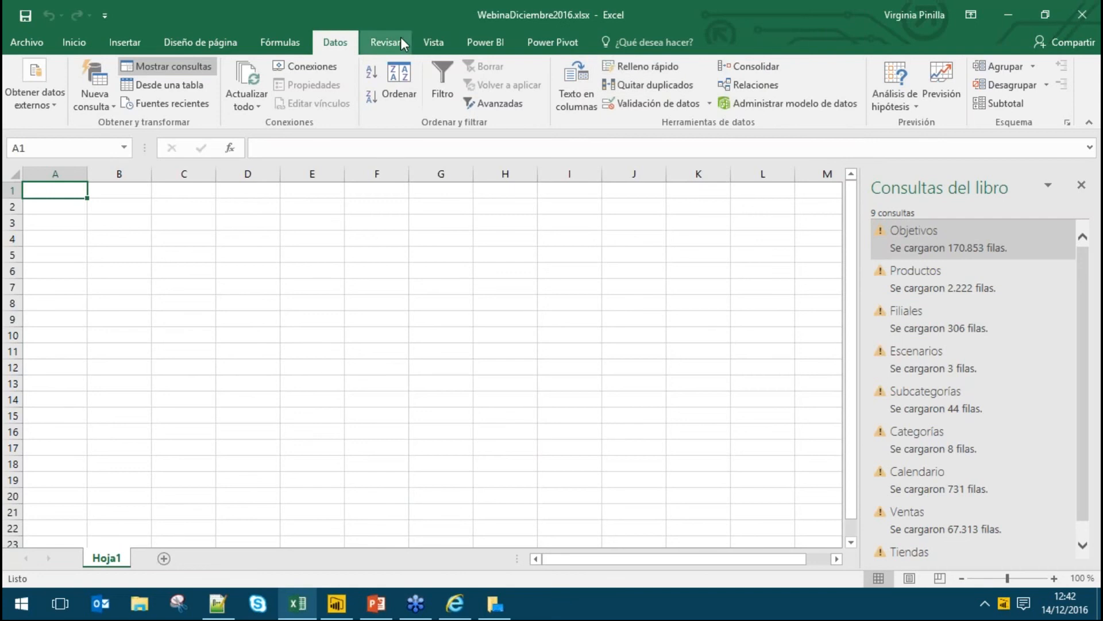
# Open the Power Pivot data model and inspect the sales measures in the Filiales table, starting with Ventas Filial YTD.
pyautogui.click(556, 43)
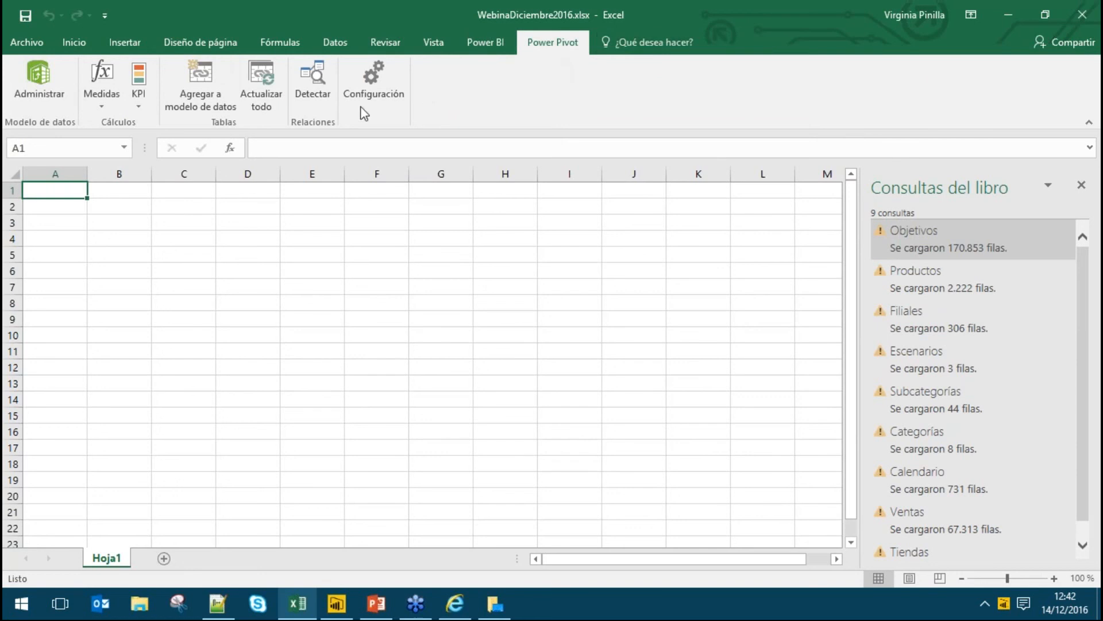
pyautogui.click(43, 83)
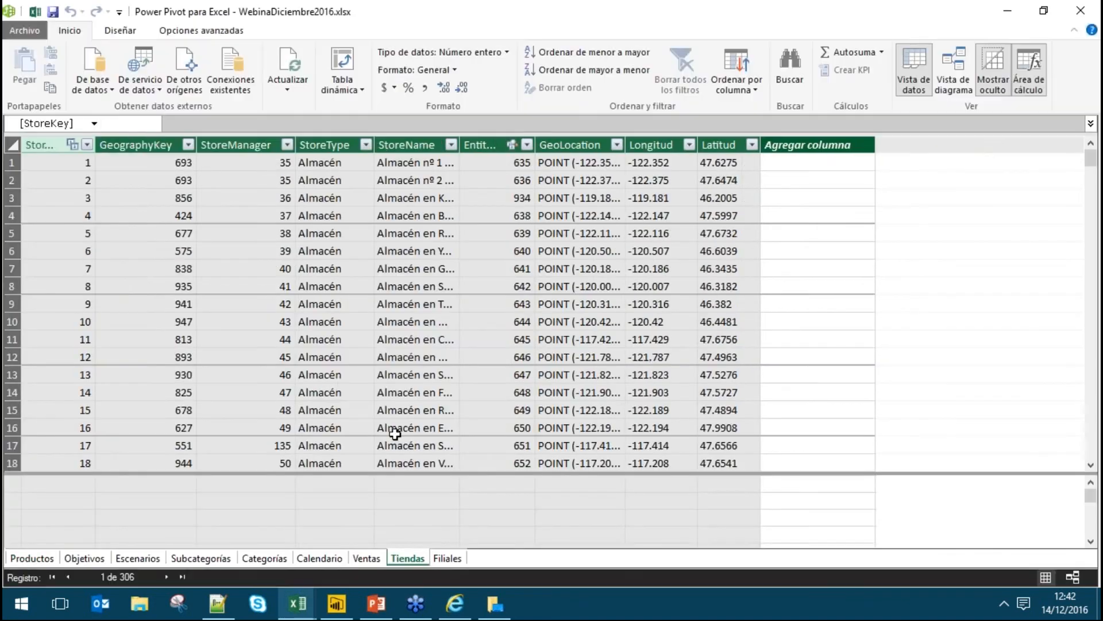
pyautogui.click(450, 562)
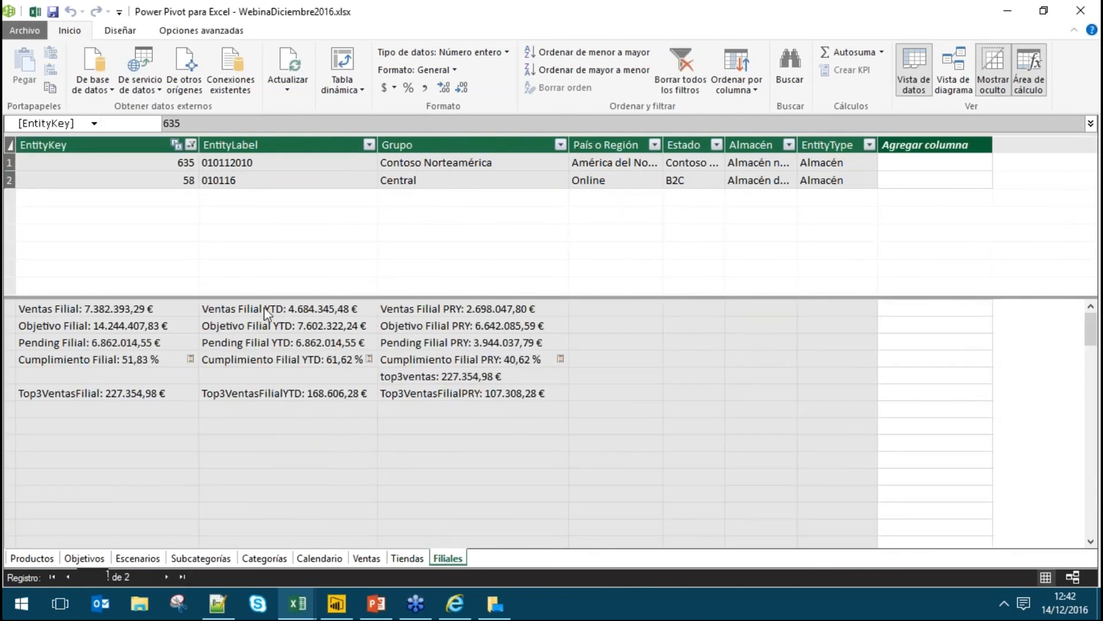
pyautogui.click(264, 307)
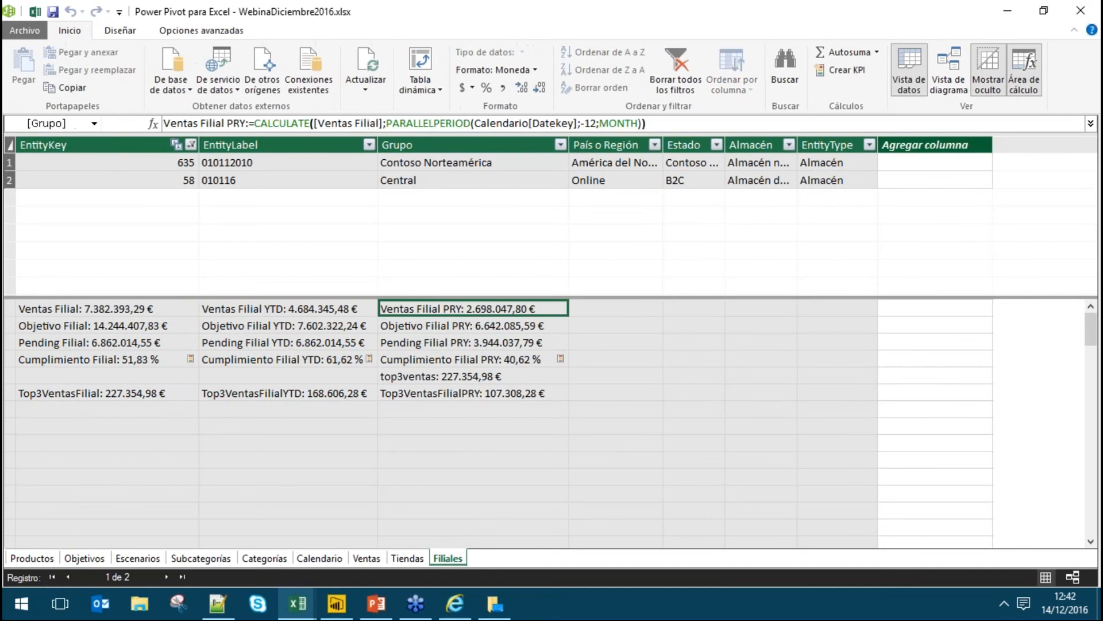
# Inspect the formulas of the Ventas Filial, Cumplimiento Filial and Pending Filial measures, and show the actions available for Pending Filial.
pyautogui.click(126, 310)
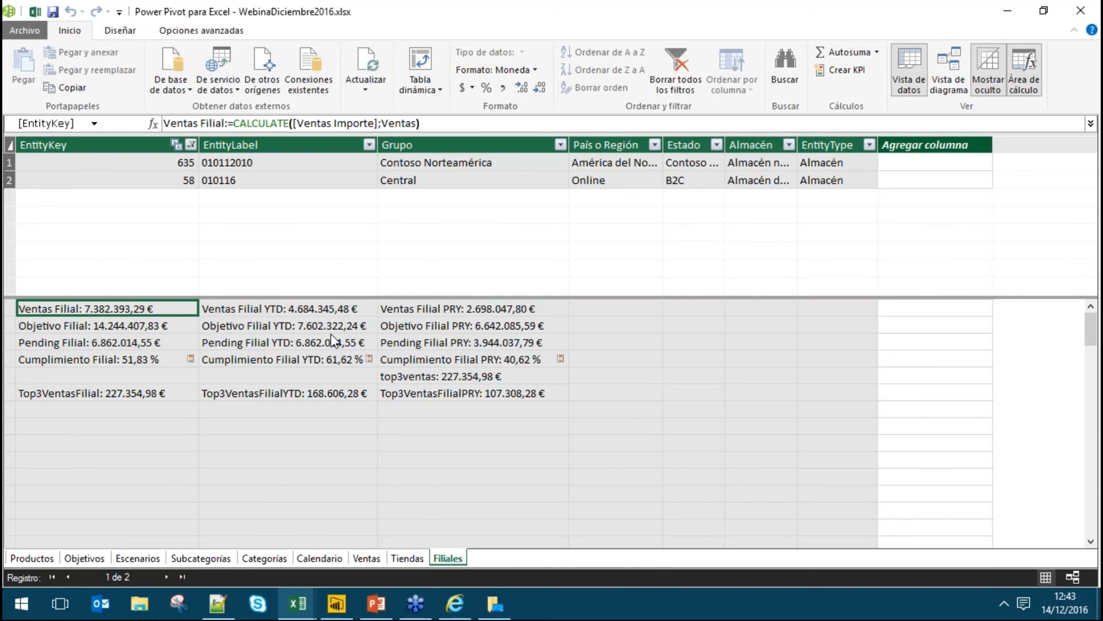
pyautogui.click(152, 362)
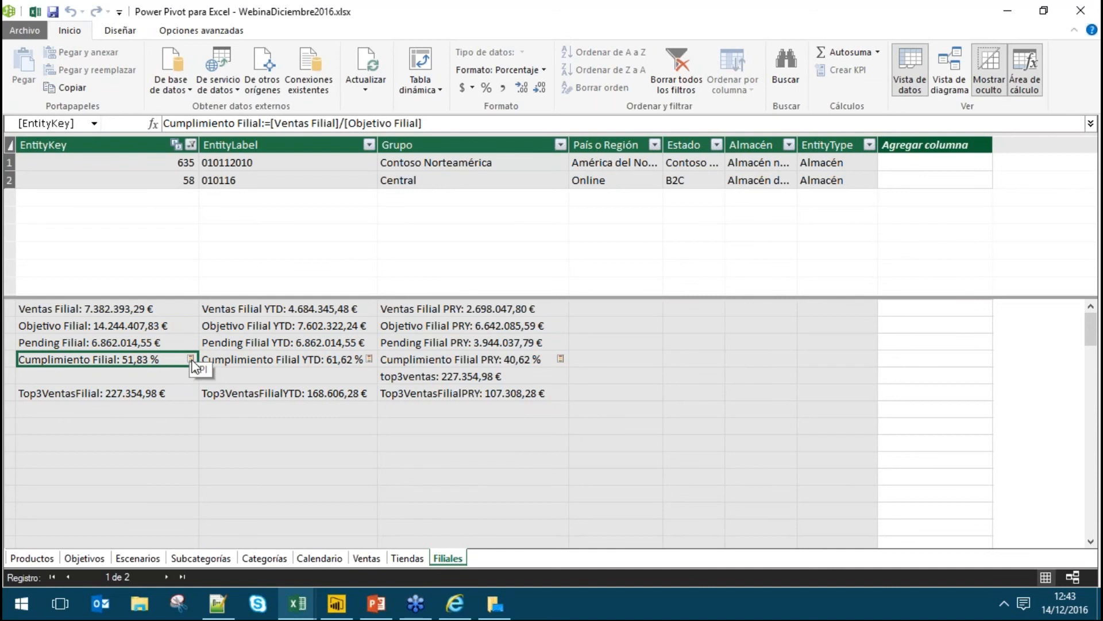
pyautogui.click(150, 344)
pyautogui.rightClick(150, 342)
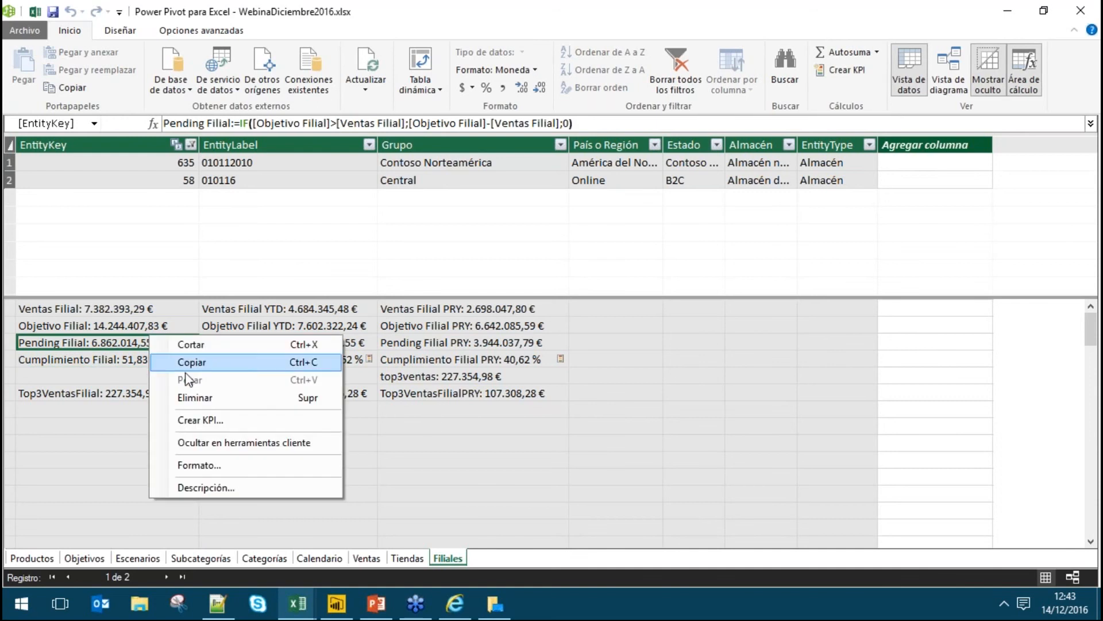
# Review the KPI settings of Cumplimiento Filial, try a lower status threshold of 0,93, and discard the change.
pyautogui.click(121, 359)
pyautogui.rightClick(156, 362)
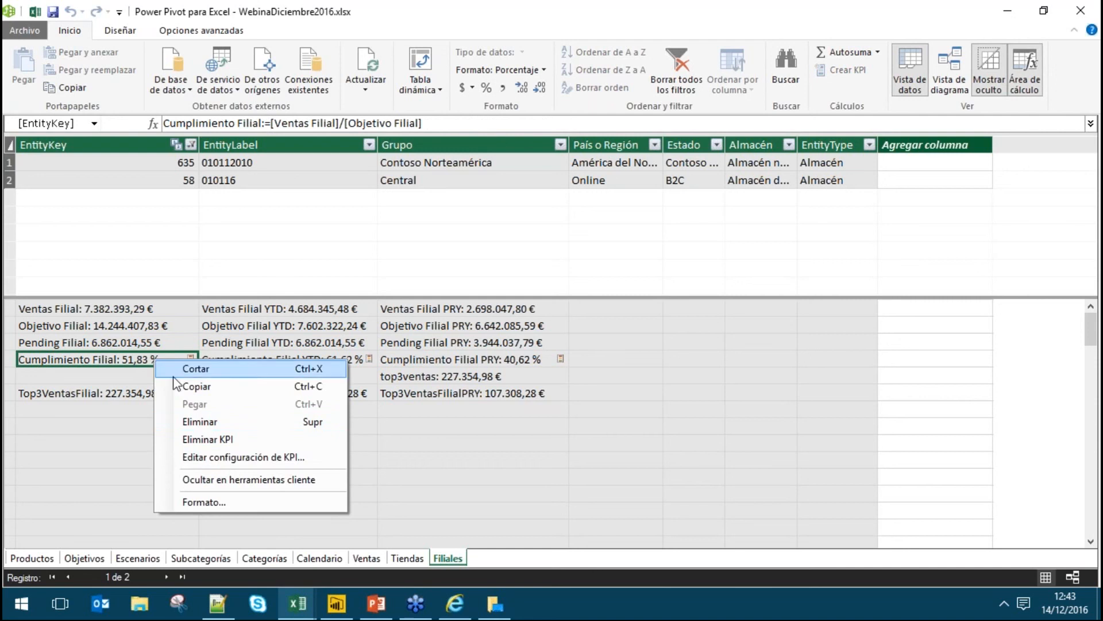
pyautogui.click(289, 458)
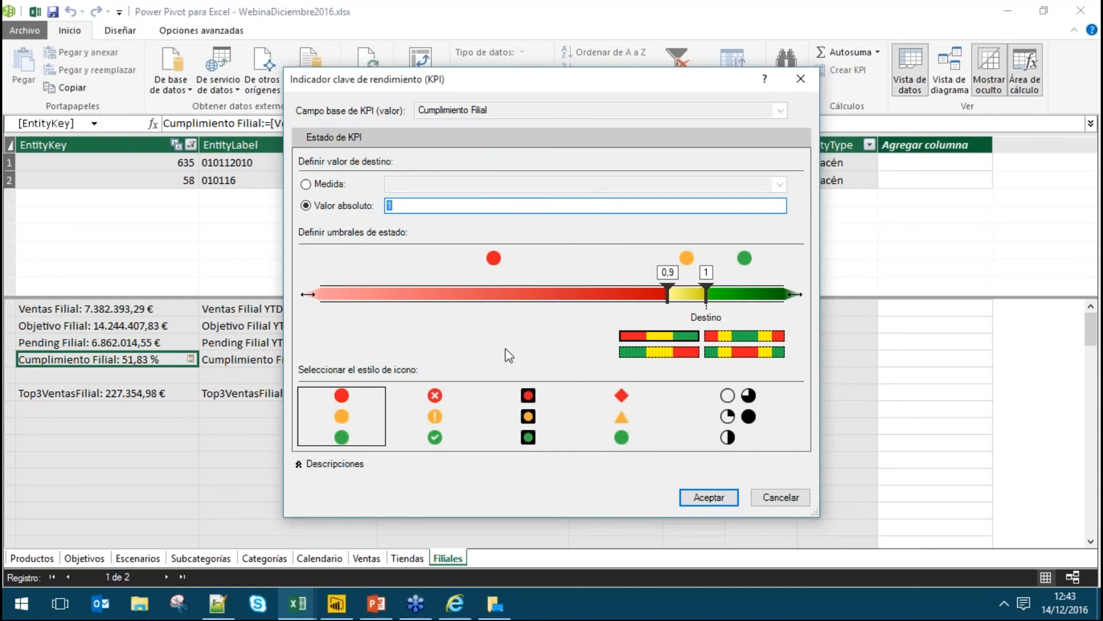
pyautogui.moveTo(668, 293)
pyautogui.mouseDown()
pyautogui.moveTo(512, 295)
pyautogui.moveTo(666, 298)
pyautogui.moveTo(525, 295)
pyautogui.moveTo(649, 295)
pyautogui.moveTo(610, 296)
pyautogui.moveTo(679, 306)
pyautogui.mouseUp()
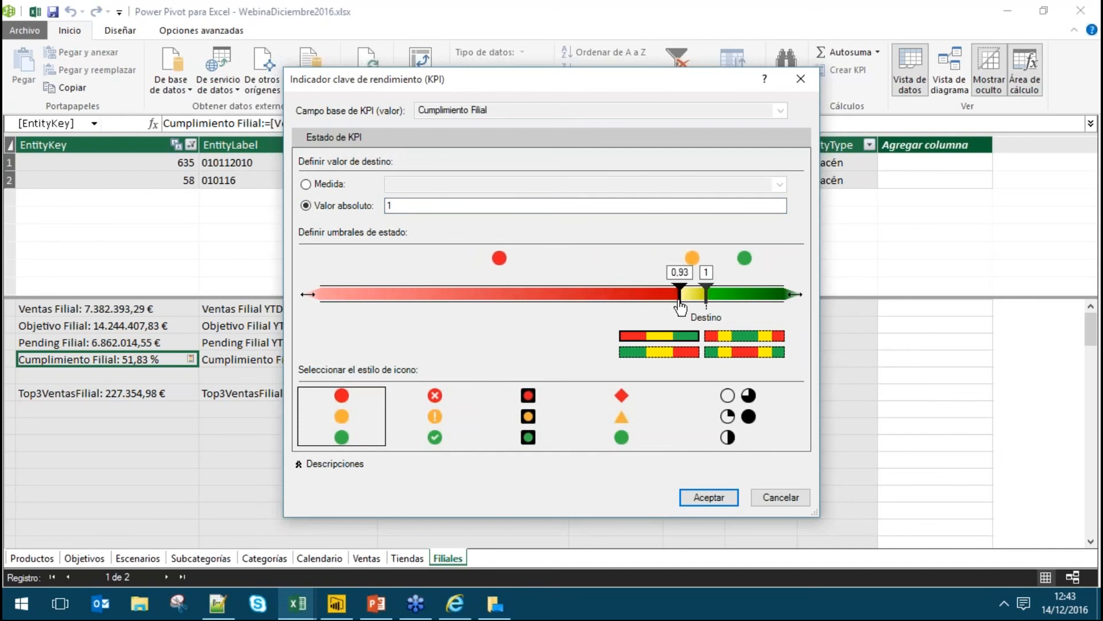
pyautogui.click(788, 499)
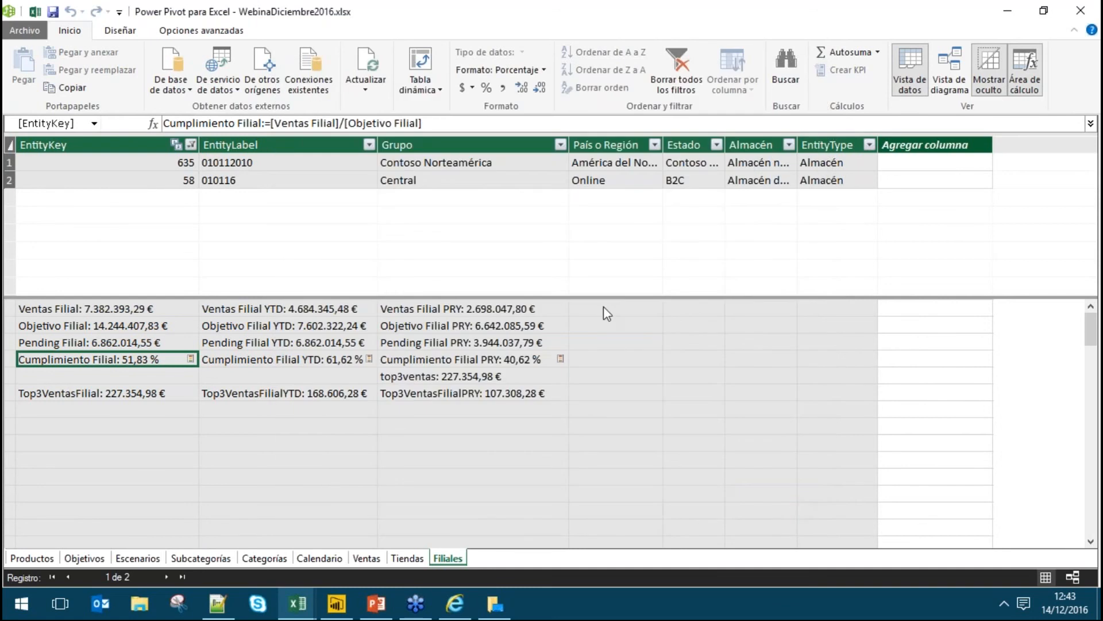
# Close the Power Pivot data model and the workbook WebinaDiciembre2016.xlsx without saving changes.
pyautogui.click(1081, 11)
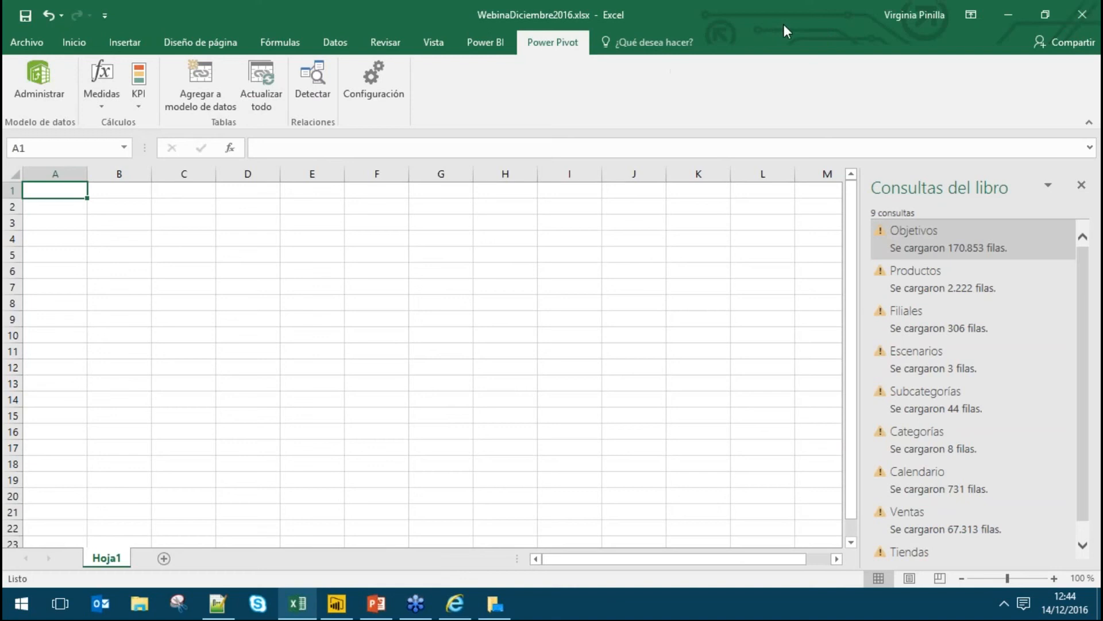
pyautogui.click(1092, 13)
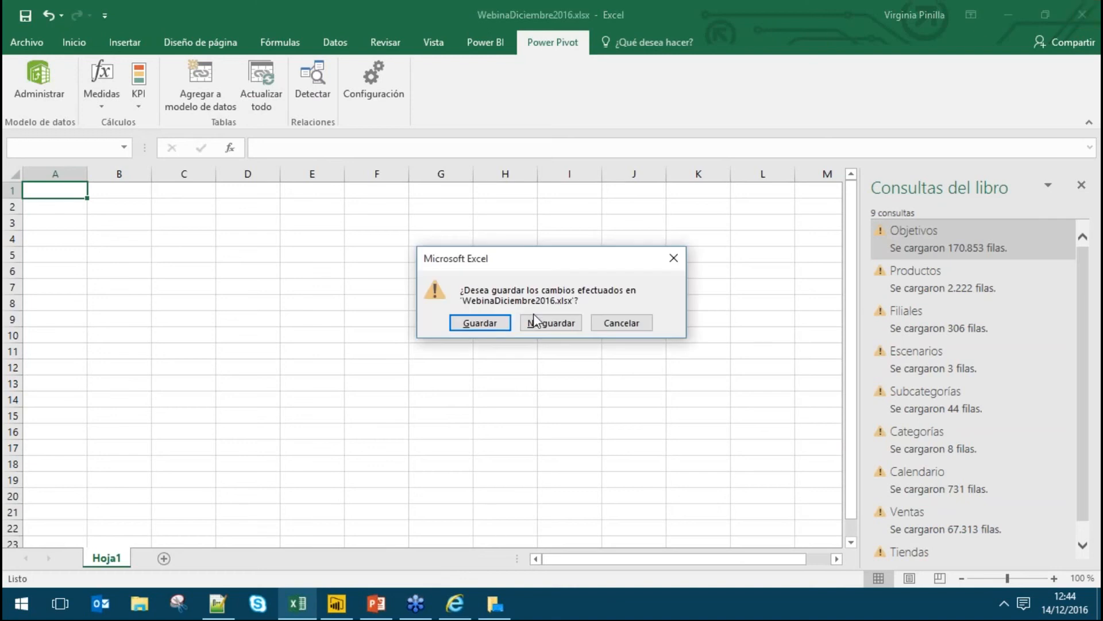
pyautogui.click(541, 328)
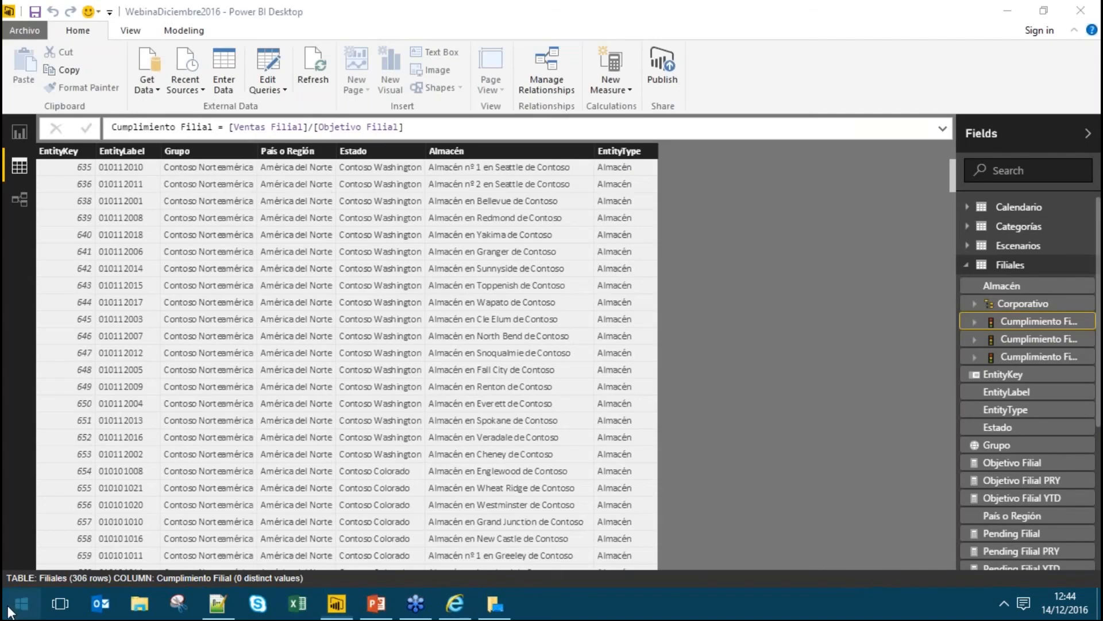
# Start a second, untitled Power BI Desktop report and dismiss its welcome screen.
pyautogui.click(21, 604)
pyautogui.click(244, 403)
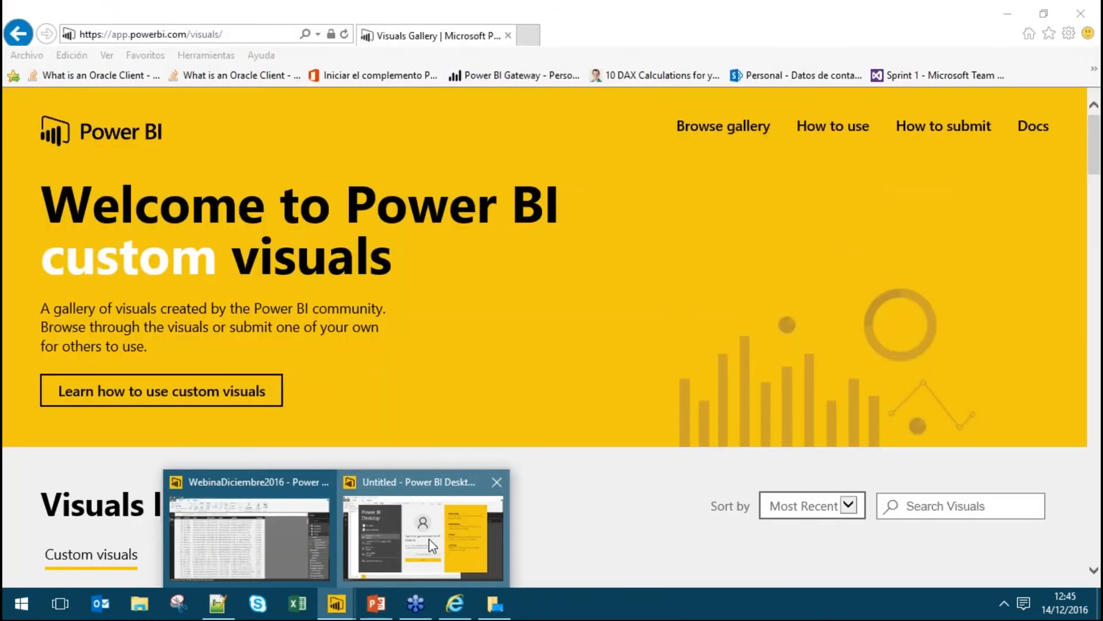
pyautogui.click(422, 526)
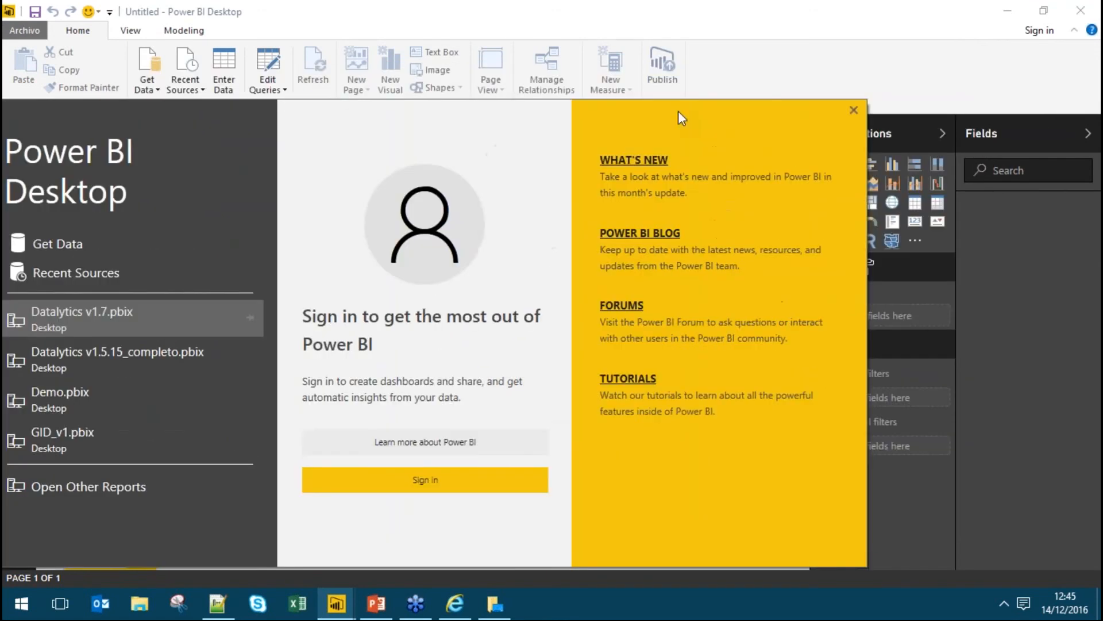
pyautogui.click(785, 136)
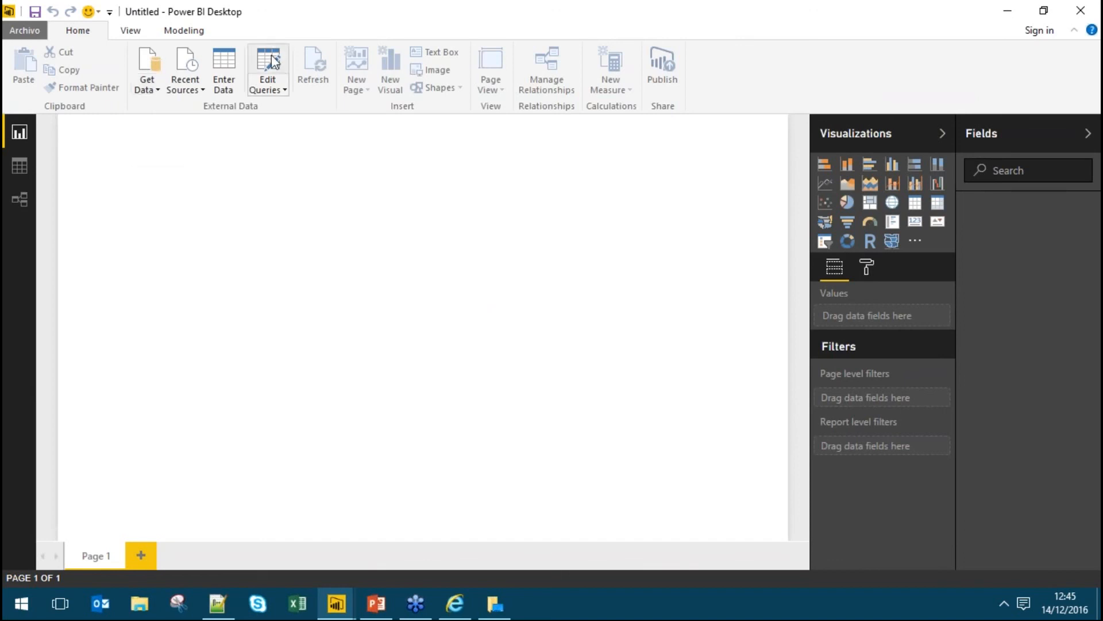
# Import the Excel workbook contents of WebinaDiciembre2016.xlsx from the Escritorio folder into the untitled report.
pyautogui.click(149, 92)
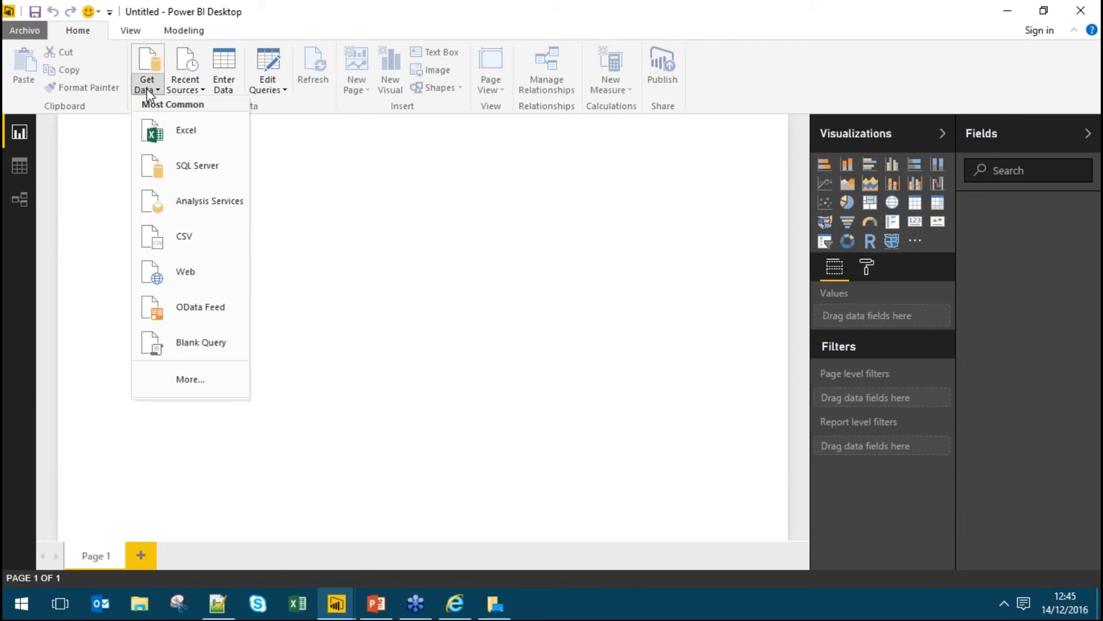
pyautogui.click(33, 26)
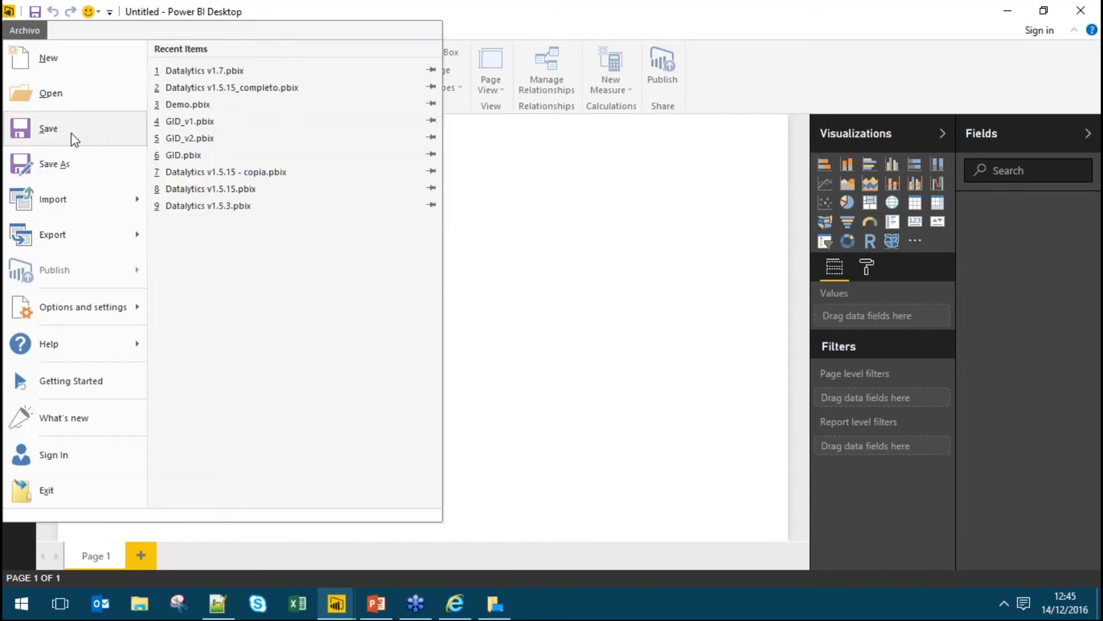
pyautogui.moveTo(82, 209)
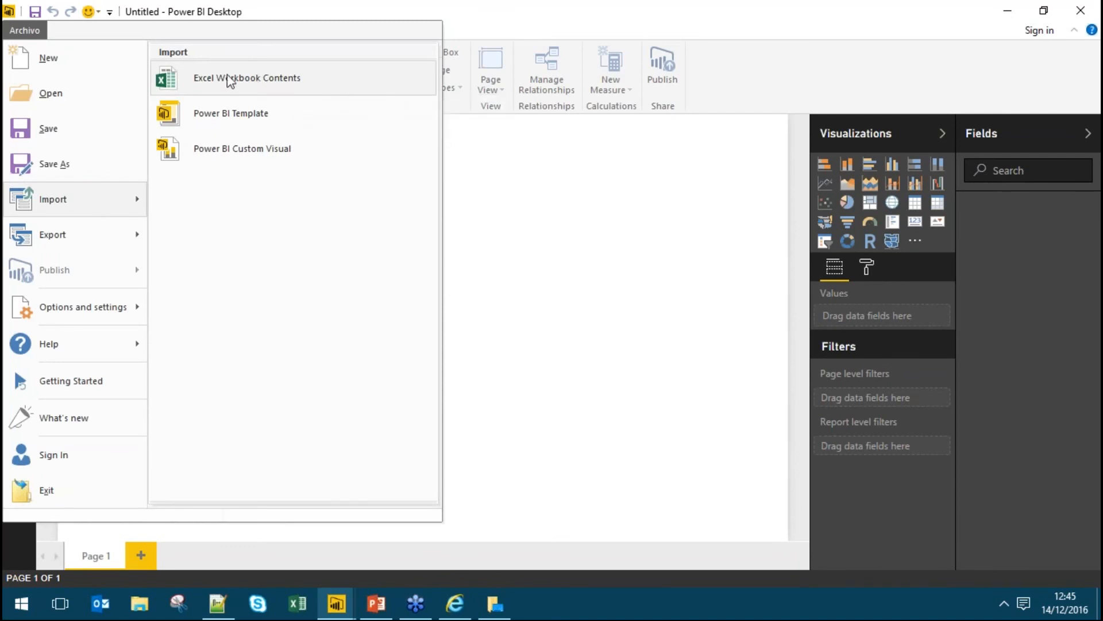
pyautogui.click(297, 91)
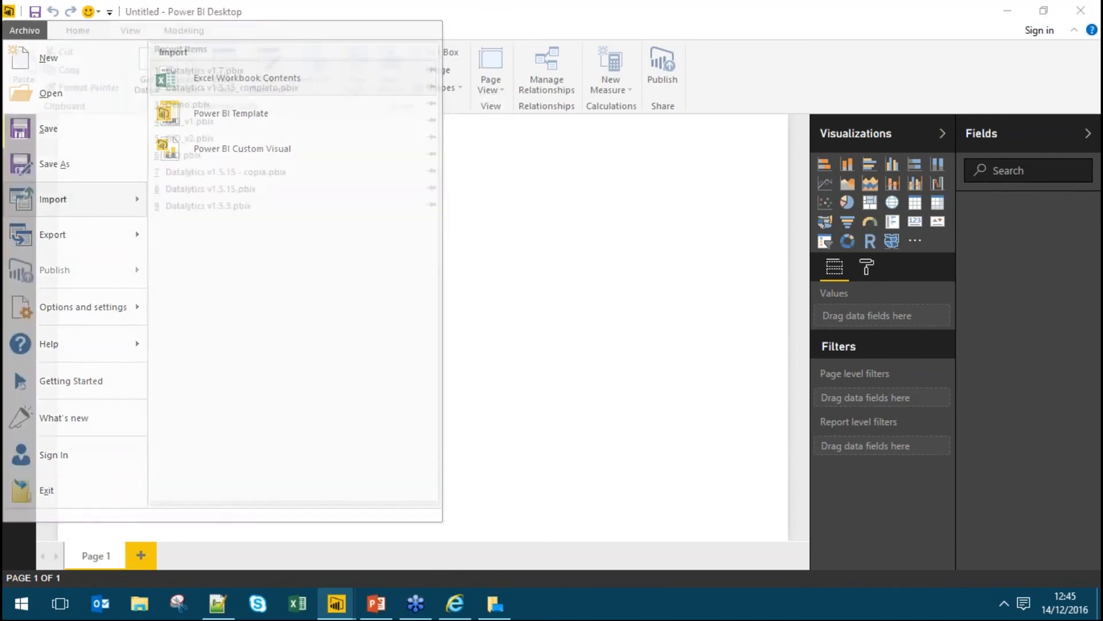
pyautogui.click(326, 272)
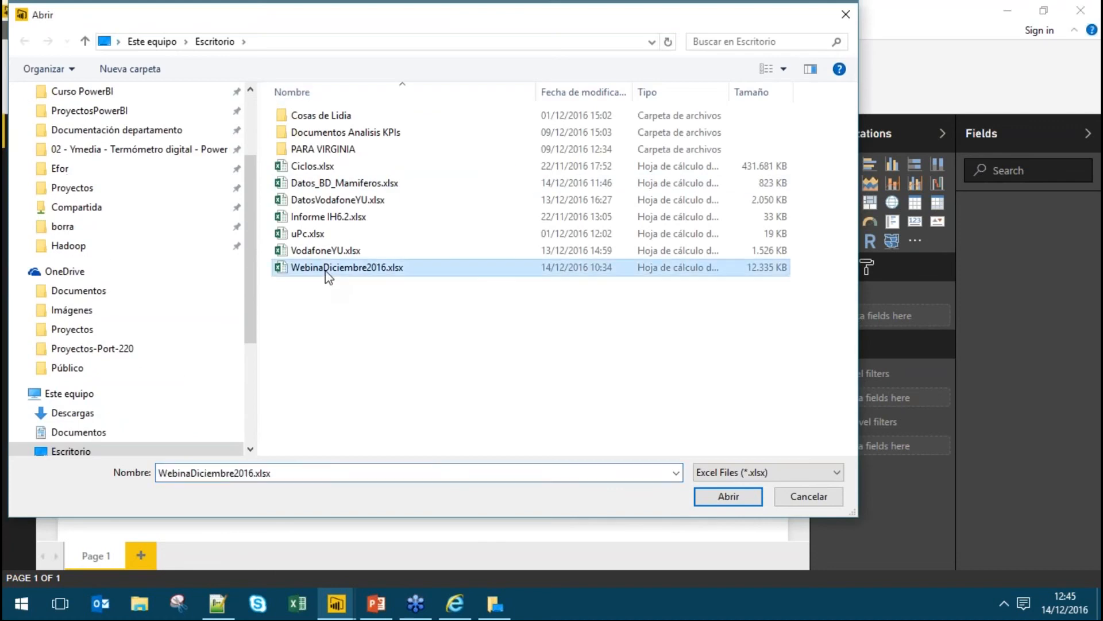
pyautogui.click(728, 498)
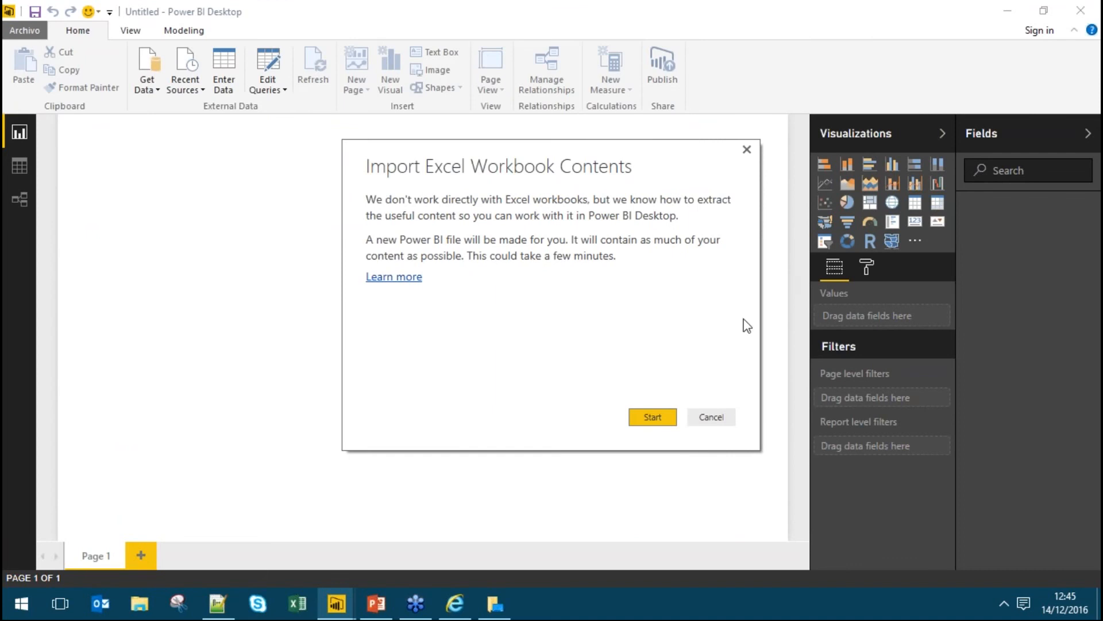
pyautogui.click(648, 427)
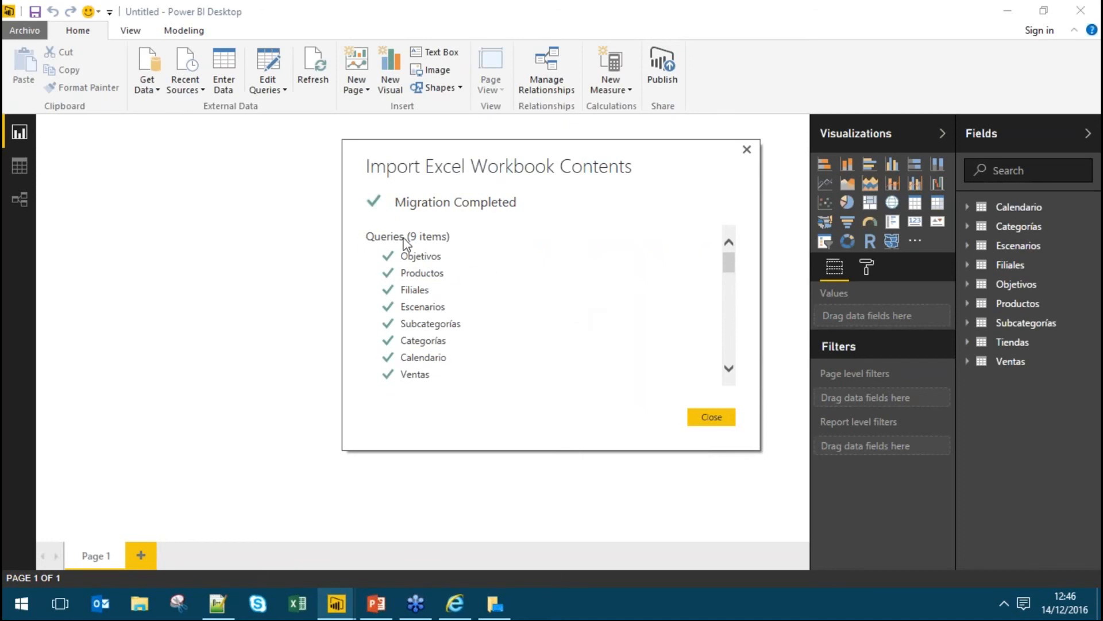
# Review the migrated queries, data model tables, KPIs and measures in the import summary, and close it.
pyautogui.scroll(-3, 471, 259)
pyautogui.scroll(3, 454, 257)
pyautogui.scroll(-3, 432, 351)
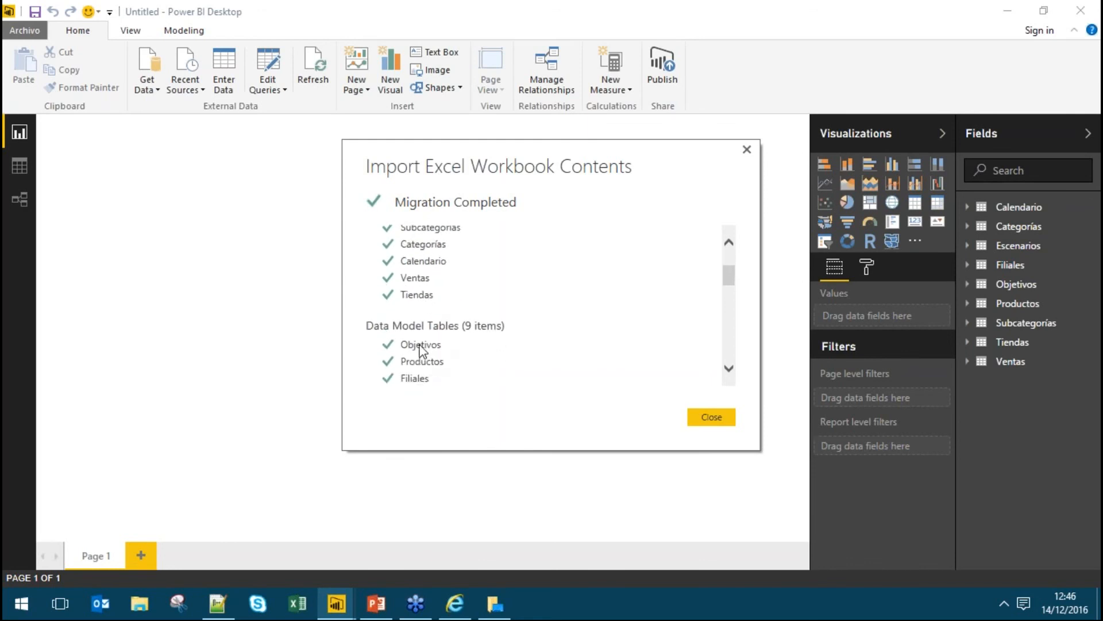
pyautogui.scroll(-2, 419, 350)
pyautogui.scroll(-3, 423, 301)
pyautogui.scroll(-7, 425, 306)
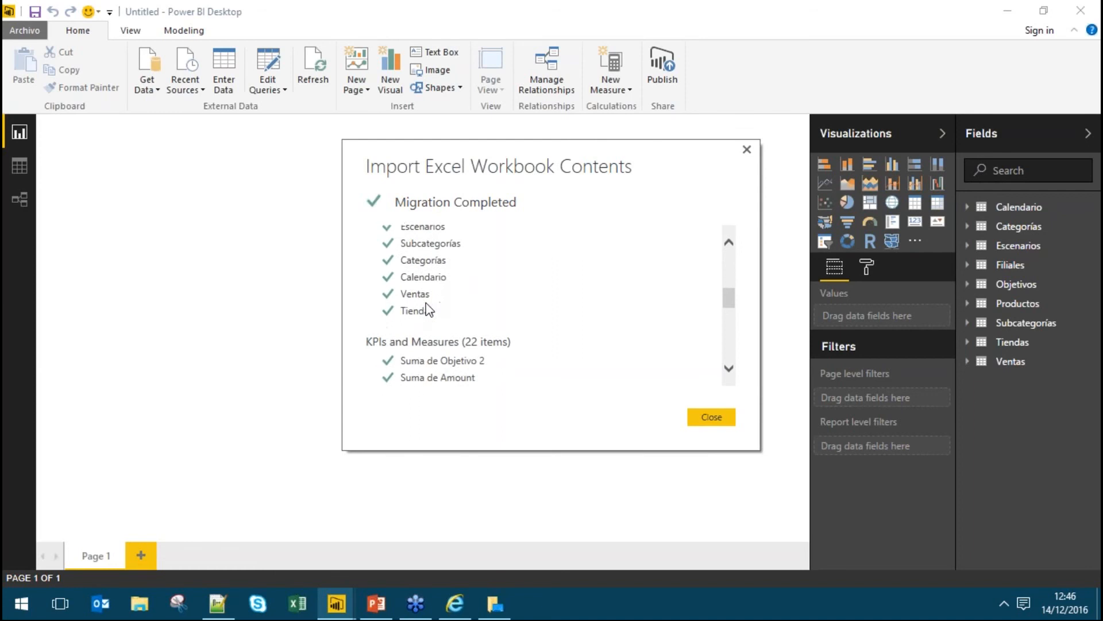
pyautogui.scroll(-4, 426, 306)
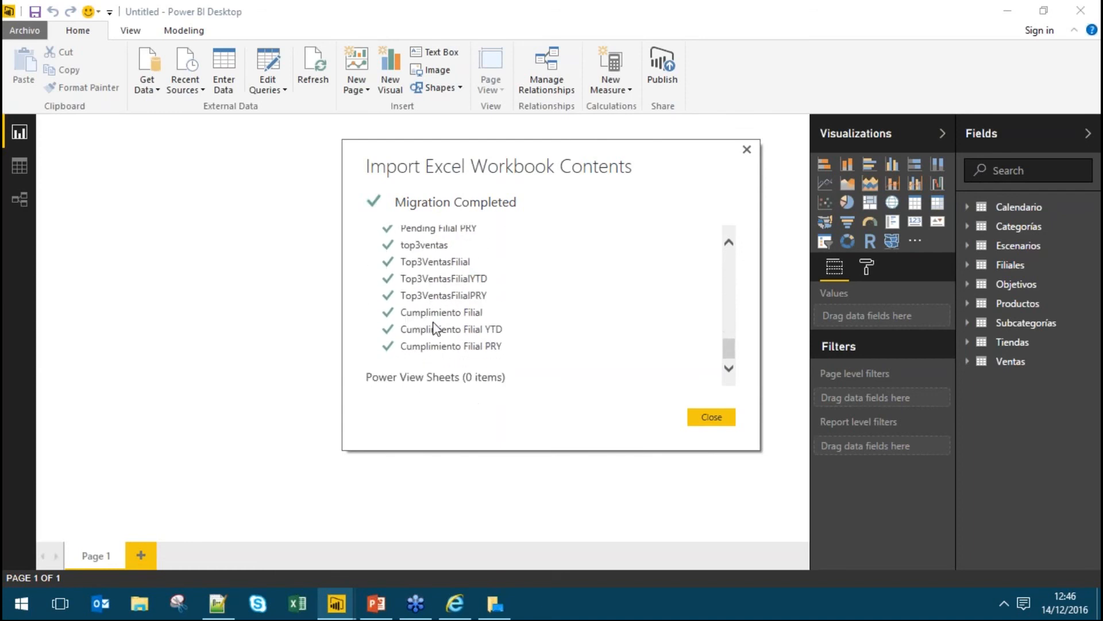
pyautogui.click(730, 417)
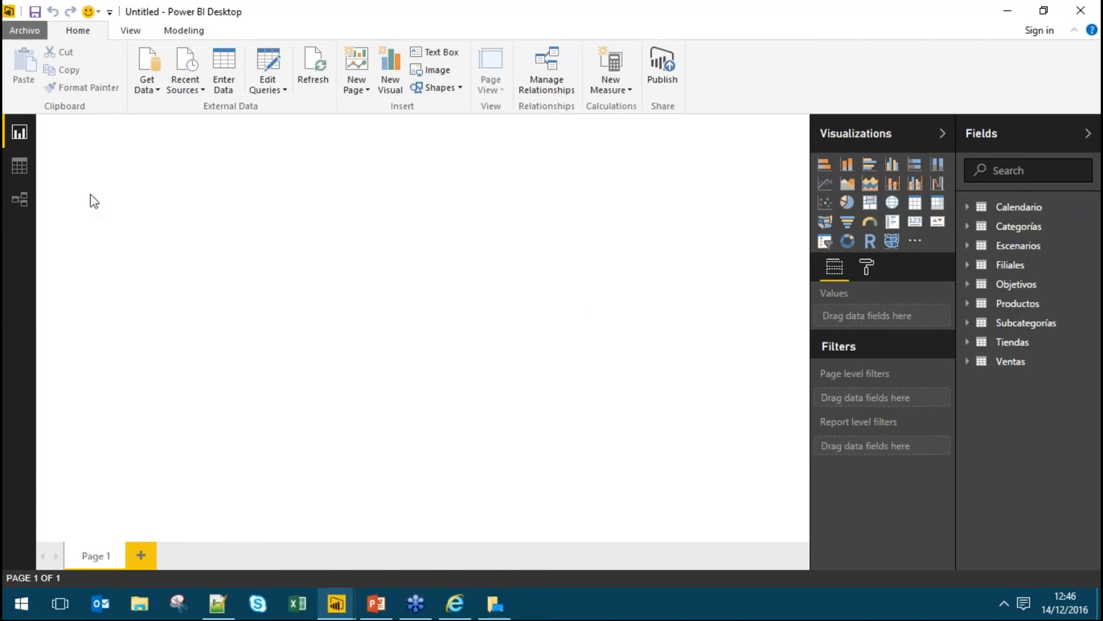
# Examine the imported model's relationships, and expand the Filiales table and its Cumplimiento Filial KPI in the Report view.
pyautogui.click(19, 201)
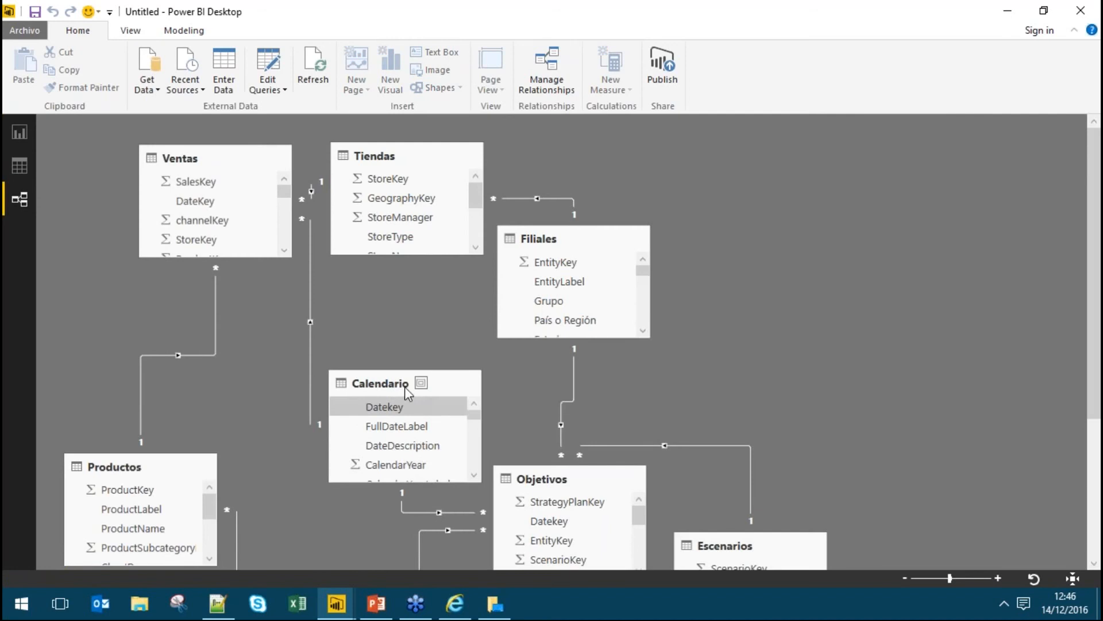
pyautogui.click(20, 136)
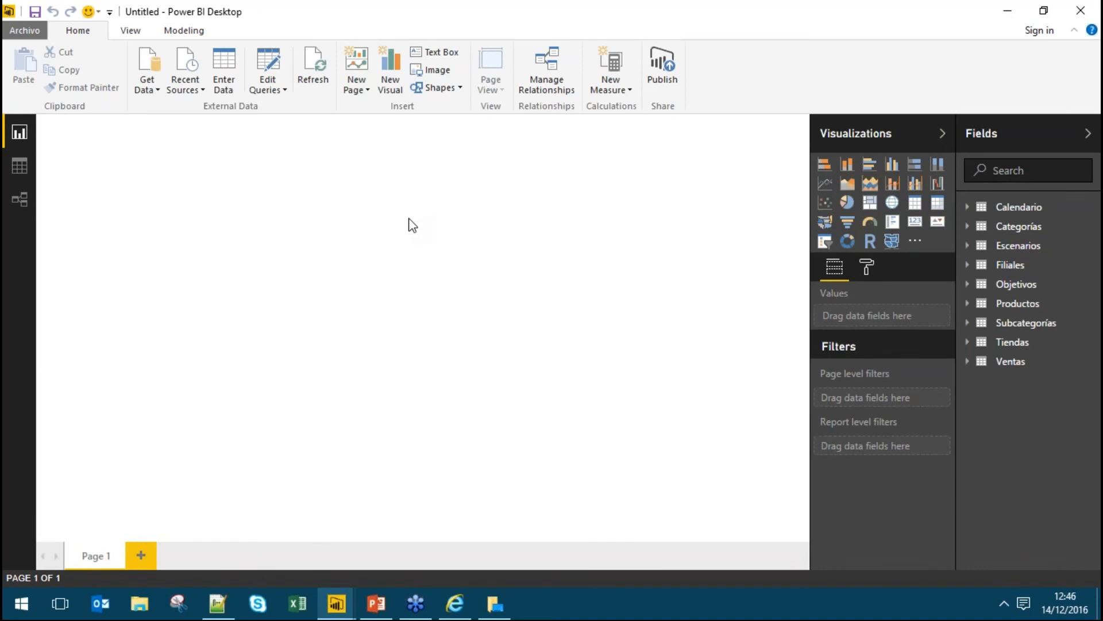
pyautogui.click(970, 267)
pyautogui.click(979, 323)
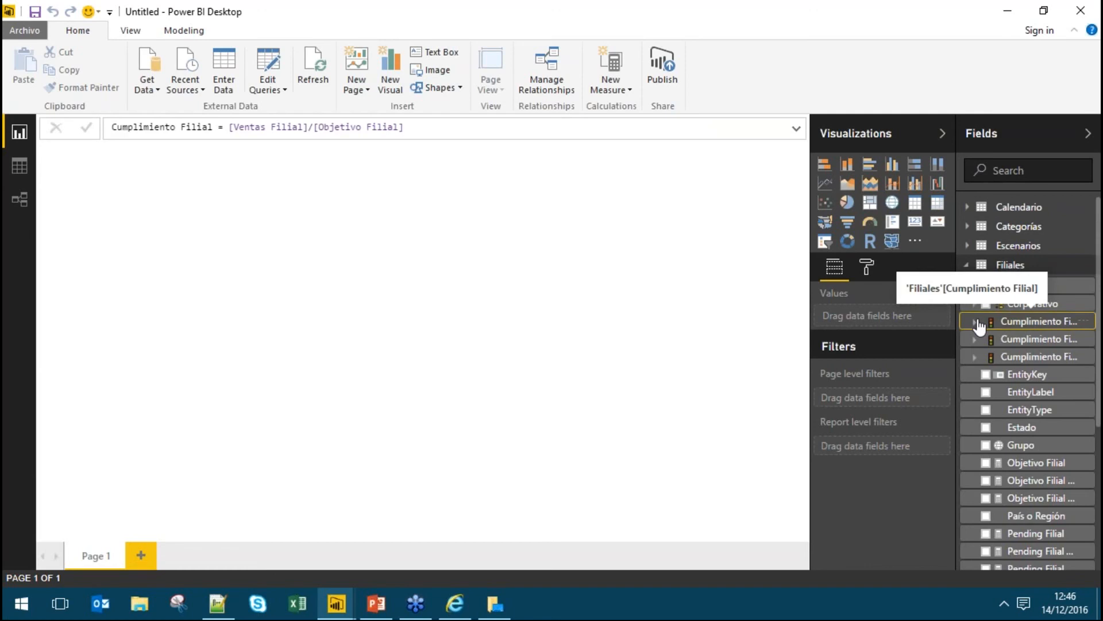
pyautogui.click(975, 323)
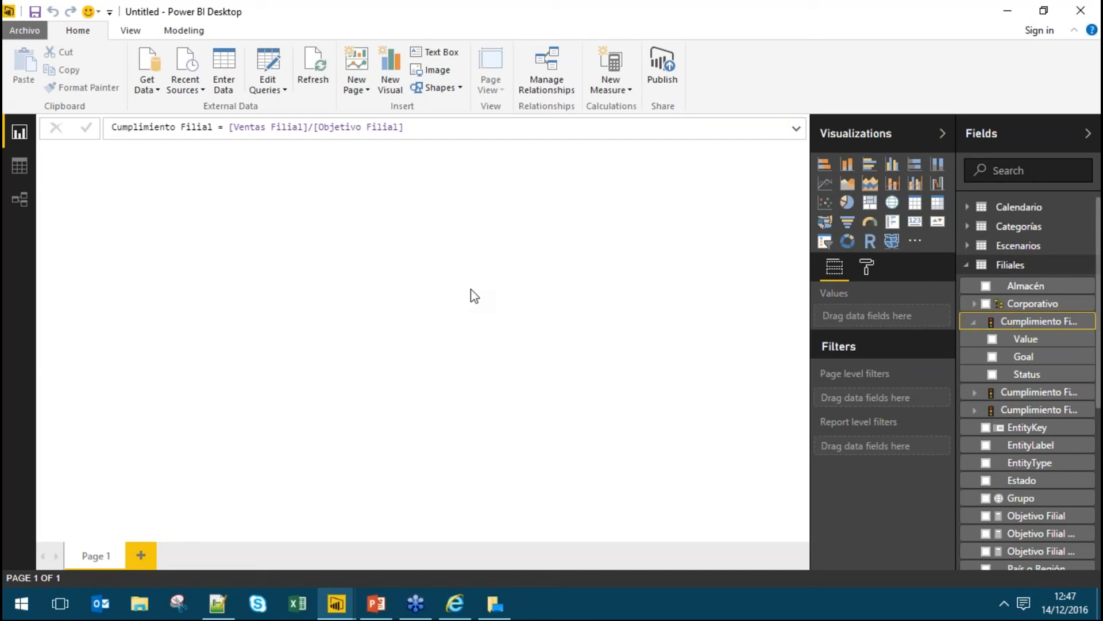
pyautogui.click(474, 296)
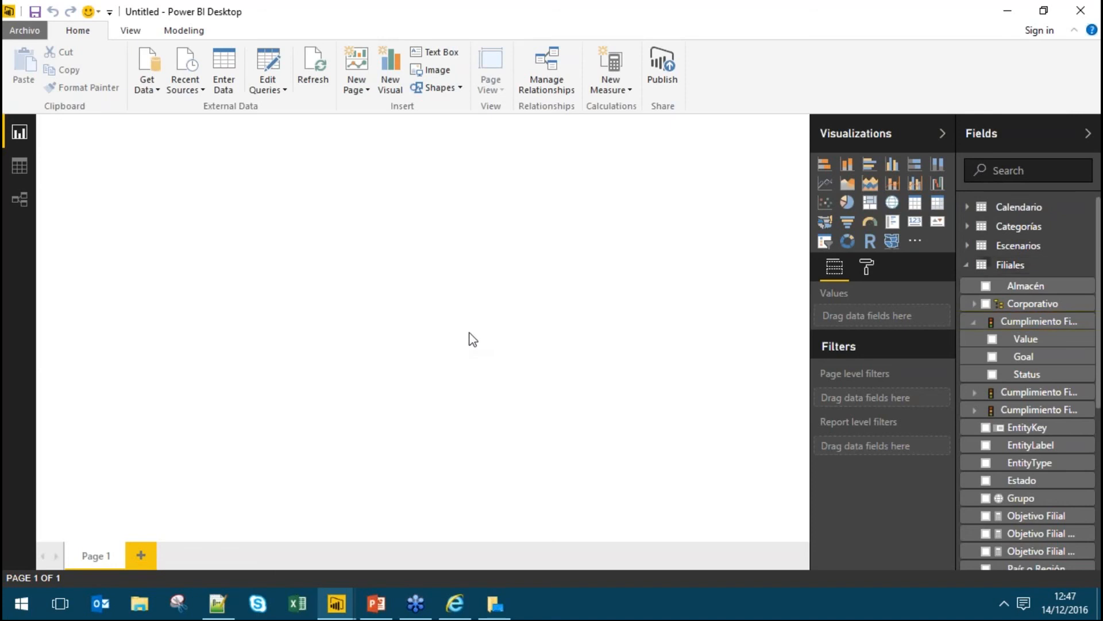
# Switch to the WebinaDiciembre2016 report window and show Page 1 in the Report view.
pyautogui.moveTo(334, 607)
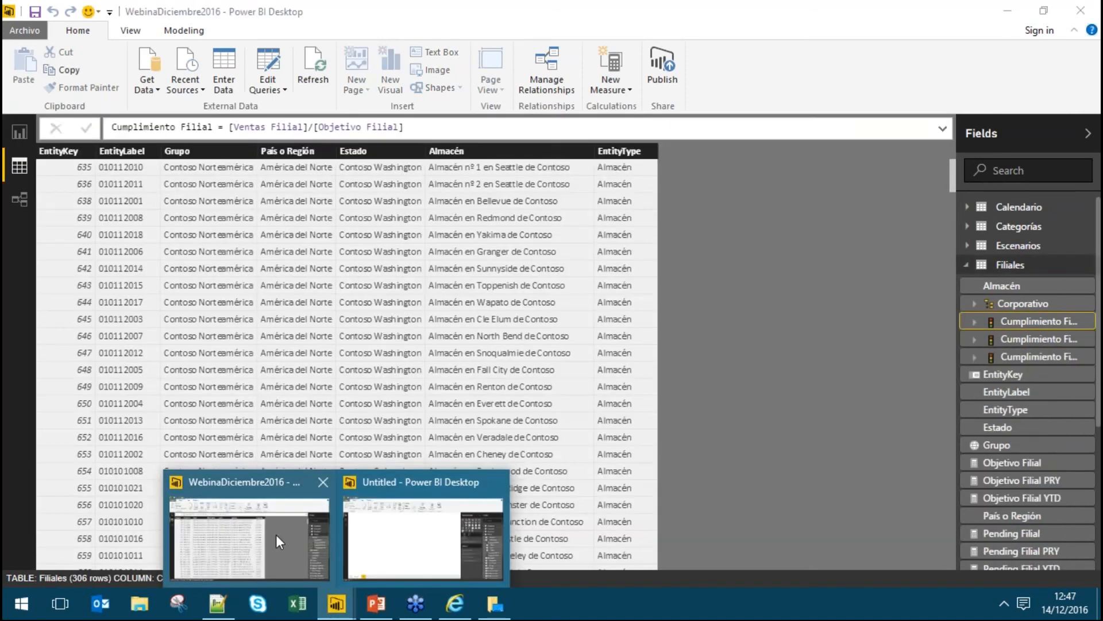
pyautogui.click(276, 540)
pyautogui.click(23, 132)
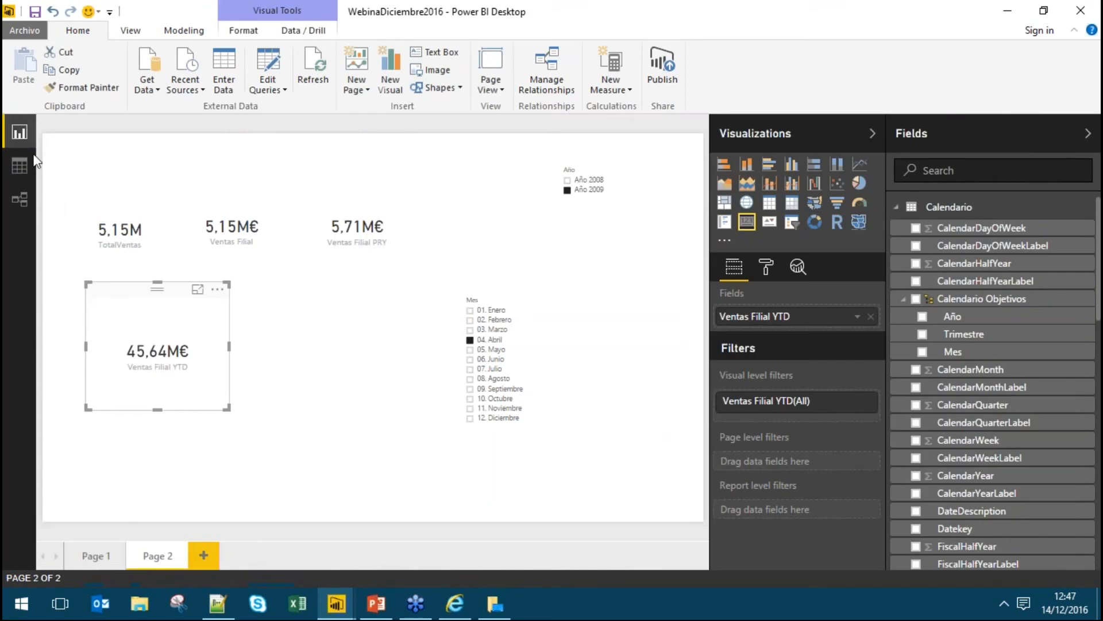
pyautogui.click(107, 555)
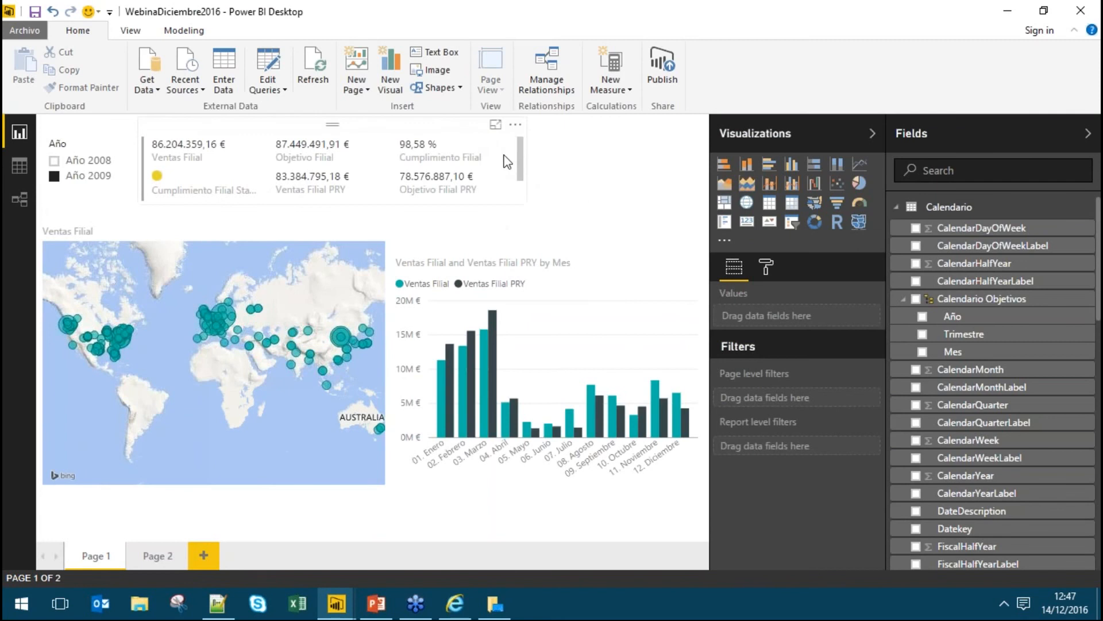
# Widen the multi-row card on Page 1 to fit four values per row, and select the Ventas Filial map.
pyautogui.click(443, 135)
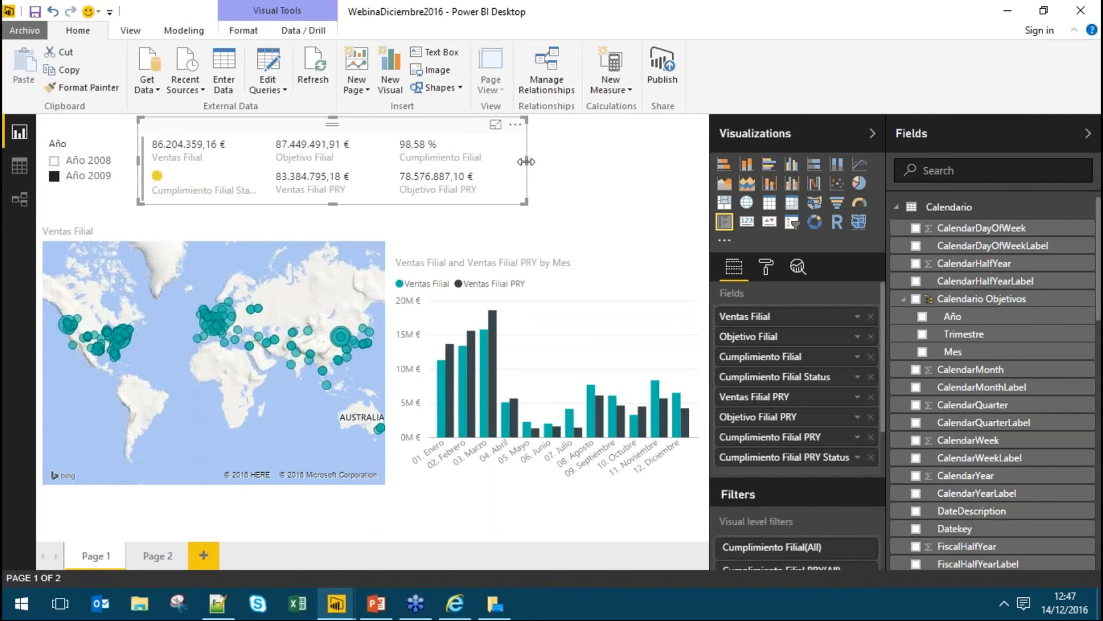
pyautogui.moveTo(526, 162); pyautogui.dragTo(575, 161)
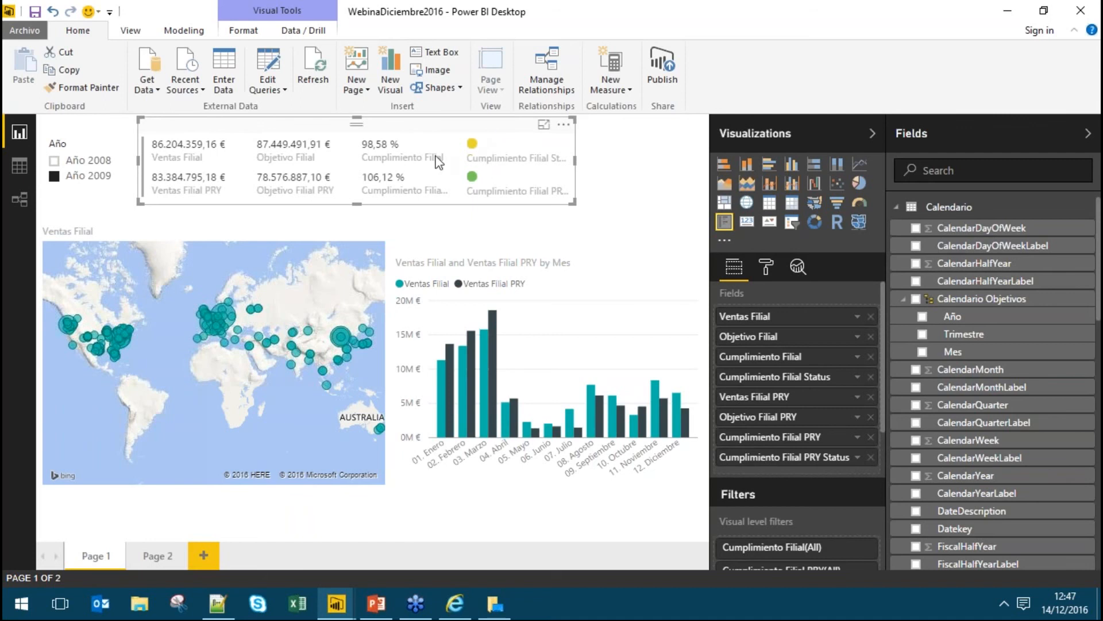
pyautogui.click(243, 242)
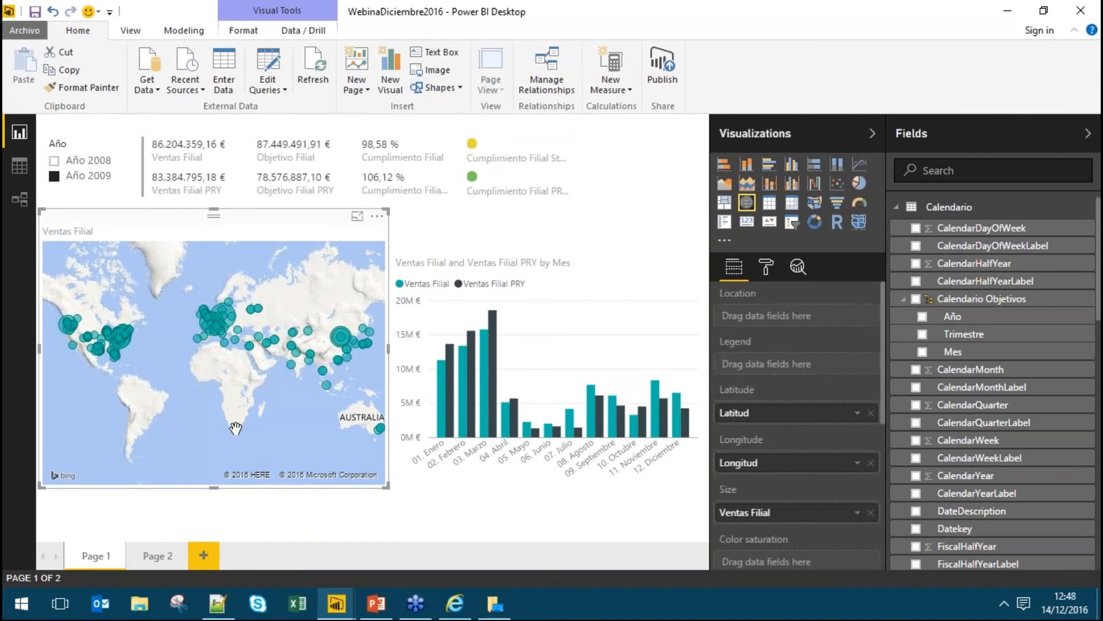
# Examine the store bubbles on the Ventas Filial map, from the western United States to a close view of Europe.
pyautogui.moveTo(91, 336)
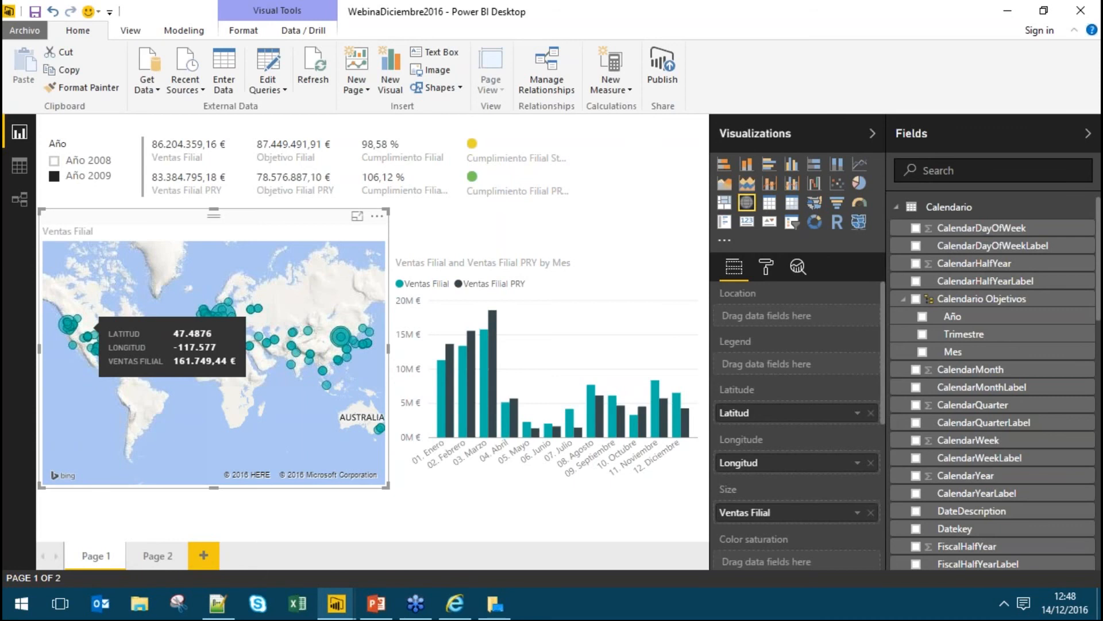
pyautogui.scroll(4, 219, 355)
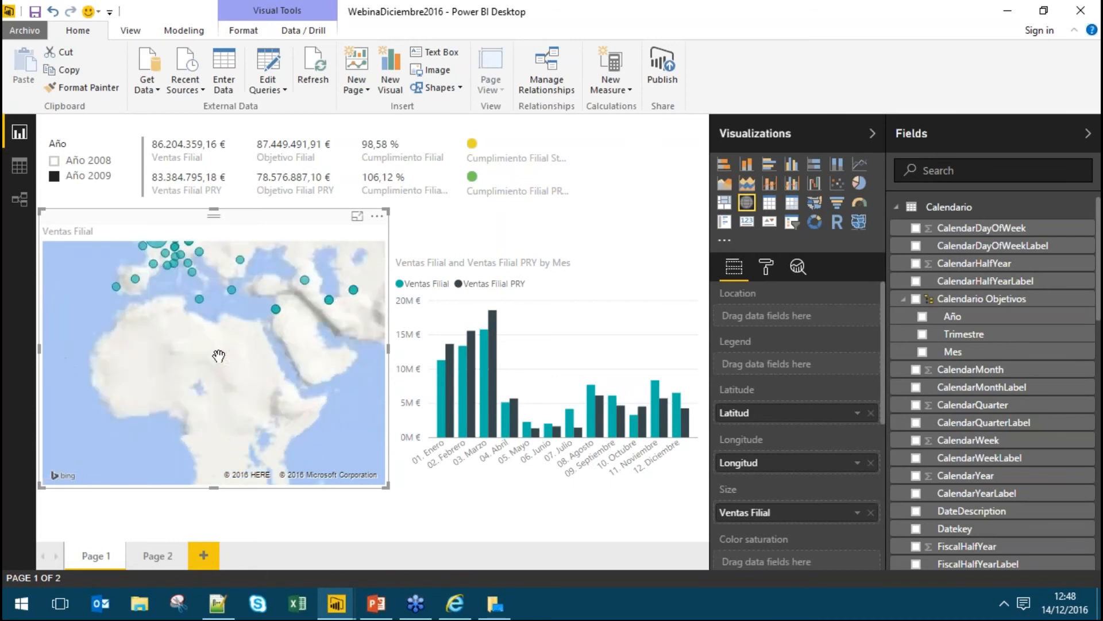
pyautogui.moveTo(217, 316); pyautogui.dragTo(234, 419)
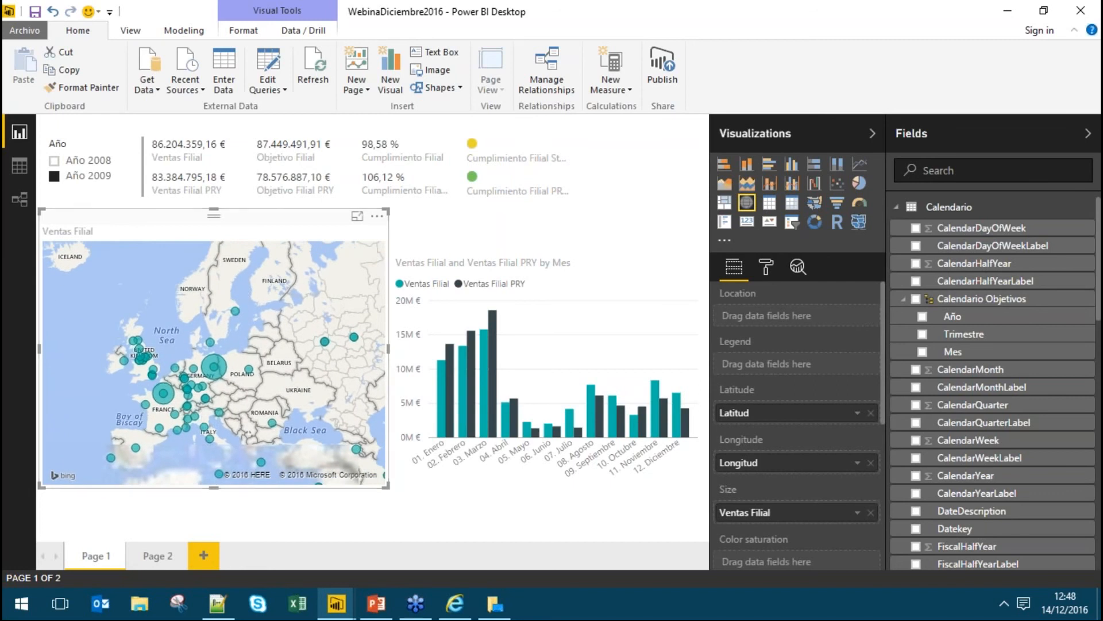
pyautogui.moveTo(181, 379)
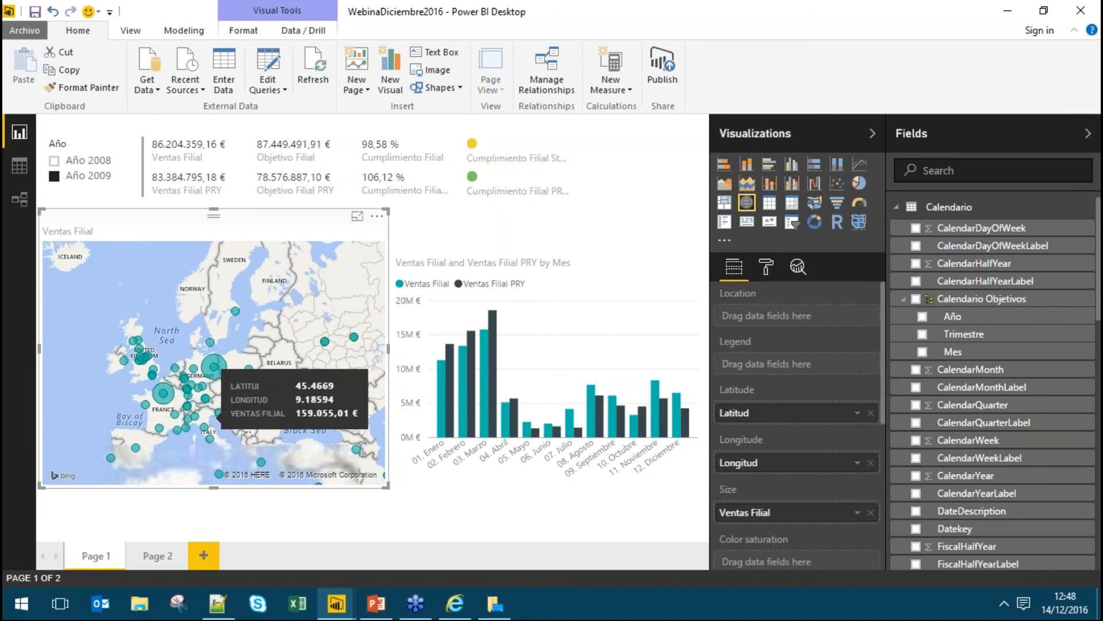
# Add a third report page and insert a map that plots the Latitud and Longitud fields of the Tiendas table.
pyautogui.click(157, 555)
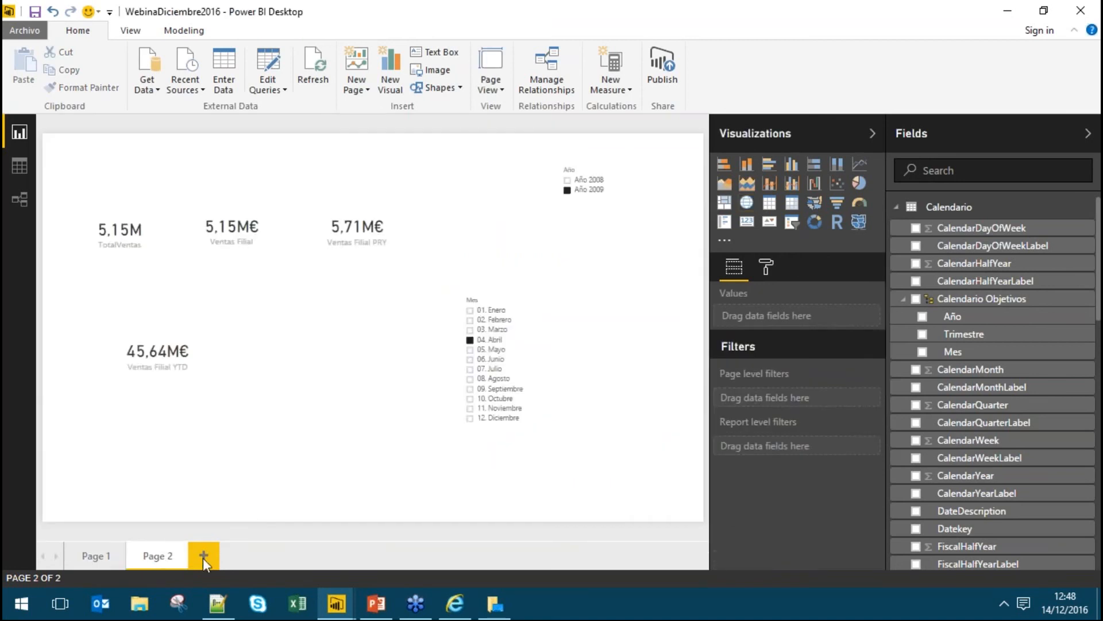
pyautogui.click(204, 555)
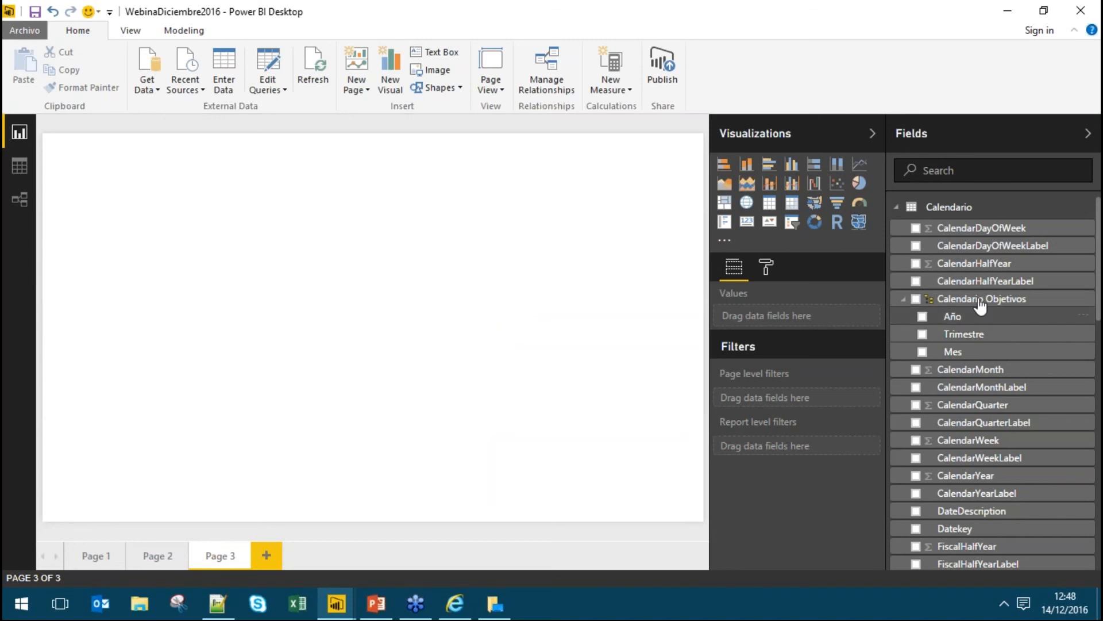
pyautogui.click(897, 207)
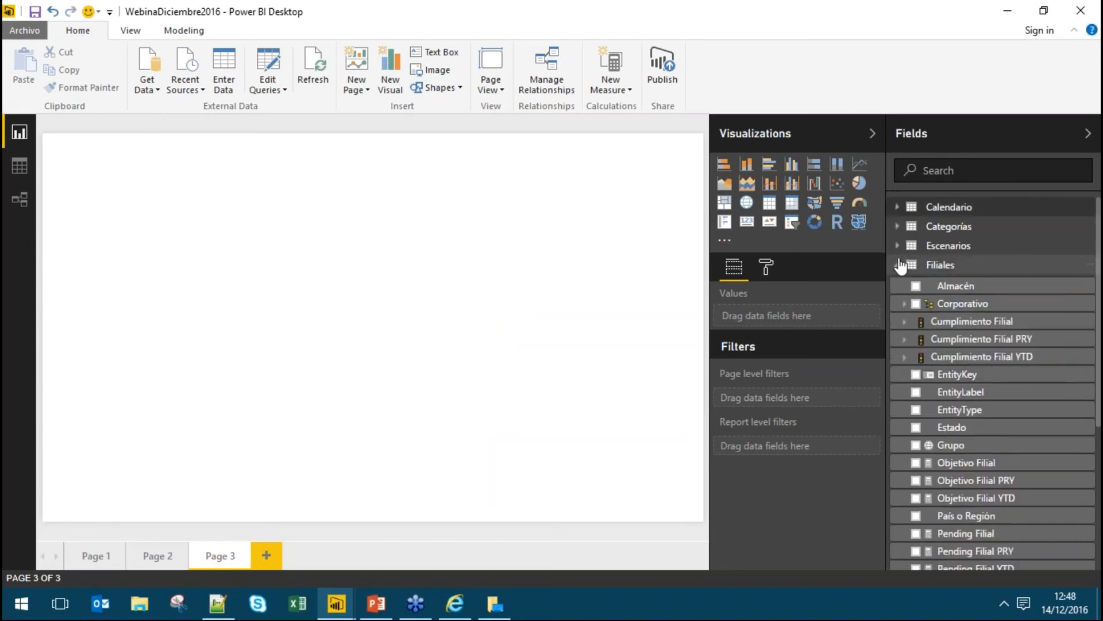
pyautogui.click(897, 266)
pyautogui.click(898, 343)
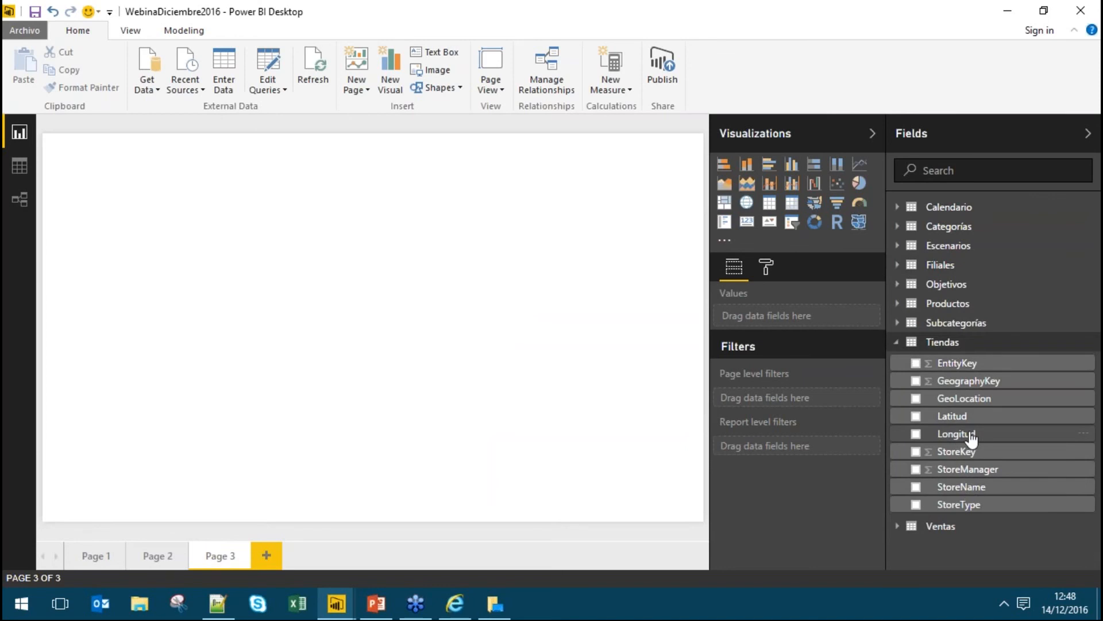
pyautogui.click(749, 204)
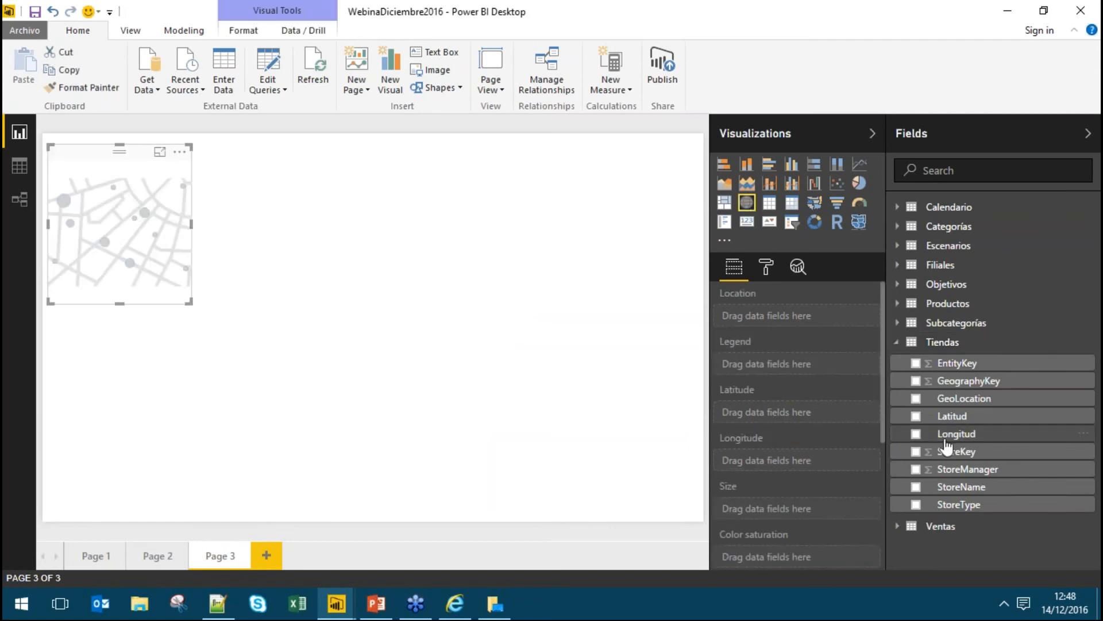
pyautogui.moveTo(953, 417); pyautogui.dragTo(809, 415)
pyautogui.moveTo(954, 434); pyautogui.dragTo(816, 465)
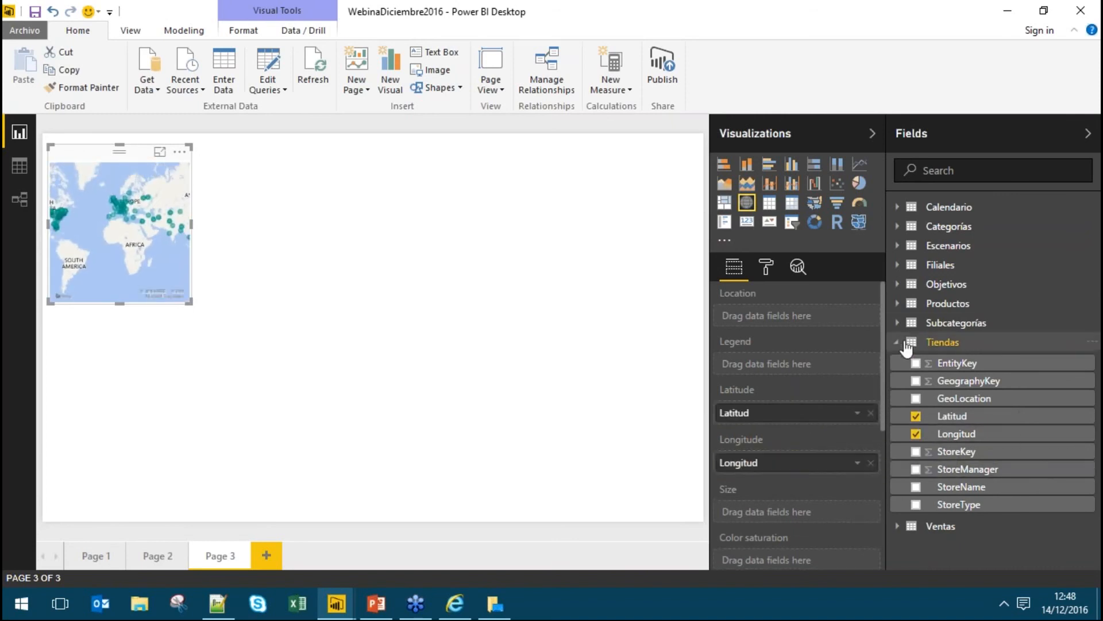
# Set Ventas Importe from the Ventas table as the map's bubble size, and enlarge the map to fill most of the page.
pyautogui.click(901, 343)
pyautogui.click(900, 362)
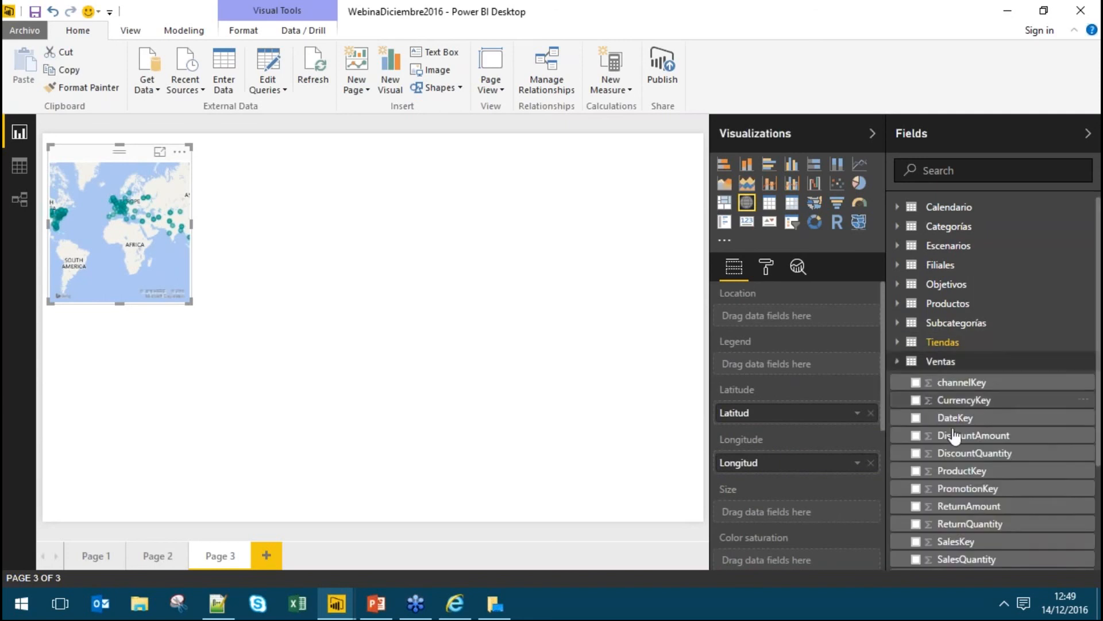
pyautogui.scroll(-3, 965, 442)
pyautogui.moveTo(975, 562); pyautogui.dragTo(796, 513)
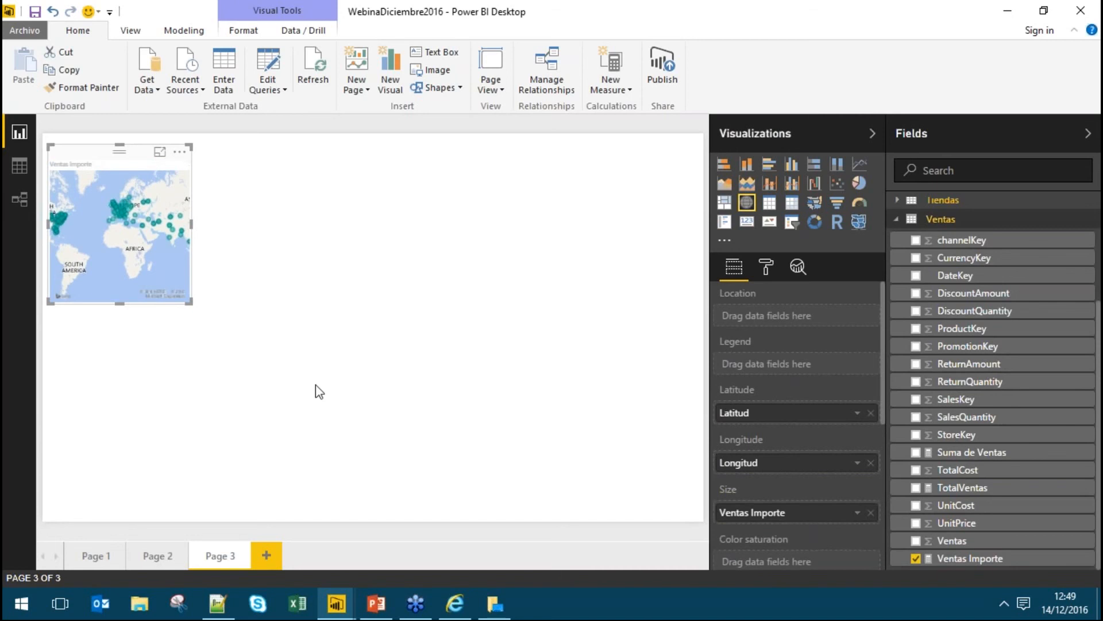
pyautogui.moveTo(189, 301); pyautogui.dragTo(379, 388)
pyautogui.moveTo(613, 467); pyautogui.dragTo(661, 501)
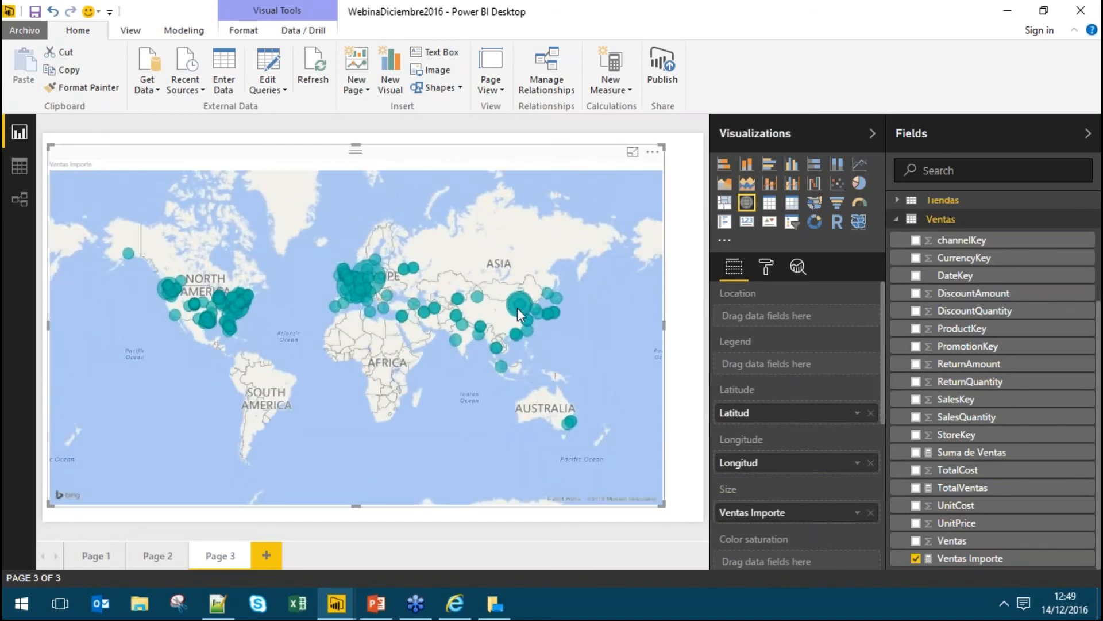
# Examine the map's store bubbles in western Europe and read the Ventas Importe of the large bubble at Paris.
pyautogui.scroll(5, 517, 314)
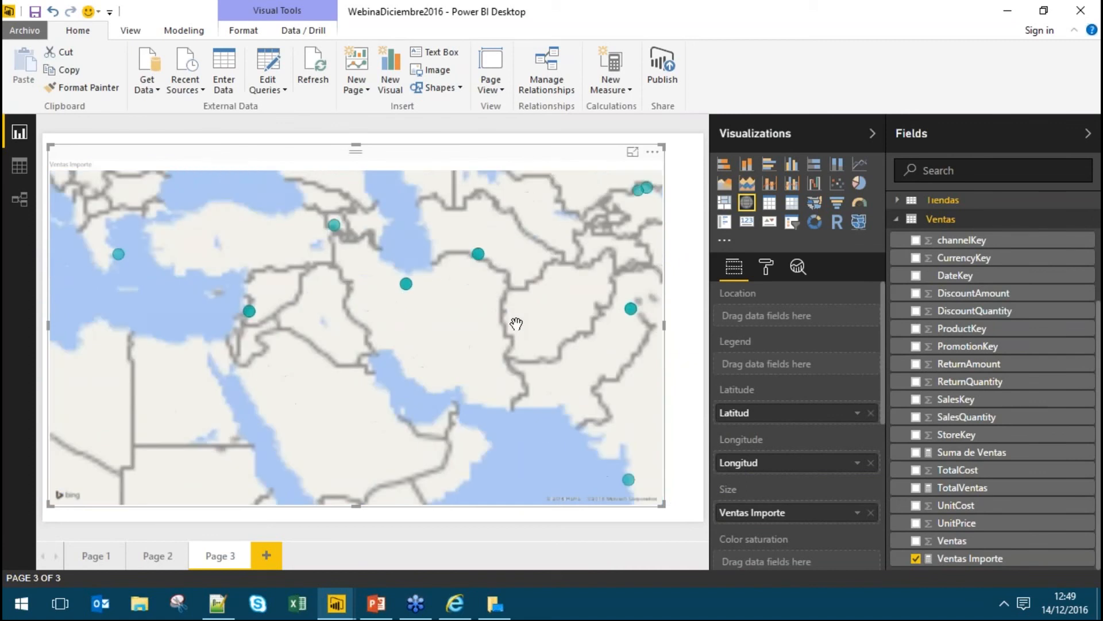
pyautogui.moveTo(516, 324); pyautogui.dragTo(660, 437)
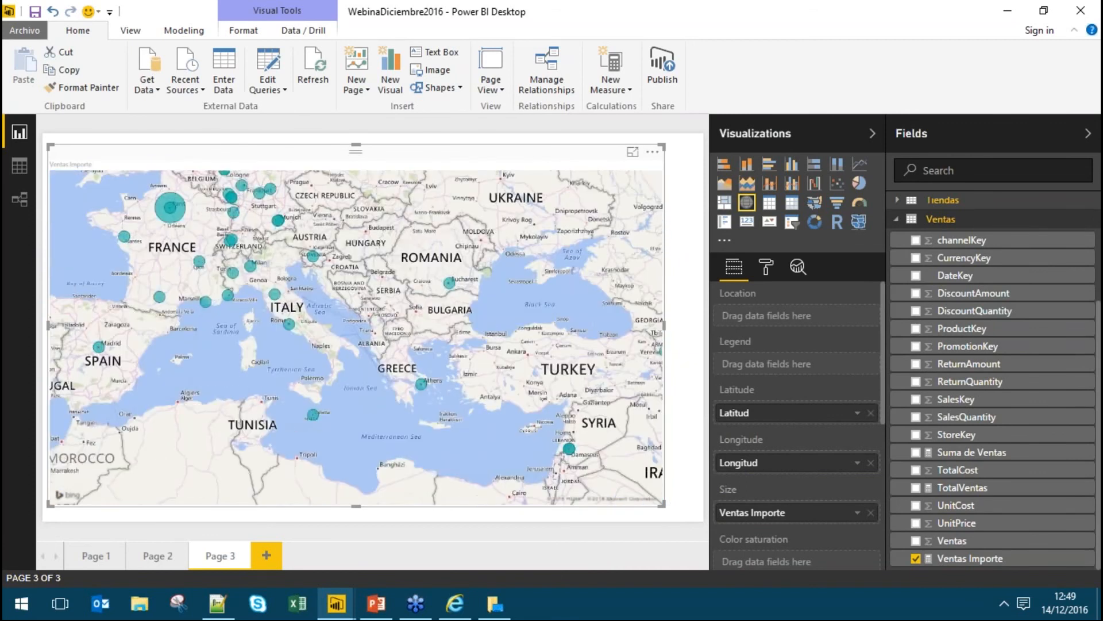
pyautogui.scroll(4, 447, 358)
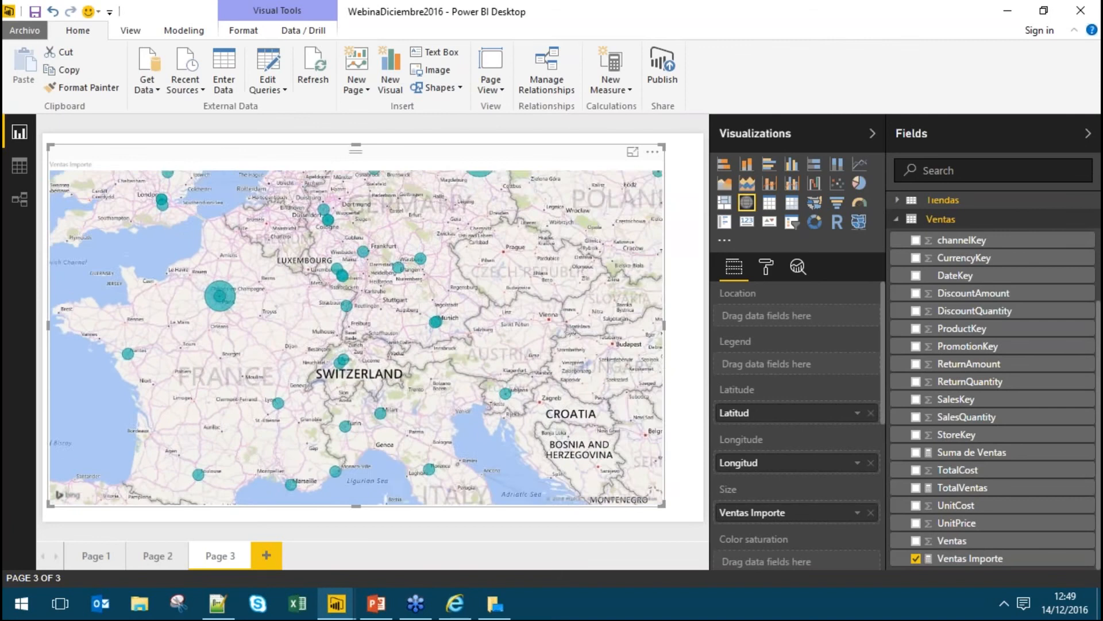
pyautogui.moveTo(343, 349); pyautogui.dragTo(369, 239)
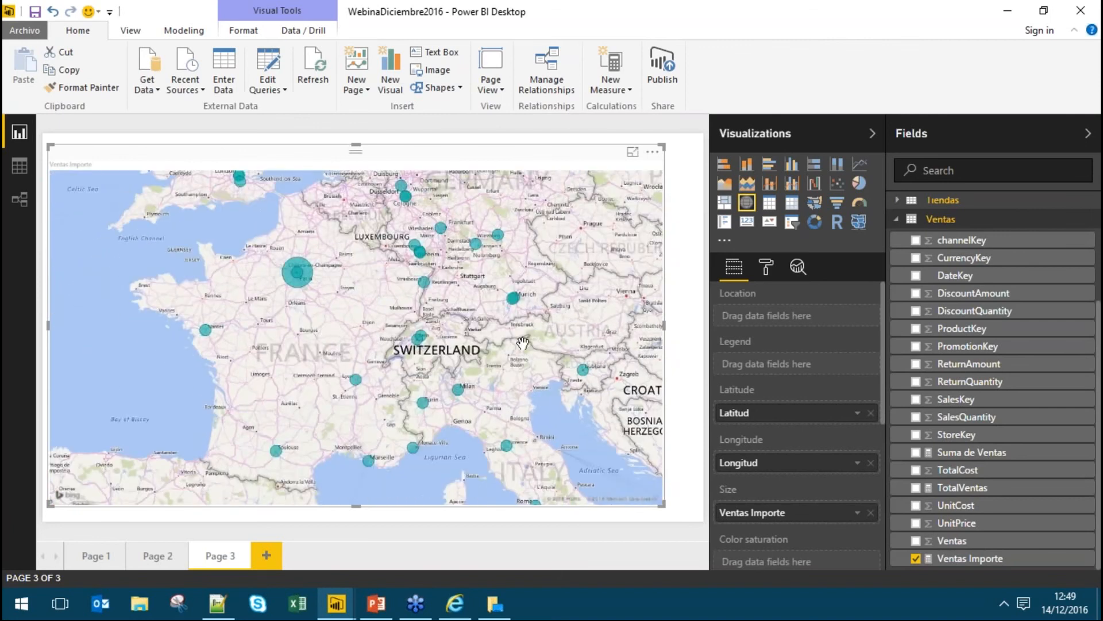
pyautogui.scroll(2, 523, 343)
pyautogui.moveTo(142, 208); pyautogui.dragTo(320, 225)
pyautogui.moveTo(318, 224)
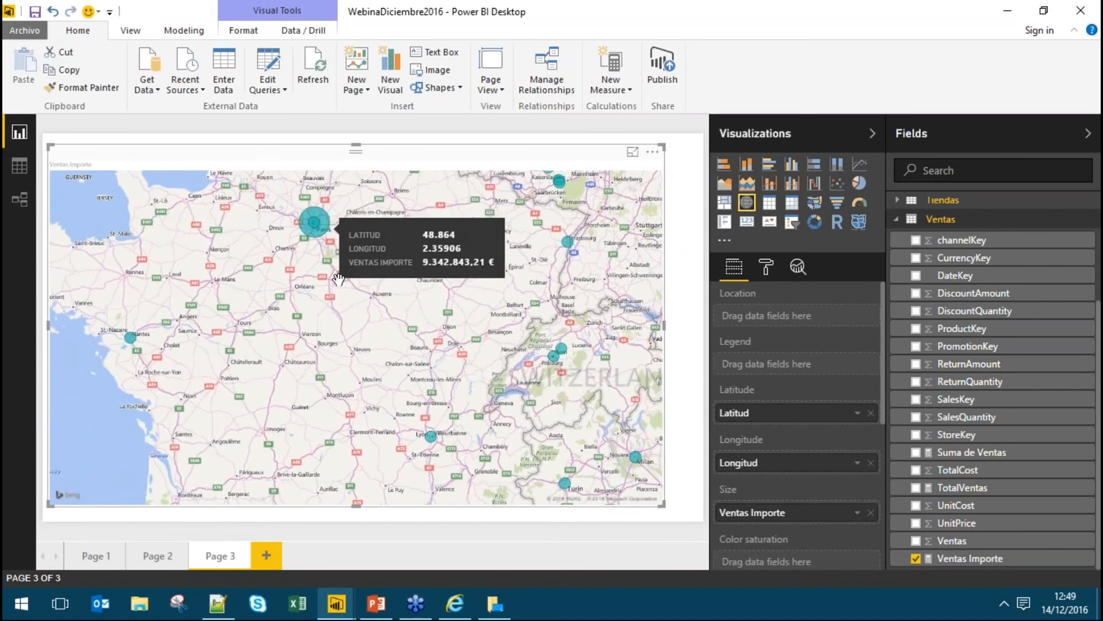
# Examine the distribution of Ventas Importe bubbles across Europe, eastern China and the whole world.
pyautogui.scroll(-2, 338, 279)
pyautogui.scroll(-2, 338, 279)
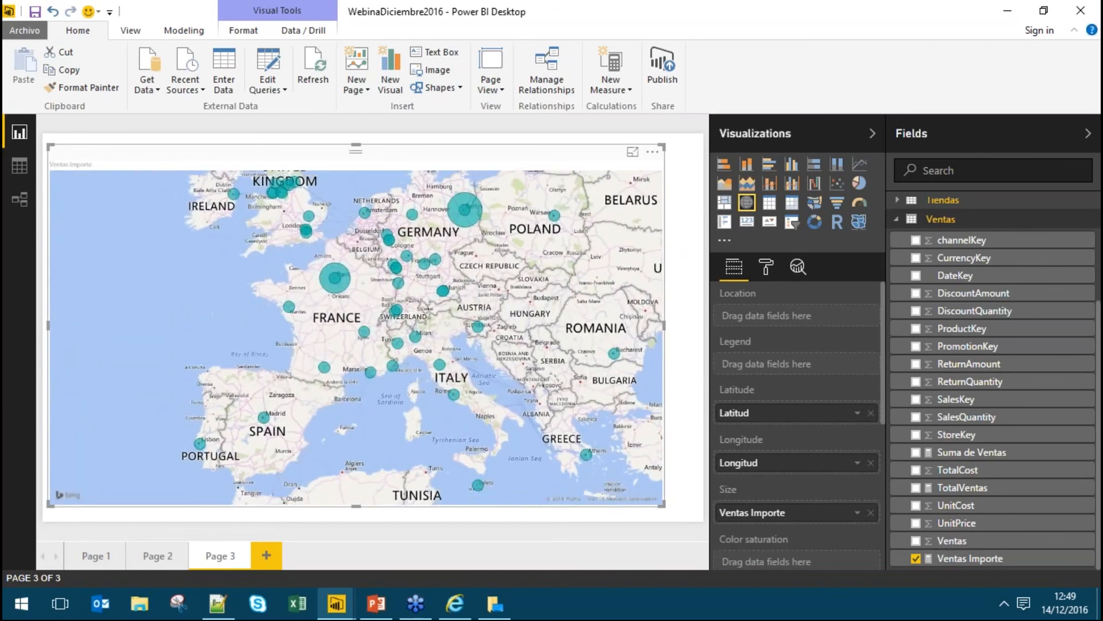
pyautogui.scroll(-1, 338, 280)
pyautogui.scroll(-2, 495, 315)
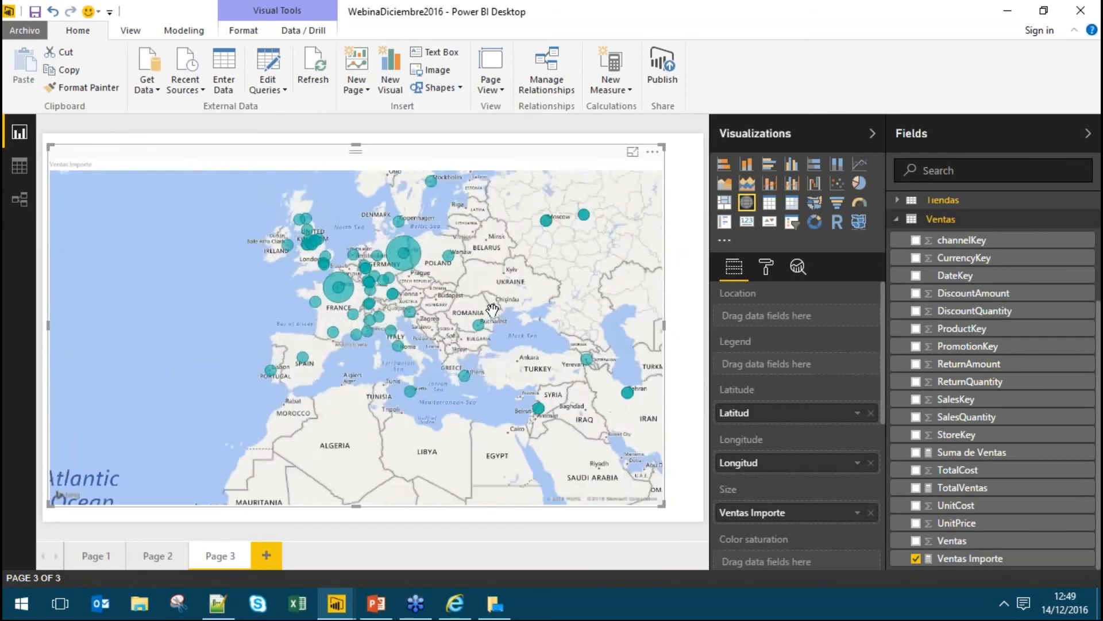
pyautogui.scroll(-2, 496, 315)
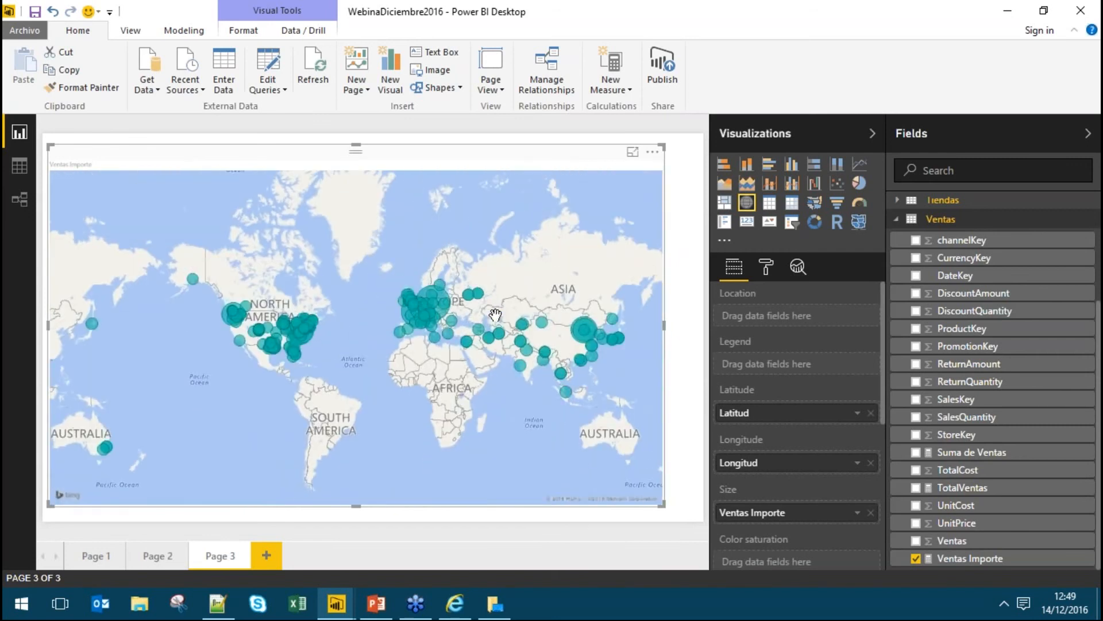
pyautogui.scroll(3, 496, 315)
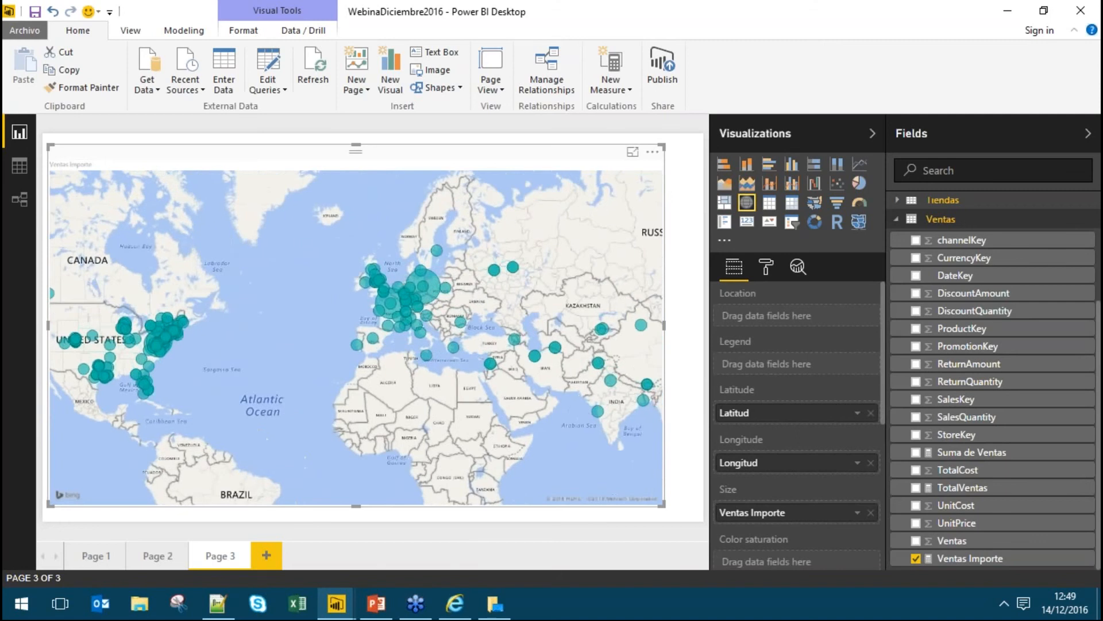
pyautogui.scroll(3, 491, 328)
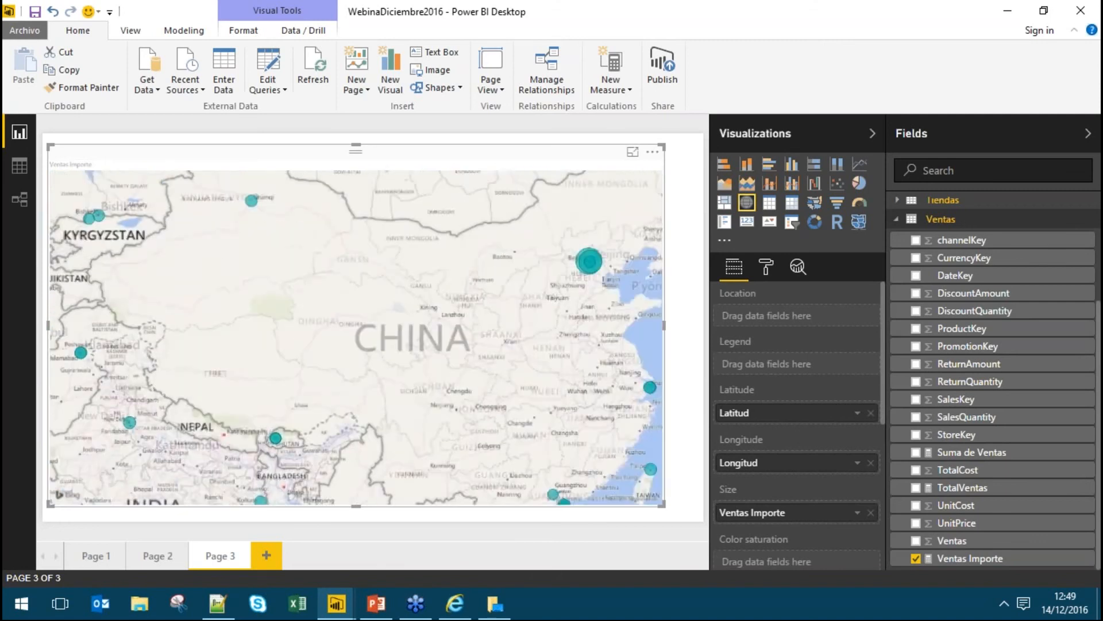
pyautogui.scroll(2, 585, 311)
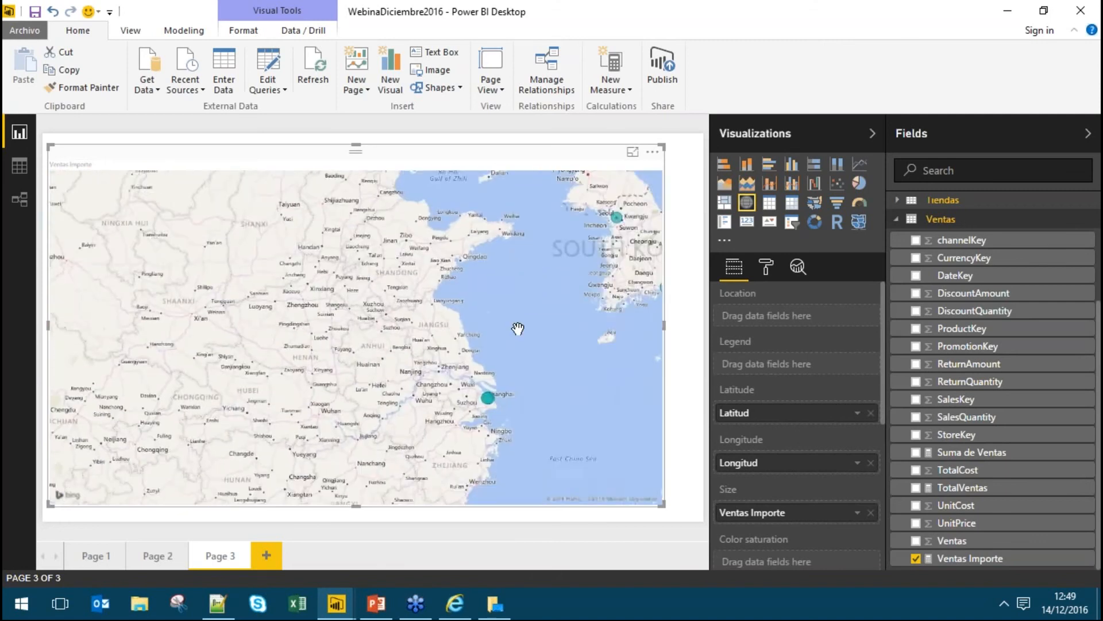
pyautogui.scroll(-8, 518, 328)
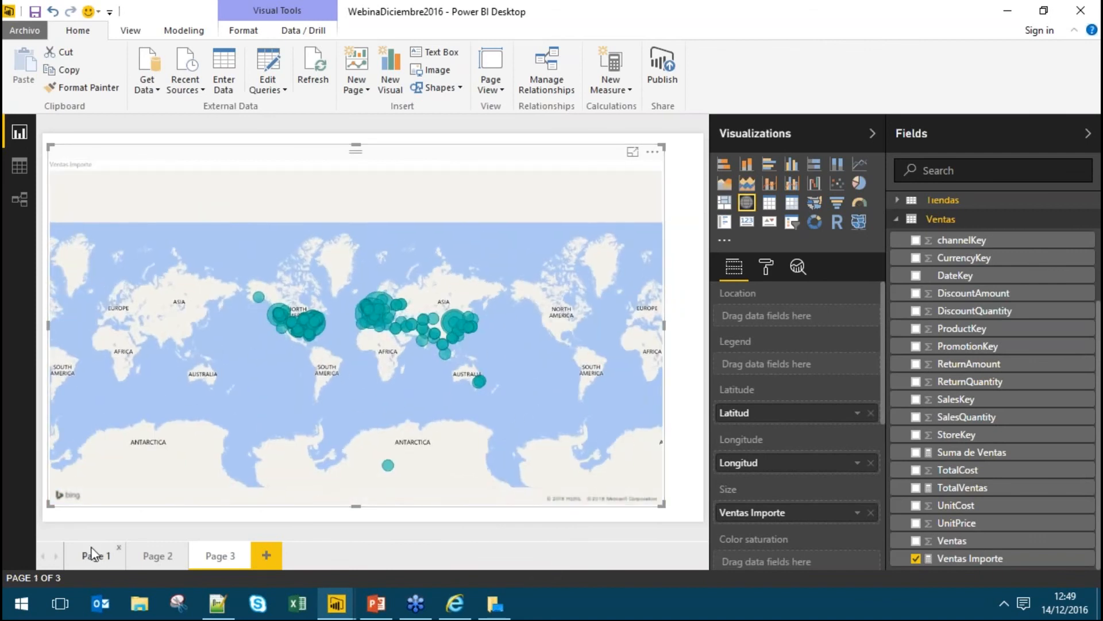
# Show Page 1 and compare its visuals for Año 2008 and Año 2009, leaving Año 2009 and the monthly Ventas Filial chart selected.
pyautogui.click(94, 555)
pyautogui.click(477, 258)
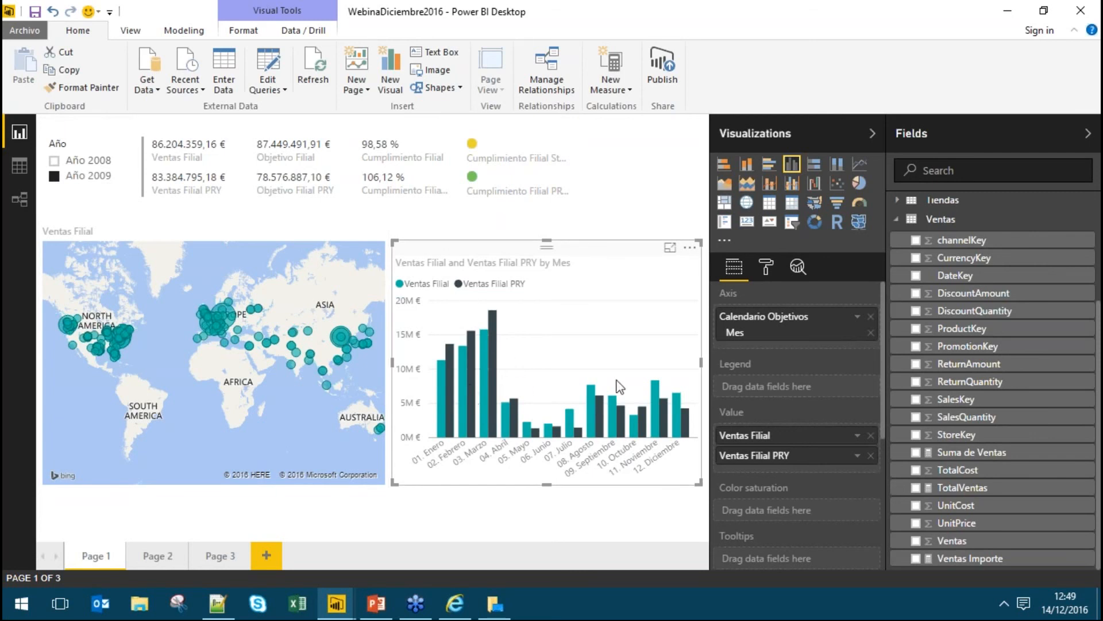
pyautogui.click(96, 163)
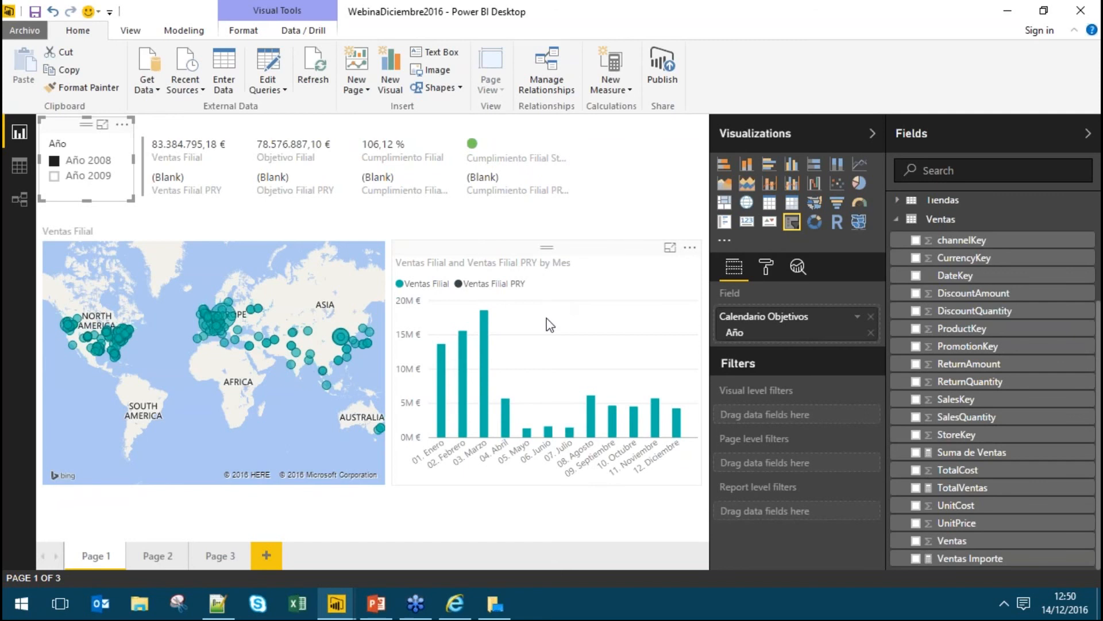
pyautogui.moveTo(463, 426)
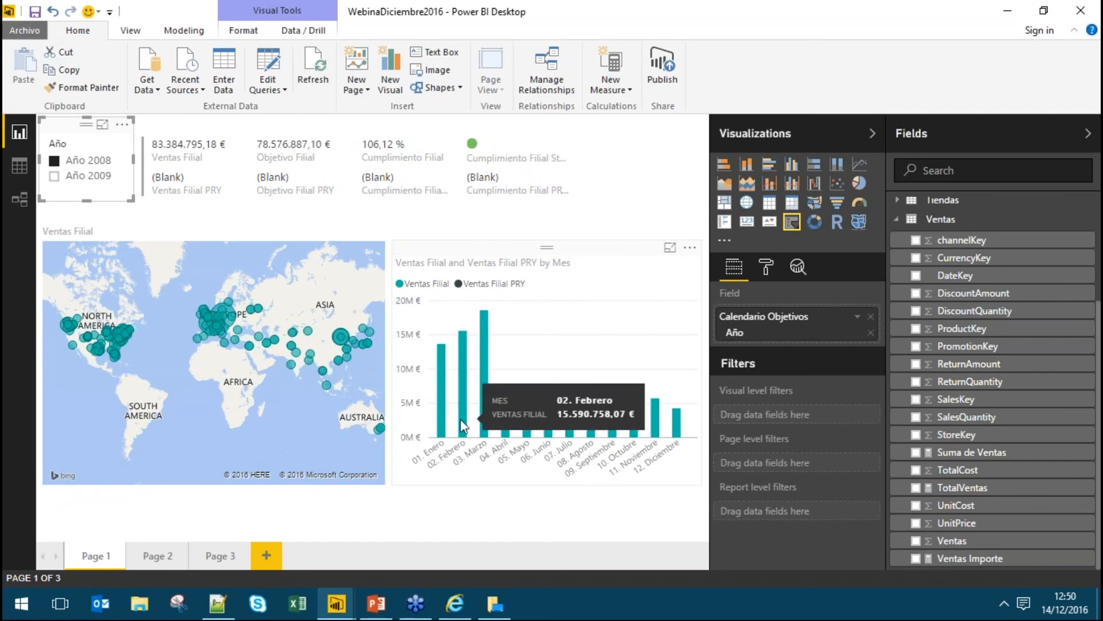
pyautogui.click(97, 176)
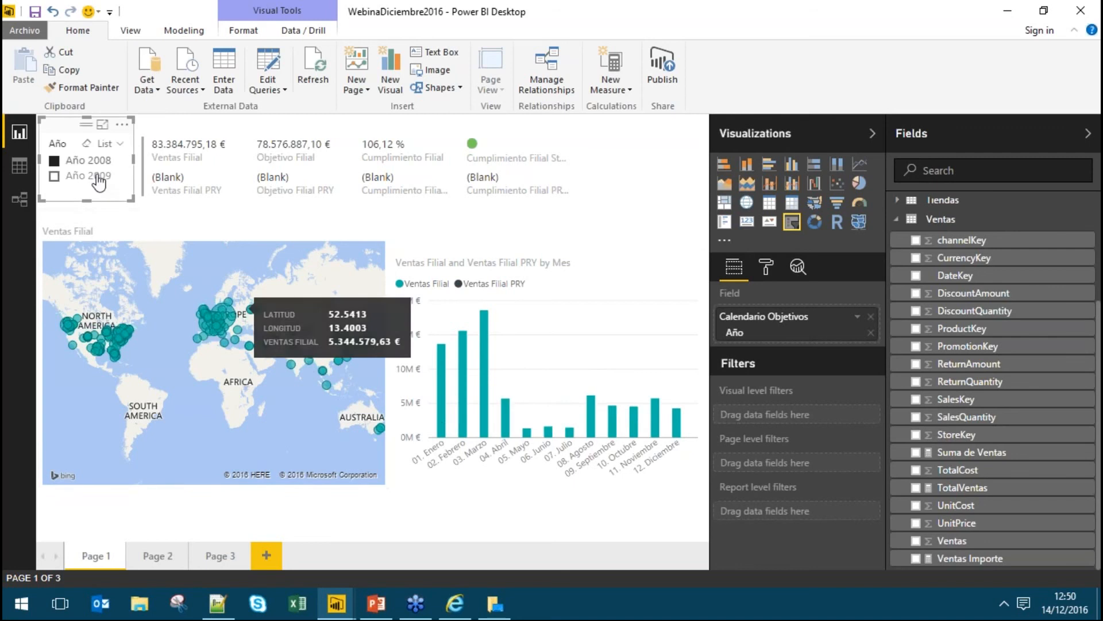
pyautogui.click(478, 252)
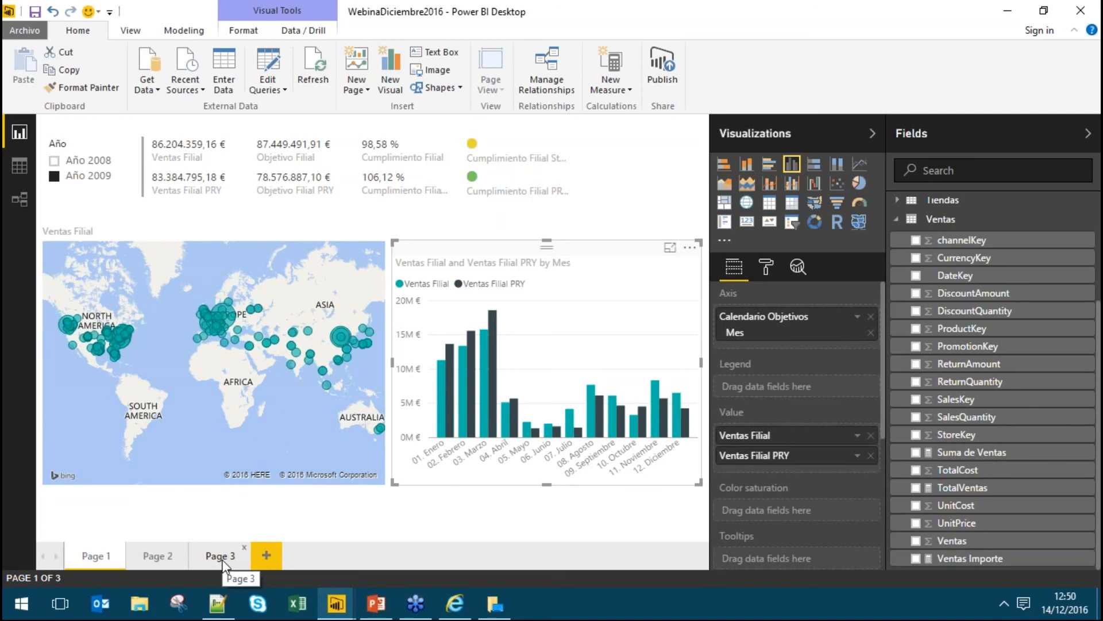
# Return to Page 3 and shrink the Ventas Importe map into the lower-left part of the page.
pyautogui.click(221, 556)
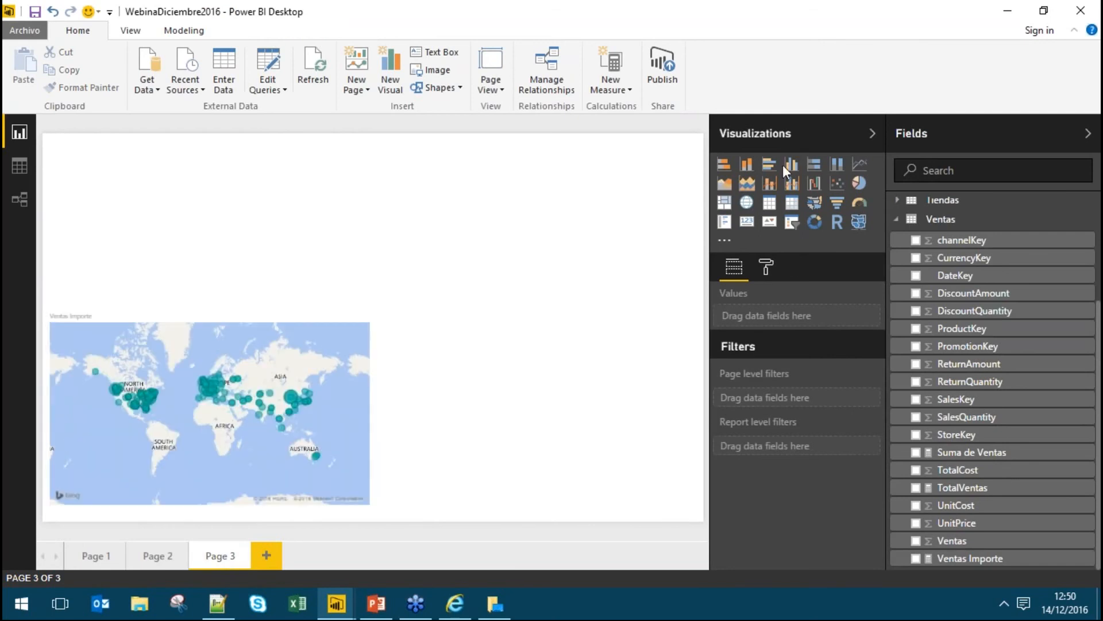
pyautogui.click(793, 165)
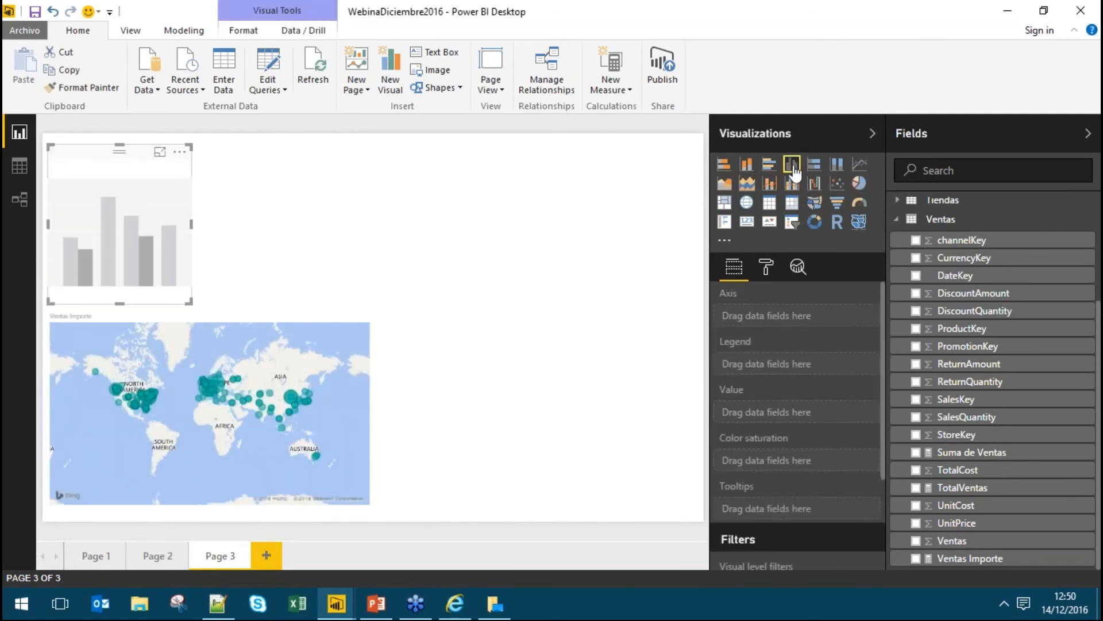
pyautogui.moveTo(191, 223); pyautogui.dragTo(386, 236)
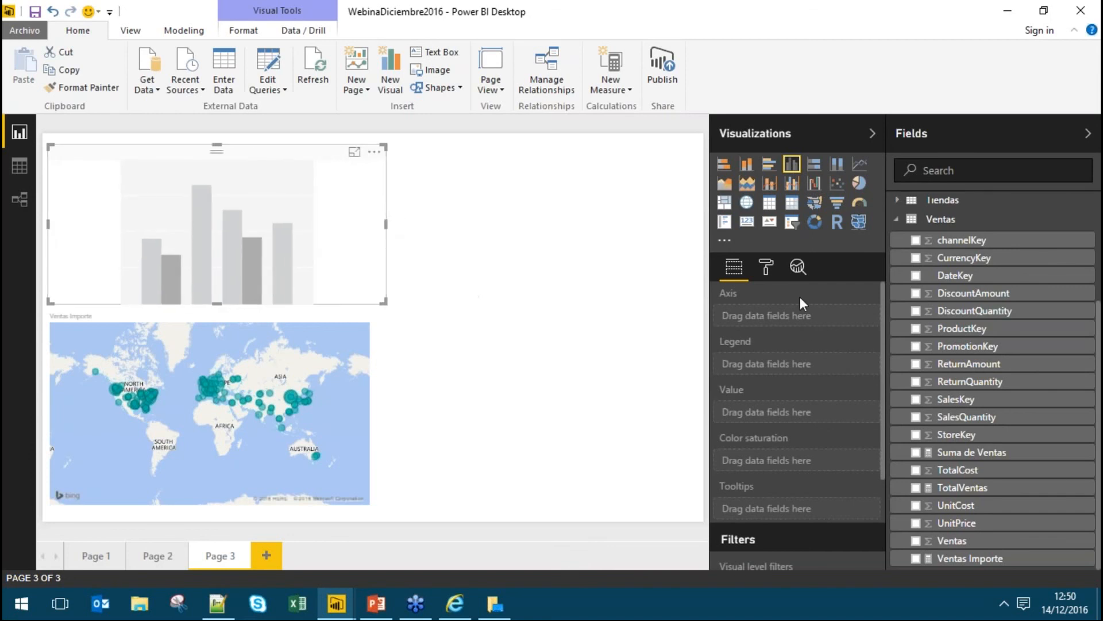
pyautogui.scroll(-5, 785, 359)
pyautogui.scroll(5, 785, 360)
pyautogui.moveTo(966, 488); pyautogui.dragTo(801, 426)
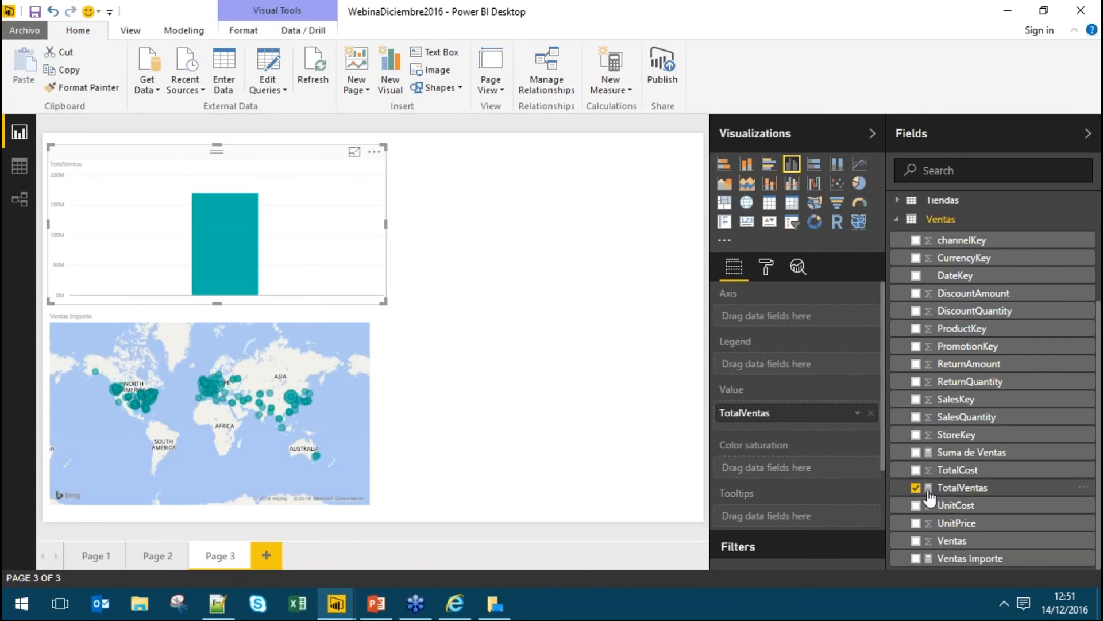
pyautogui.press('Delete')
# Replace the TotalVentas chart with a clustered column chart of Ventas Filial and Ventas Filial PRY from Filiales.
pyautogui.scroll(3, 944, 438)
pyautogui.click(920, 264)
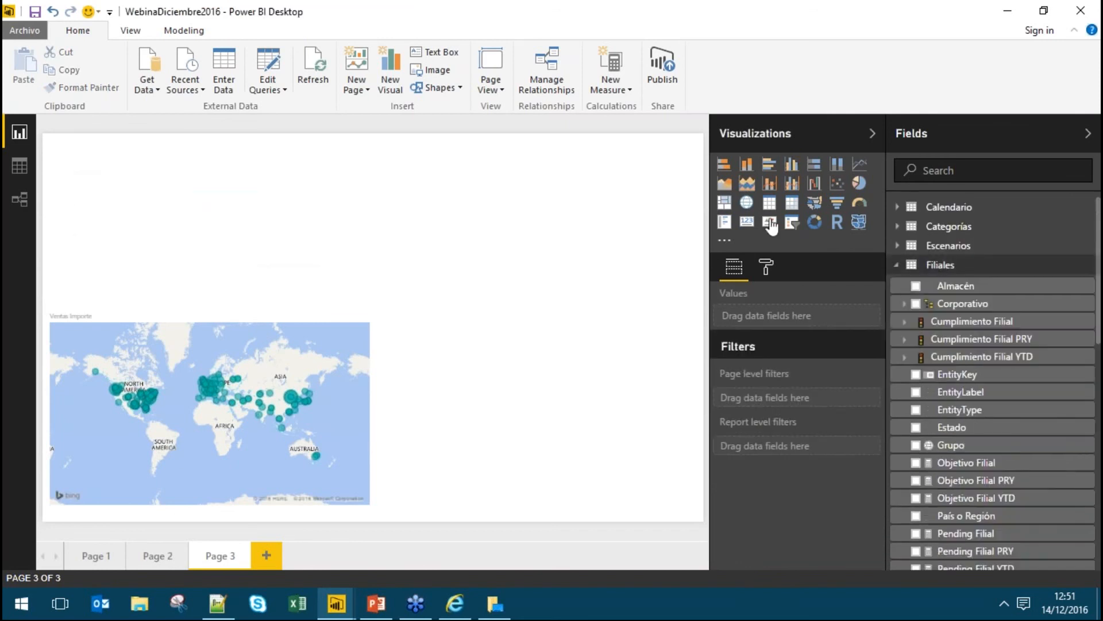
pyautogui.click(792, 166)
pyautogui.scroll(-3, 966, 379)
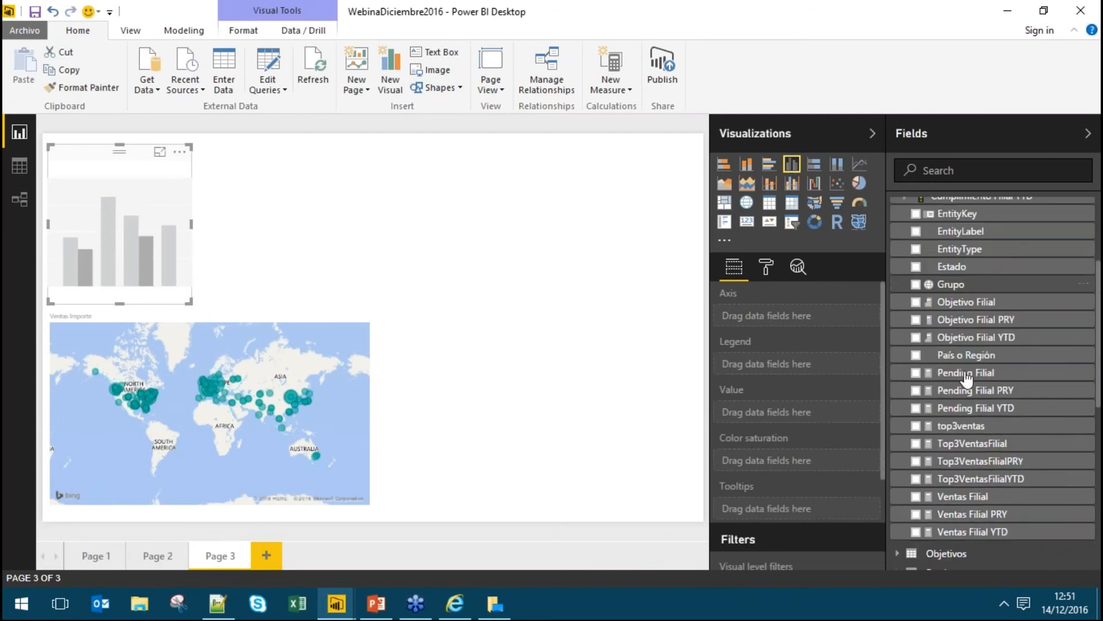
pyautogui.moveTo(948, 496); pyautogui.dragTo(796, 417)
pyautogui.moveTo(954, 514); pyautogui.dragTo(812, 432)
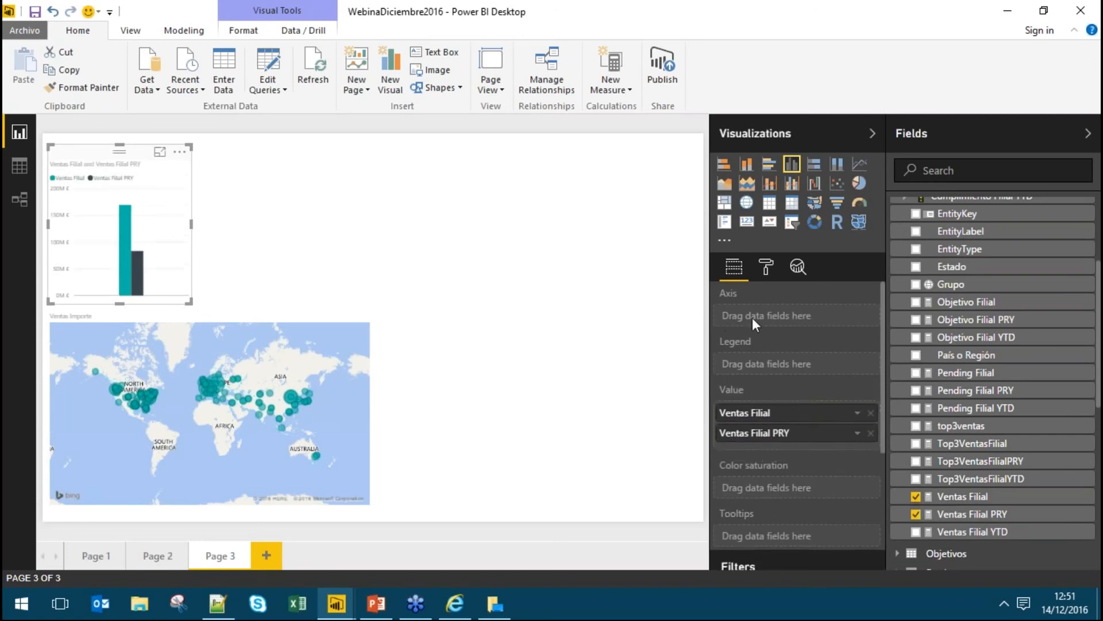
# Put the Calendario Objetivos hierarchy on the column chart's axis and widen the chart to over half the page.
pyautogui.scroll(3, 914, 299)
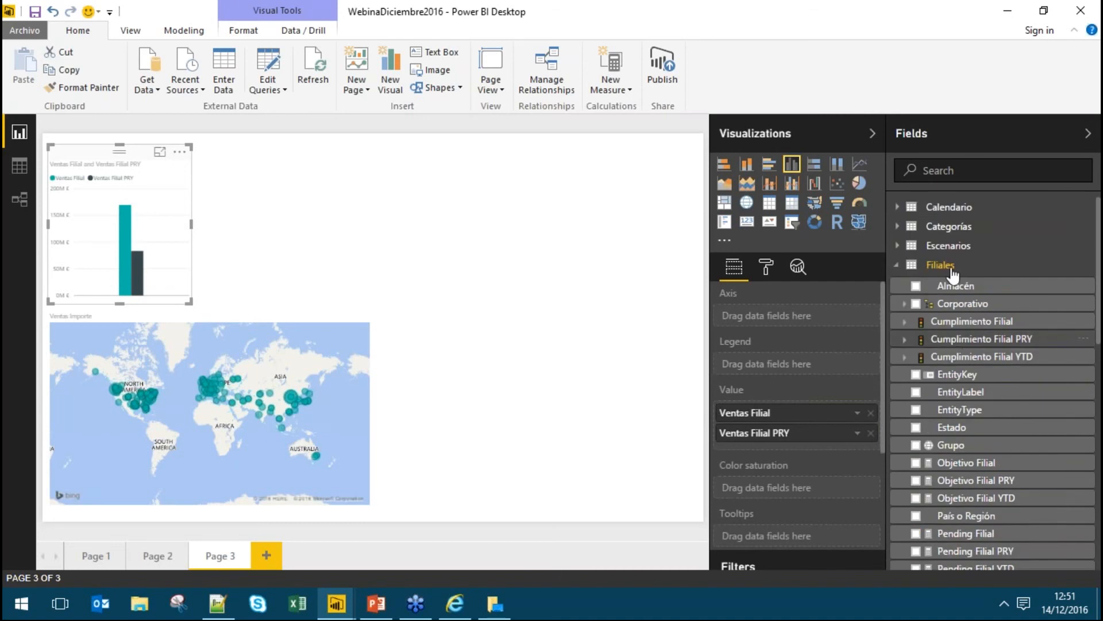
pyautogui.click(900, 208)
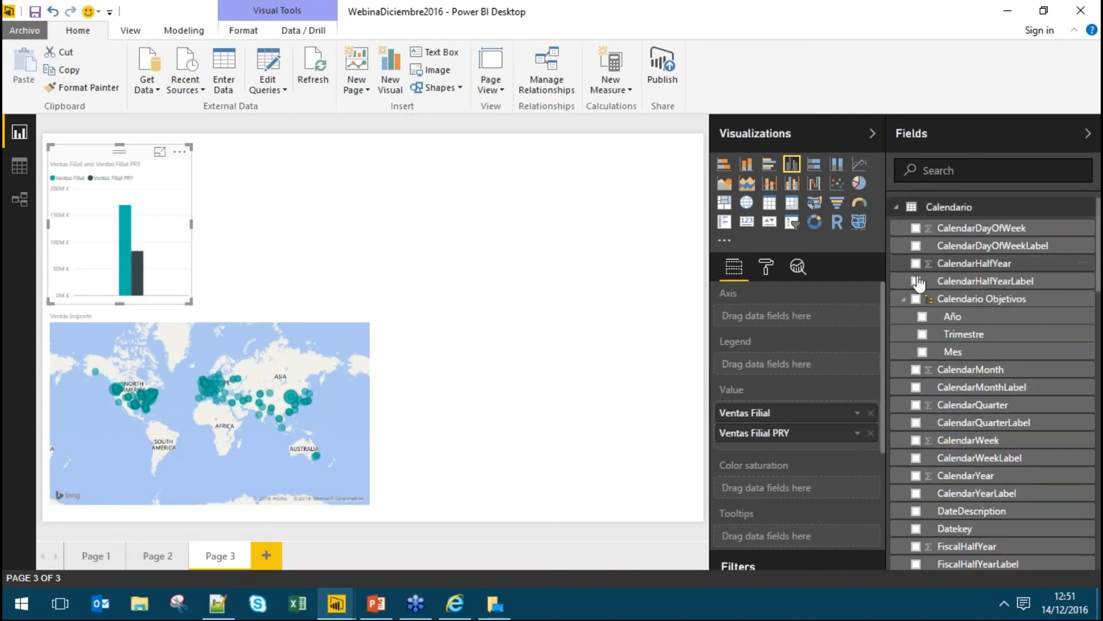
pyautogui.moveTo(825, 333); pyautogui.dragTo(798, 316)
pyautogui.moveTo(191, 224); pyautogui.dragTo(416, 223)
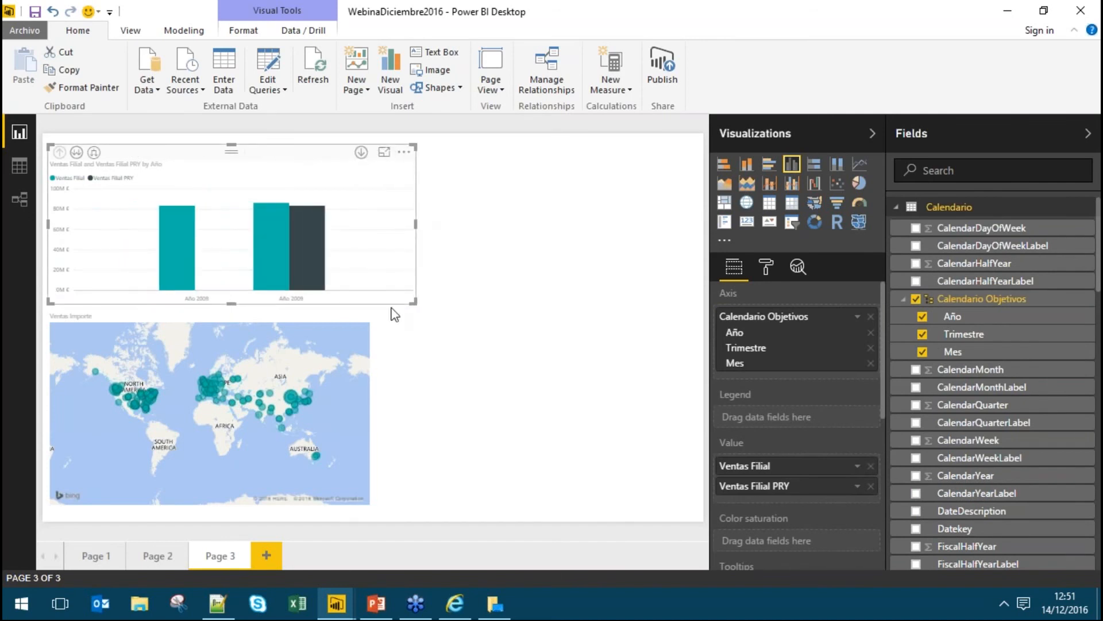
# Reduce the map's height from its upper edge and enlarge the column chart into the freed space.
pyautogui.click(274, 322)
pyautogui.moveTo(208, 303); pyautogui.dragTo(209, 390)
pyautogui.click(223, 145)
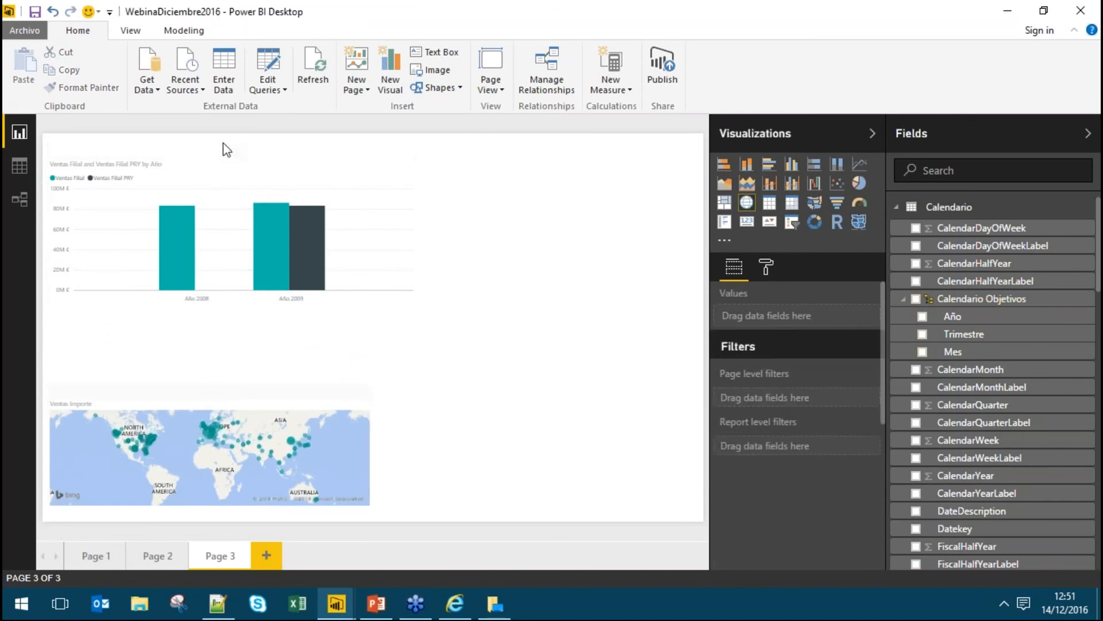
pyautogui.moveTo(415, 302); pyautogui.dragTo(443, 354)
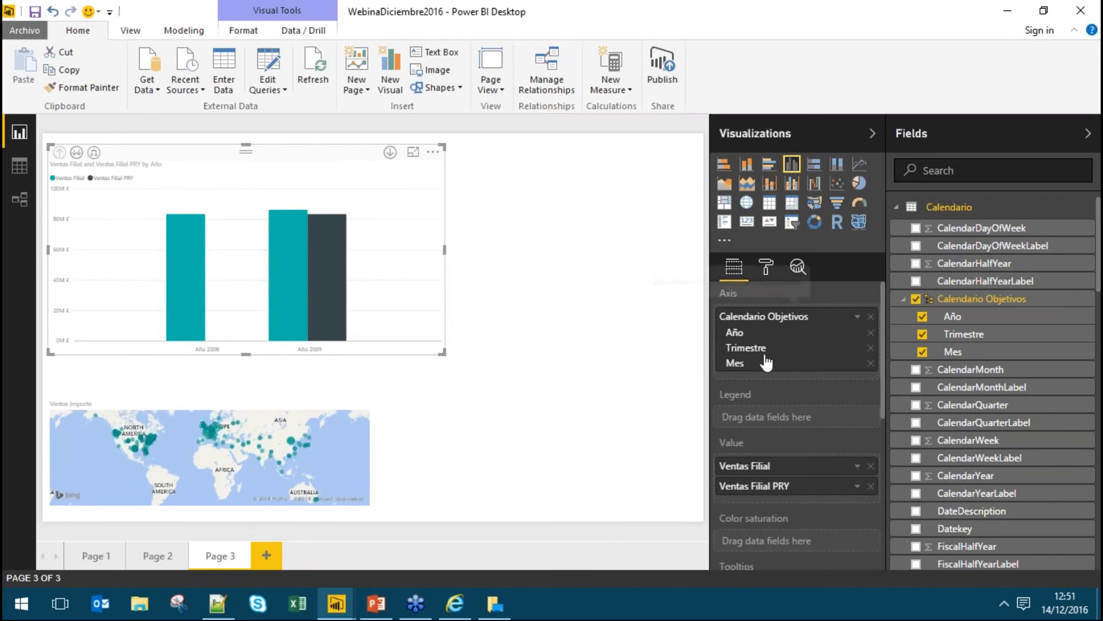
# Remove Año and Trimestre from the column chart's axis, keeping only Mes.
pyautogui.click(871, 333)
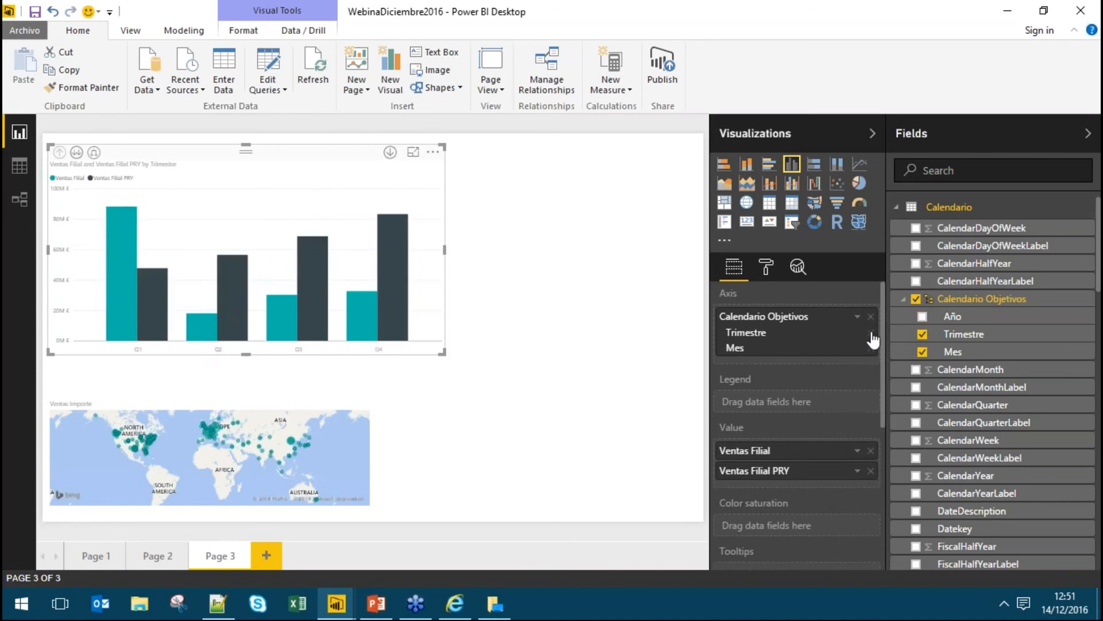
pyautogui.click(872, 335)
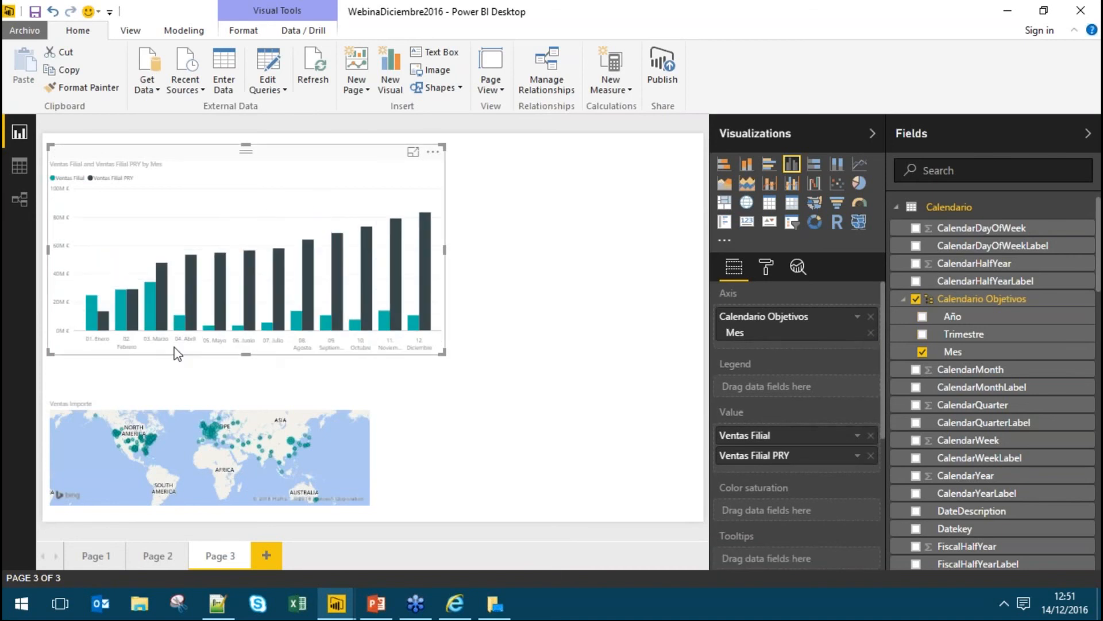
pyautogui.click(543, 266)
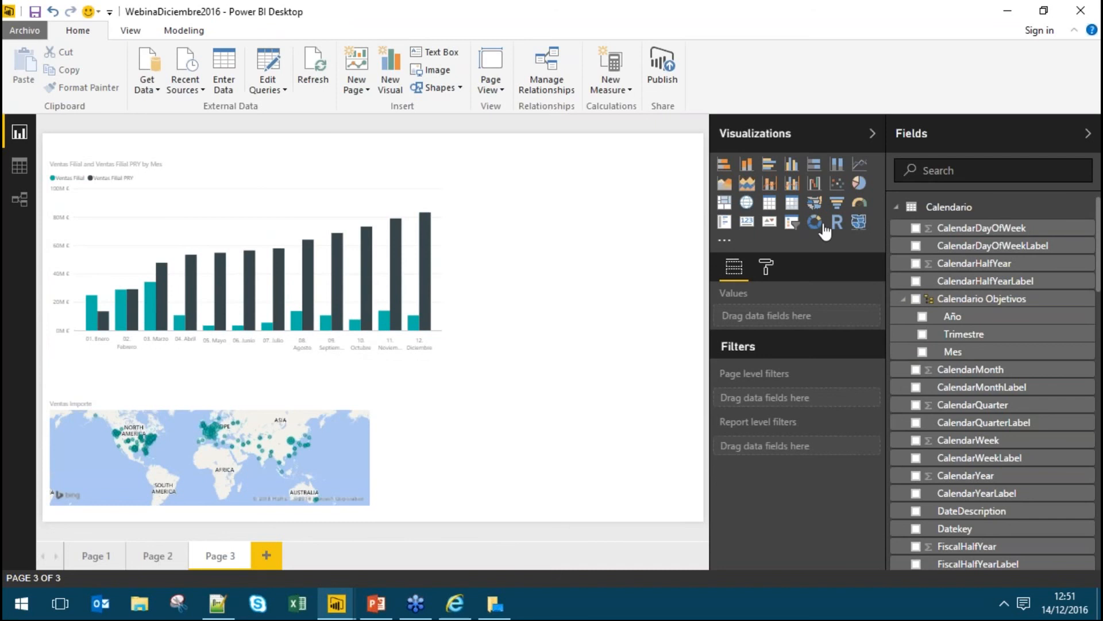
# Add a slicer on Año from the Calendario Objetivos hierarchy and select Año 2009.
pyautogui.click(792, 222)
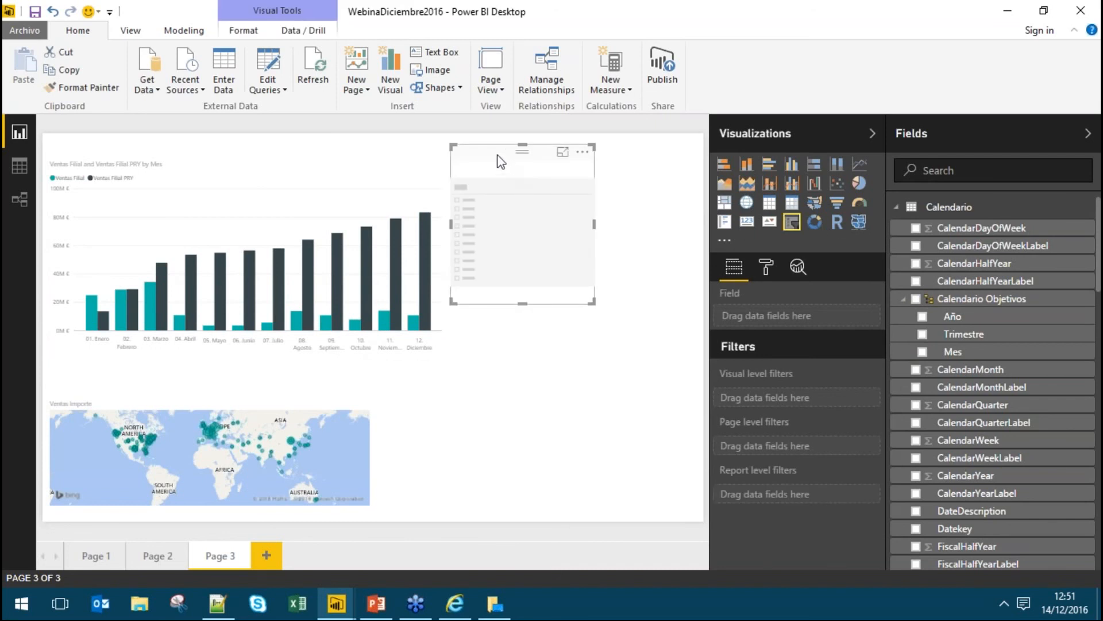
pyautogui.press('Delete')
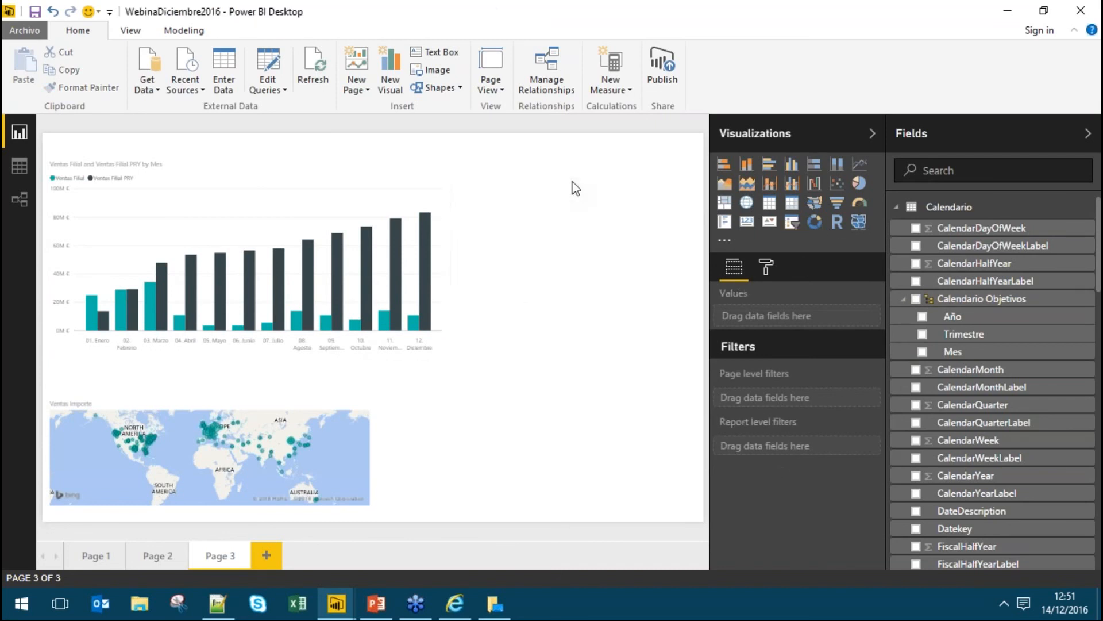
pyautogui.click(792, 222)
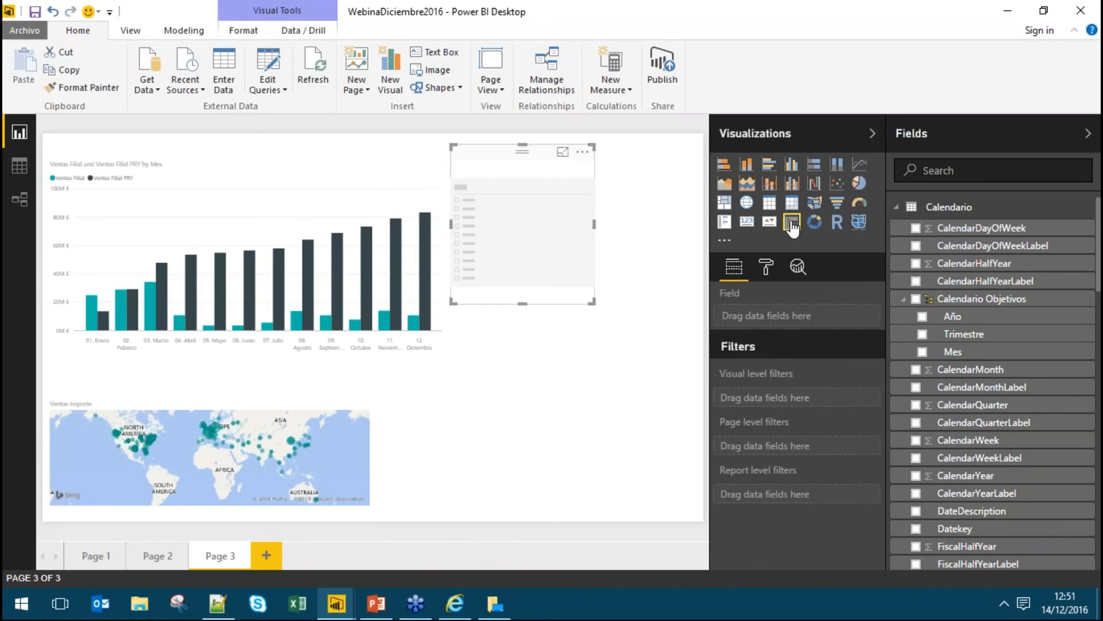
pyautogui.click(923, 316)
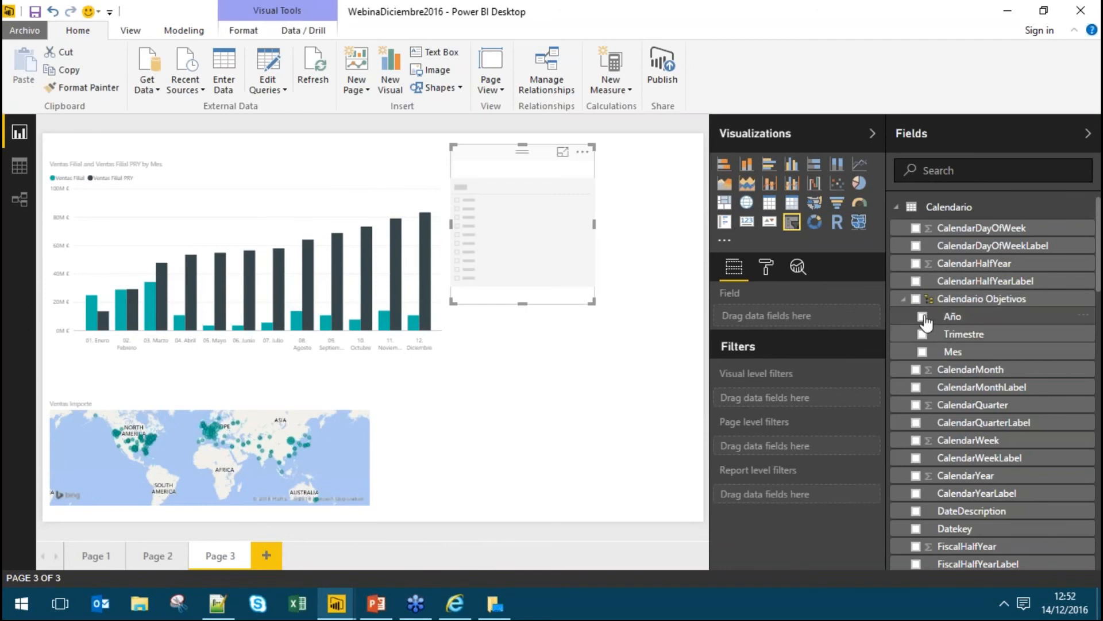
pyautogui.click(482, 188)
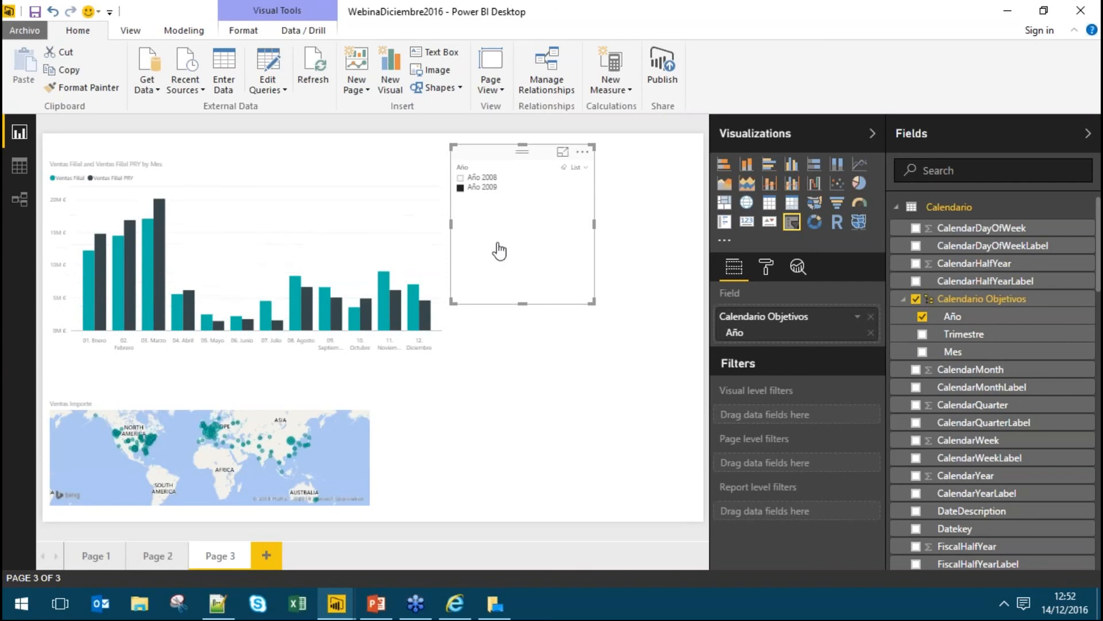
# Move the Año slicer to the page's upper-right corner and select the monthly column chart.
pyautogui.click(281, 160)
pyautogui.moveTo(569, 151); pyautogui.dragTo(674, 149)
pyautogui.click(328, 151)
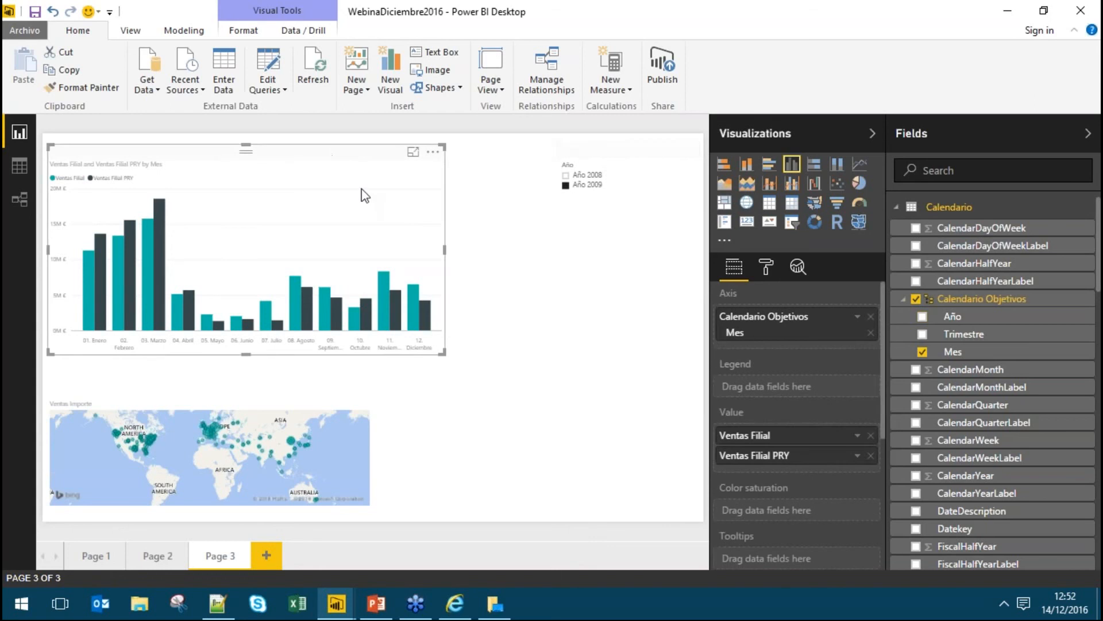
# Compare the monthly sales chart for Año 2008 and Año 2009, leaving Año 2009 selected.
pyautogui.click(589, 178)
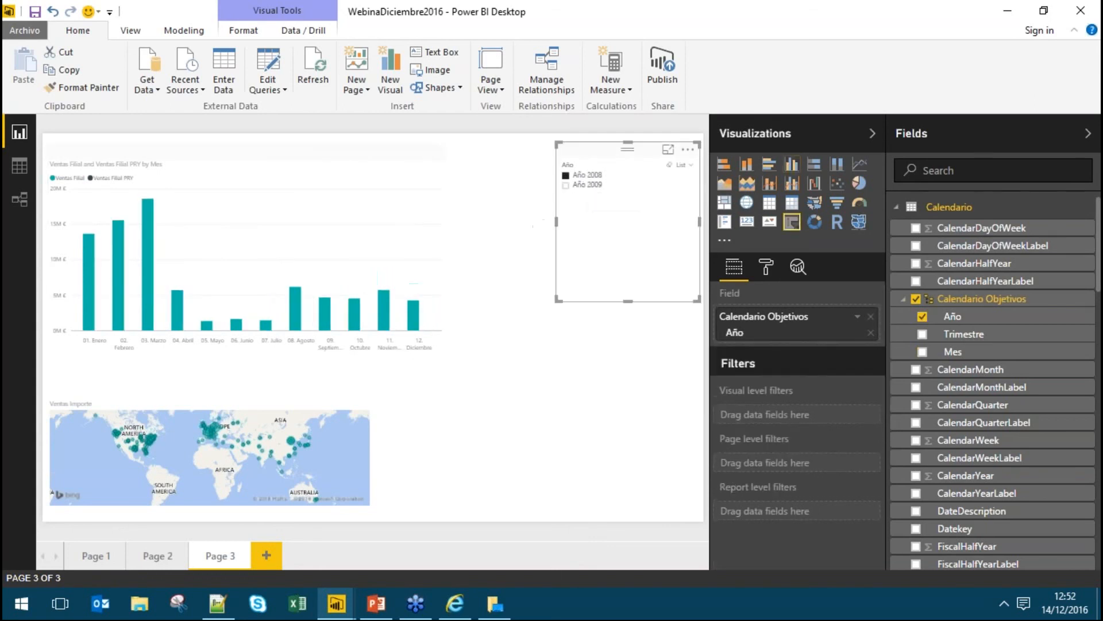
pyautogui.click(592, 185)
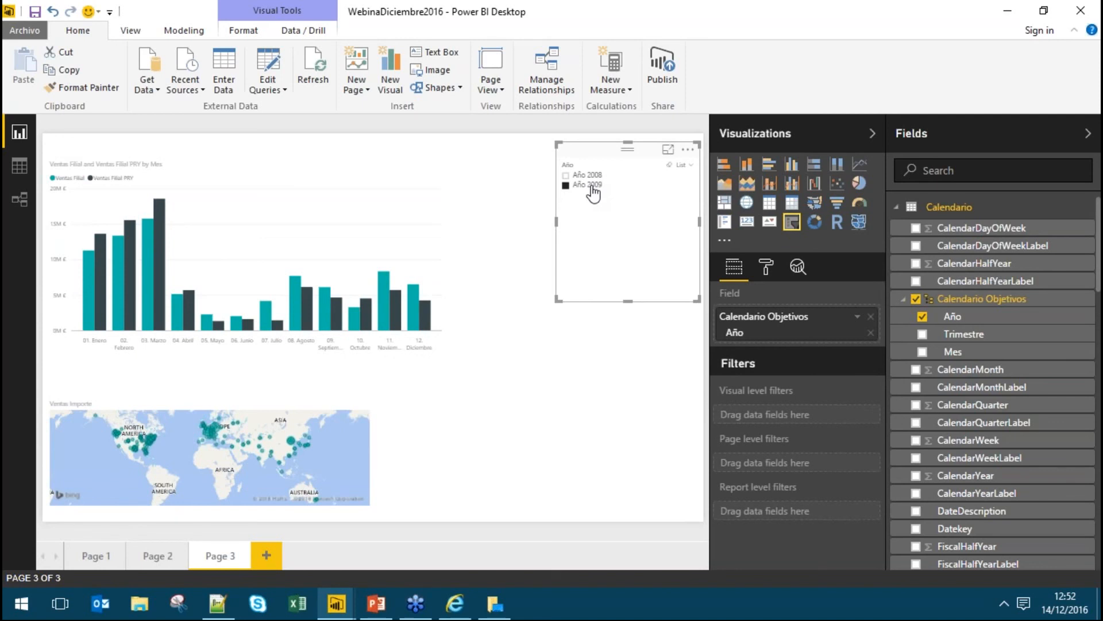
pyautogui.click(247, 360)
pyautogui.click(256, 411)
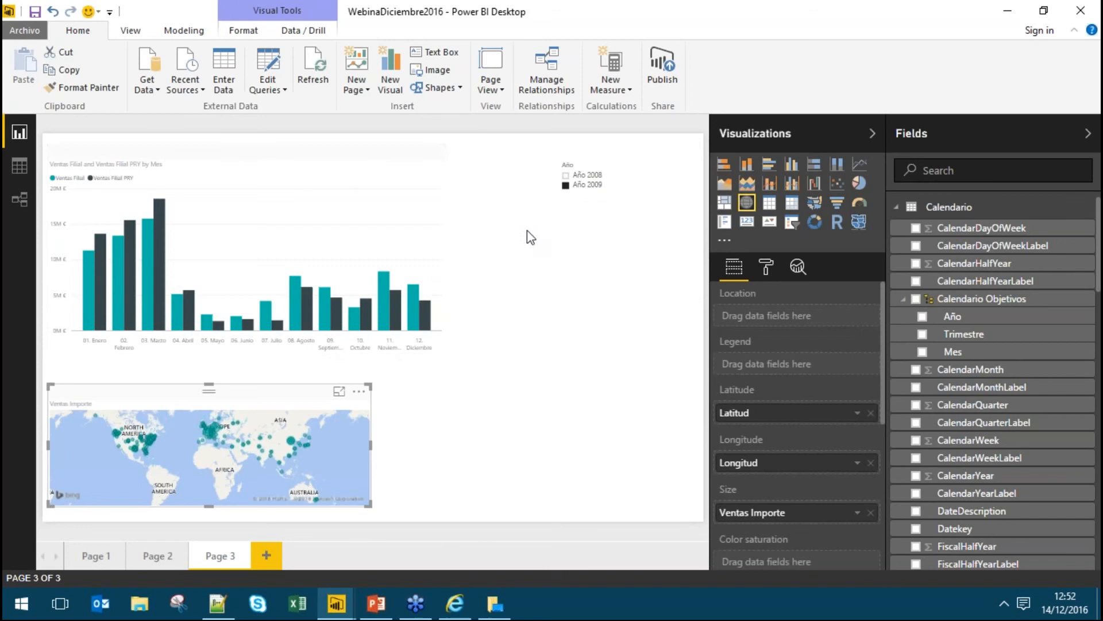
pyautogui.click(627, 241)
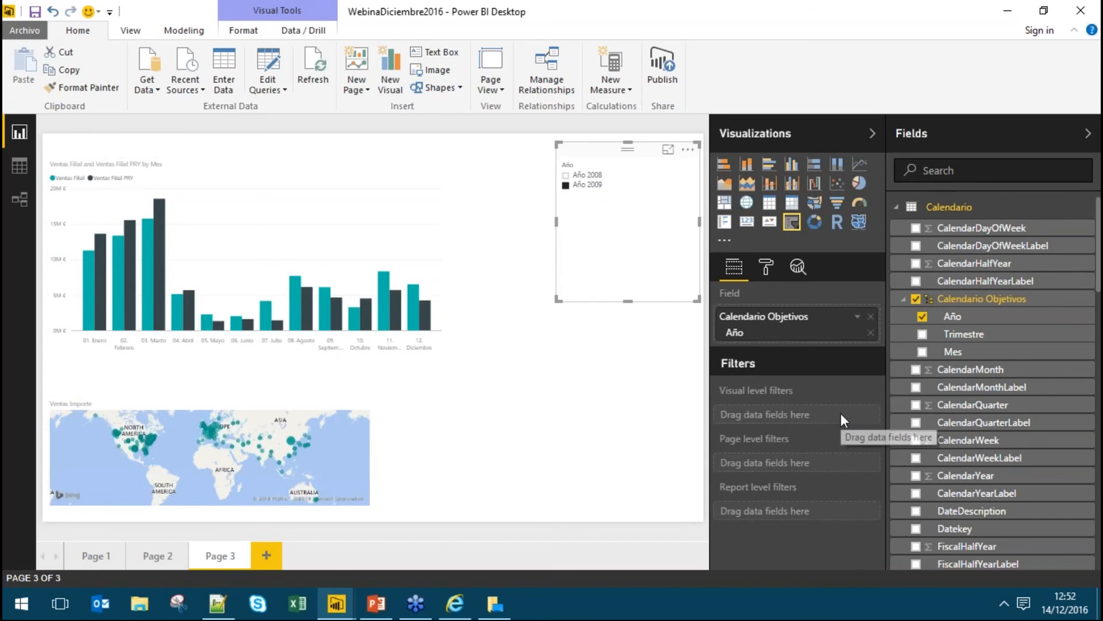
# Add a page-level filter on Almacén from Filiales, limited to the first entry, Almacén de catálogo, and collapse it.
pyautogui.click(599, 389)
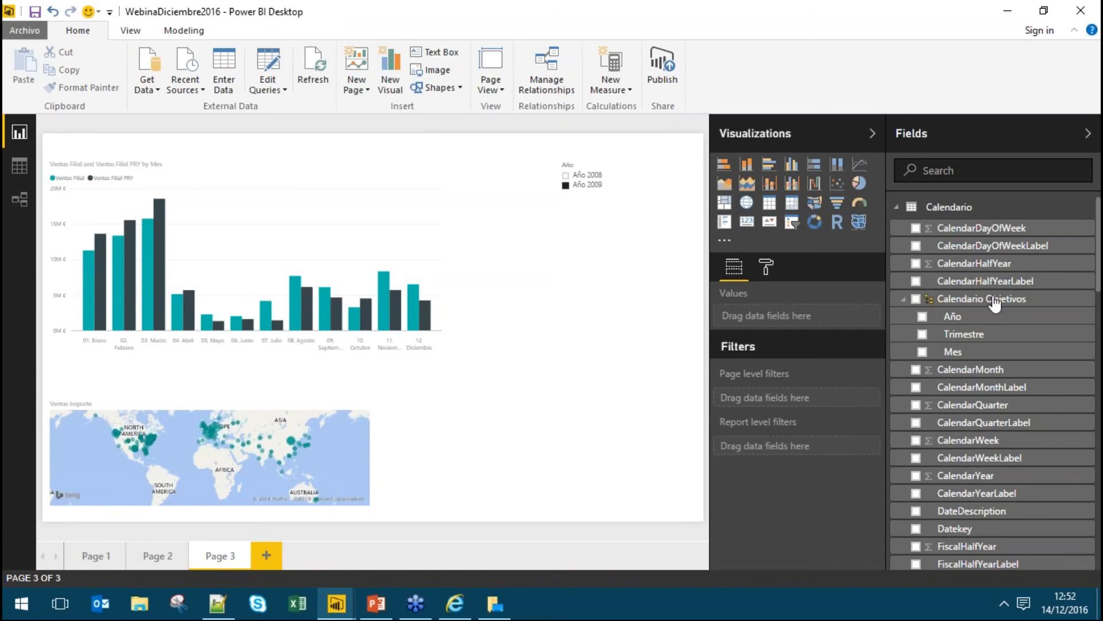
pyautogui.click(898, 208)
pyautogui.scroll(-2, 943, 403)
pyautogui.scroll(2, 920, 345)
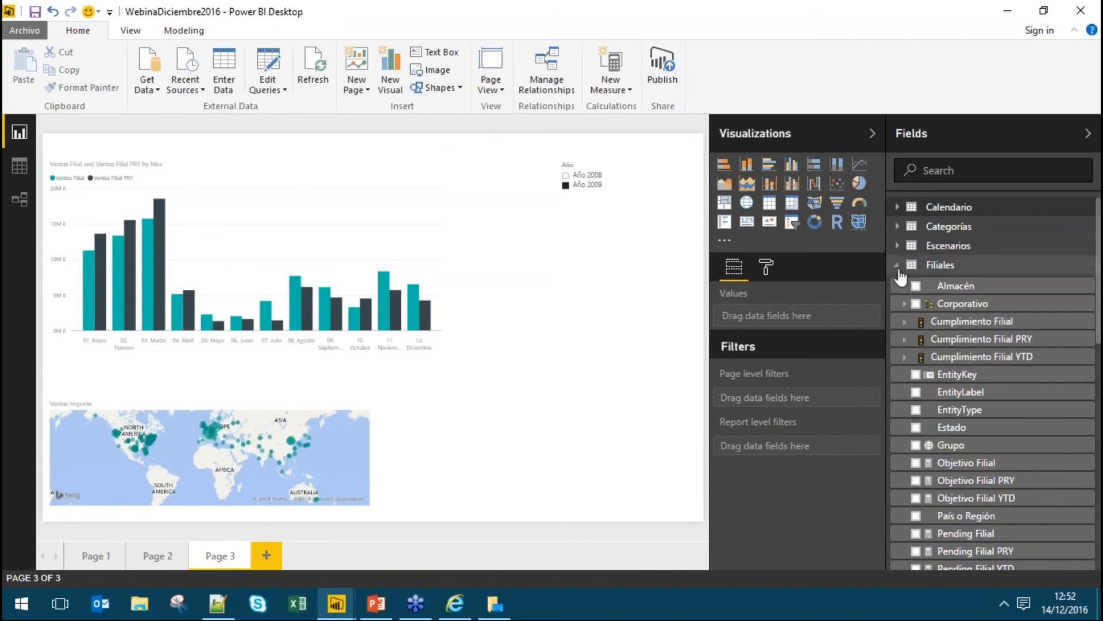
pyautogui.moveTo(959, 287); pyautogui.dragTo(784, 402)
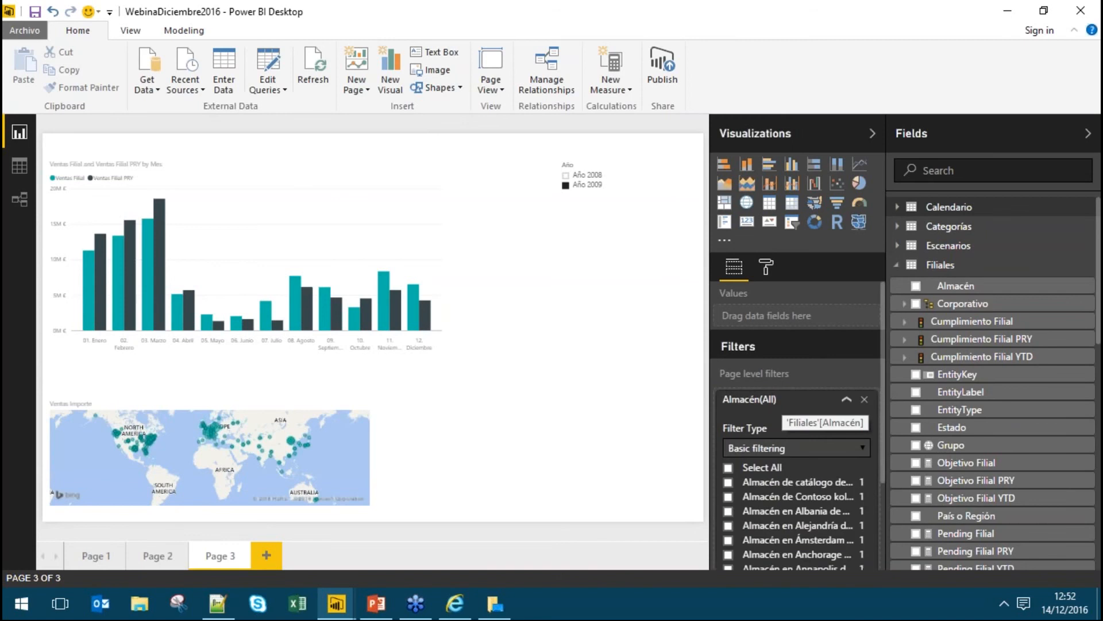
pyautogui.click(765, 484)
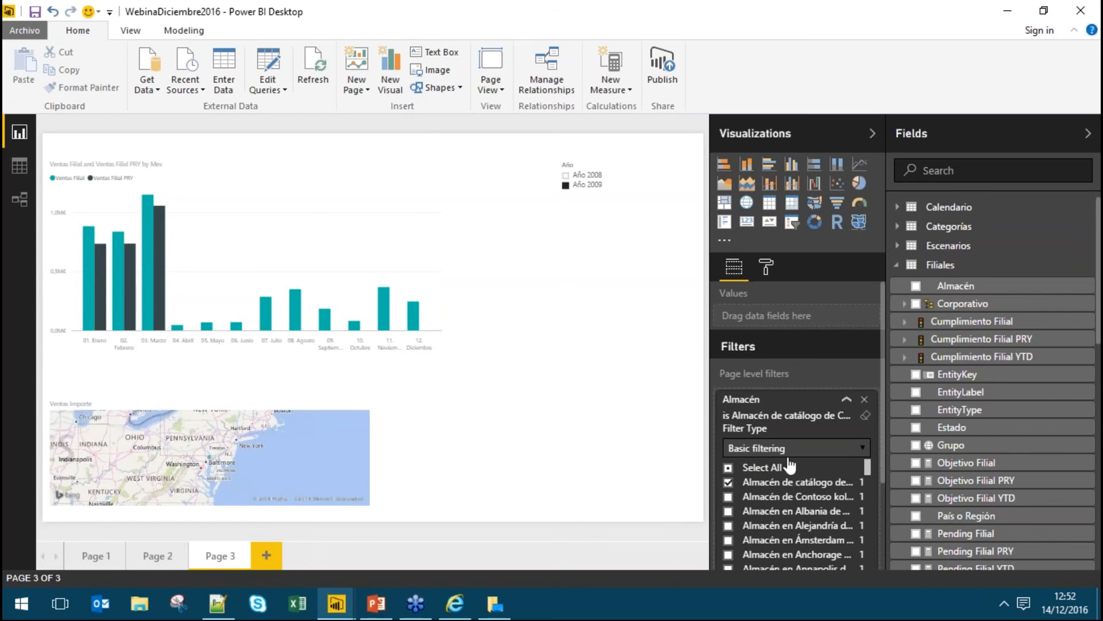
pyautogui.click(848, 400)
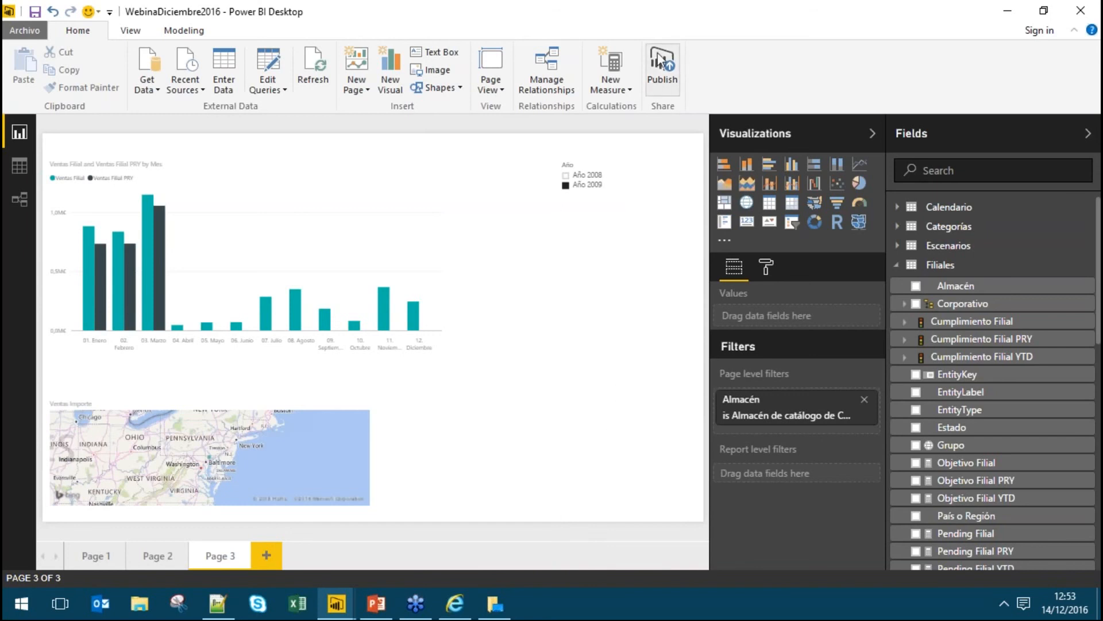
# Start publishing the report, save its changes, and dismiss the account sign-in request.
pyautogui.click(663, 87)
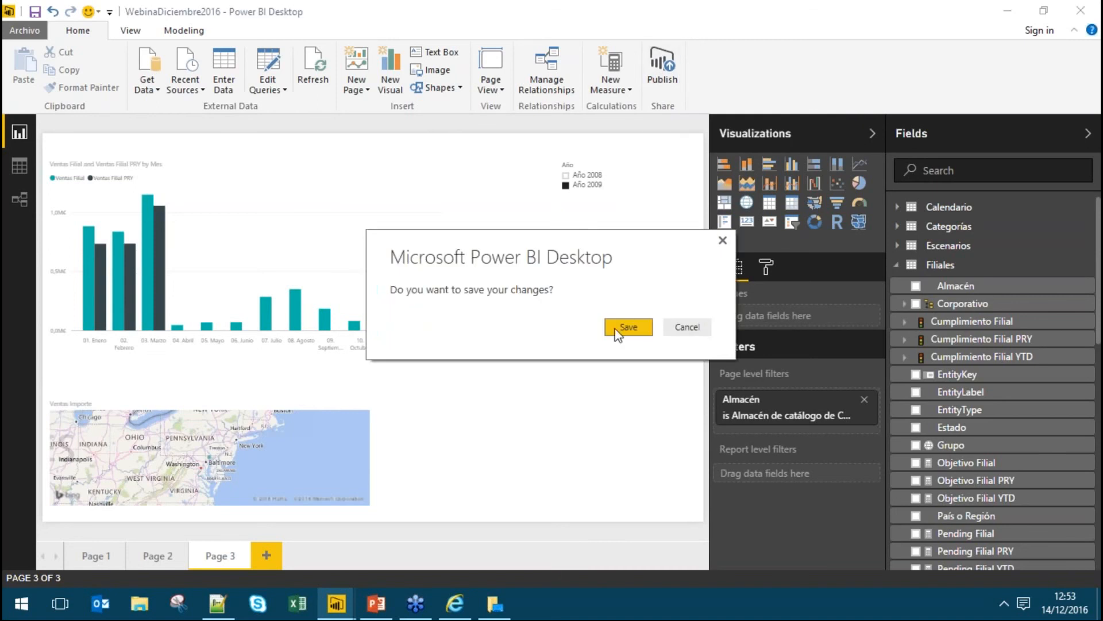
pyautogui.click(627, 331)
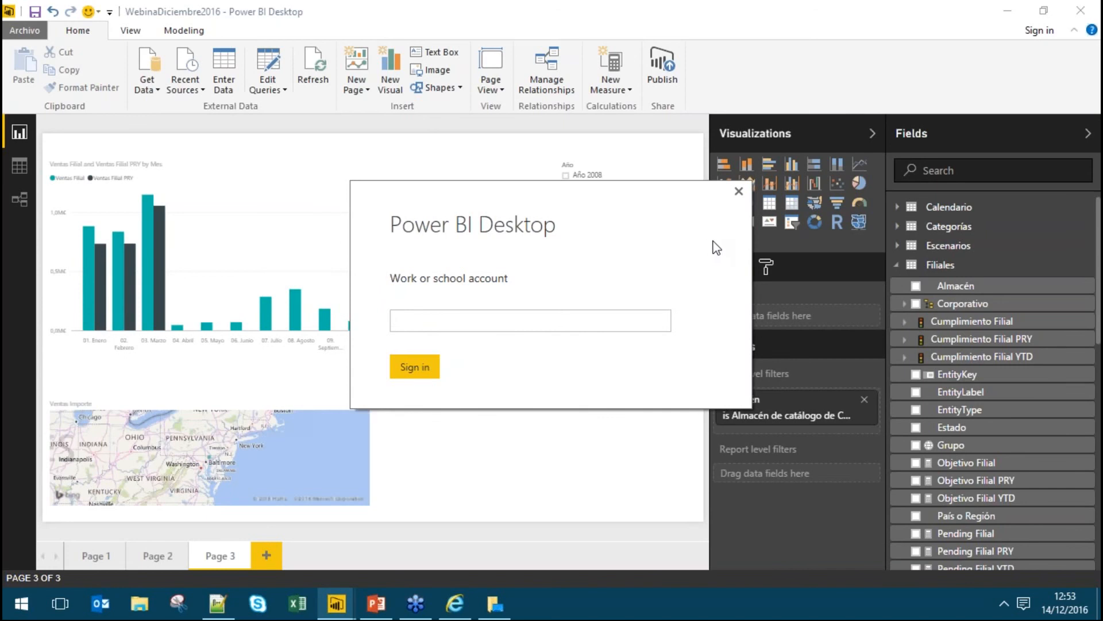
pyautogui.click(739, 193)
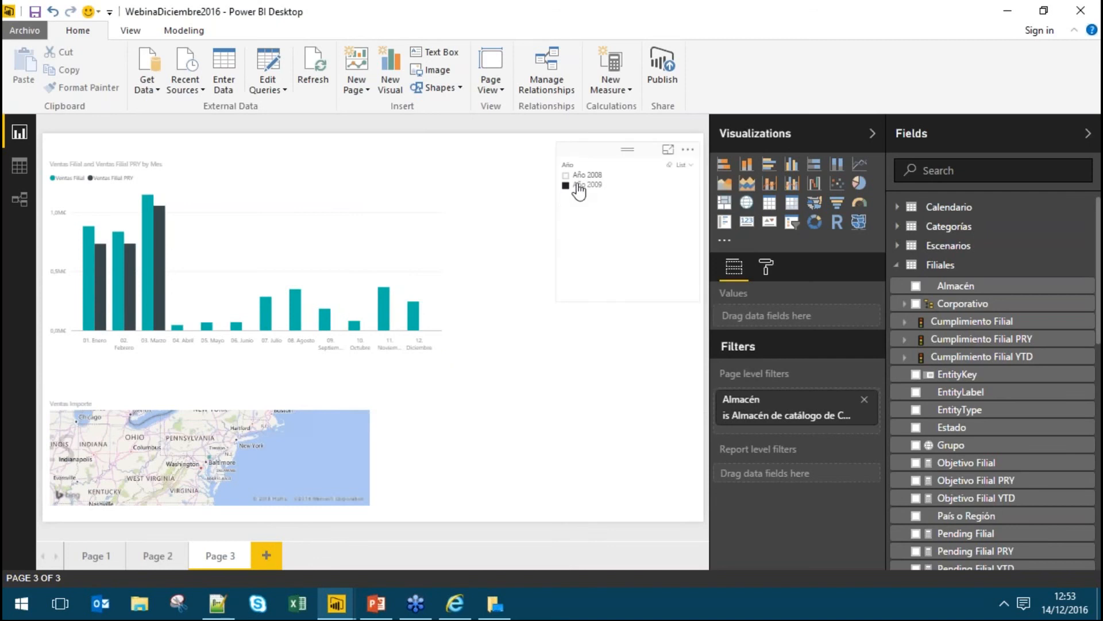
# Import the custom visual HierarchySlicer.0.7.9.pbiviz from the Descargas folder into the report.
pyautogui.click(725, 243)
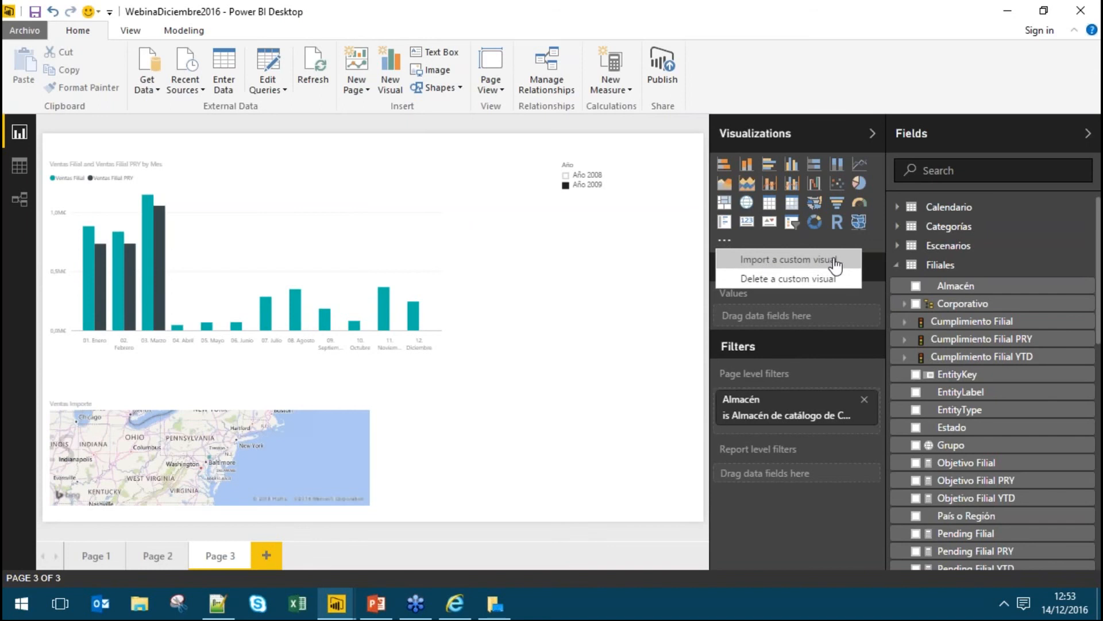
pyautogui.click(791, 267)
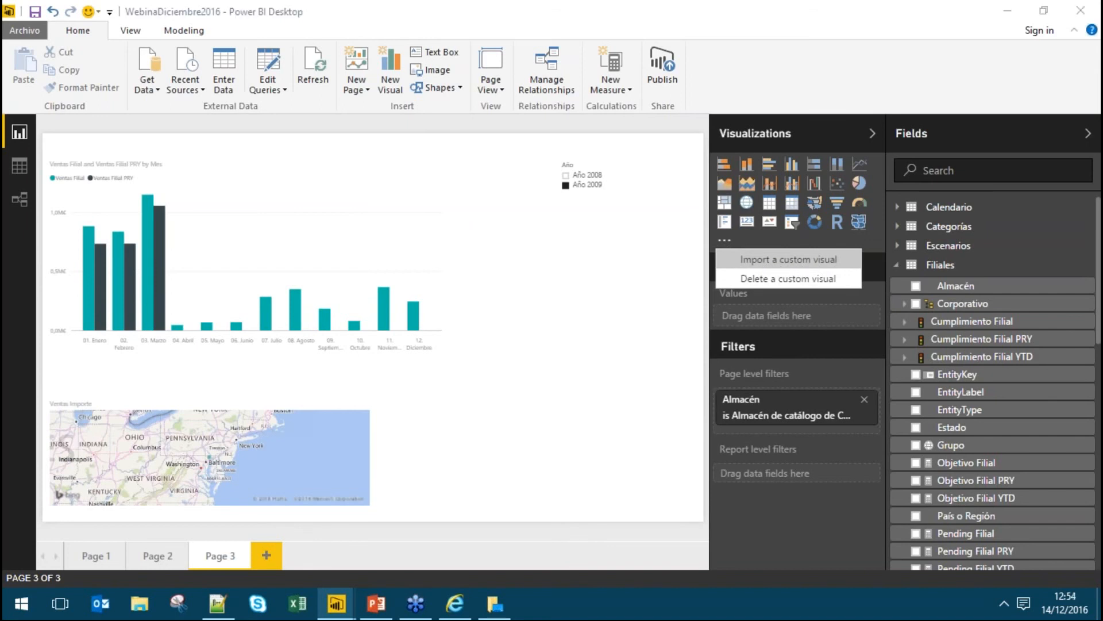
pyautogui.scroll(3, 258, 239)
pyautogui.click(95, 138)
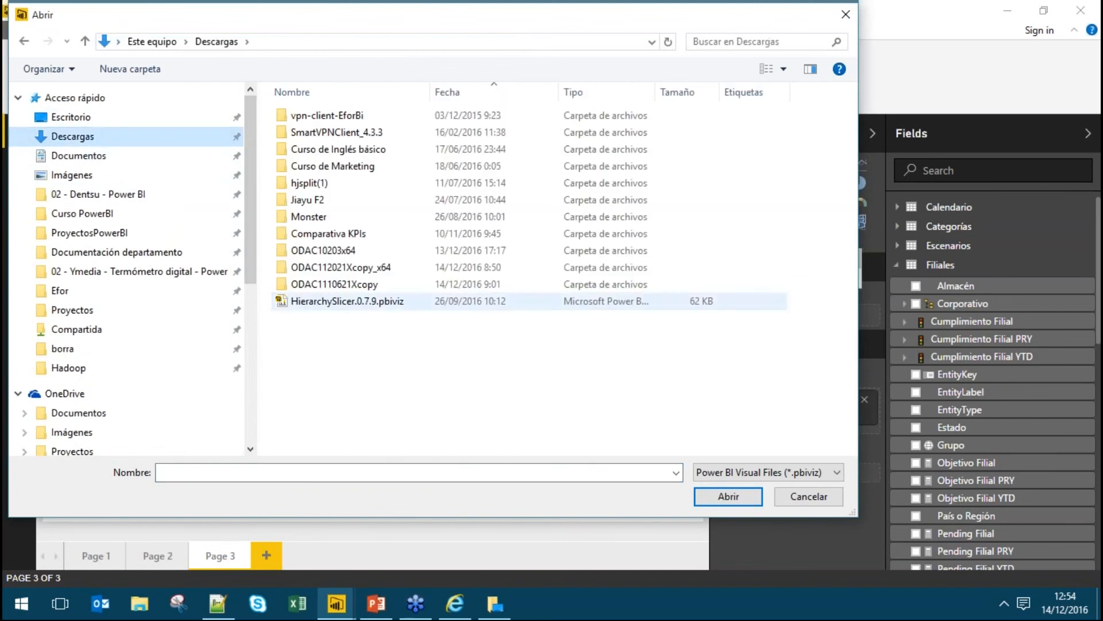
pyautogui.click(339, 303)
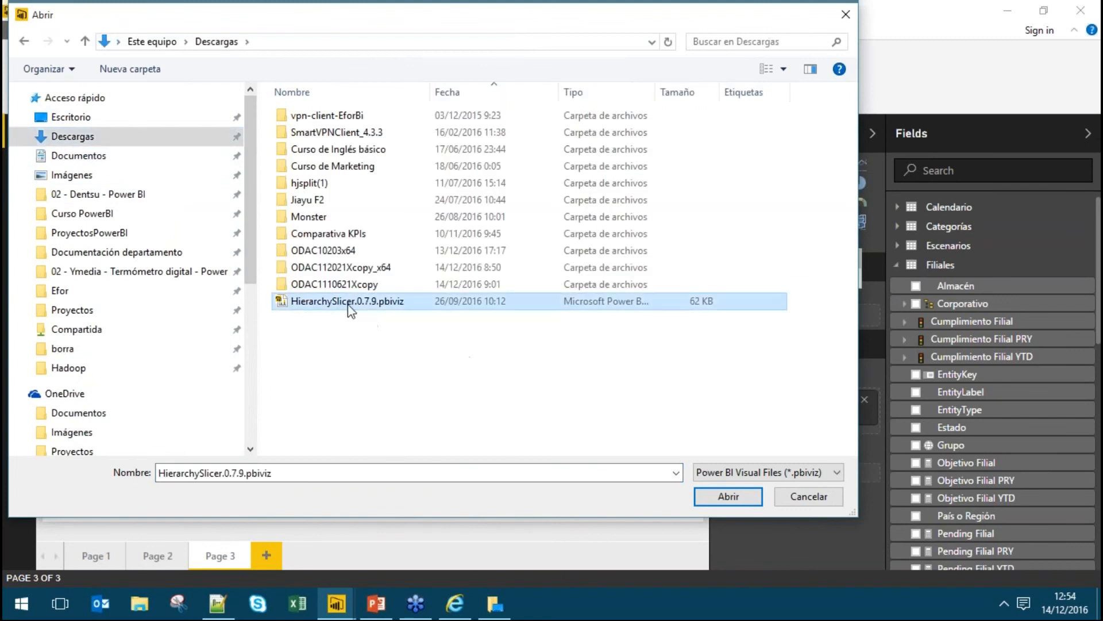
pyautogui.click(736, 496)
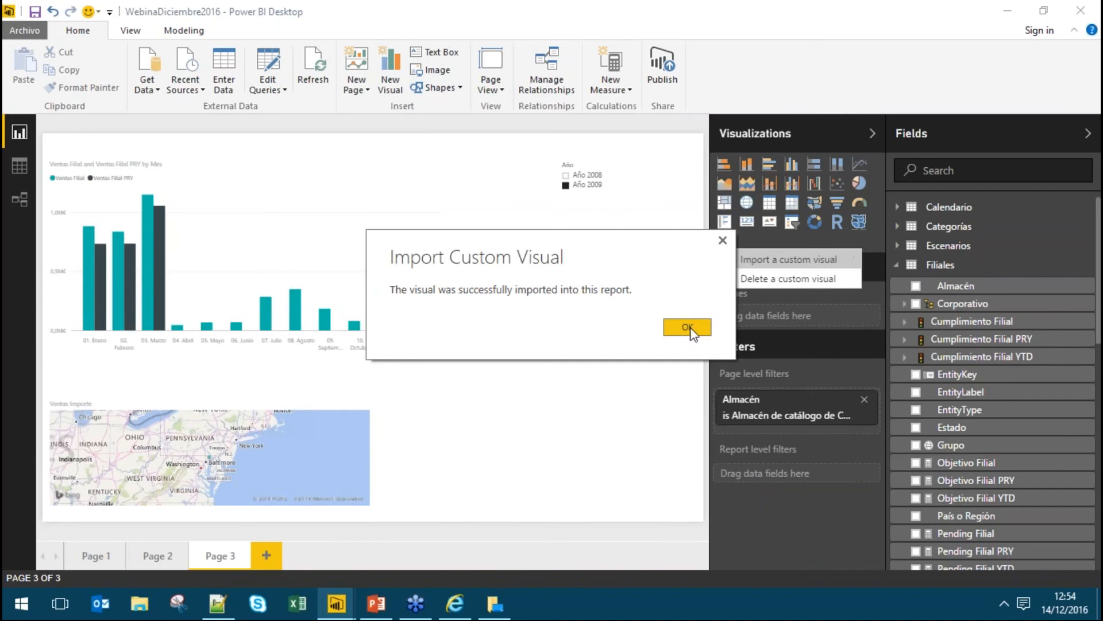
pyautogui.click(689, 329)
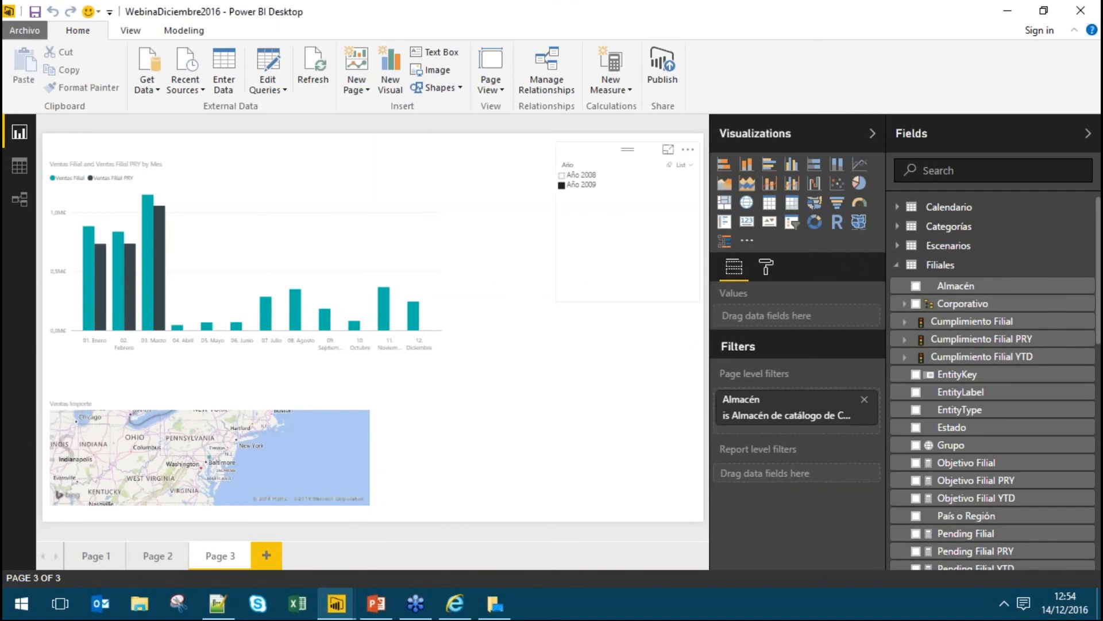
# Shorten the Año slicer and place a HierarchySlicer visual below it on the report page.
pyautogui.click(627, 265)
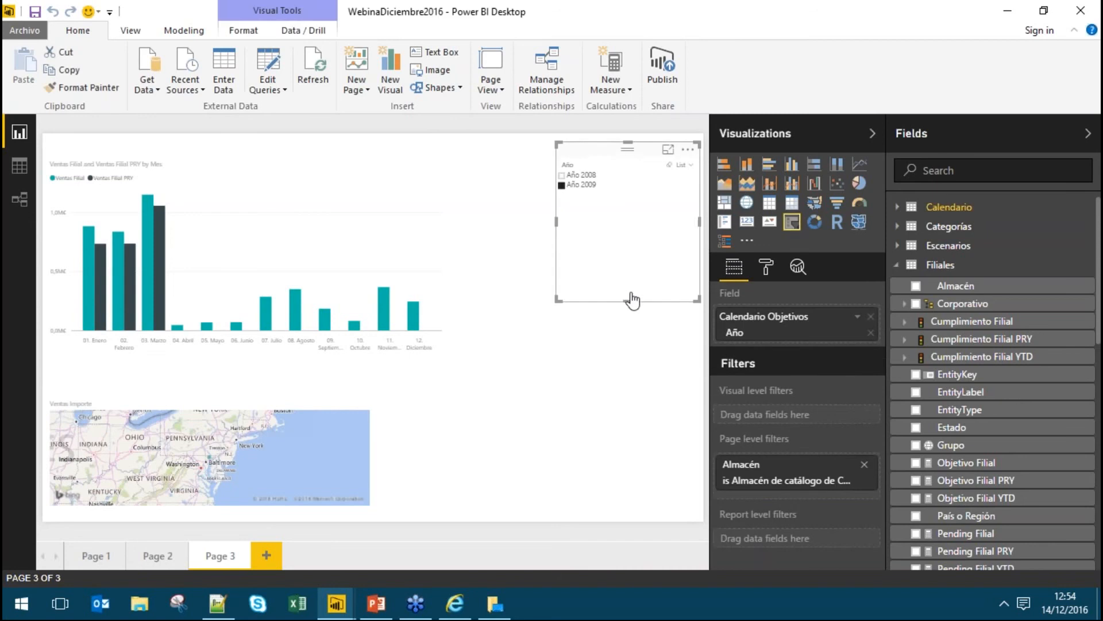
pyautogui.click(618, 305)
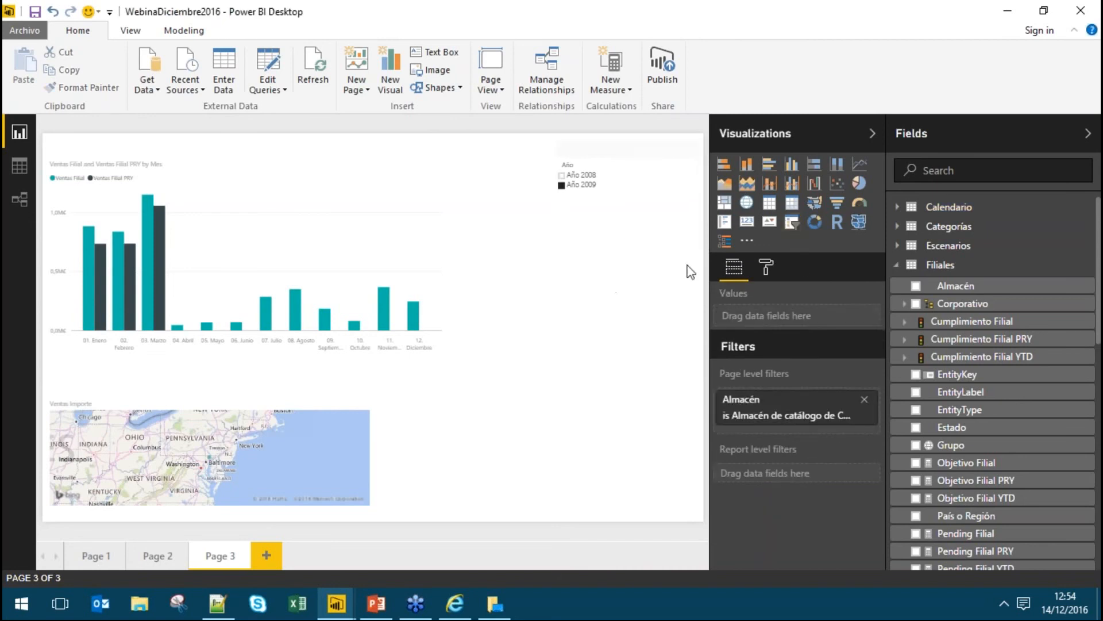
pyautogui.click(724, 246)
pyautogui.moveTo(510, 231); pyautogui.dragTo(563, 260)
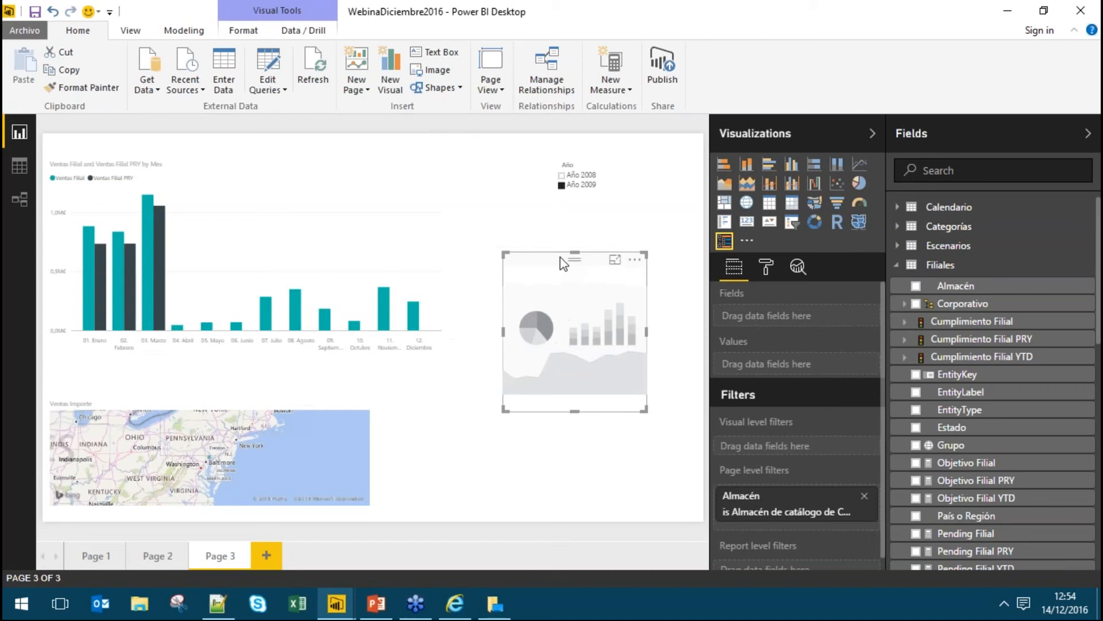
# Add the Calendario Objetivos hierarchy from Calendario, with Año, Trimestre and Mes, to the new hierarchy slicer.
pyautogui.click(897, 265)
pyautogui.click(898, 208)
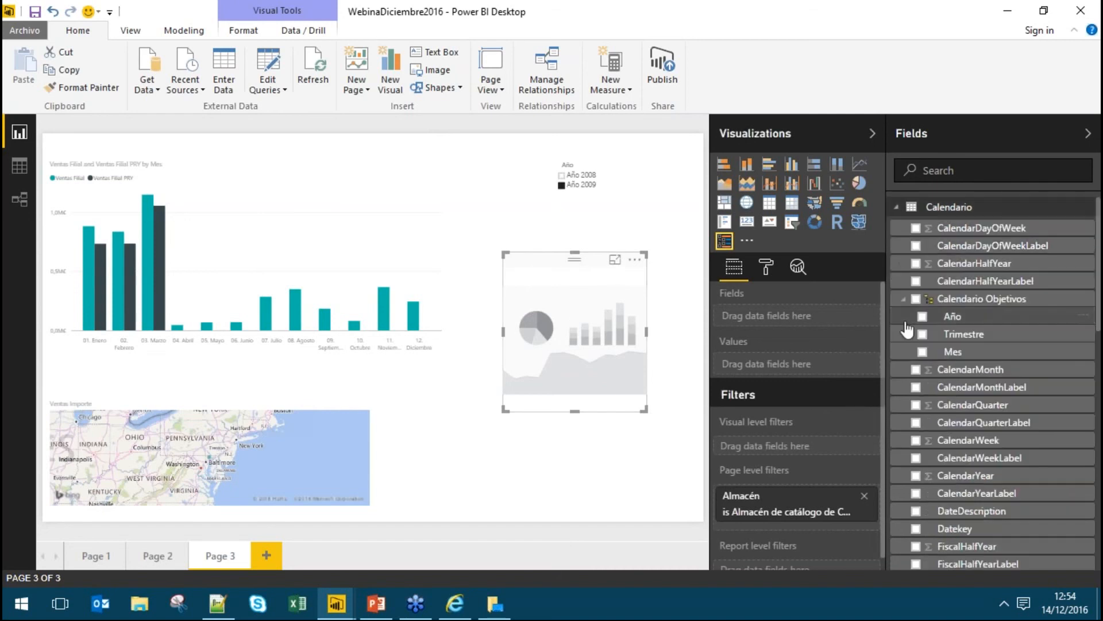
pyautogui.click(918, 300)
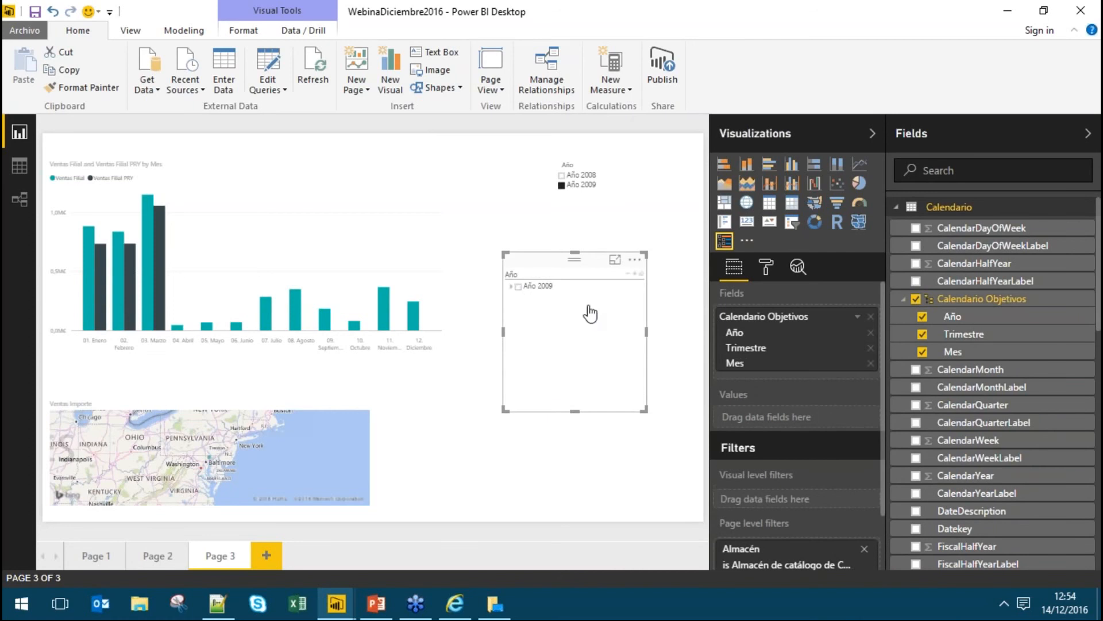
# Clear Año 2009 in the plain Año slicer and expand the hierarchy slicer's Año 2009 down to the months of Q1.
pyautogui.click(511, 287)
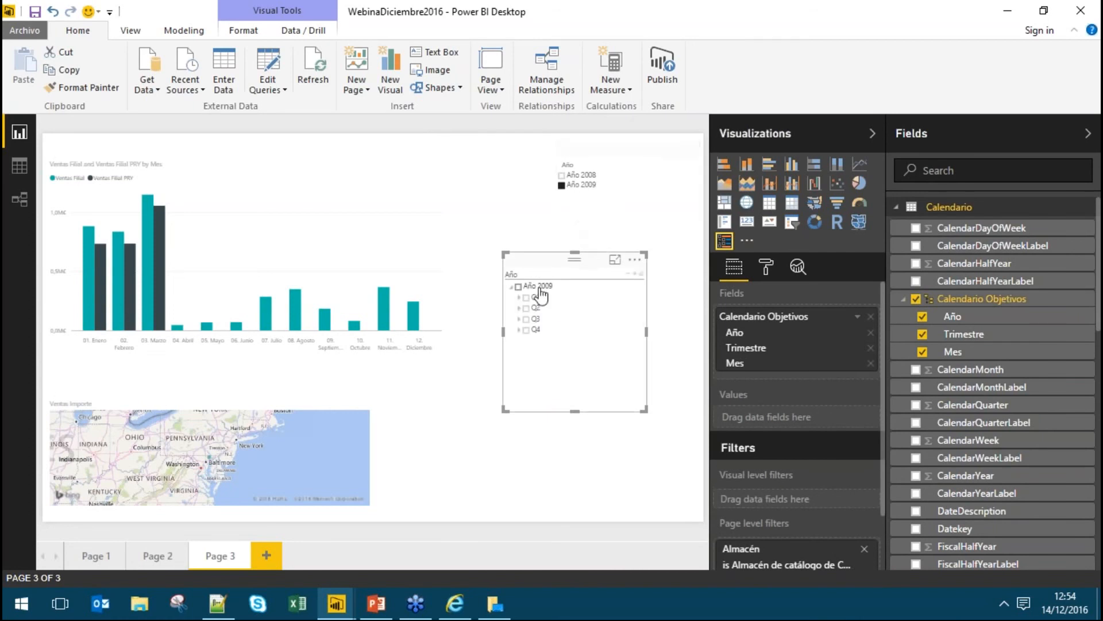
pyautogui.click(587, 205)
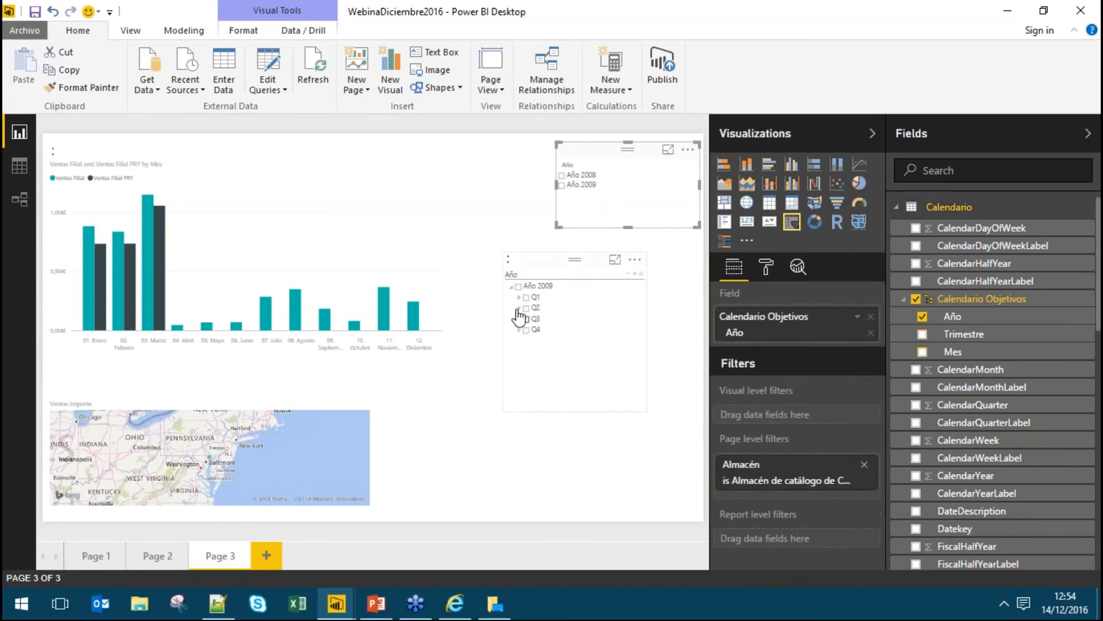
pyautogui.click(520, 309)
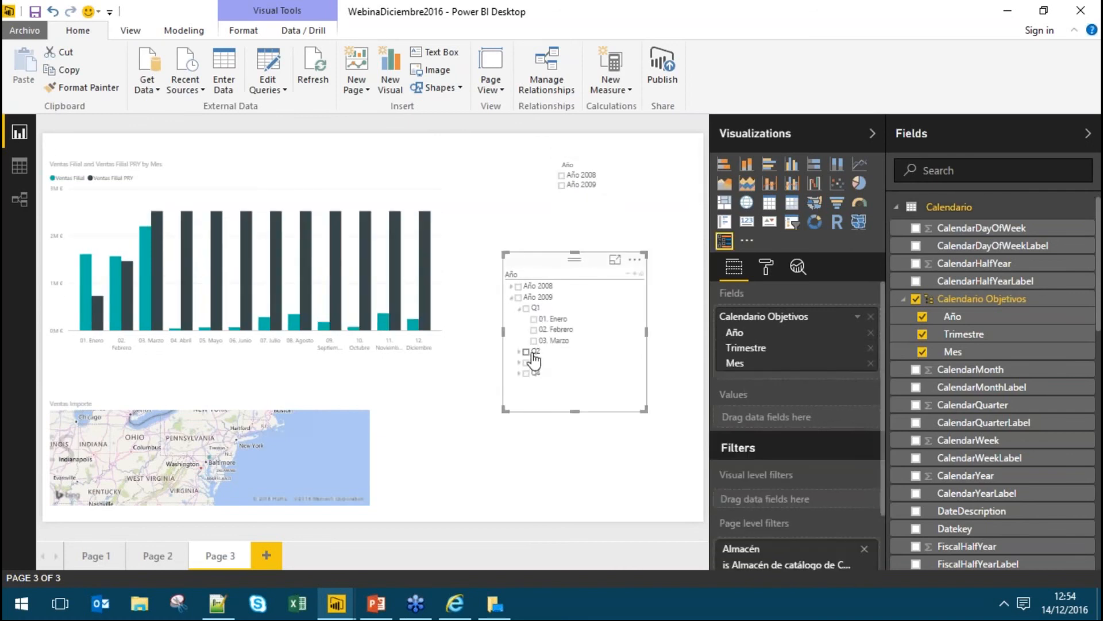
# Filter the sales chart through the hierarchy slicer by Año 2009, 01. Enero and 02. Febrero in turn, leaving Año 2009 selected.
pyautogui.click(518, 297)
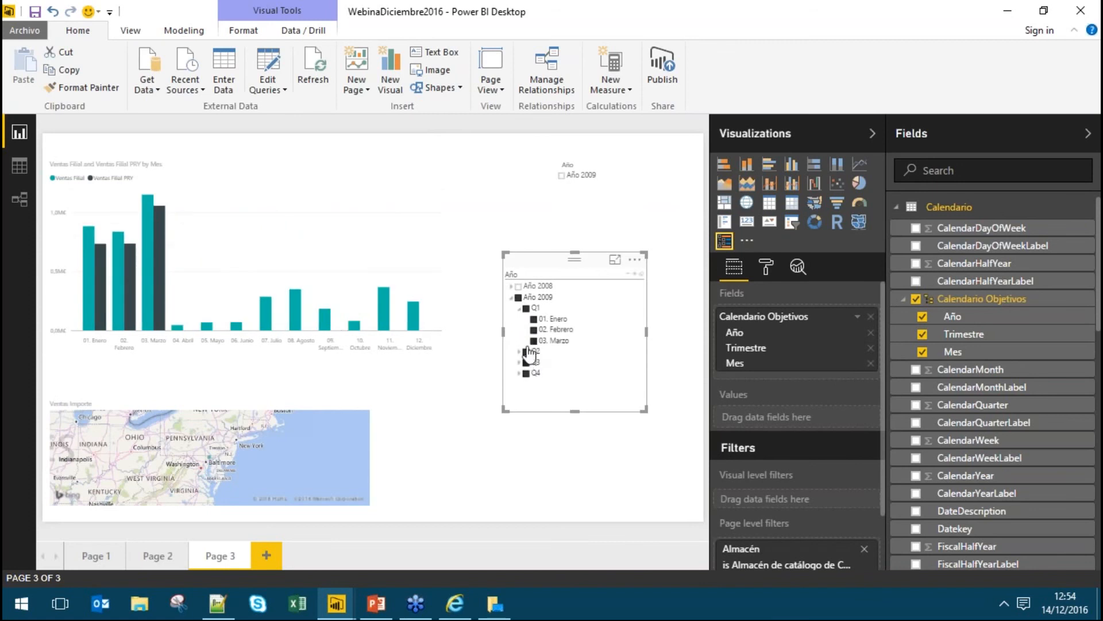
pyautogui.click(521, 307)
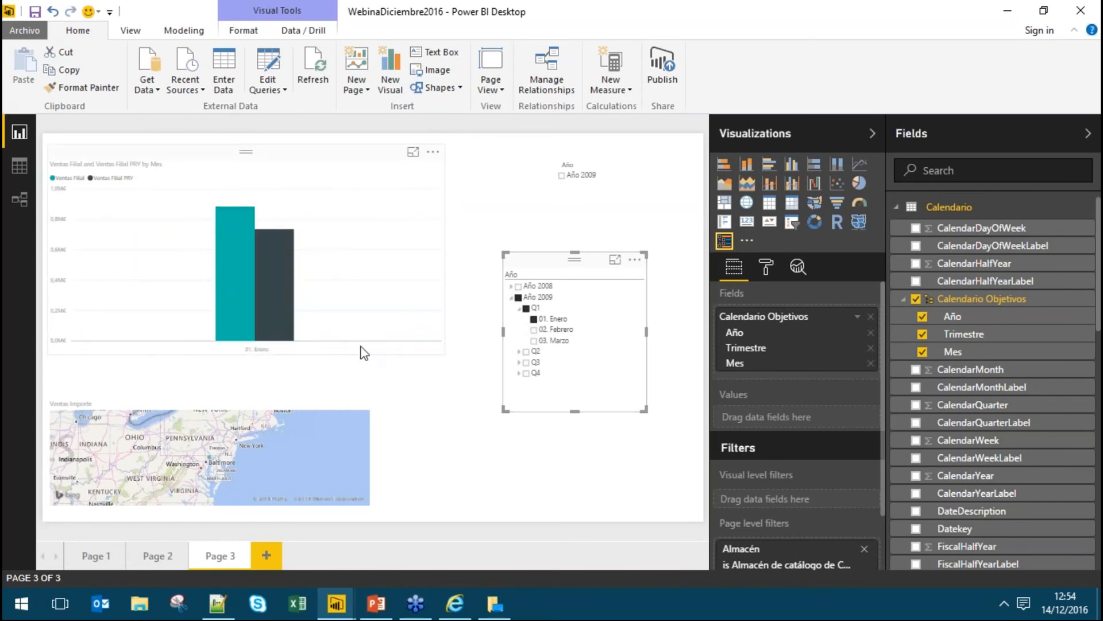
pyautogui.click(534, 330)
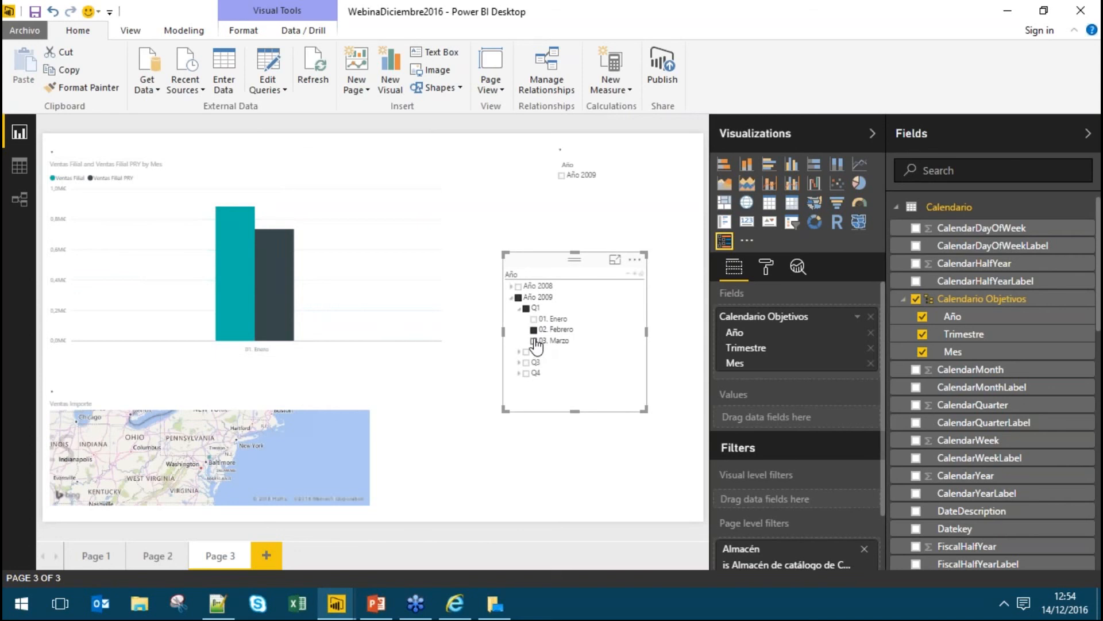
pyautogui.click(518, 298)
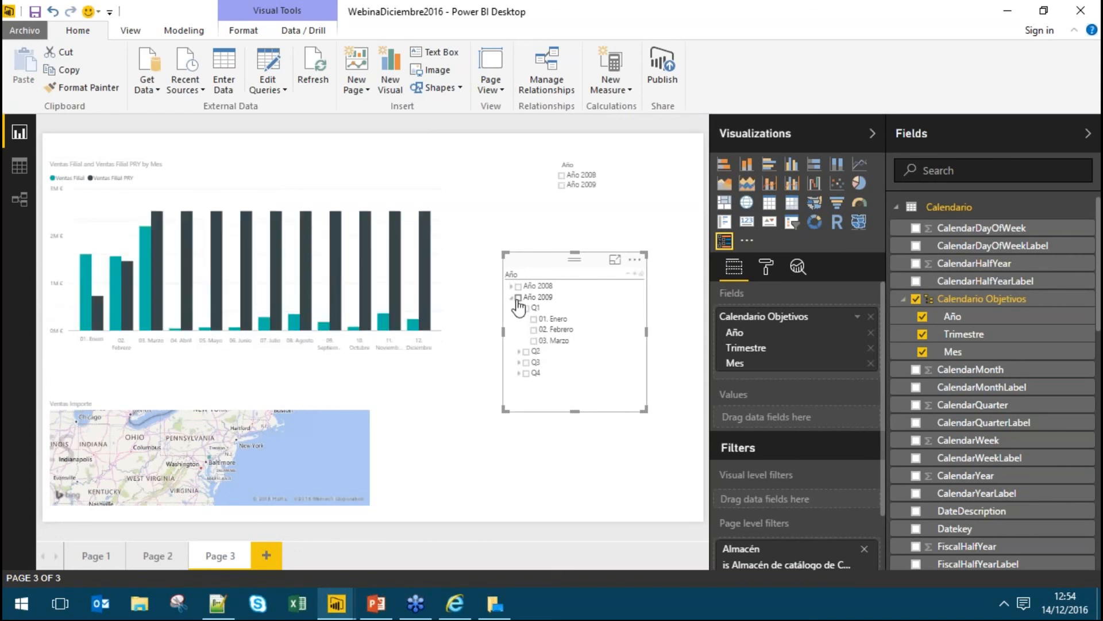
pyautogui.click(591, 481)
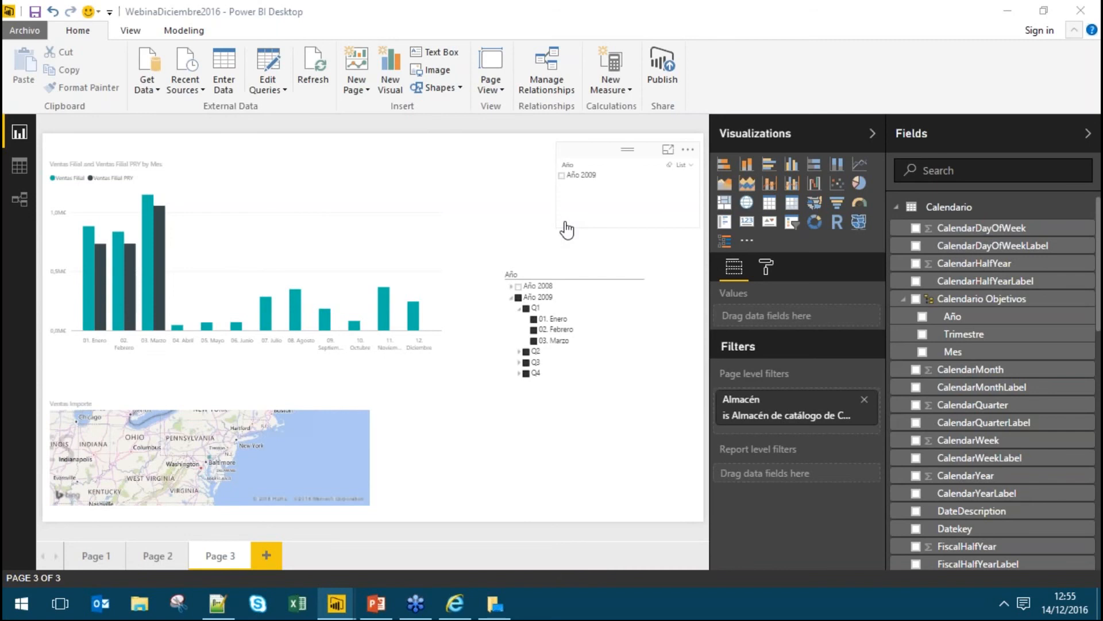
# Switch to Internet Explorer, go to the Microsoft Power BI website and open the Power BI Desktop product page.
pyautogui.click(454, 603)
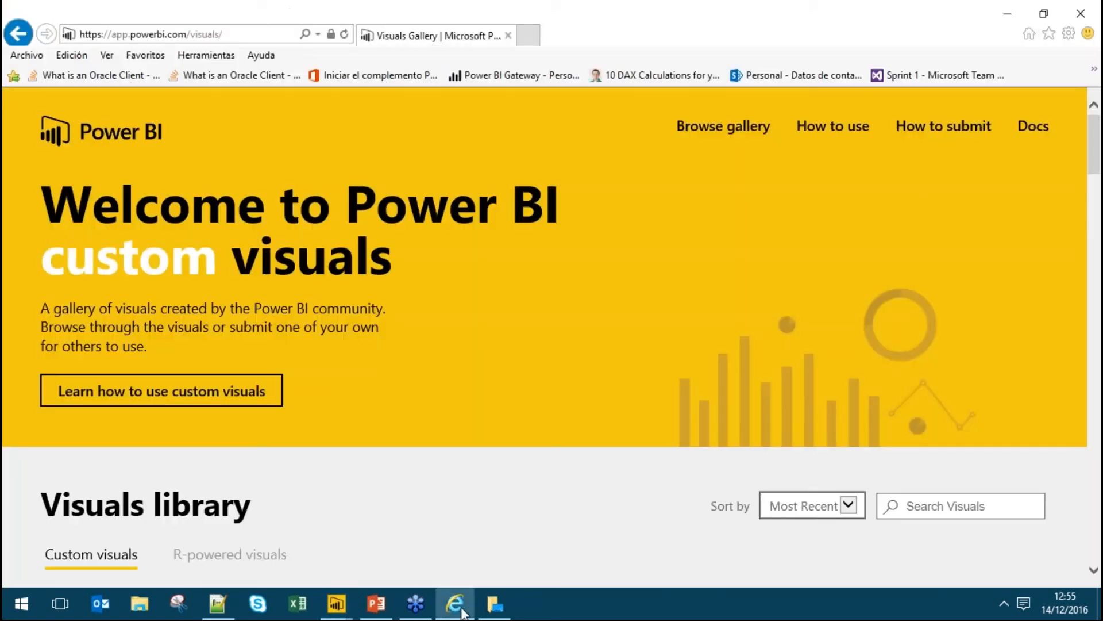
pyautogui.click(240, 35)
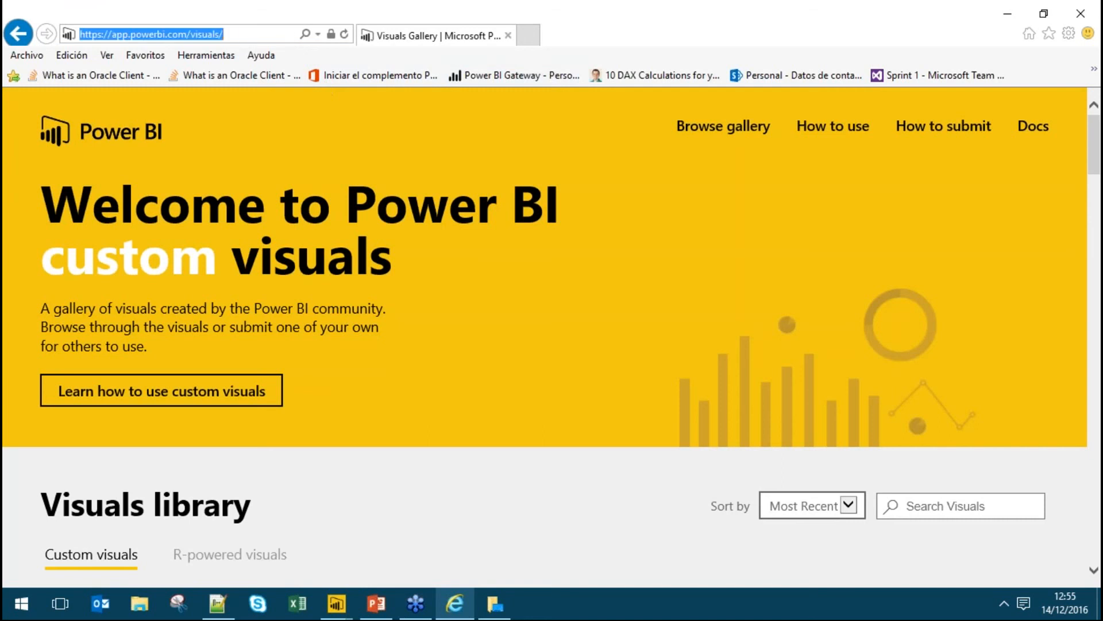
pyautogui.write('power')
pyautogui.press('Return')
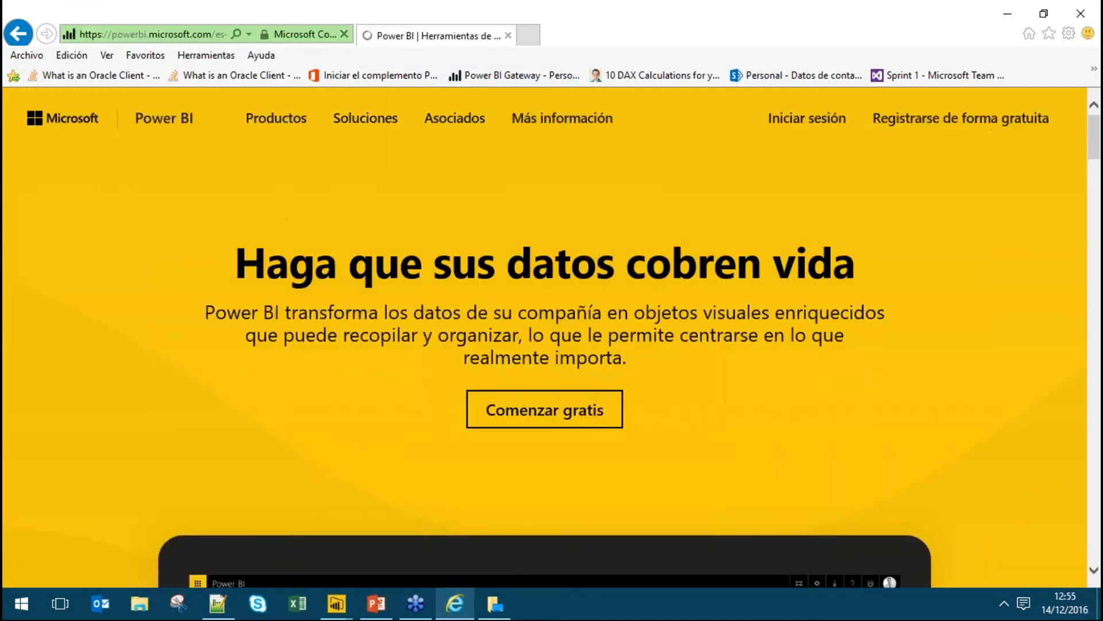
pyautogui.moveTo(267, 128)
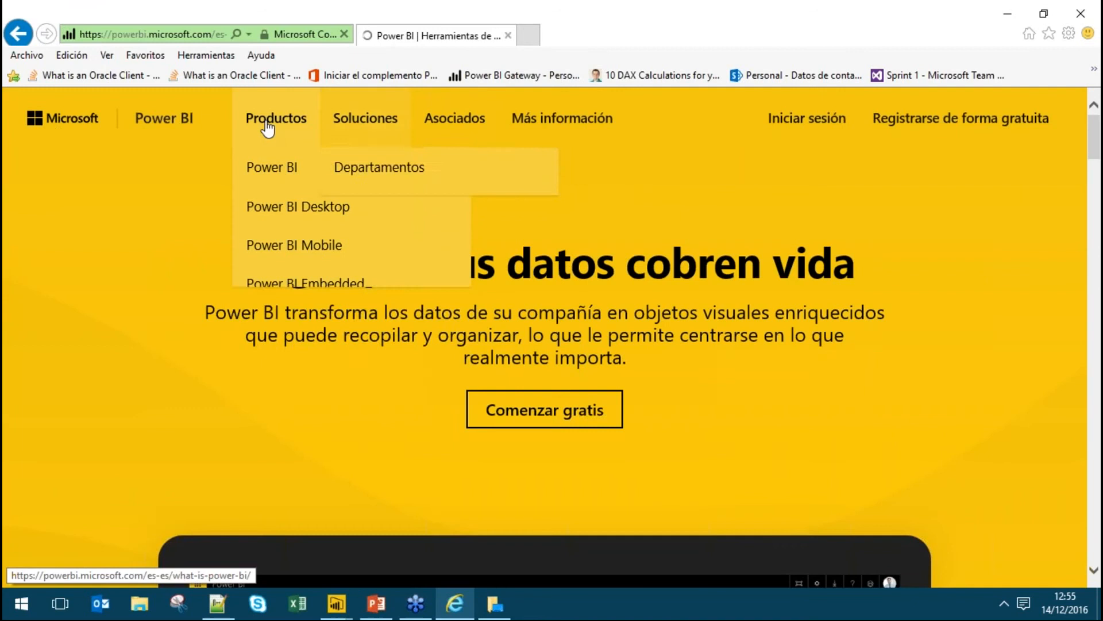
pyautogui.click(309, 205)
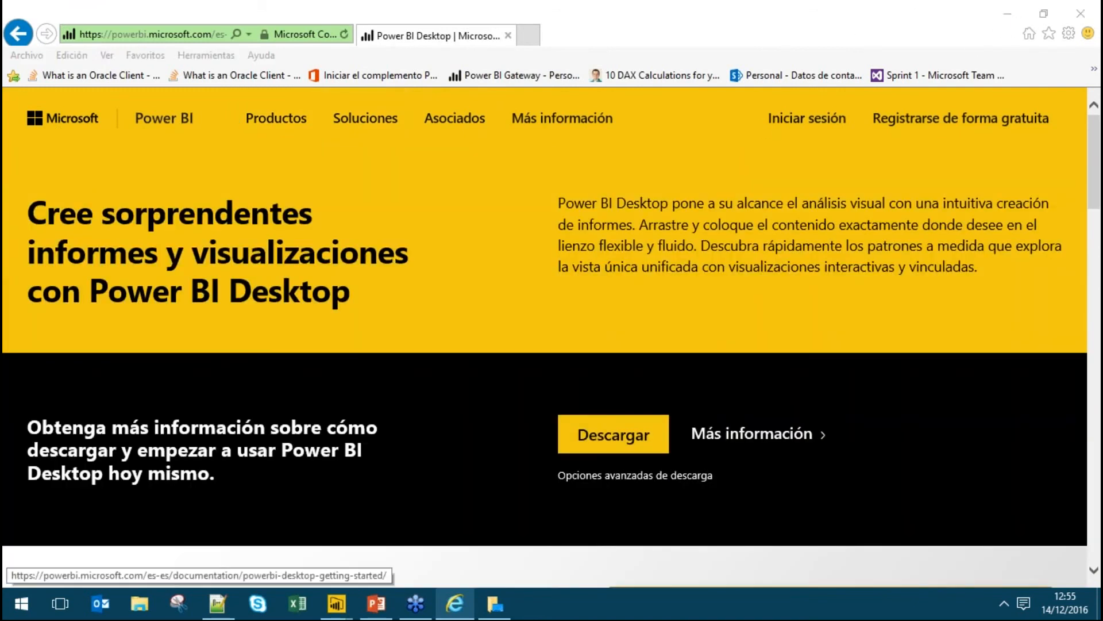
# On the advanced download page for Power BI Desktop, set the language to Español and open the choice of installer files.
pyautogui.click(661, 484)
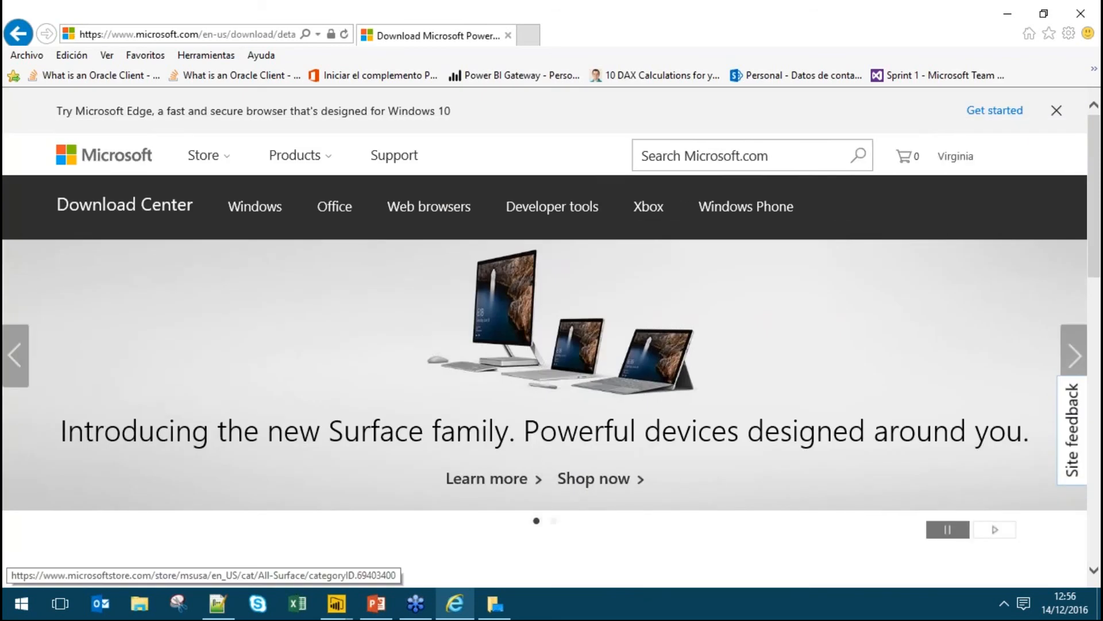
pyautogui.scroll(-8, 709, 483)
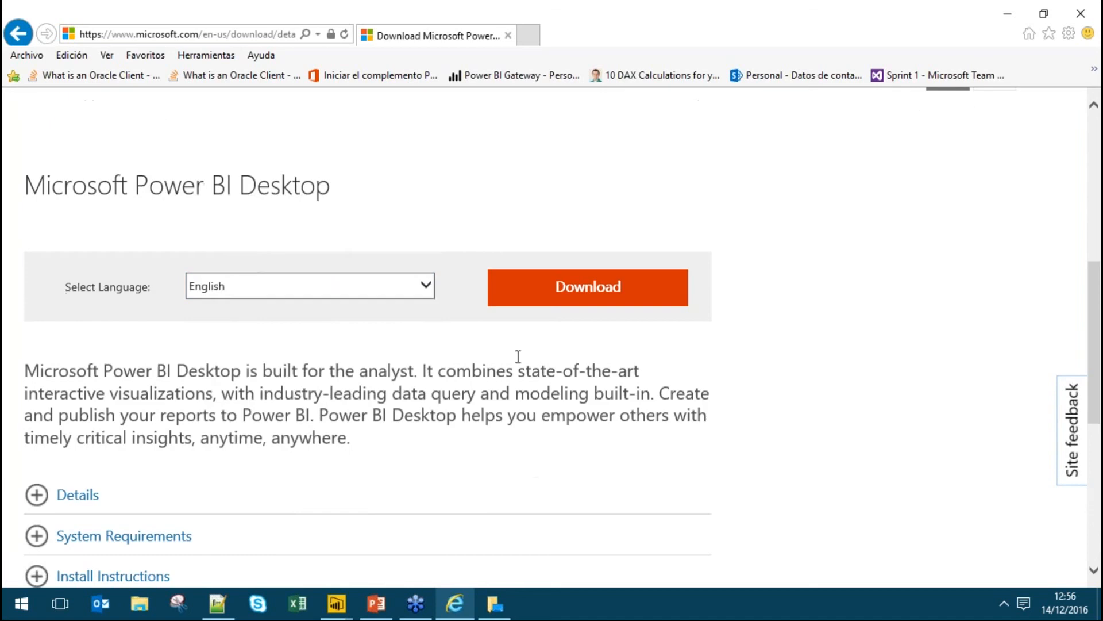
pyautogui.click(343, 290)
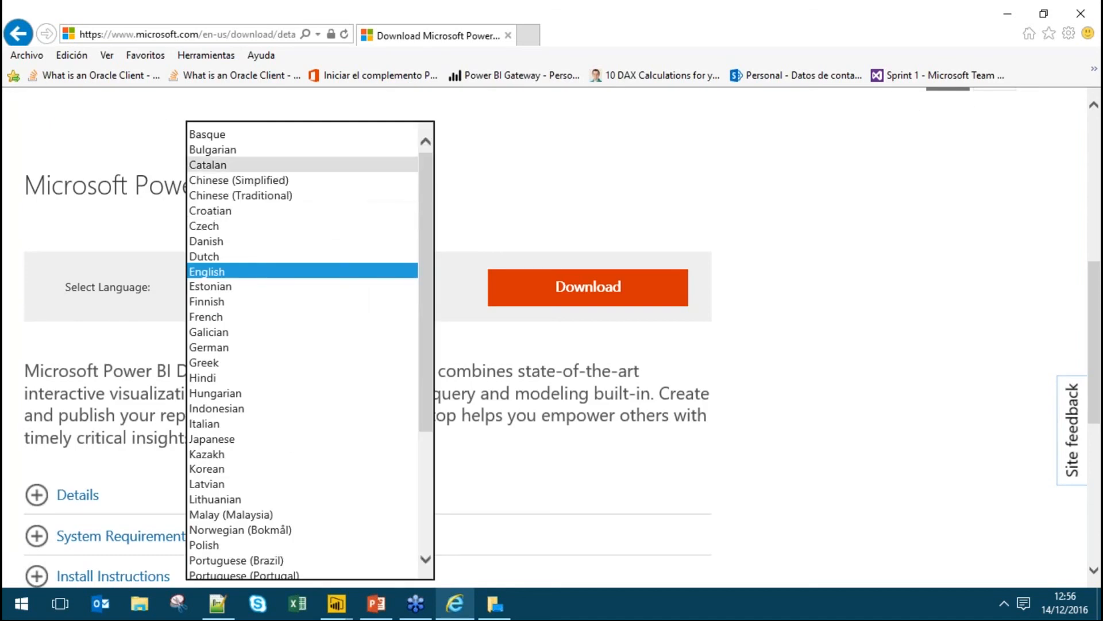
pyautogui.scroll(-4, 304, 379)
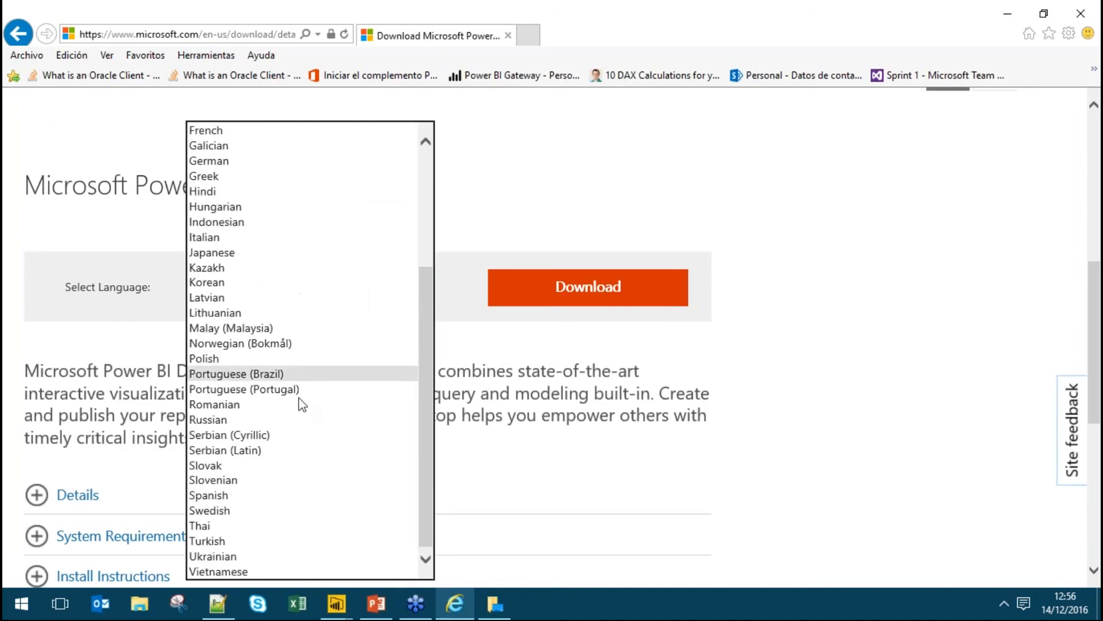
pyautogui.click(237, 496)
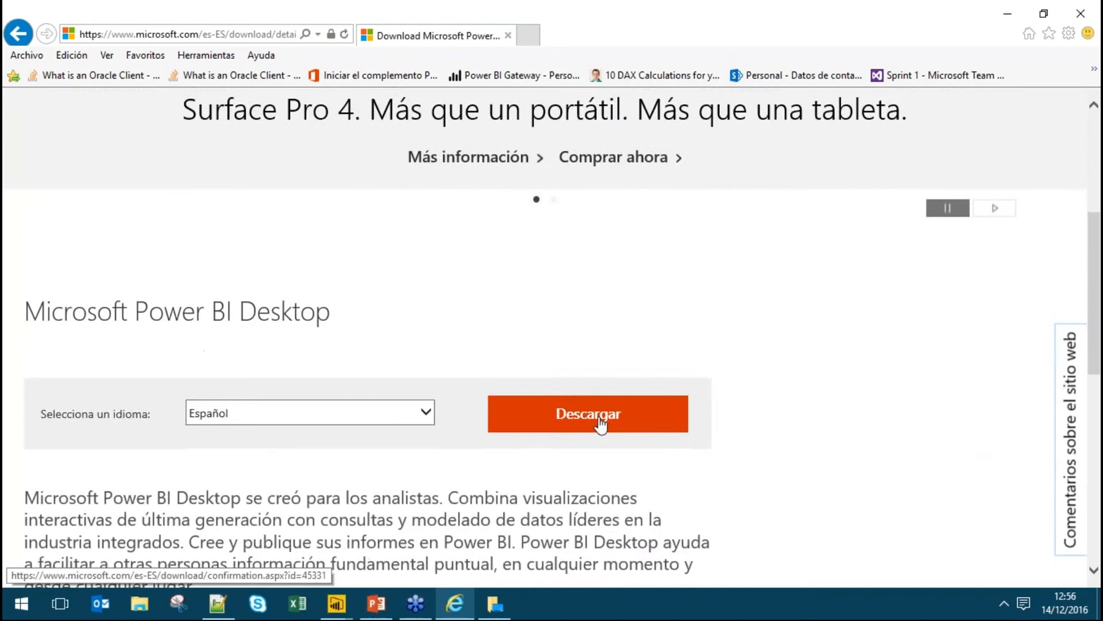
pyautogui.click(598, 424)
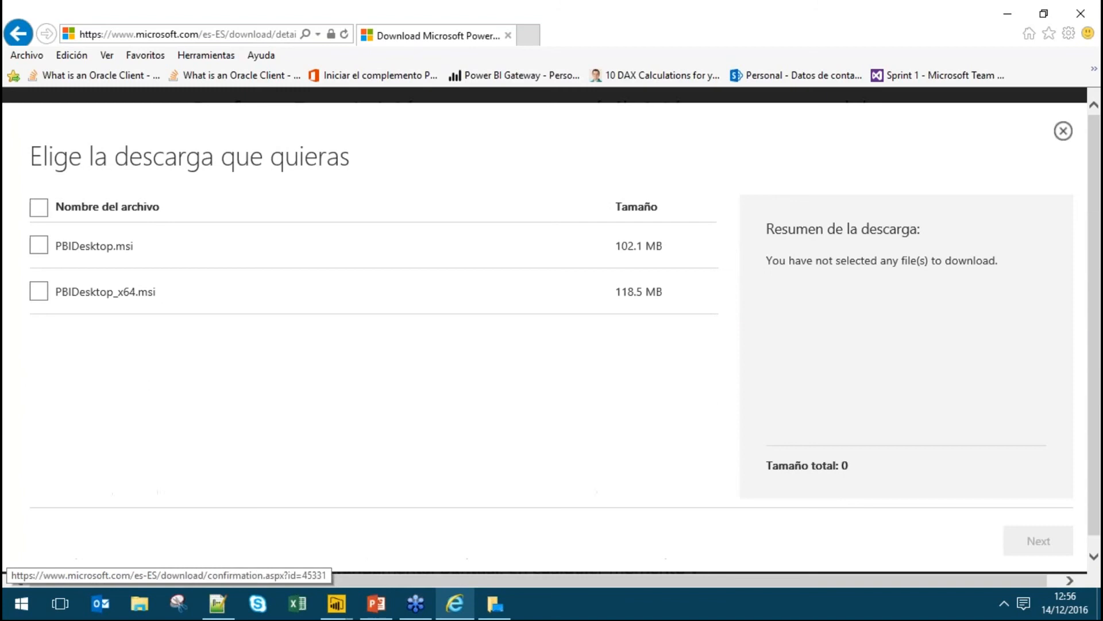